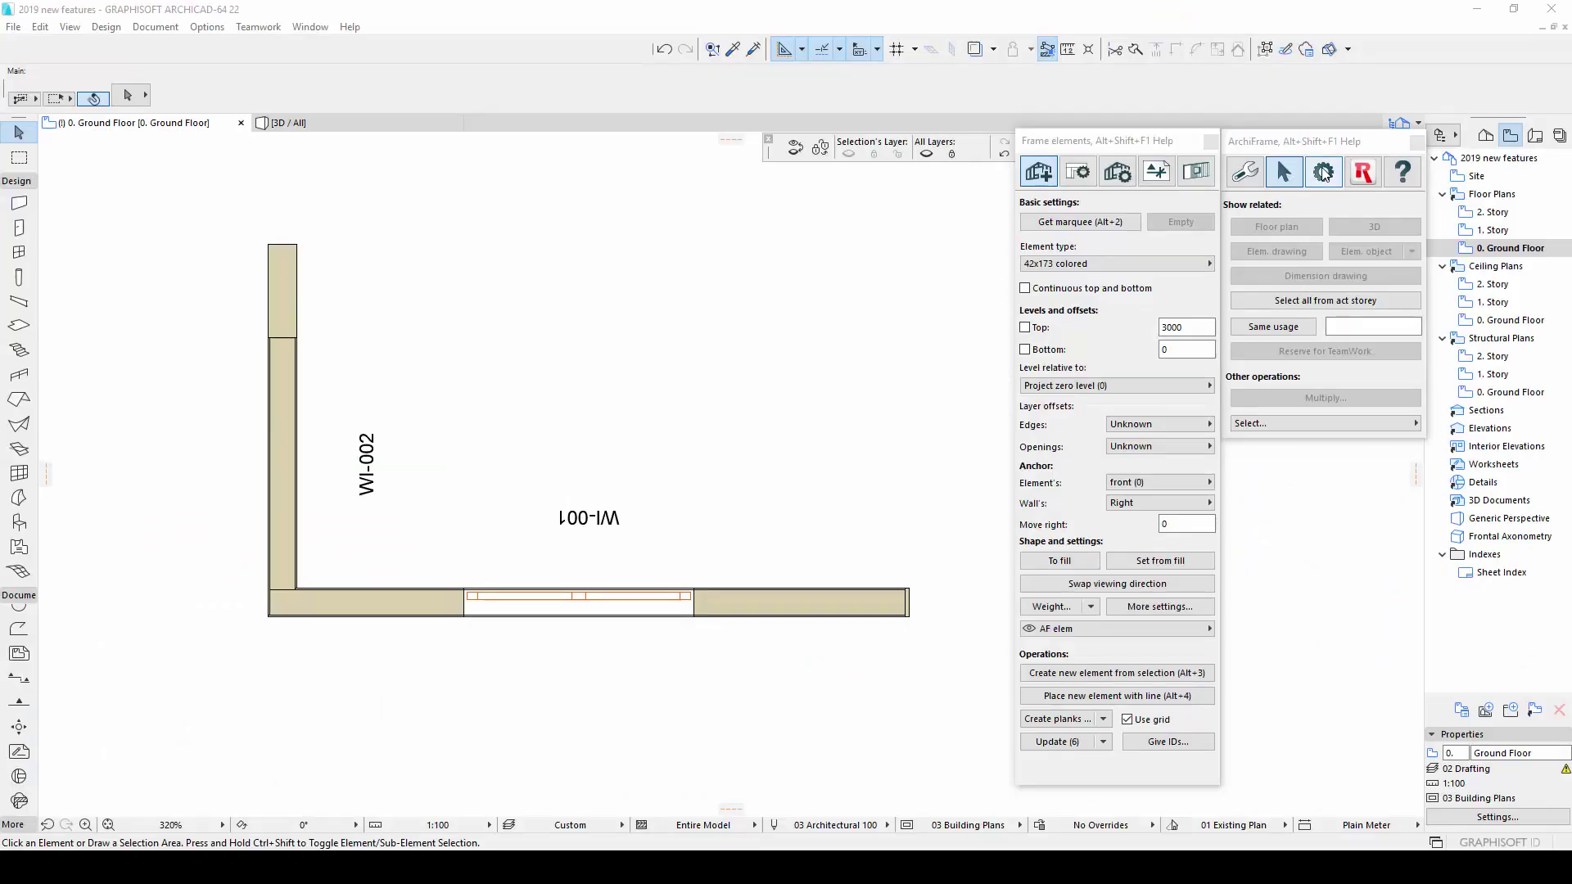
- Close the ArchiFrame settings and check ArchiFrame.lib in the Library Manager
left_click(1322, 172)
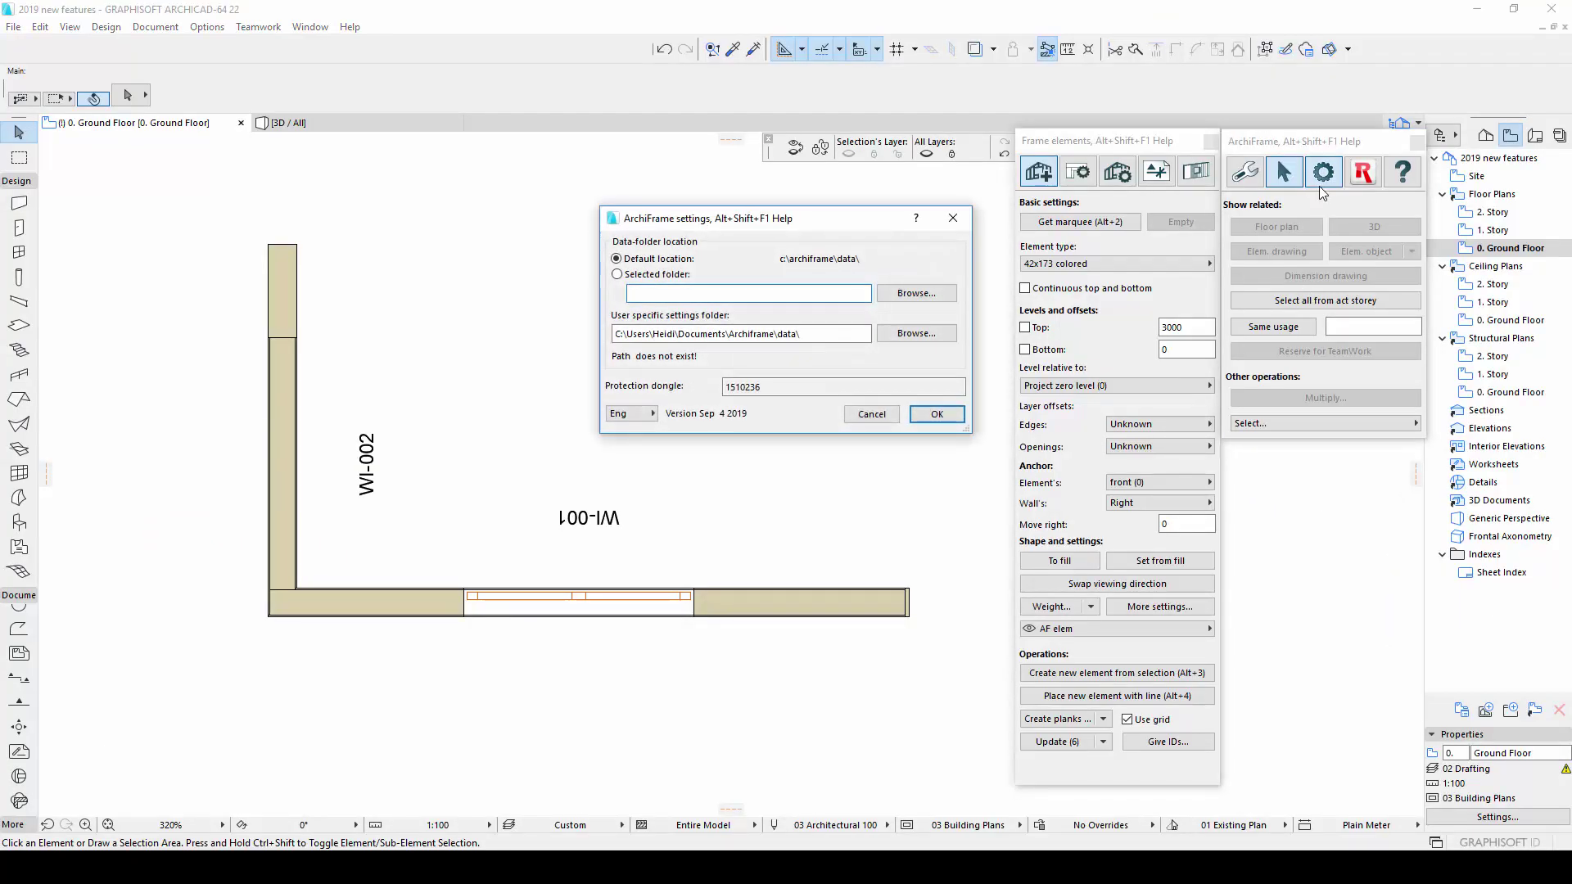
left_click(938, 416)
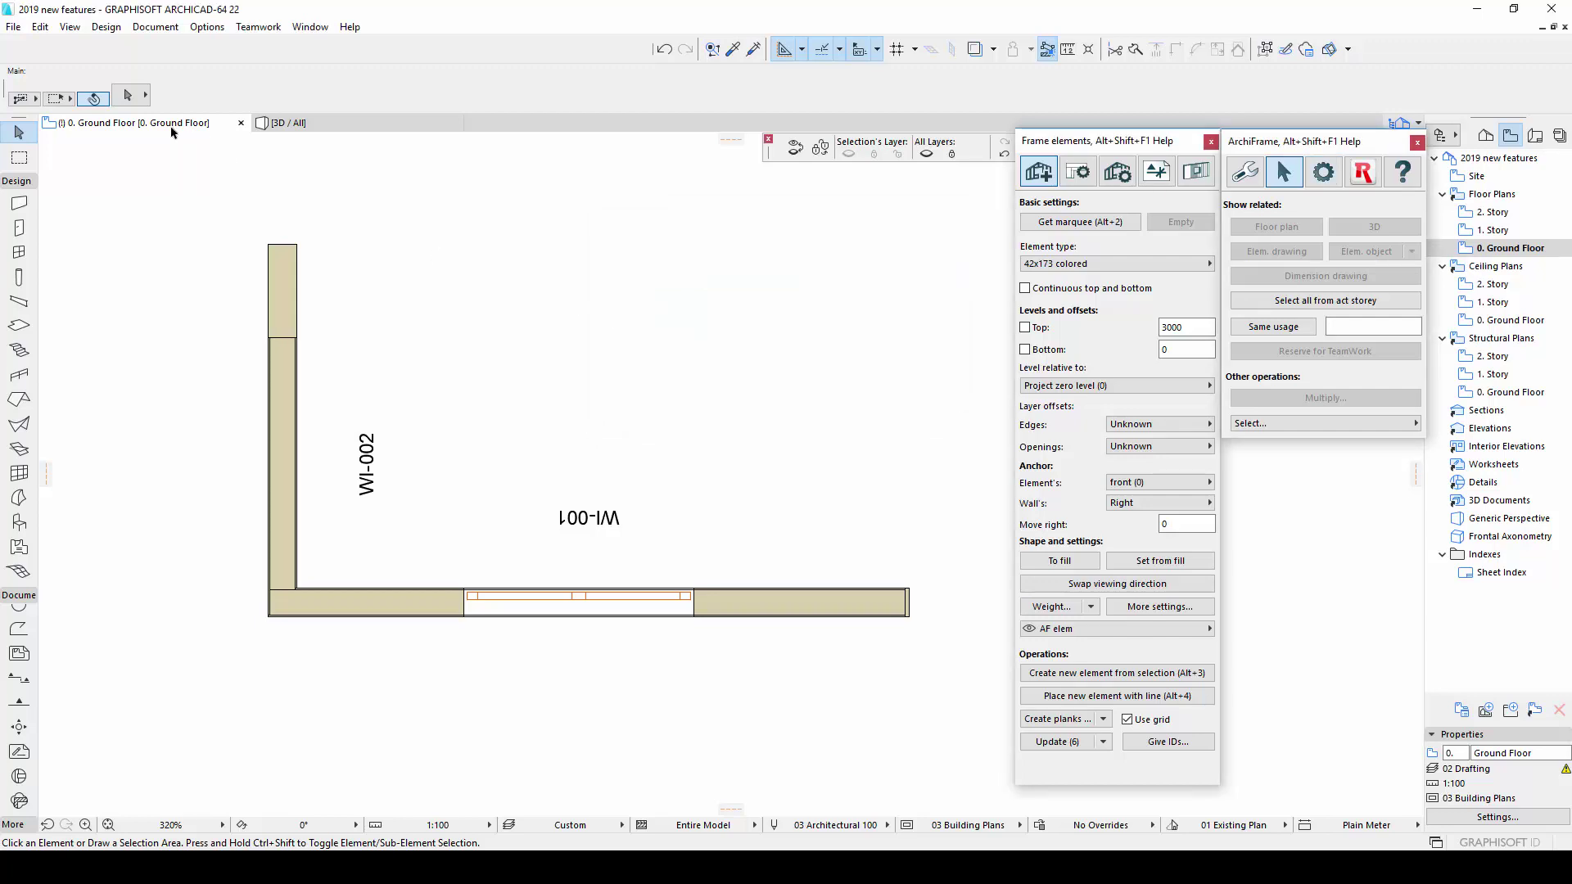
left_click(13, 26)
mouse_move(135, 259)
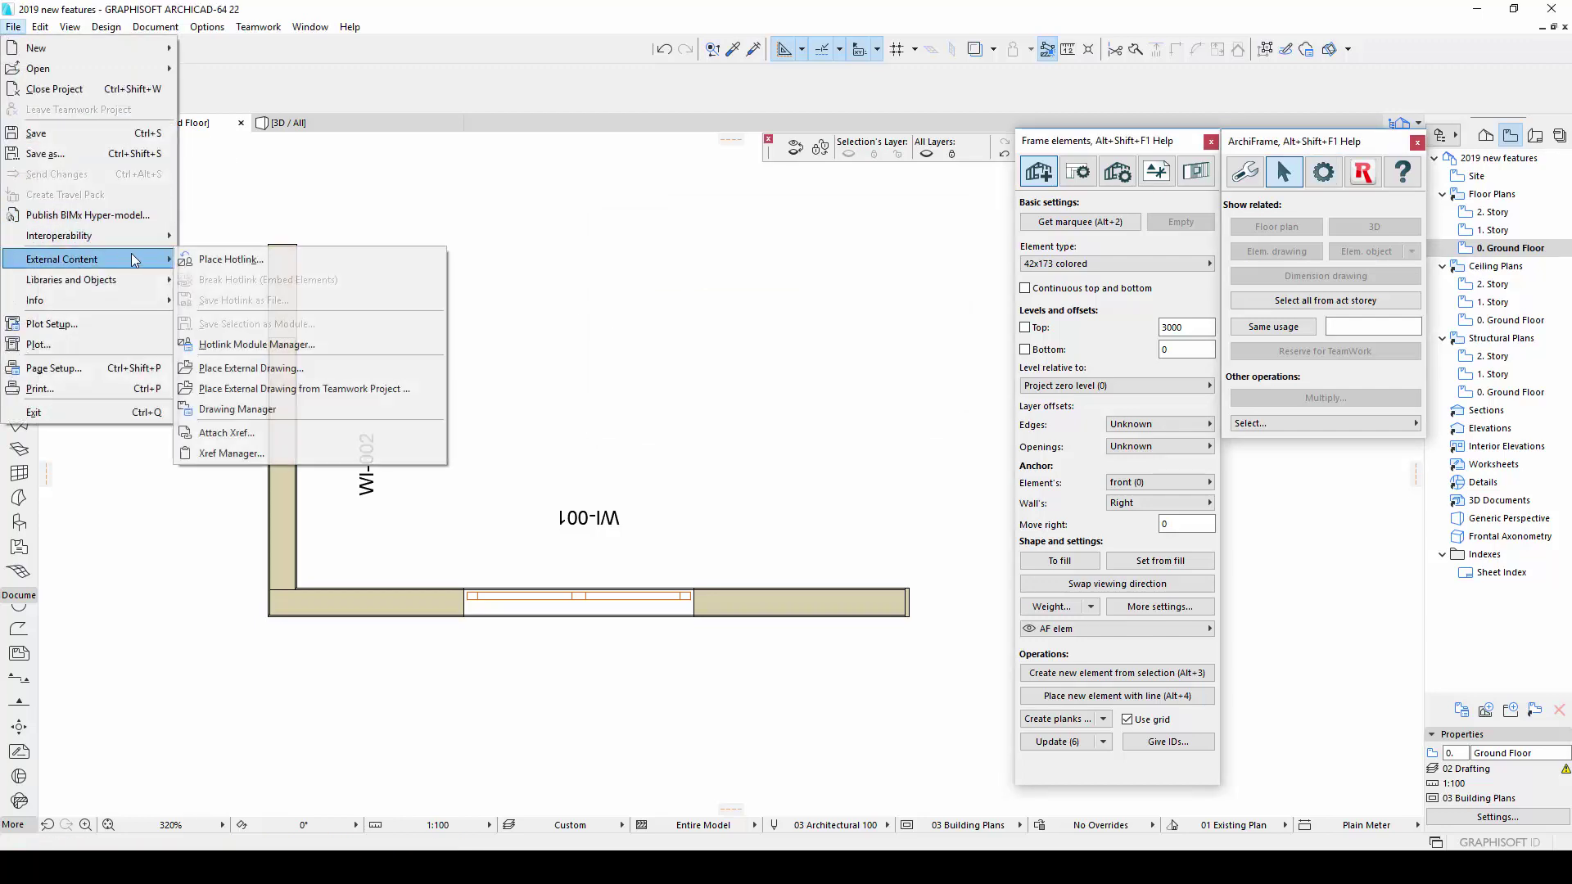
left_click(206, 282)
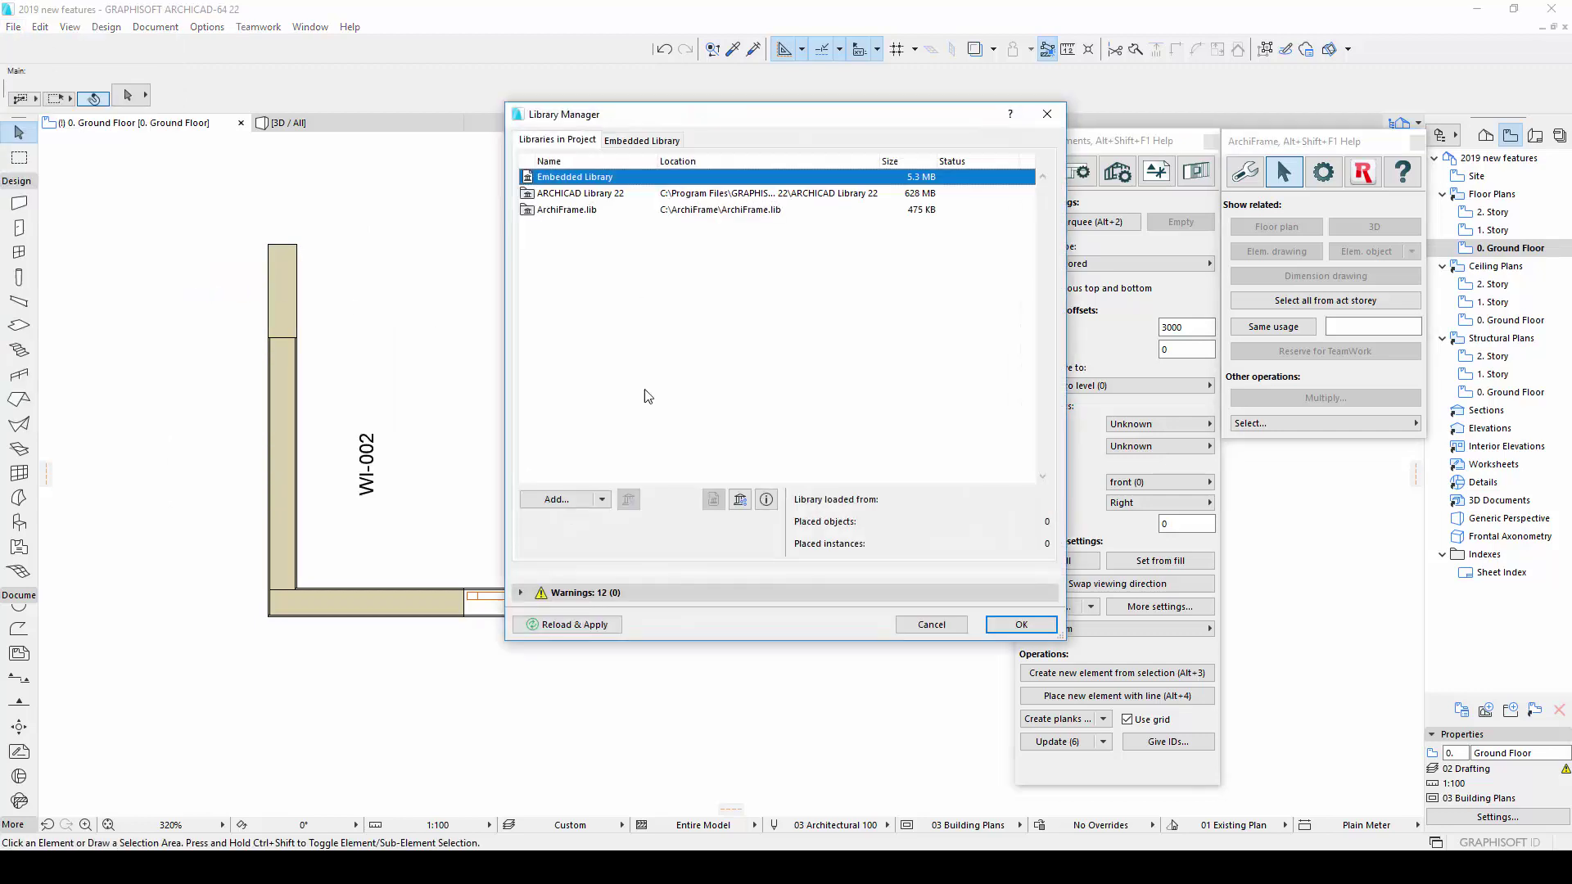
left_click(757, 214)
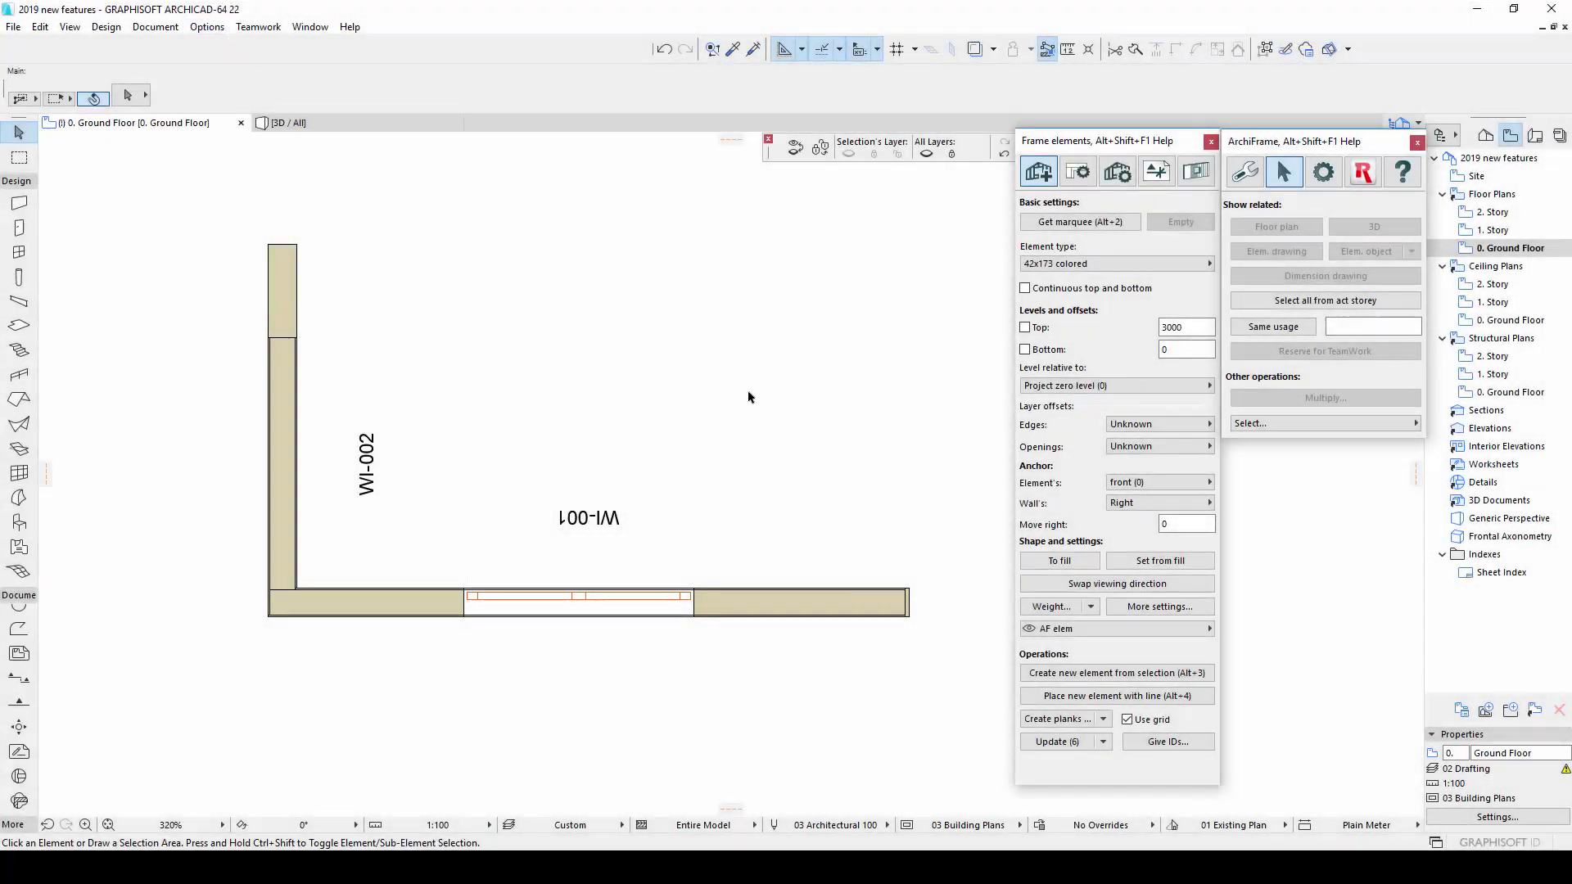
left_click(1545, 821)
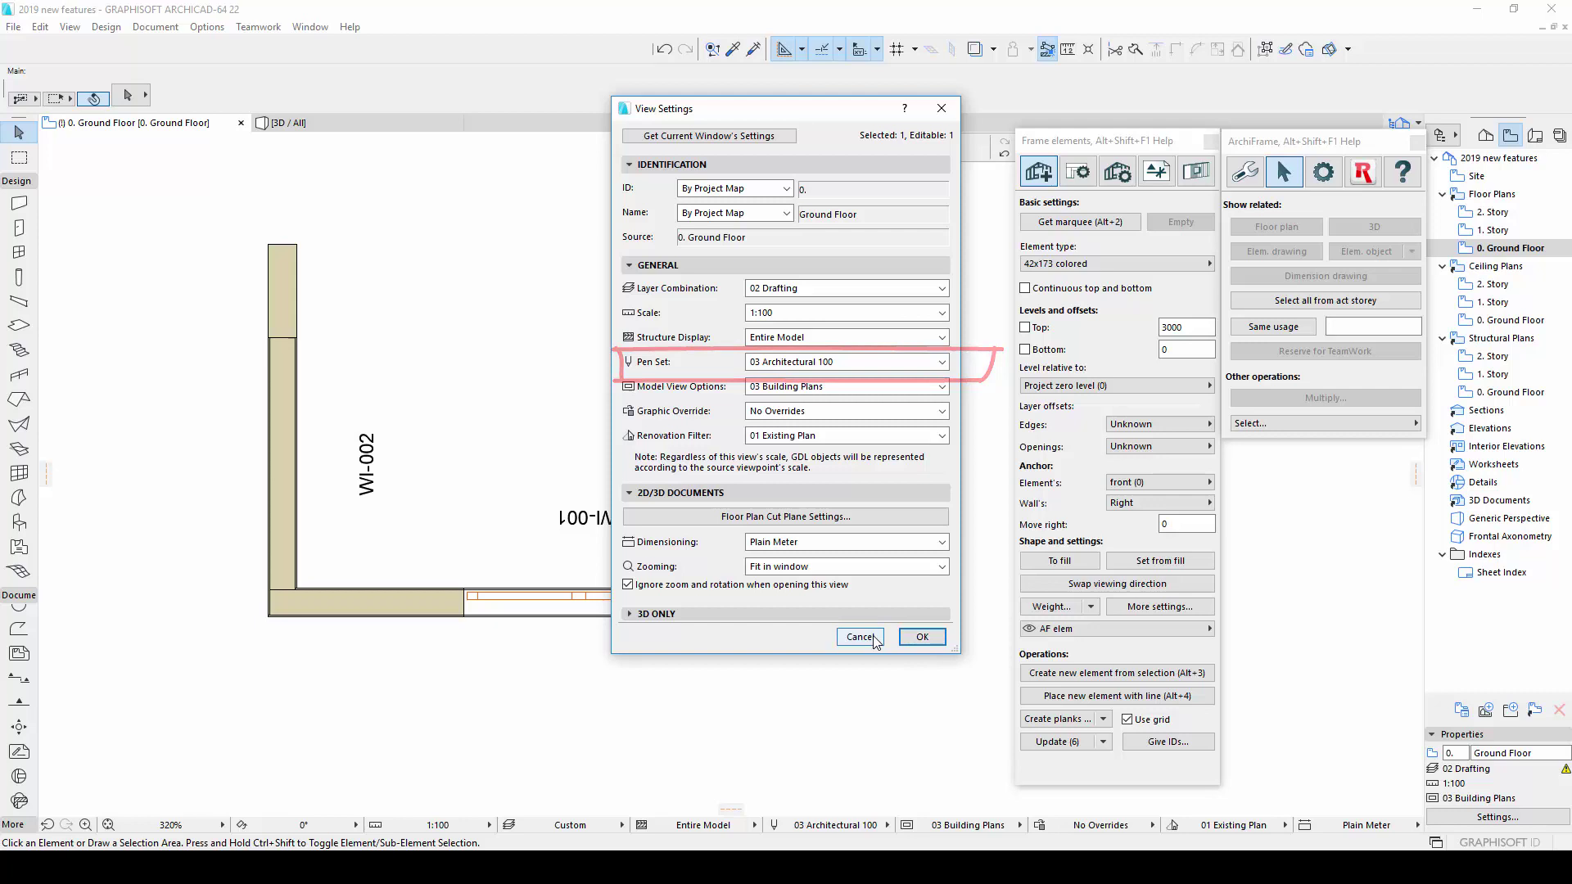
left_click(922, 637)
left_click(208, 26)
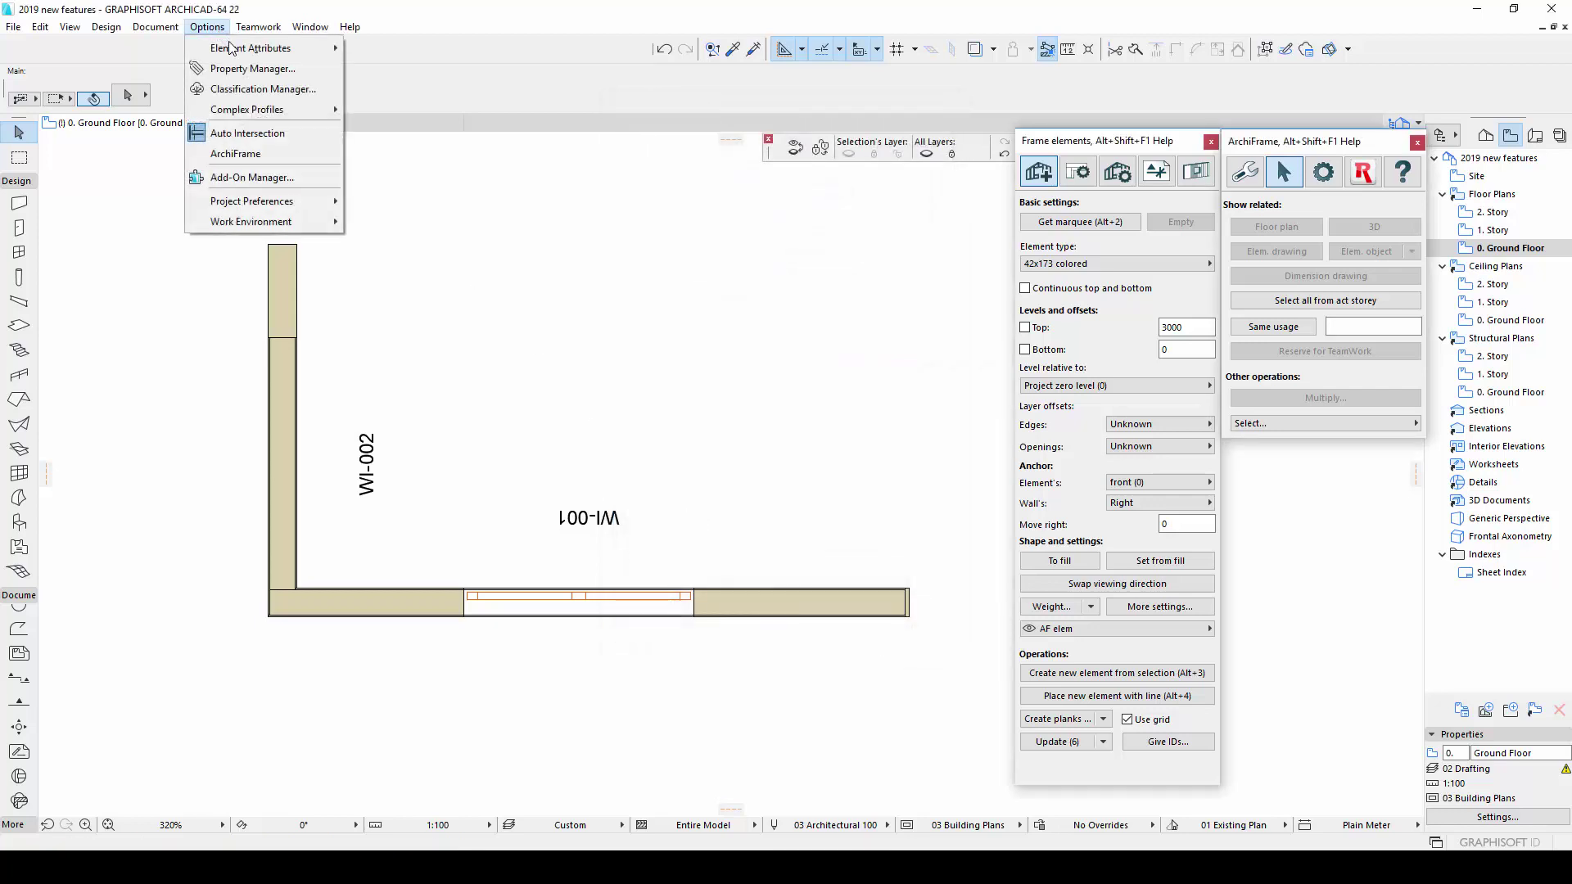
mouse_move(250, 47)
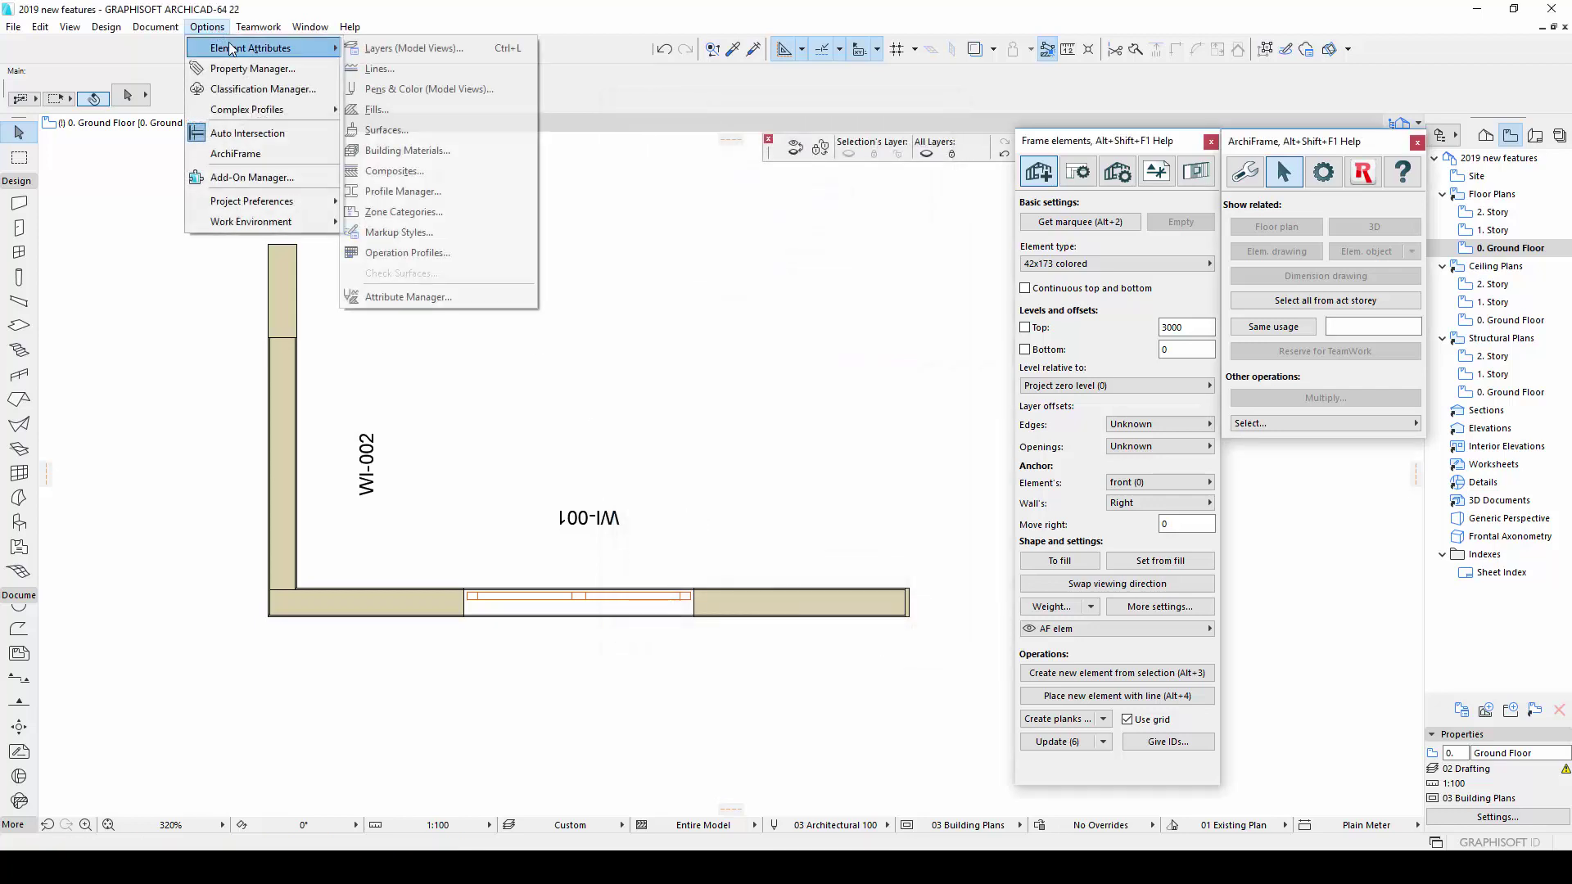
left_click(418, 88)
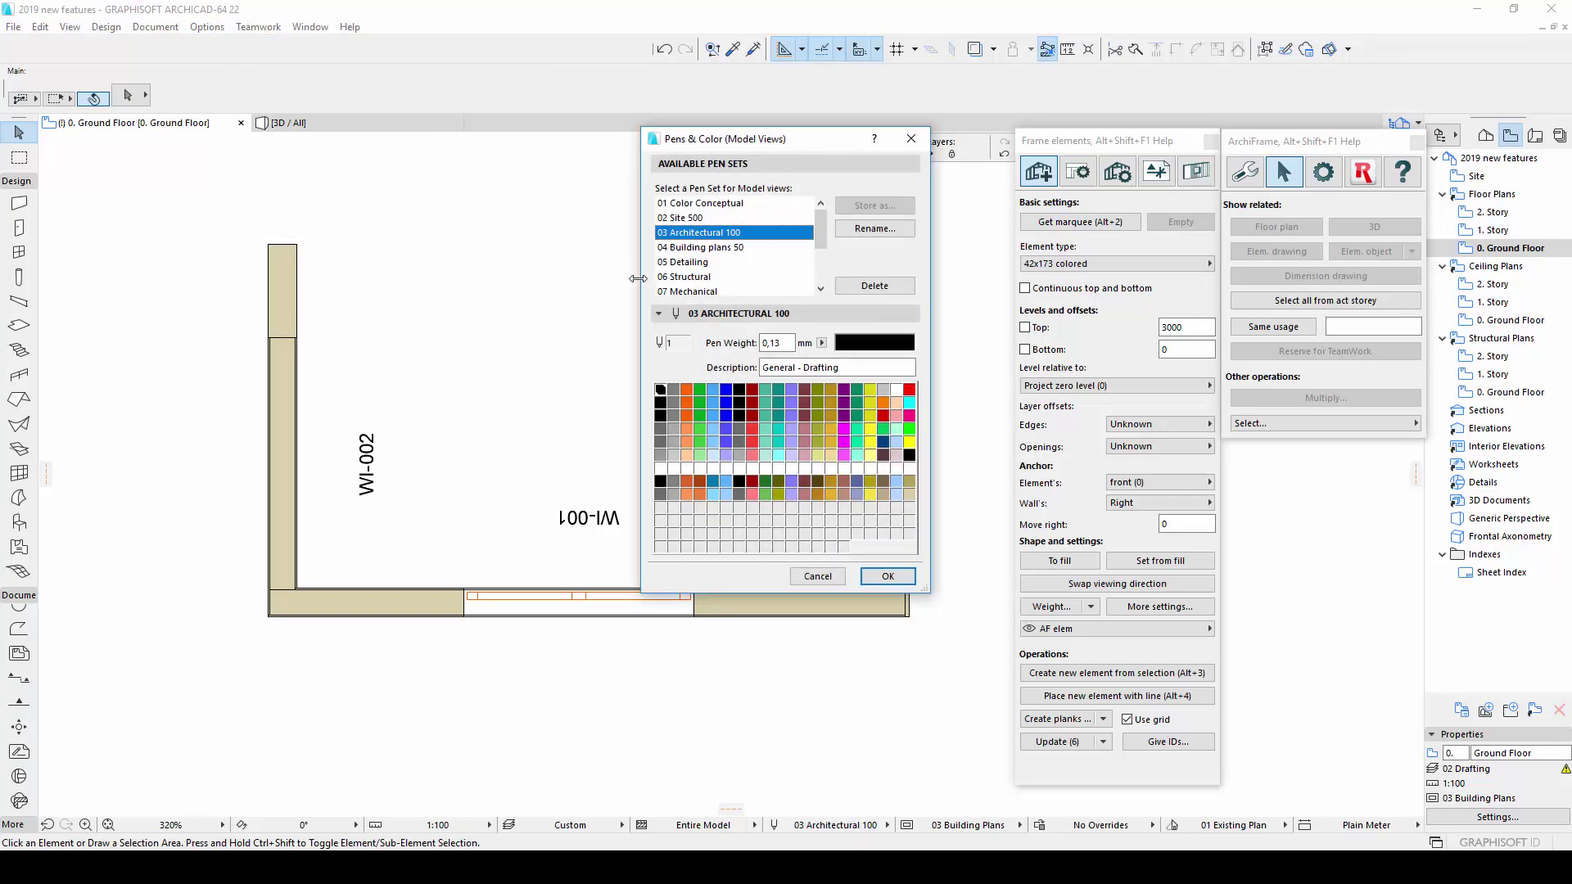
left_click(701, 391)
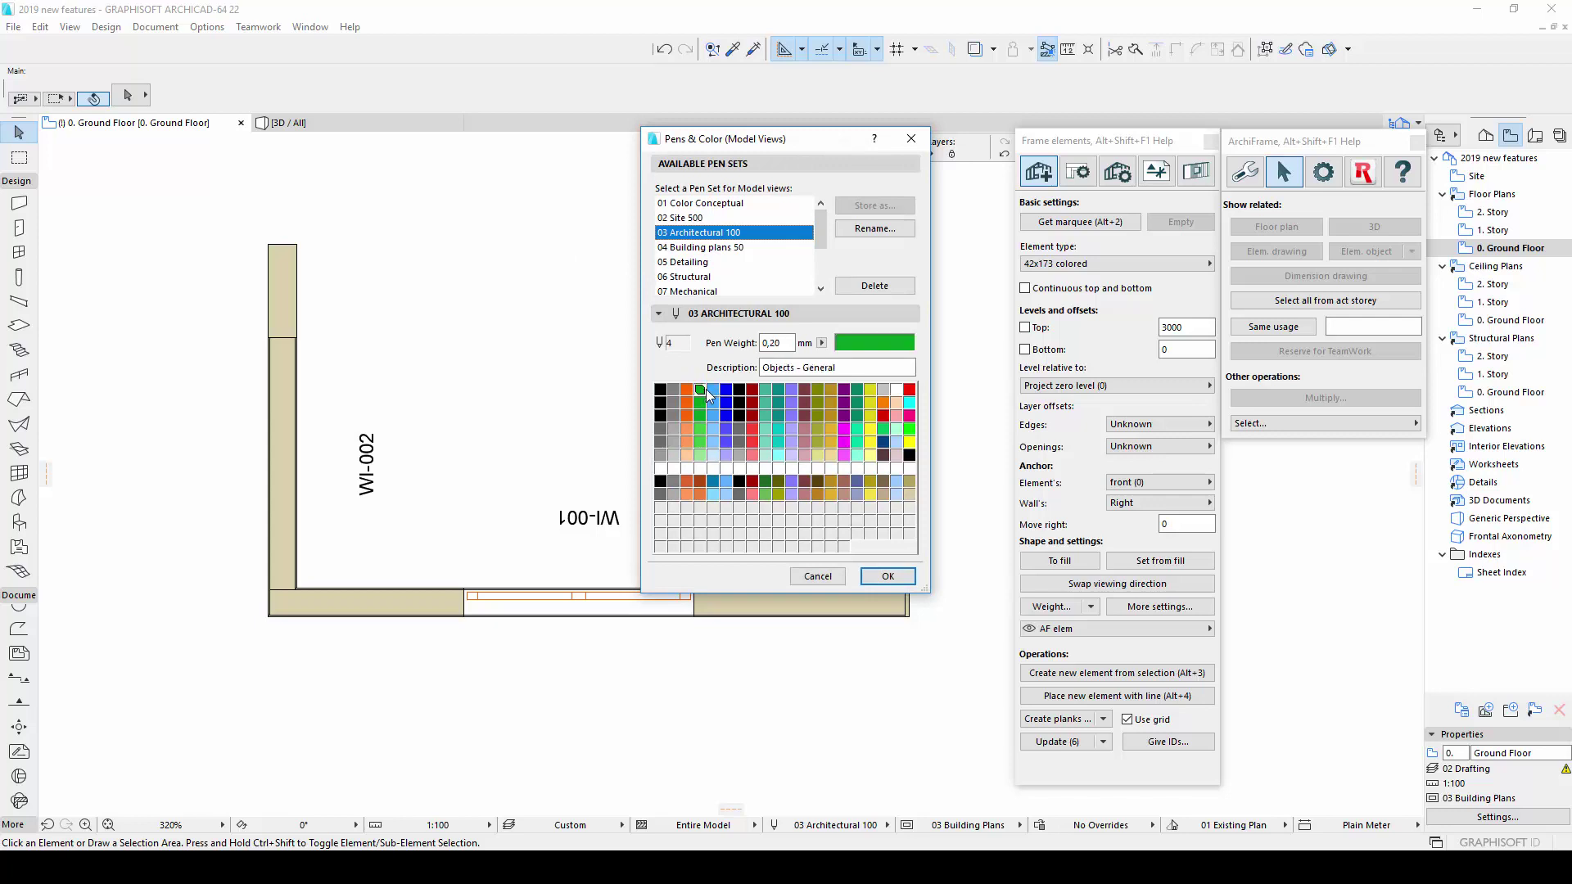
left_click(714, 391)
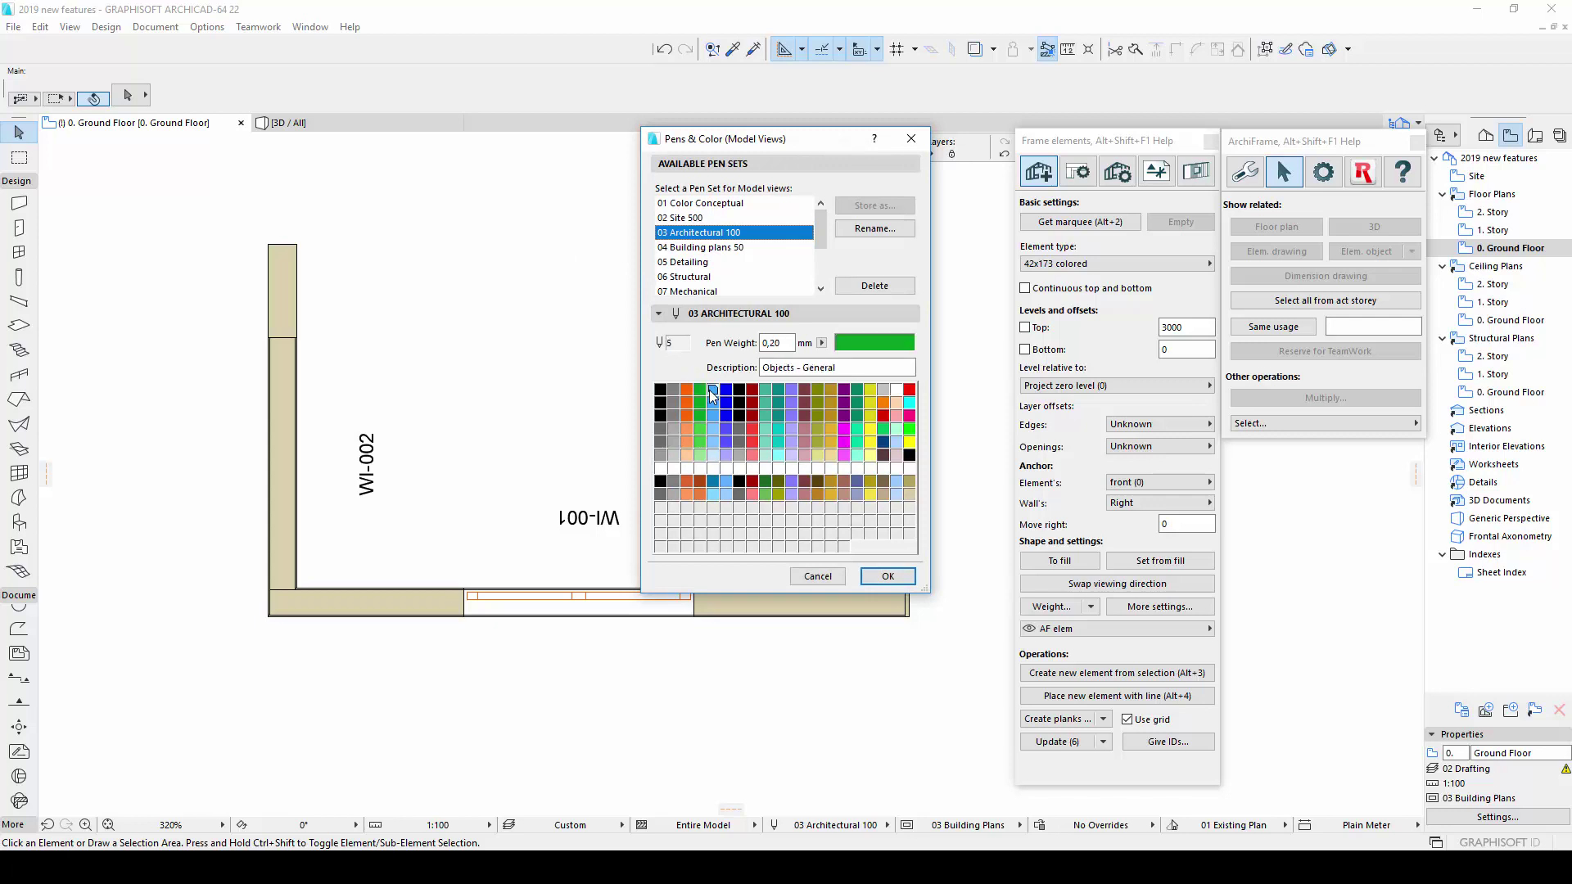
left_click(909, 390)
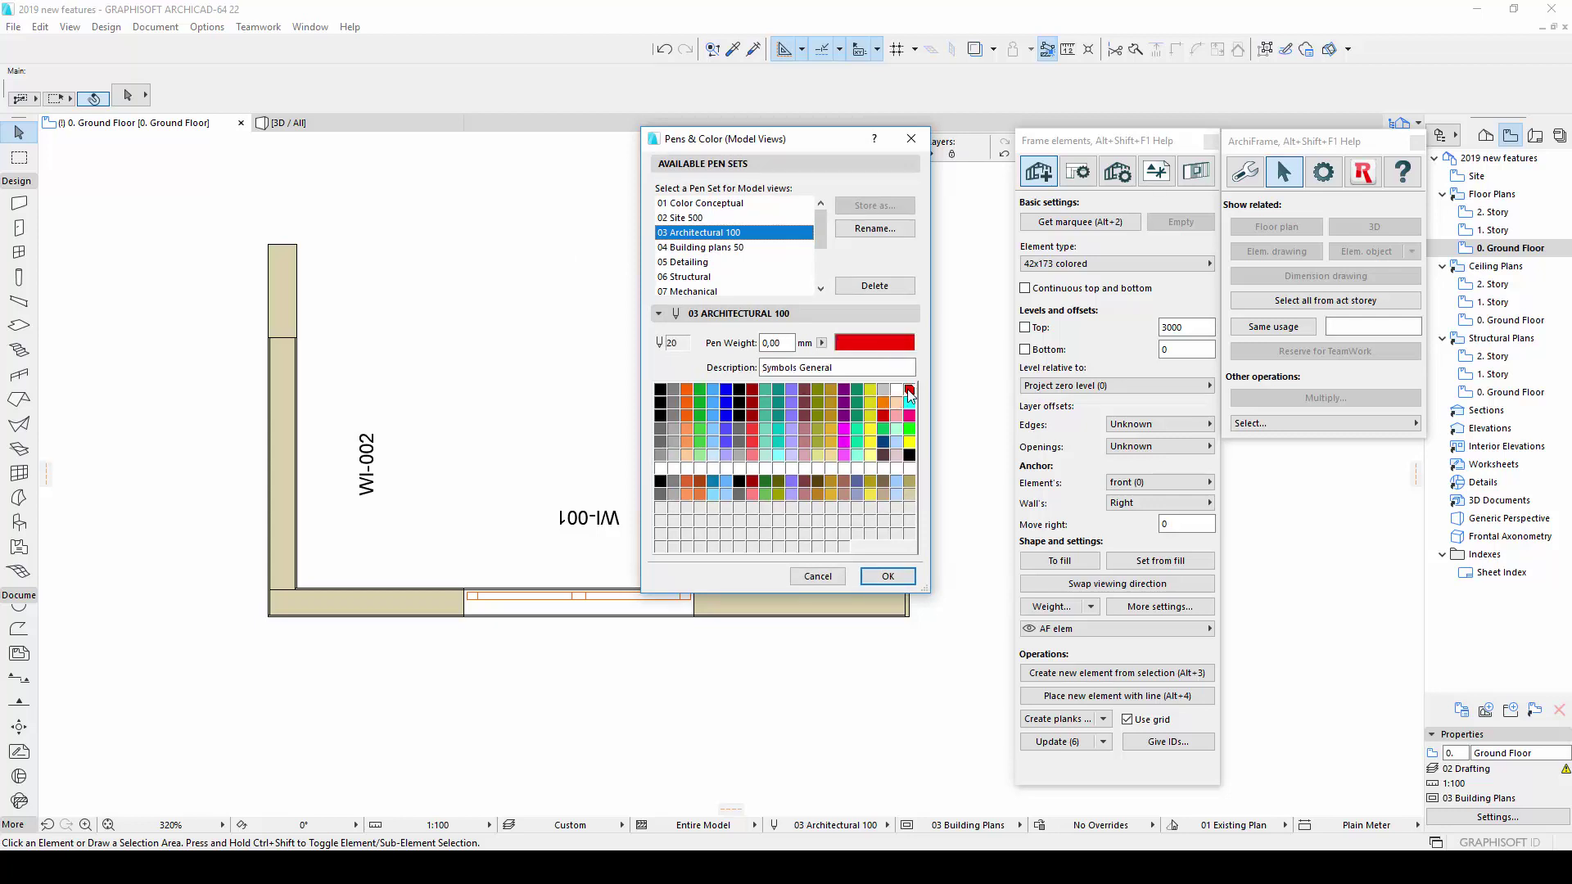
left_click(817, 576)
left_click(204, 29)
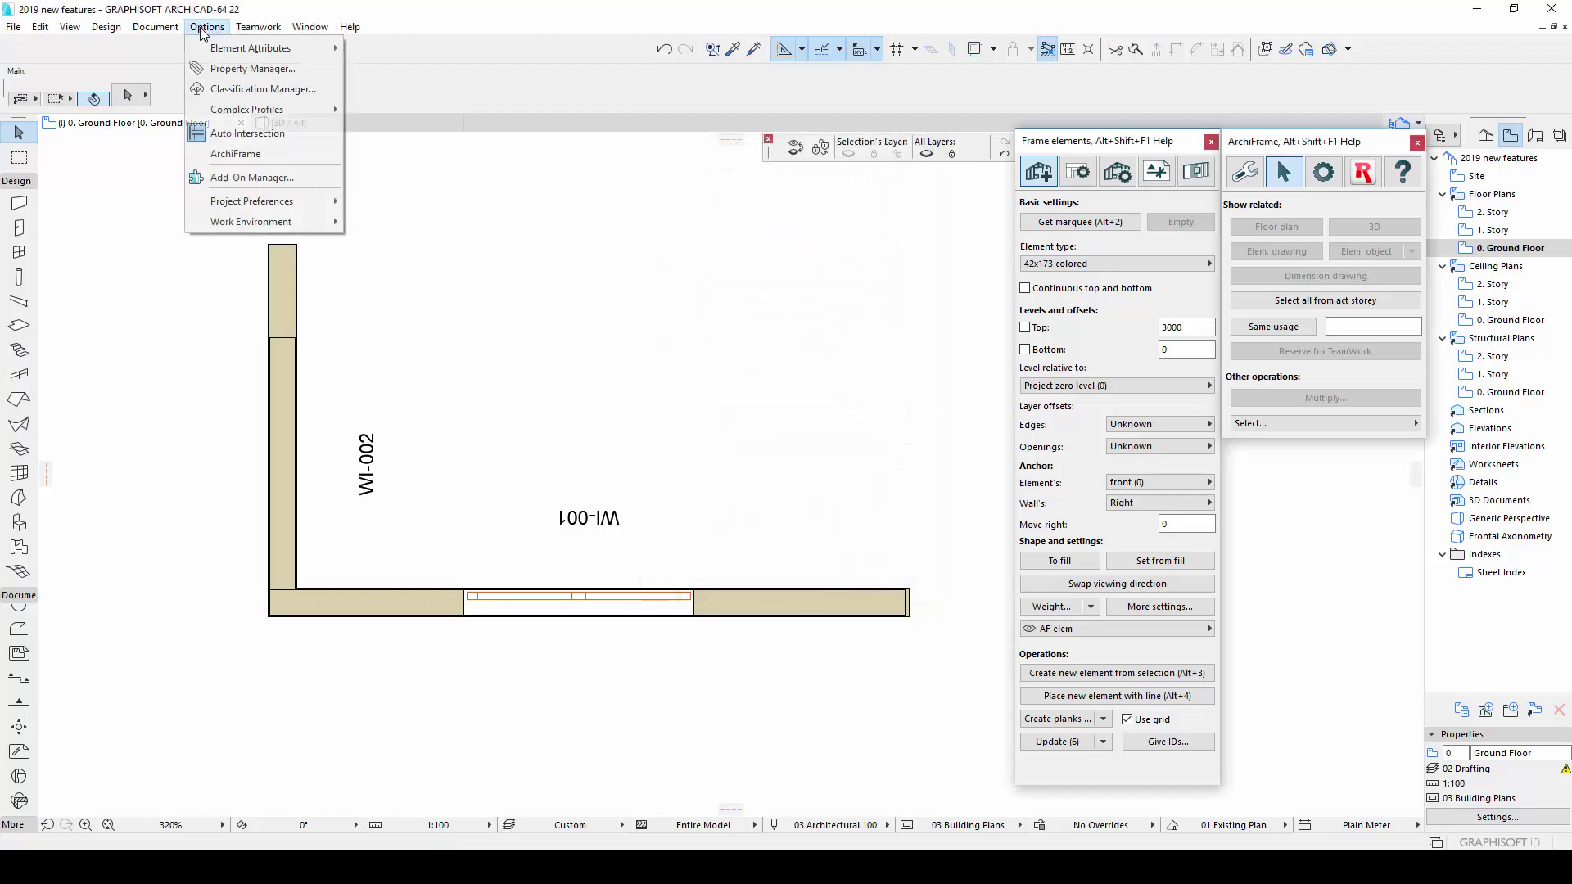
left_click(378, 113)
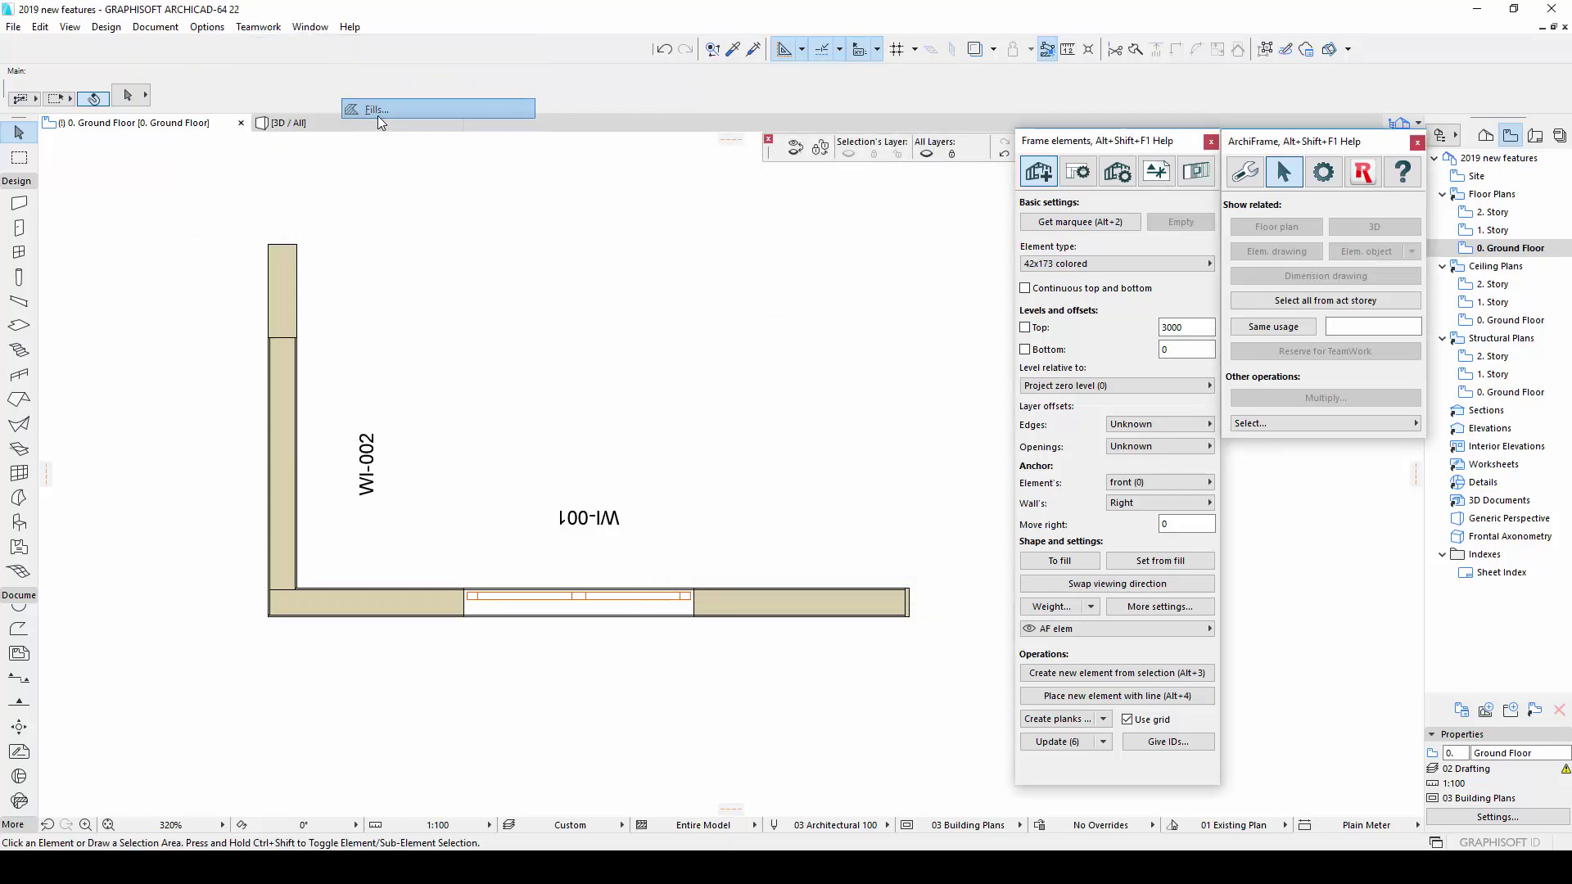
left_click(699, 160)
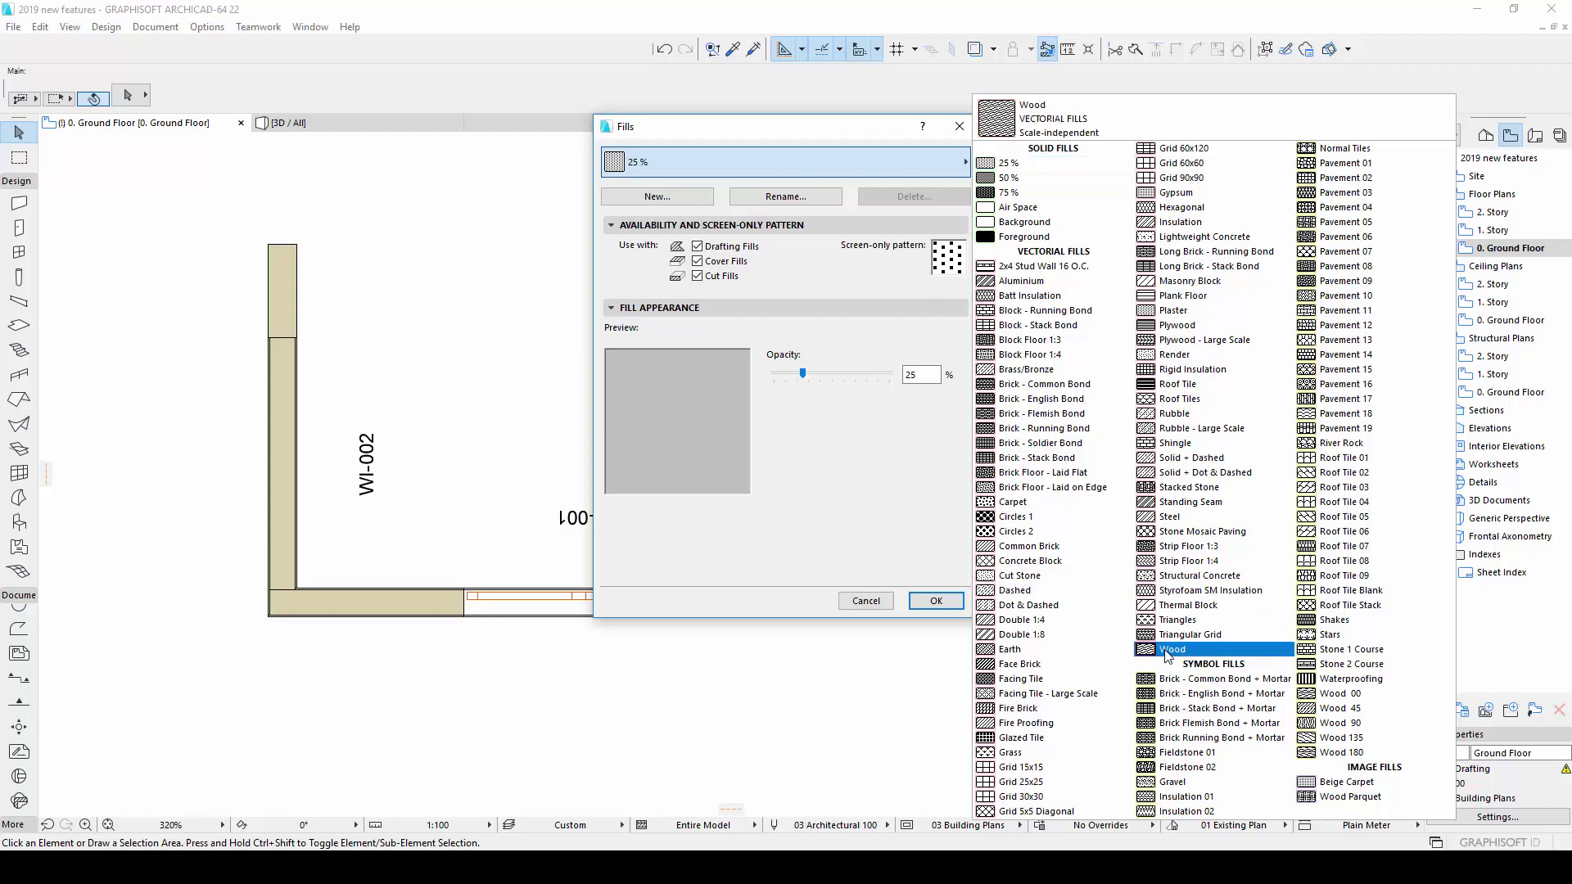
left_click(1035, 541)
left_click(936, 601)
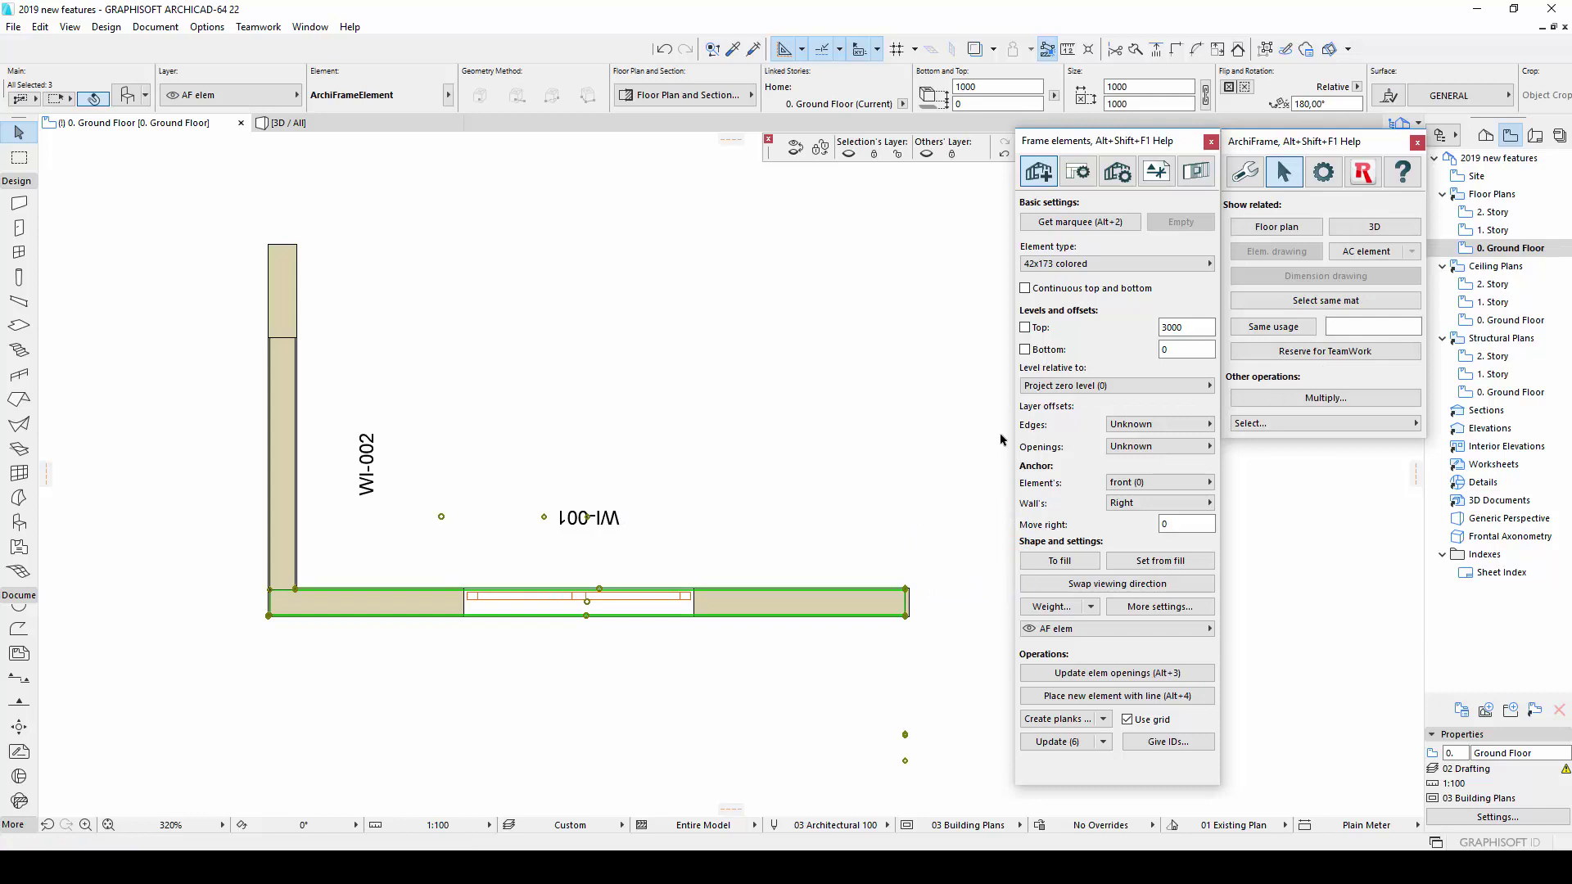
- Enable editing of the 42x173 colored element type under Own element types
left_click(1143, 263)
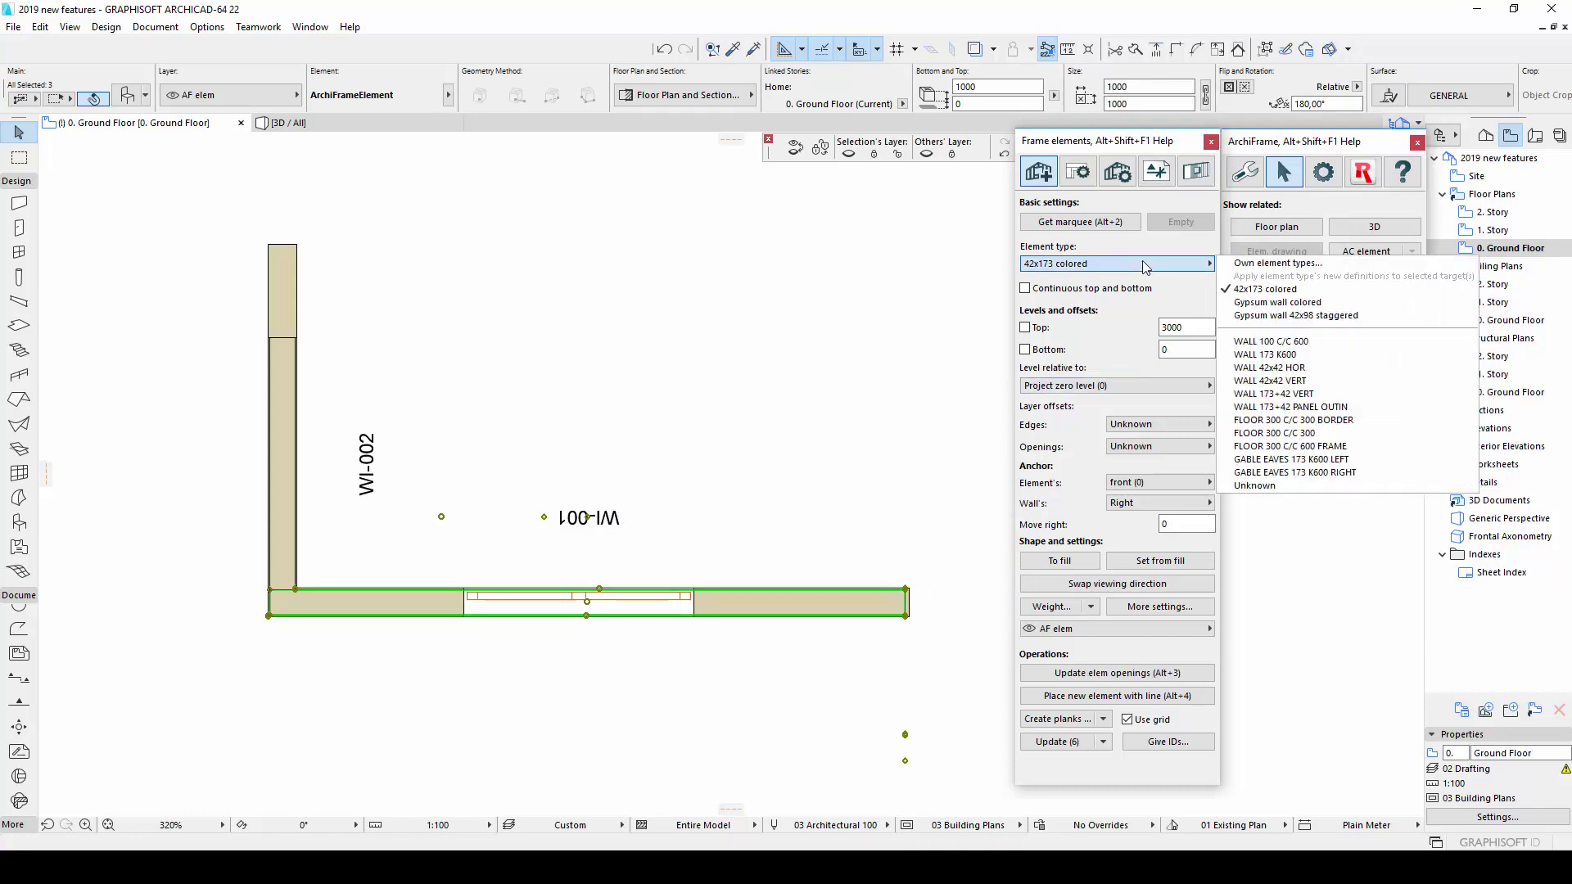
left_click(1238, 263)
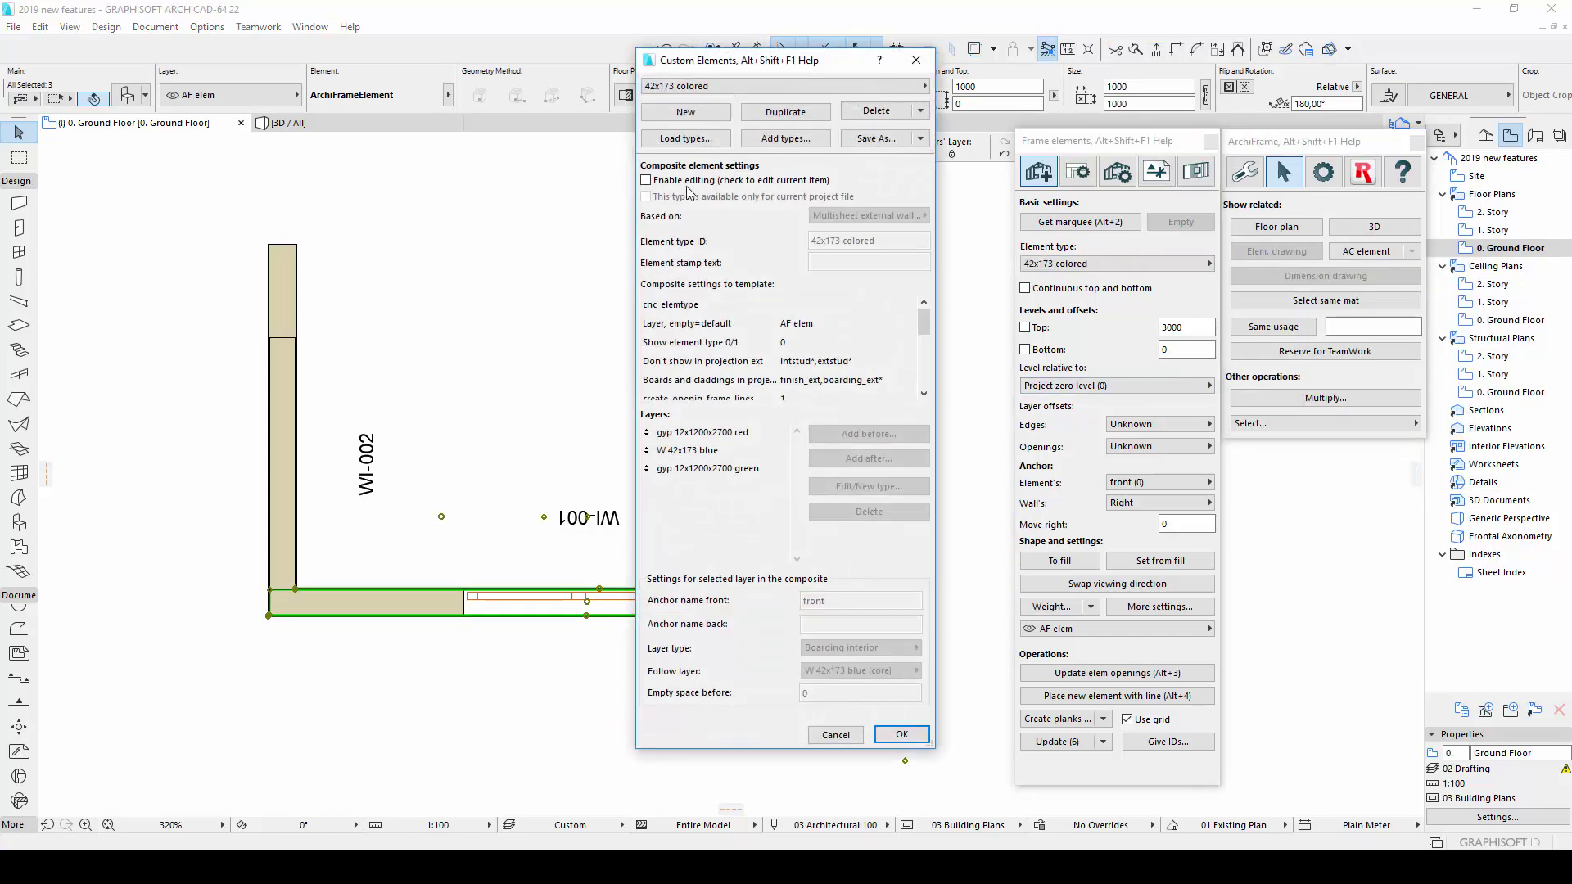
left_click(647, 180)
- Make the red gypsum layer editable and set its cut fill to 25%
left_click(750, 432)
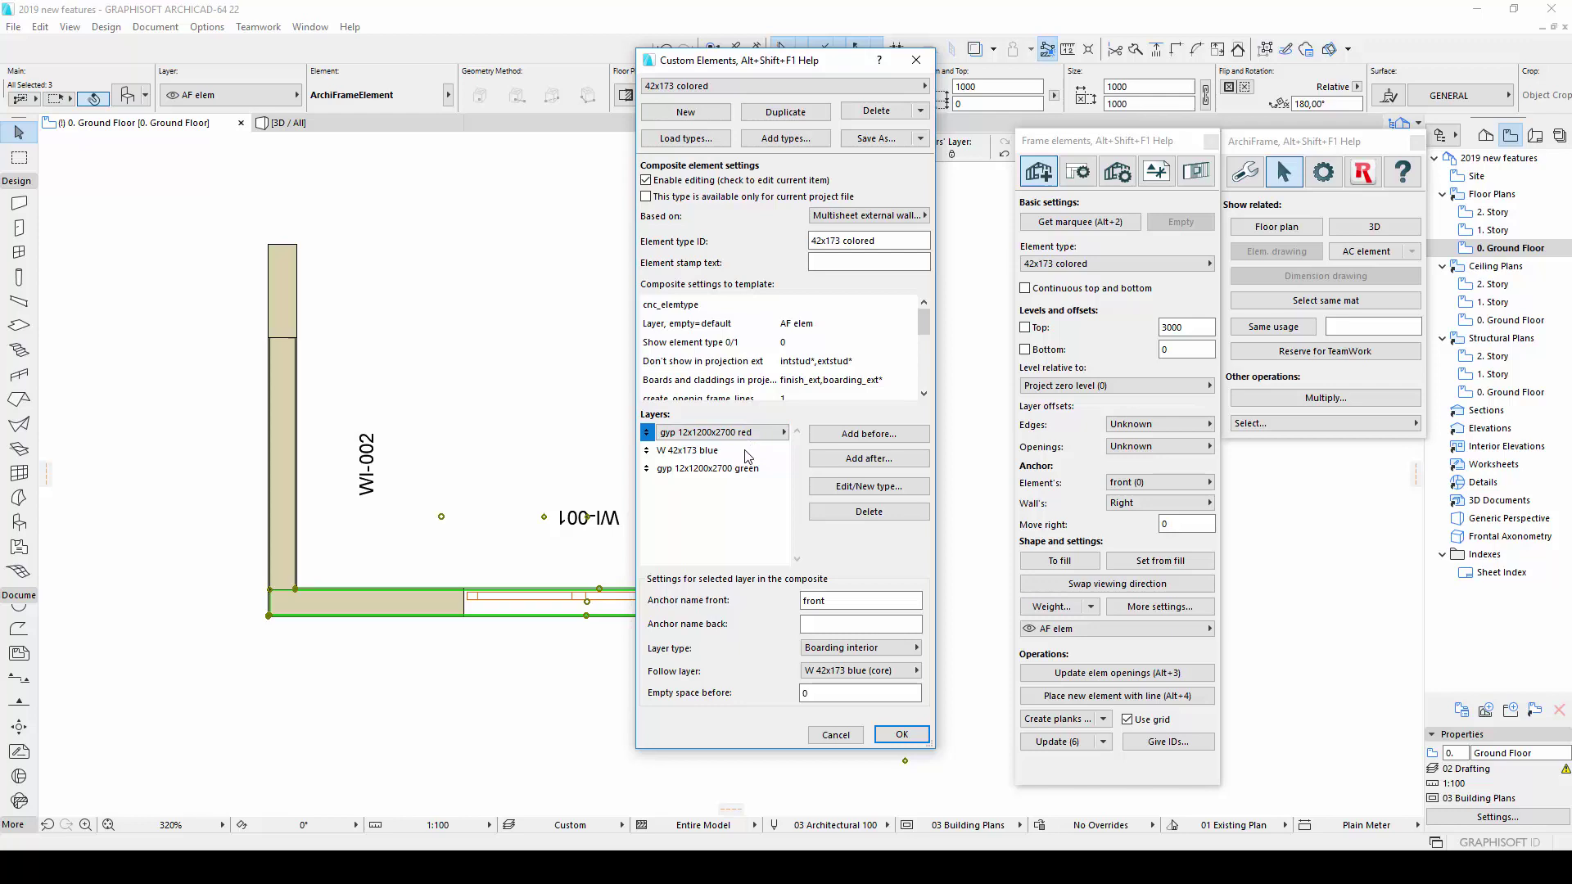
left_click(838, 490)
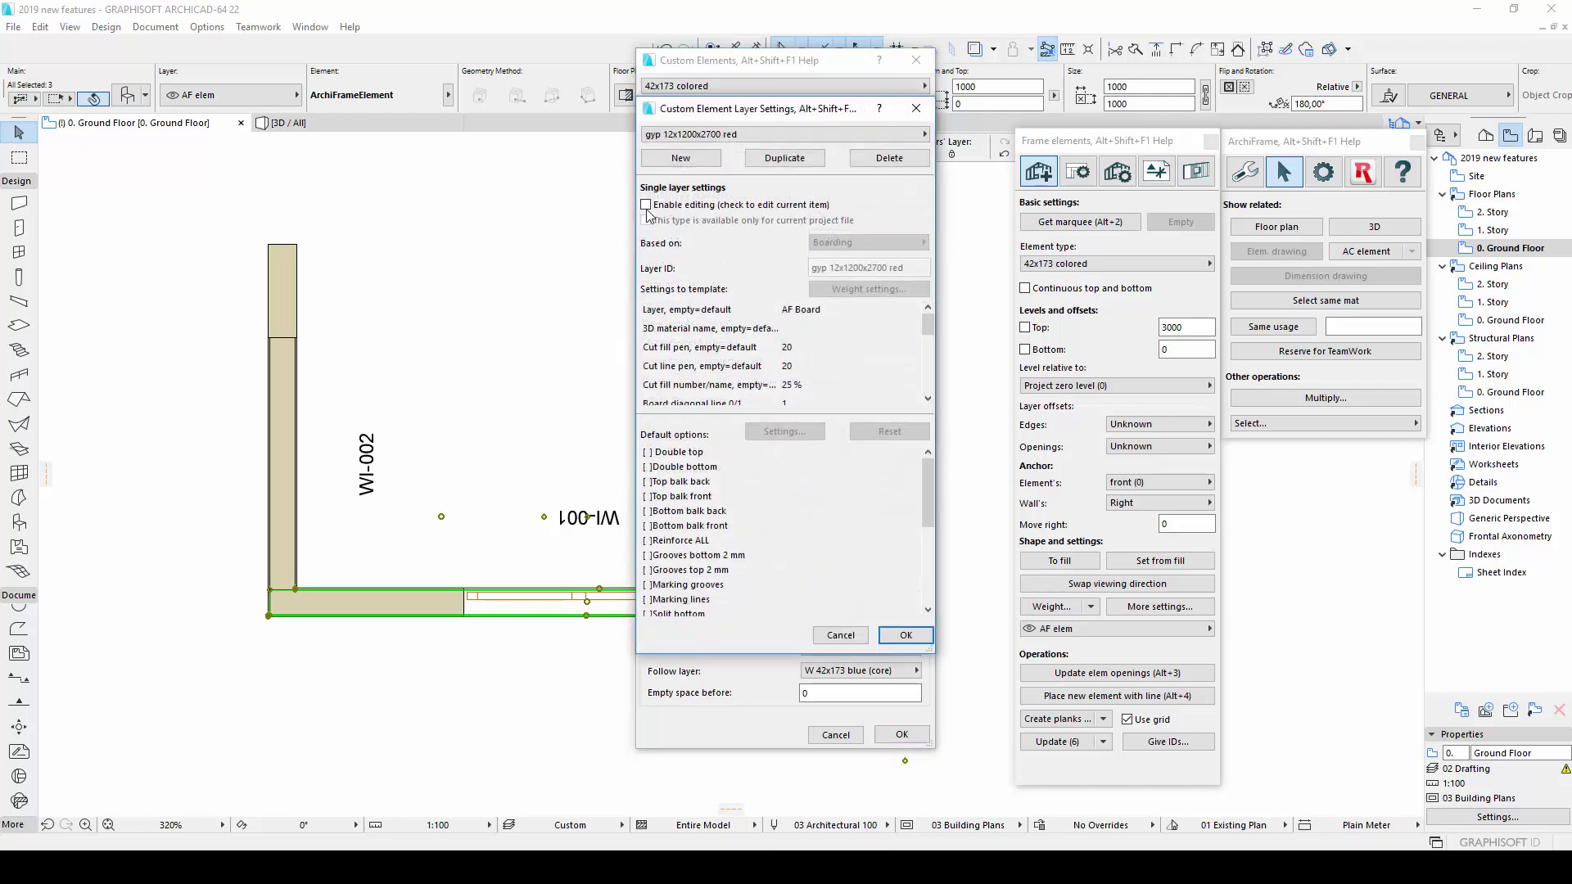
left_click(647, 205)
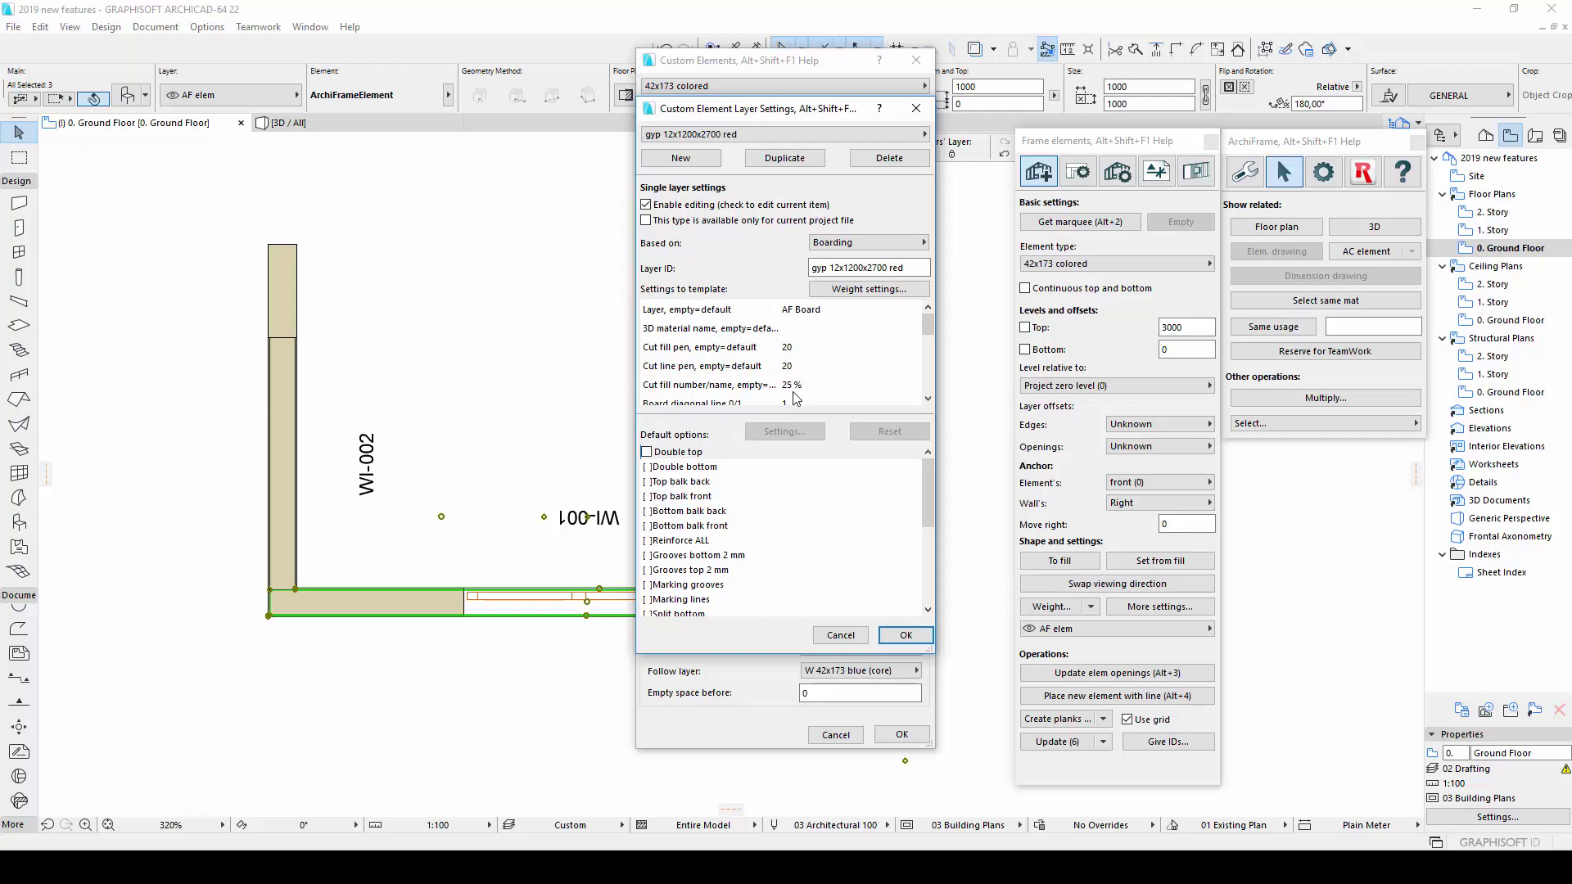
left_click(800, 386)
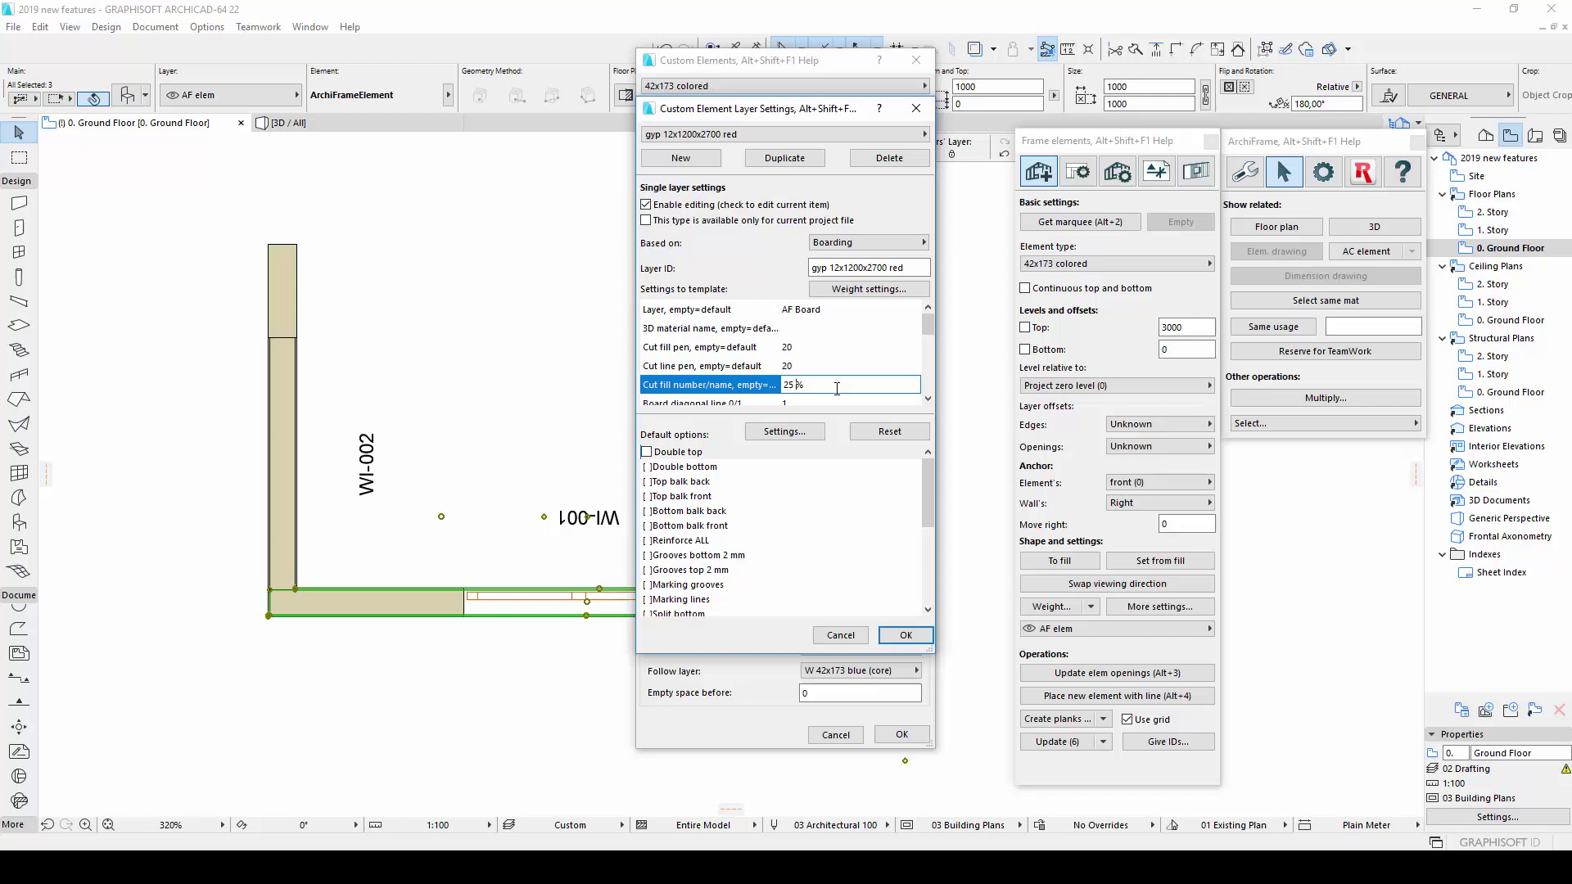
key("BackSpace")
left_click(906, 637)
- Make the W 42x173 blue framing layer editable with a Wood cut fill
left_click(757, 456)
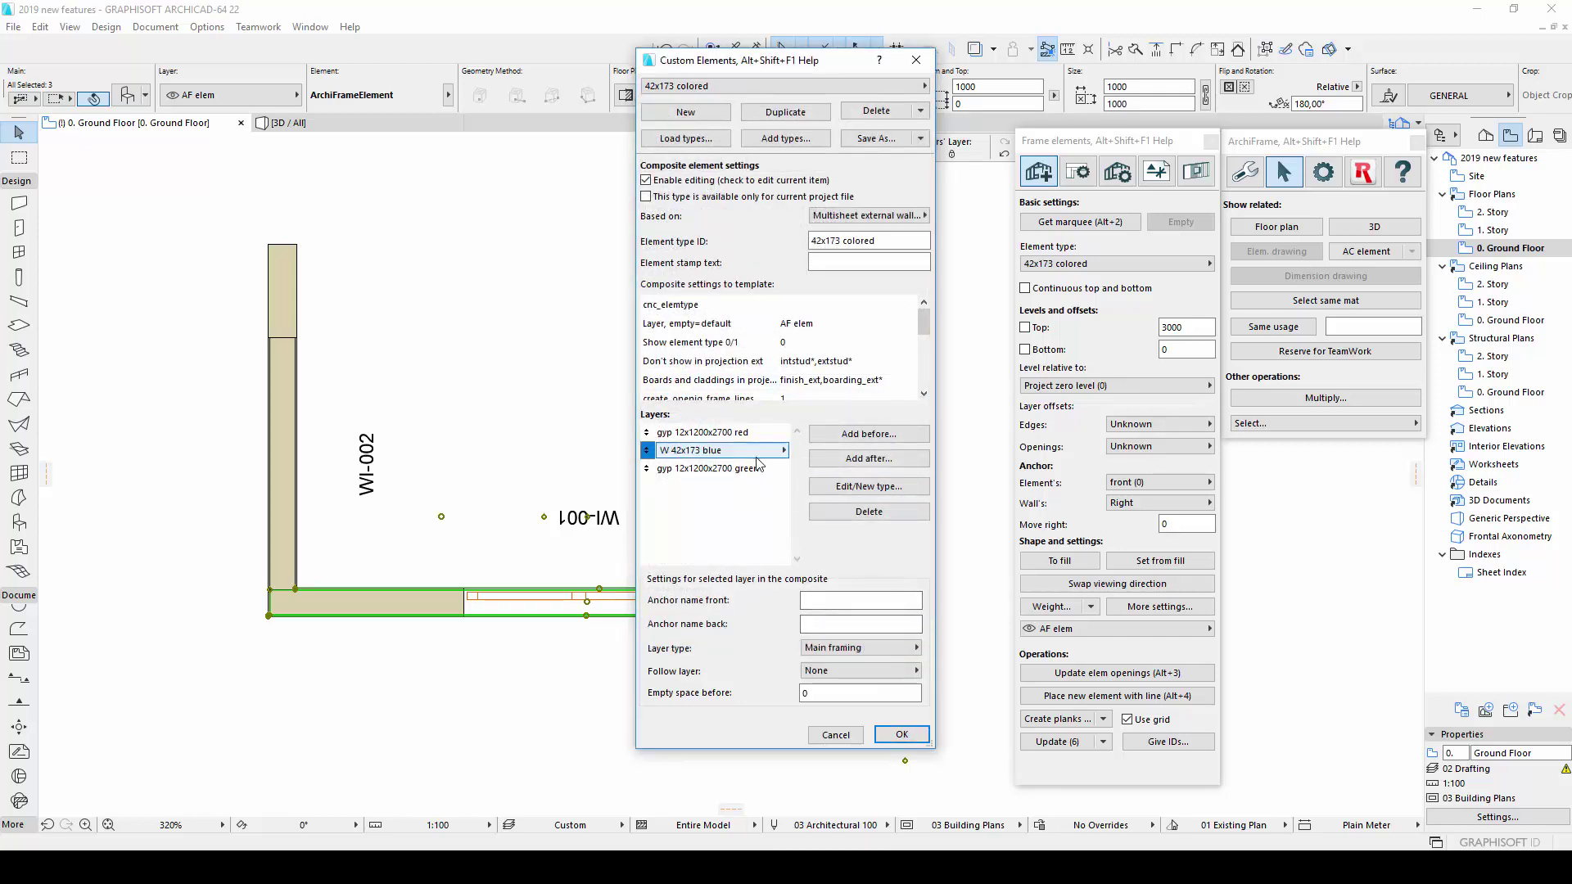
left_click(830, 492)
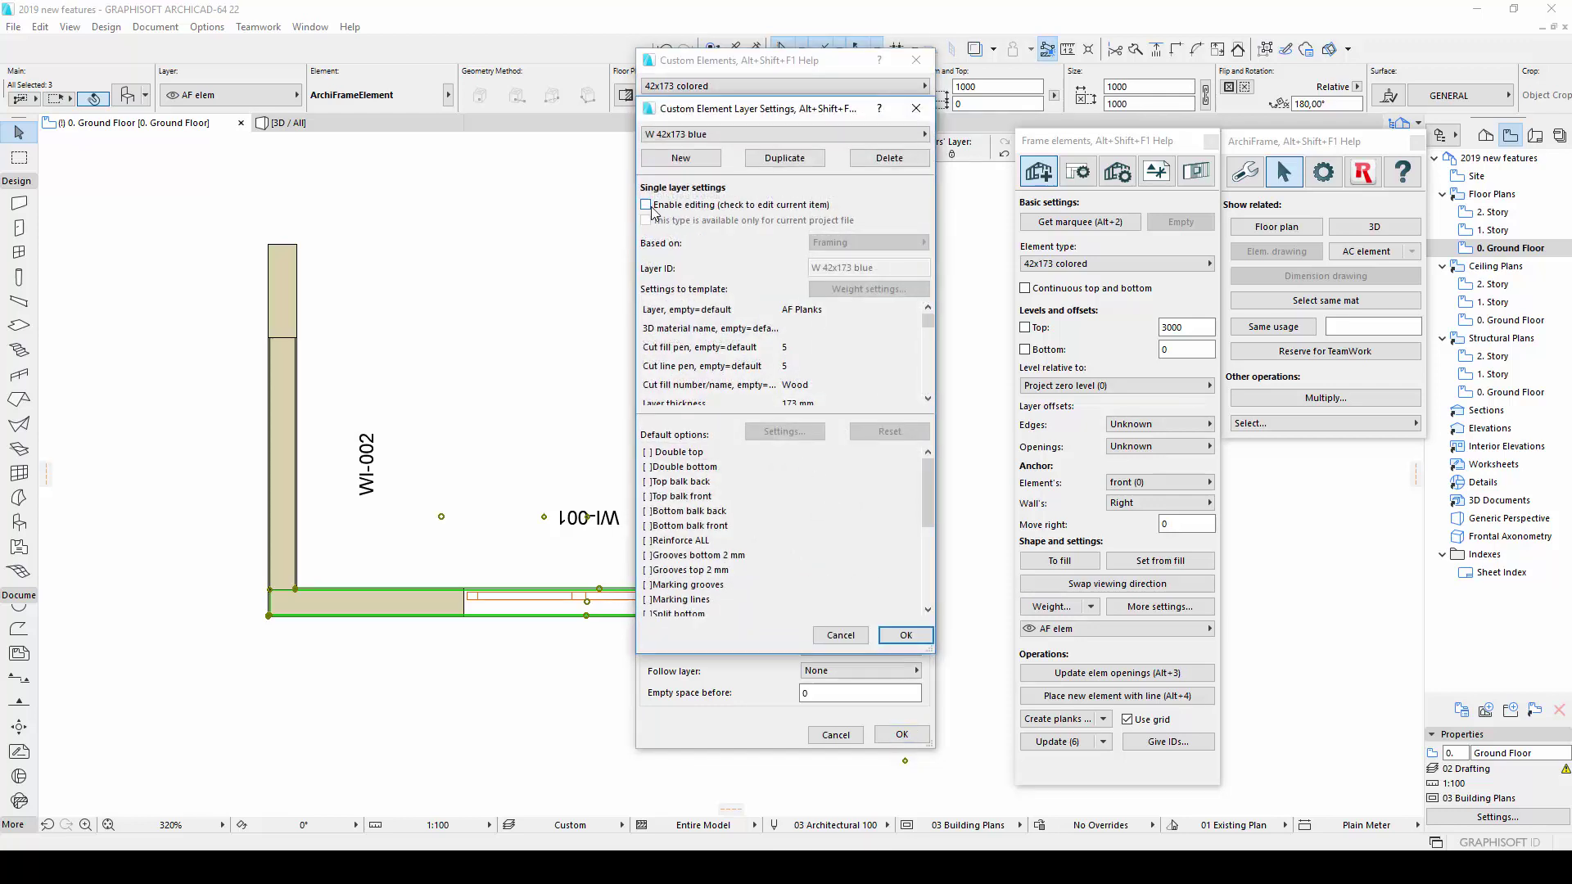
left_click(651, 208)
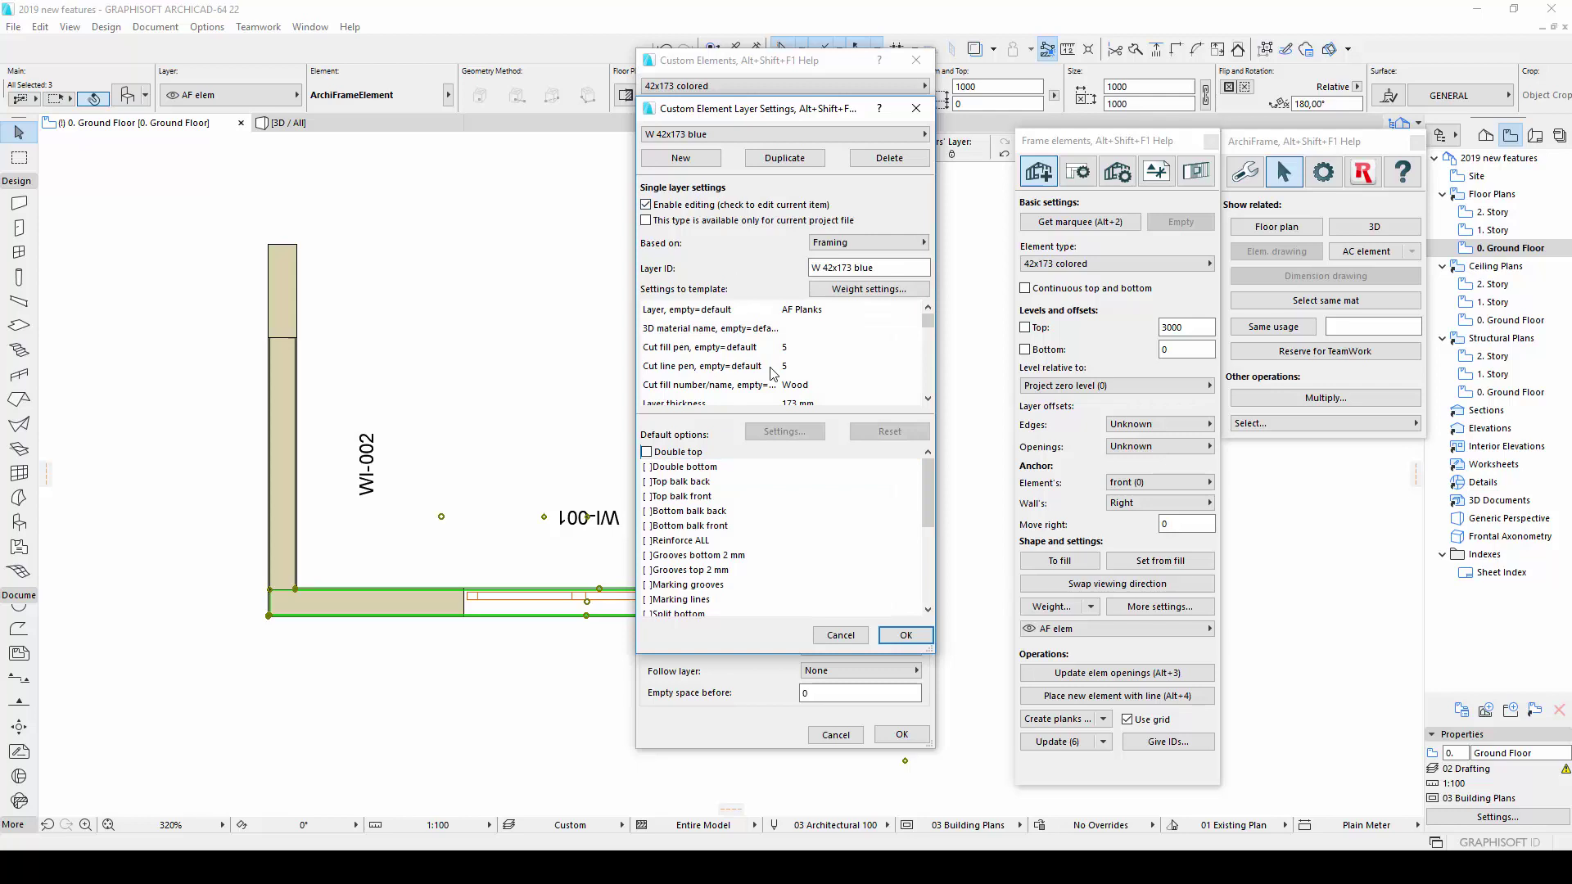
left_click(796, 385)
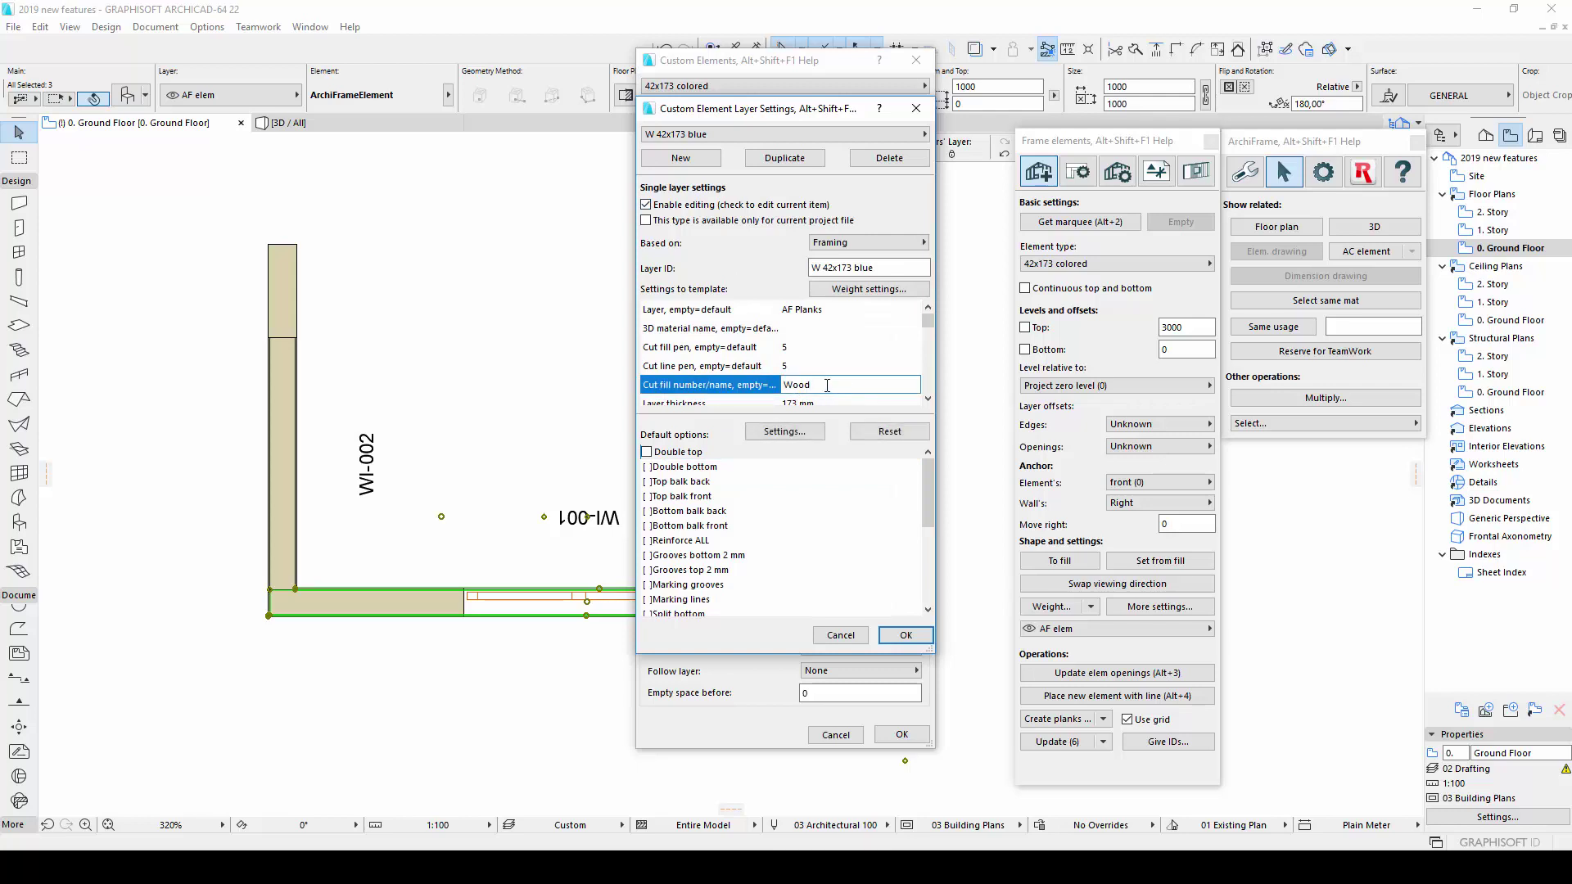
double_click(827, 385)
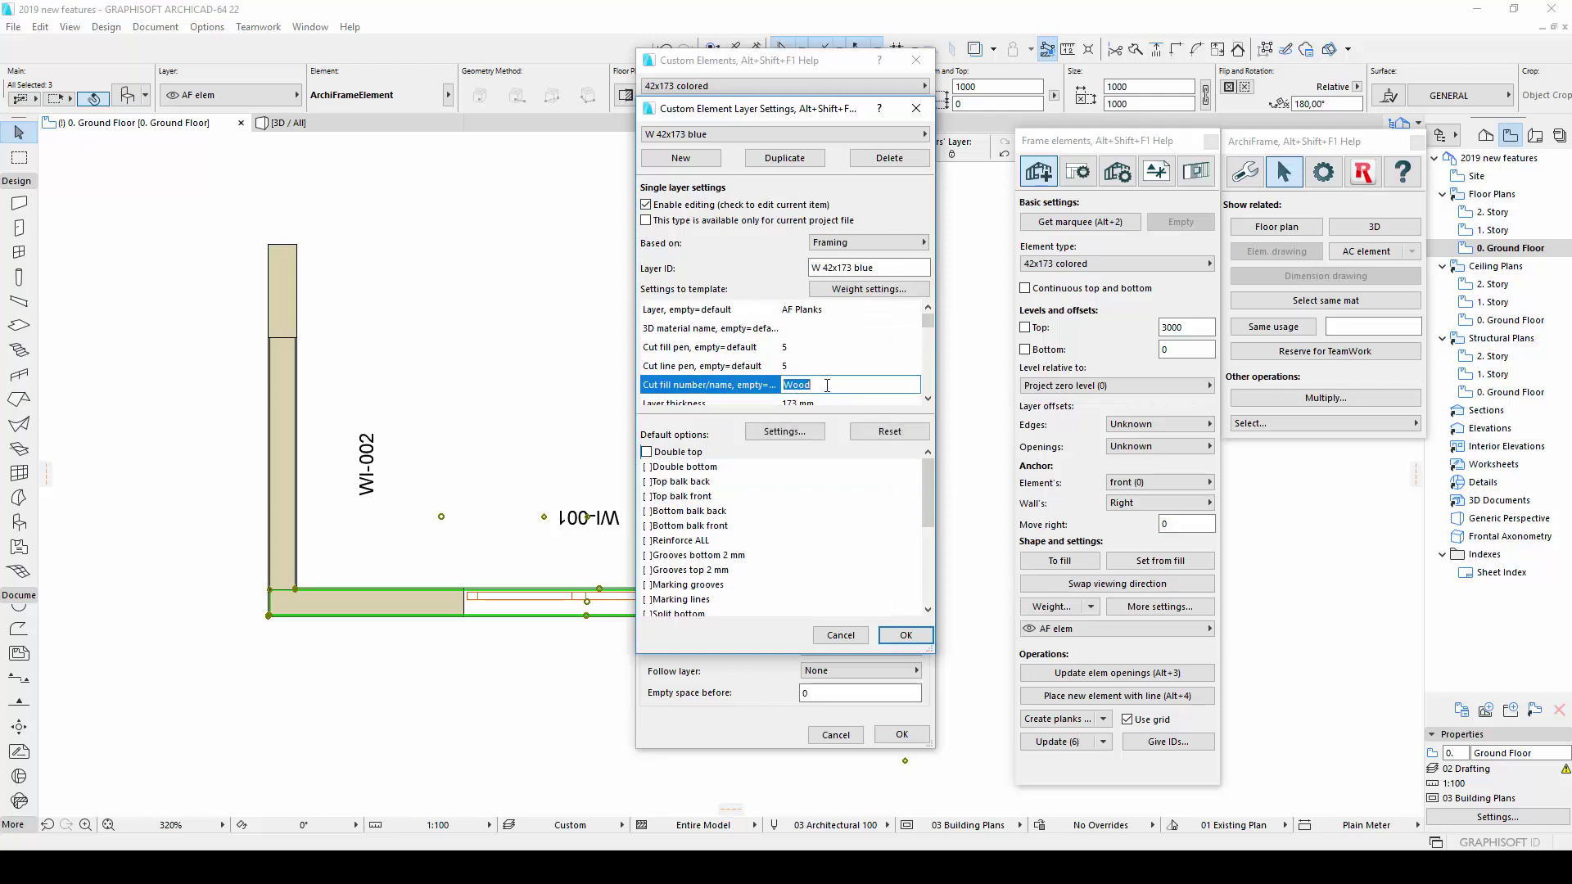
left_click(904, 636)
- Accept the green gypsum layer and save the 42x173 colored type to the wall
left_click(712, 468)
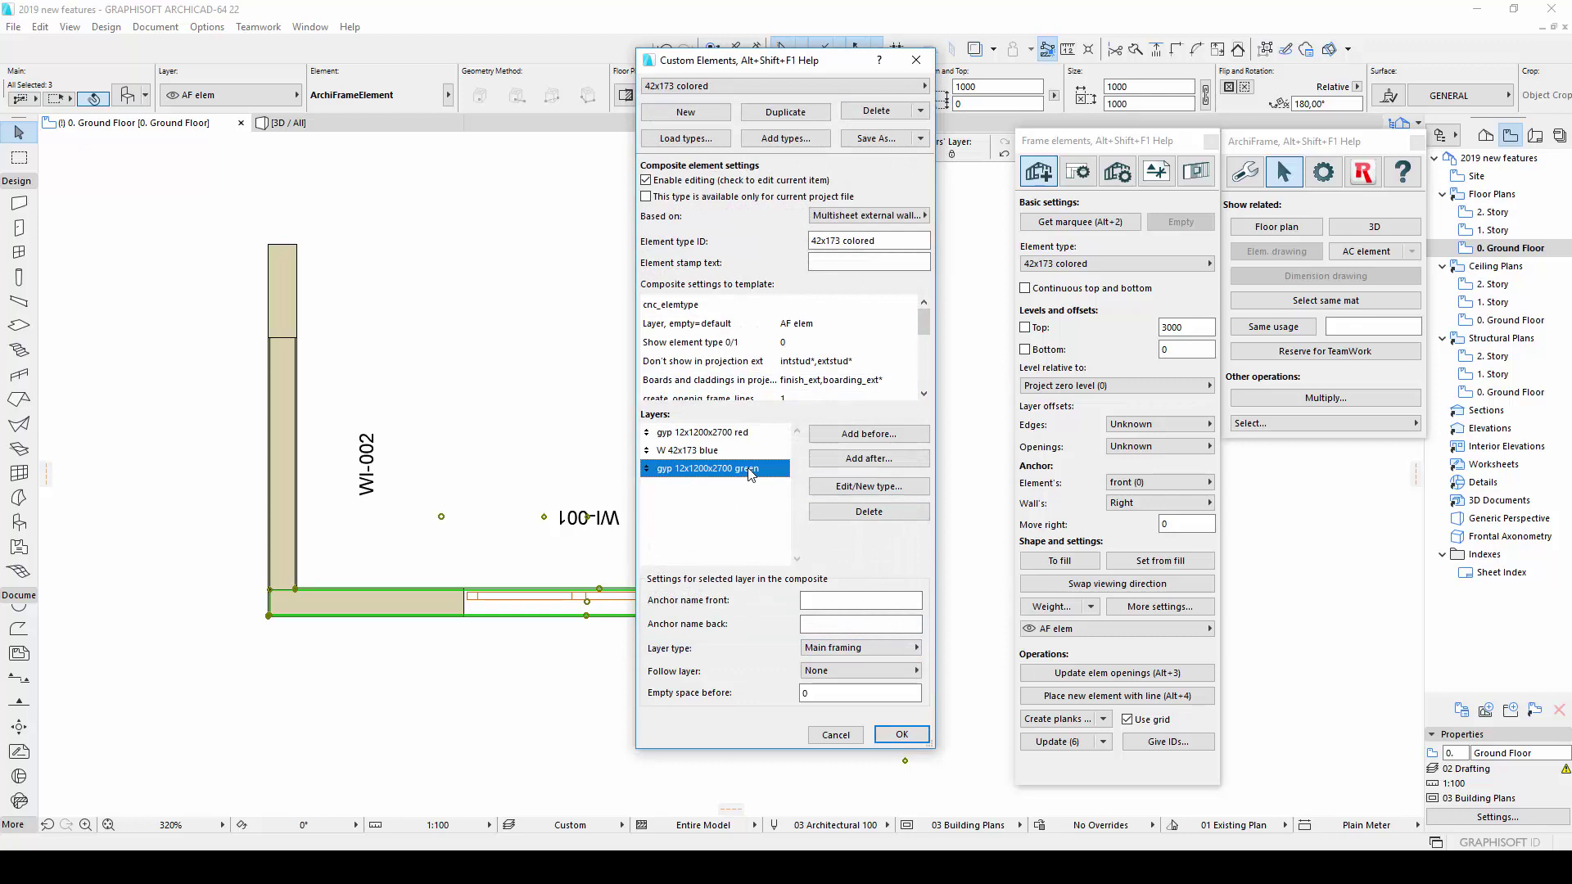
left_click(836, 489)
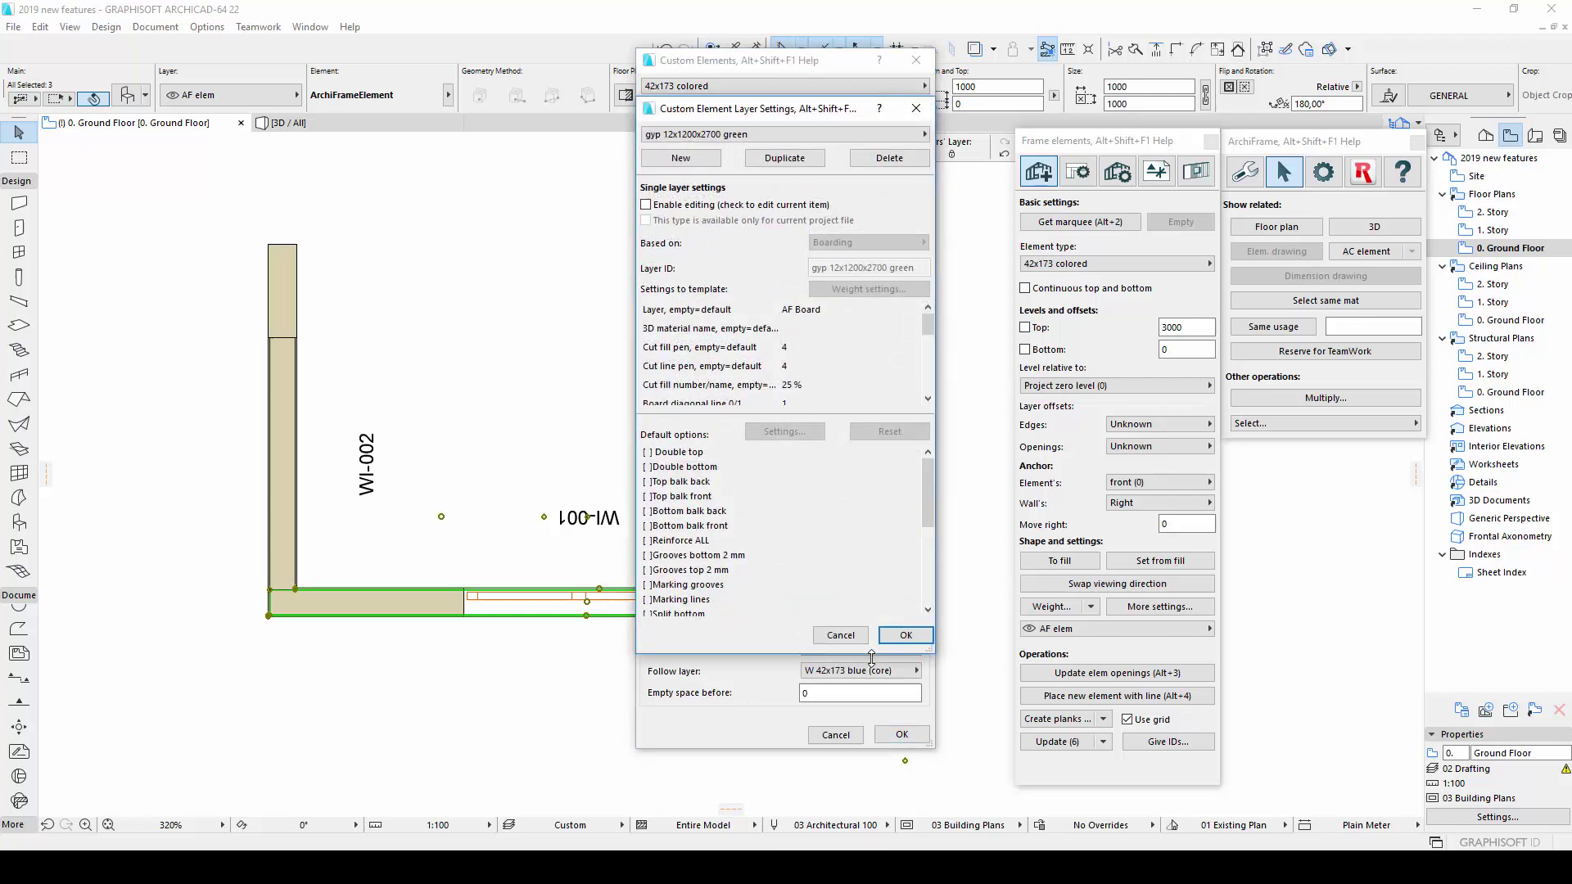
left_click(906, 635)
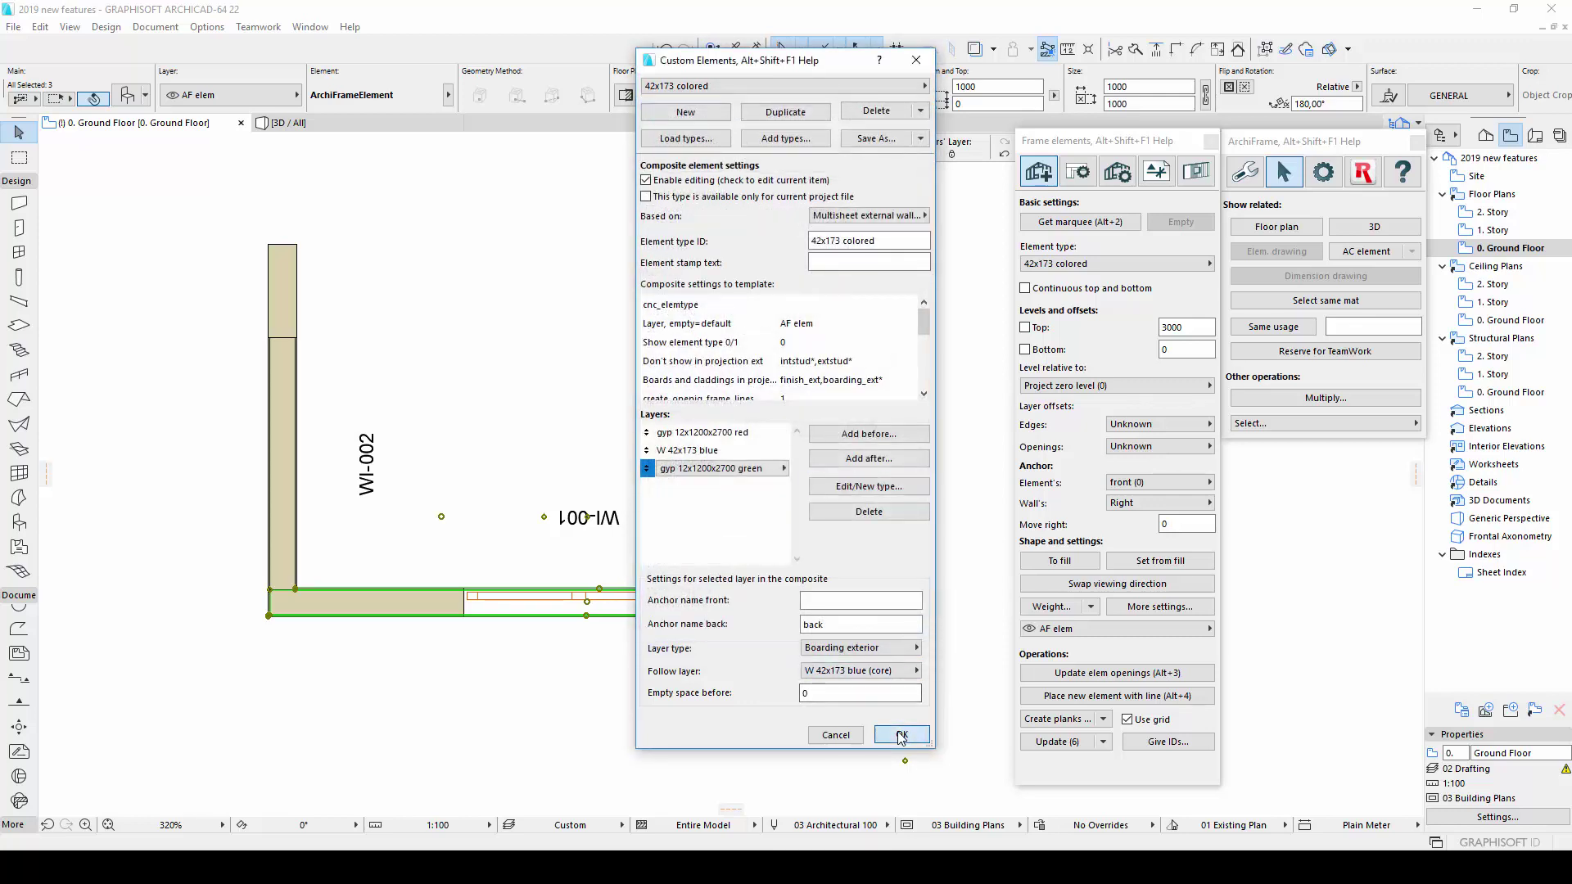
left_click(902, 735)
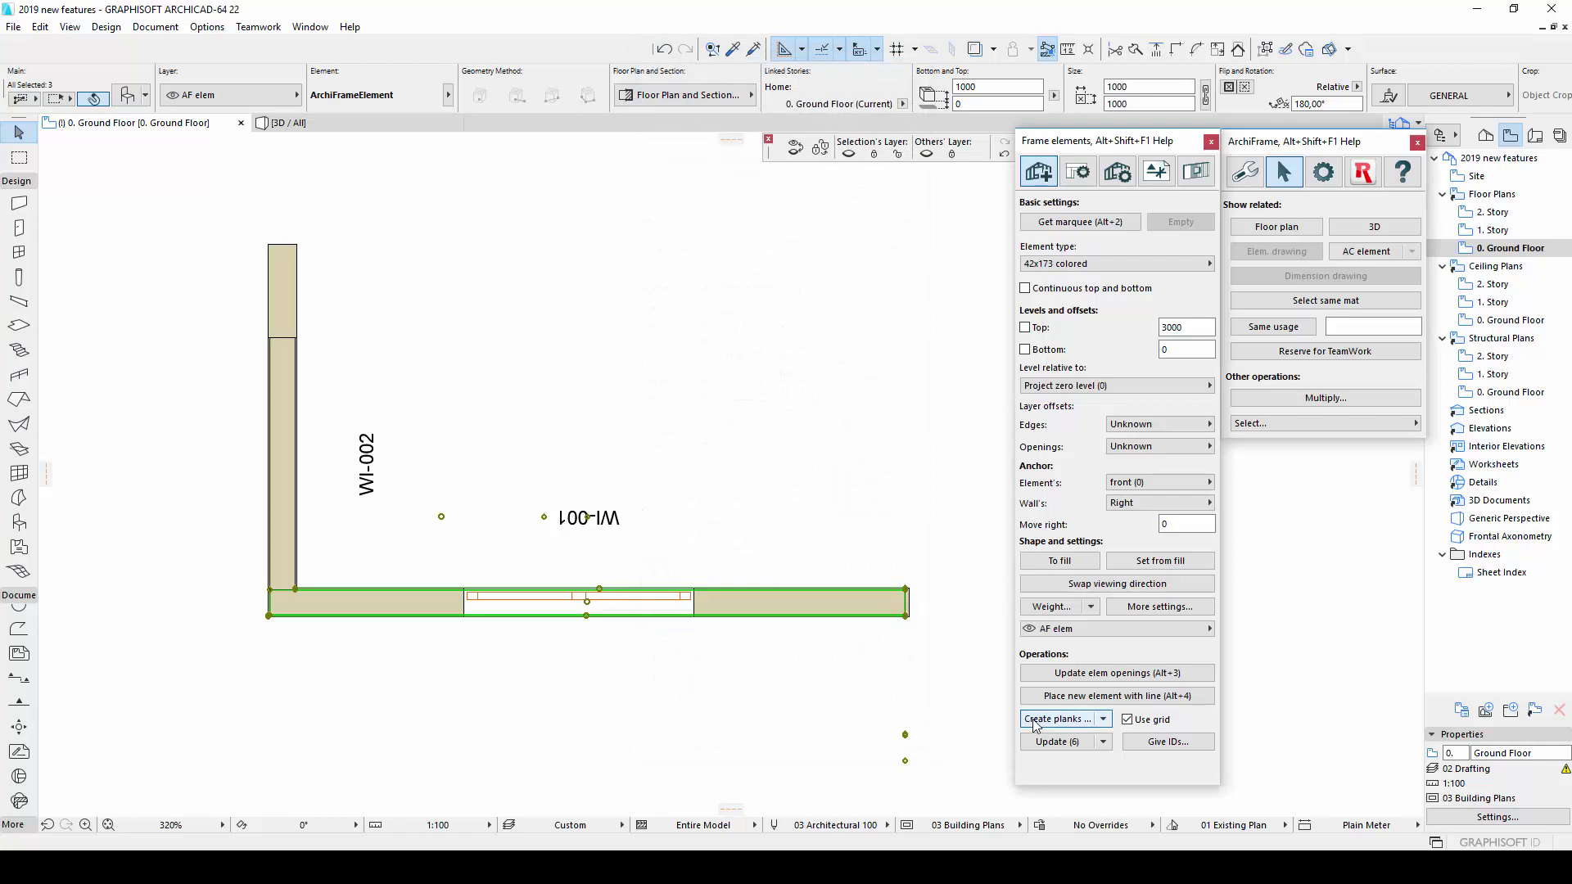
- Generate planks for wall WI-001 and draw section S-05 across the wall
left_click(1034, 719)
left_click(511, 565)
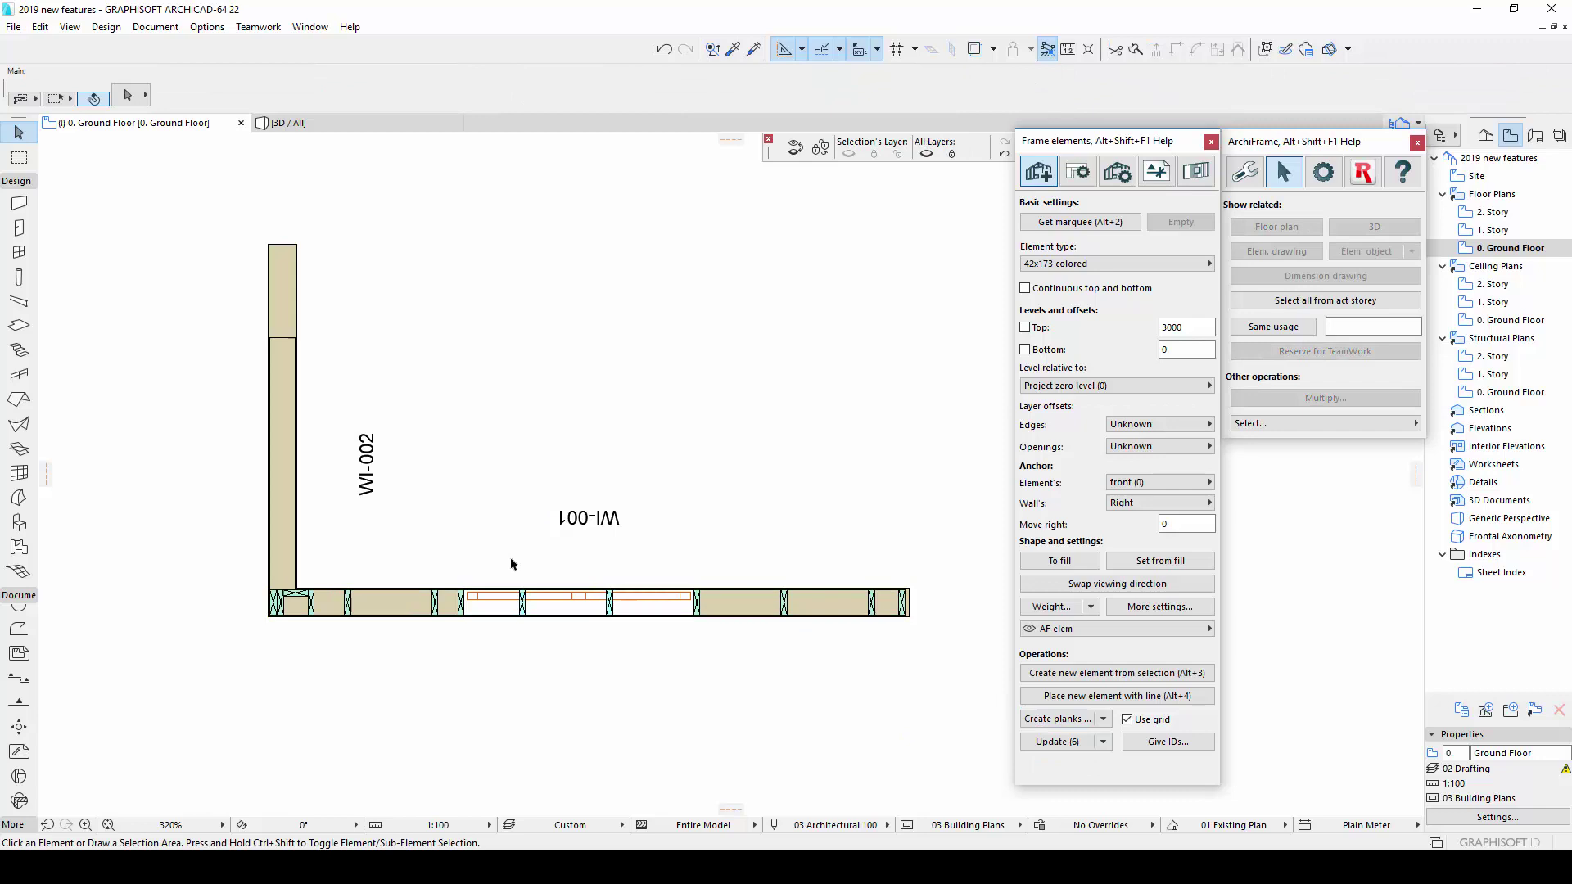
left_click(19, 678)
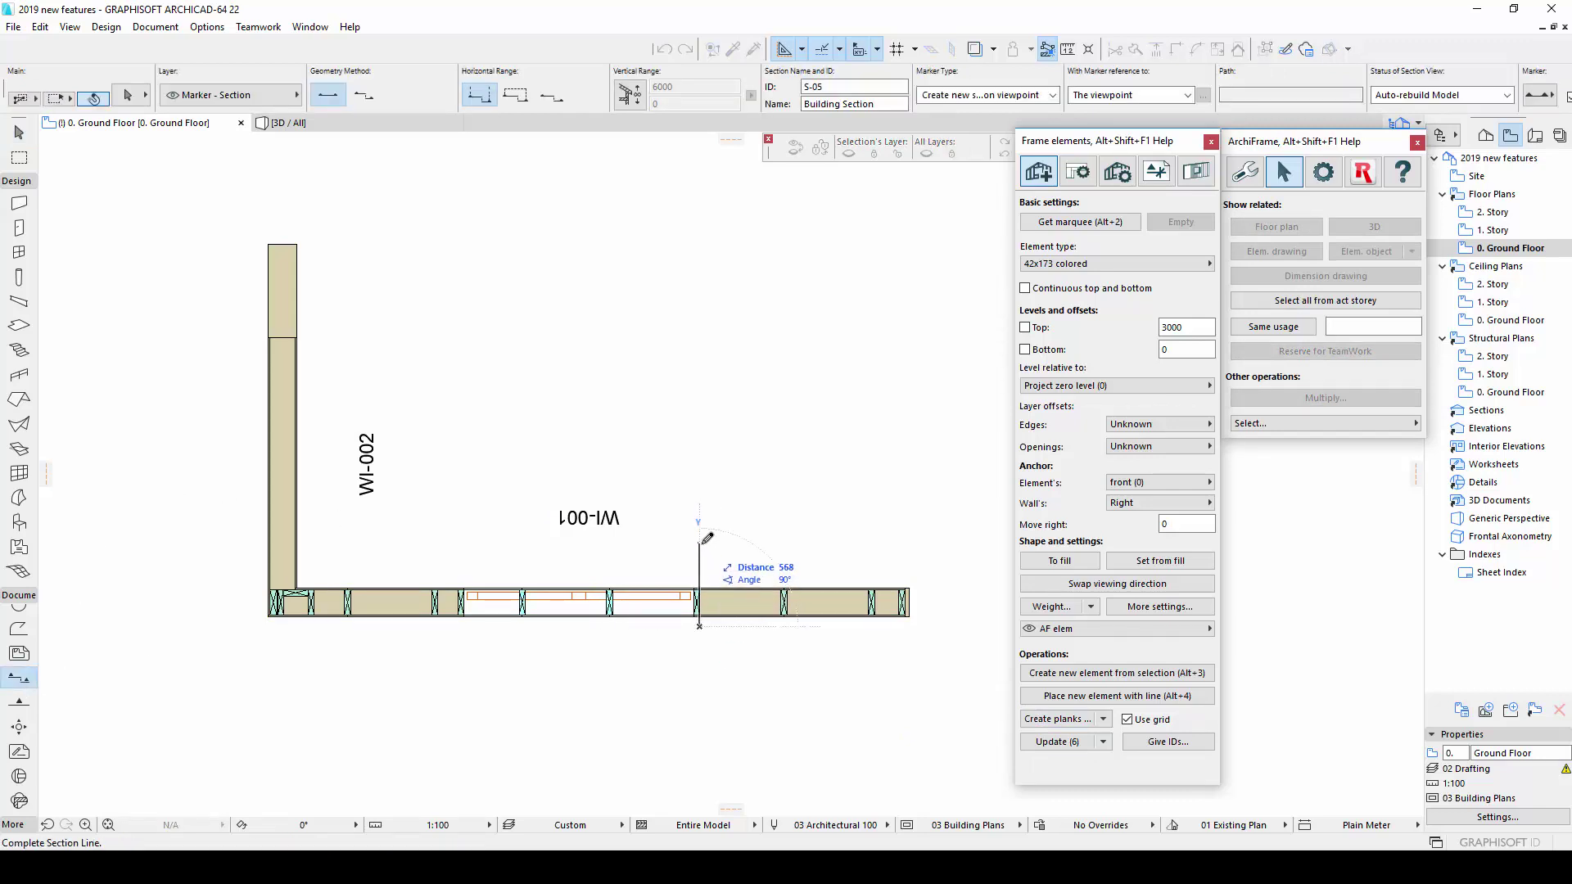
scroll(698, 612, "up", 5)
left_click(697, 645)
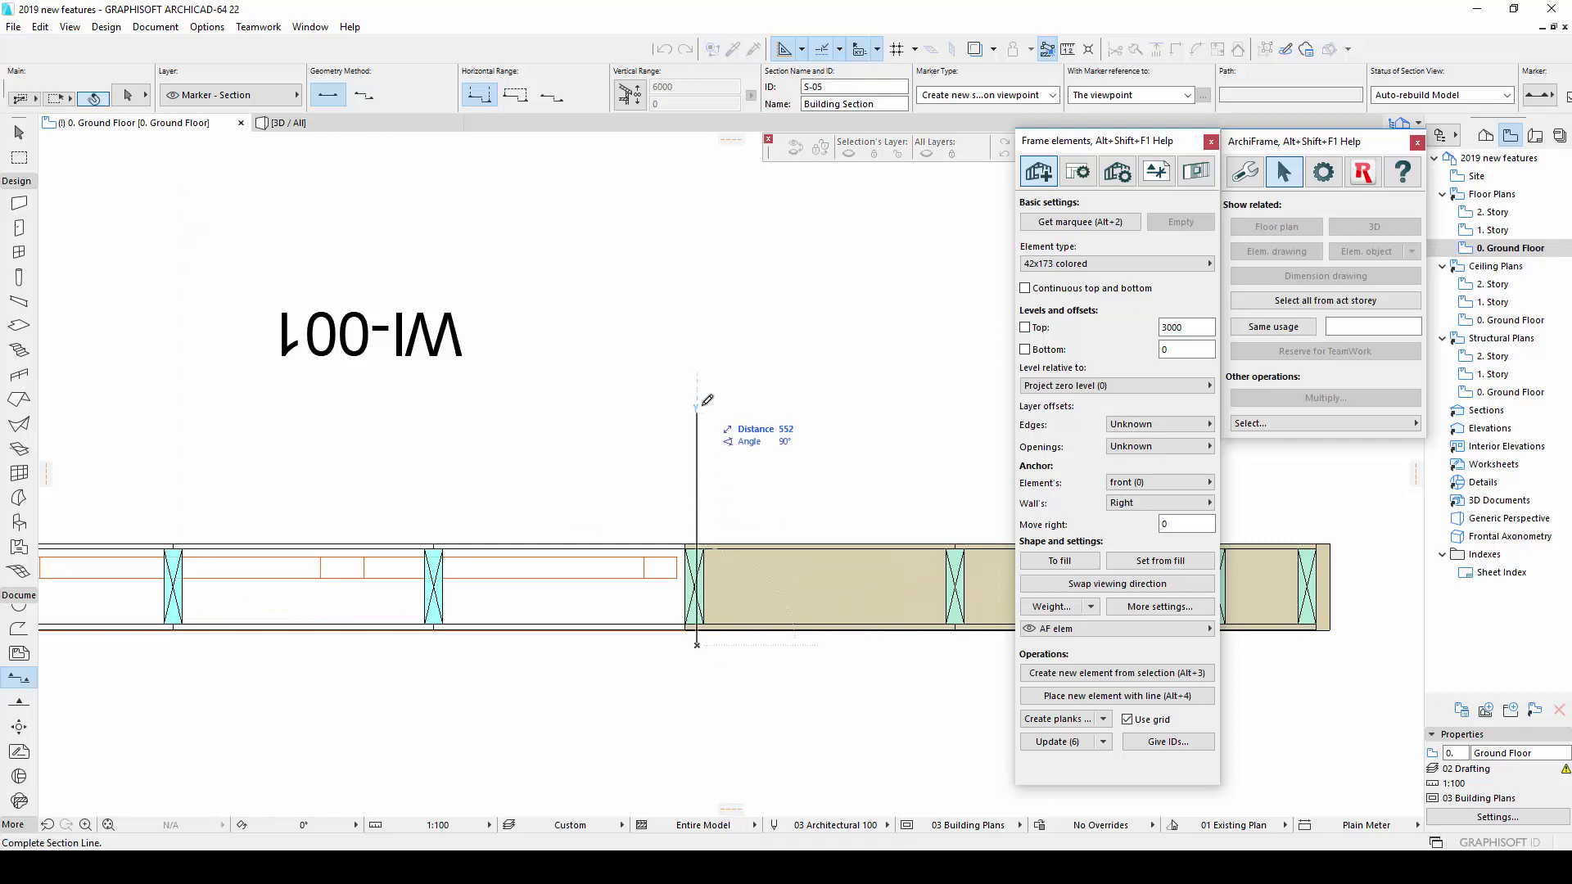
left_click(699, 389)
left_click(407, 282)
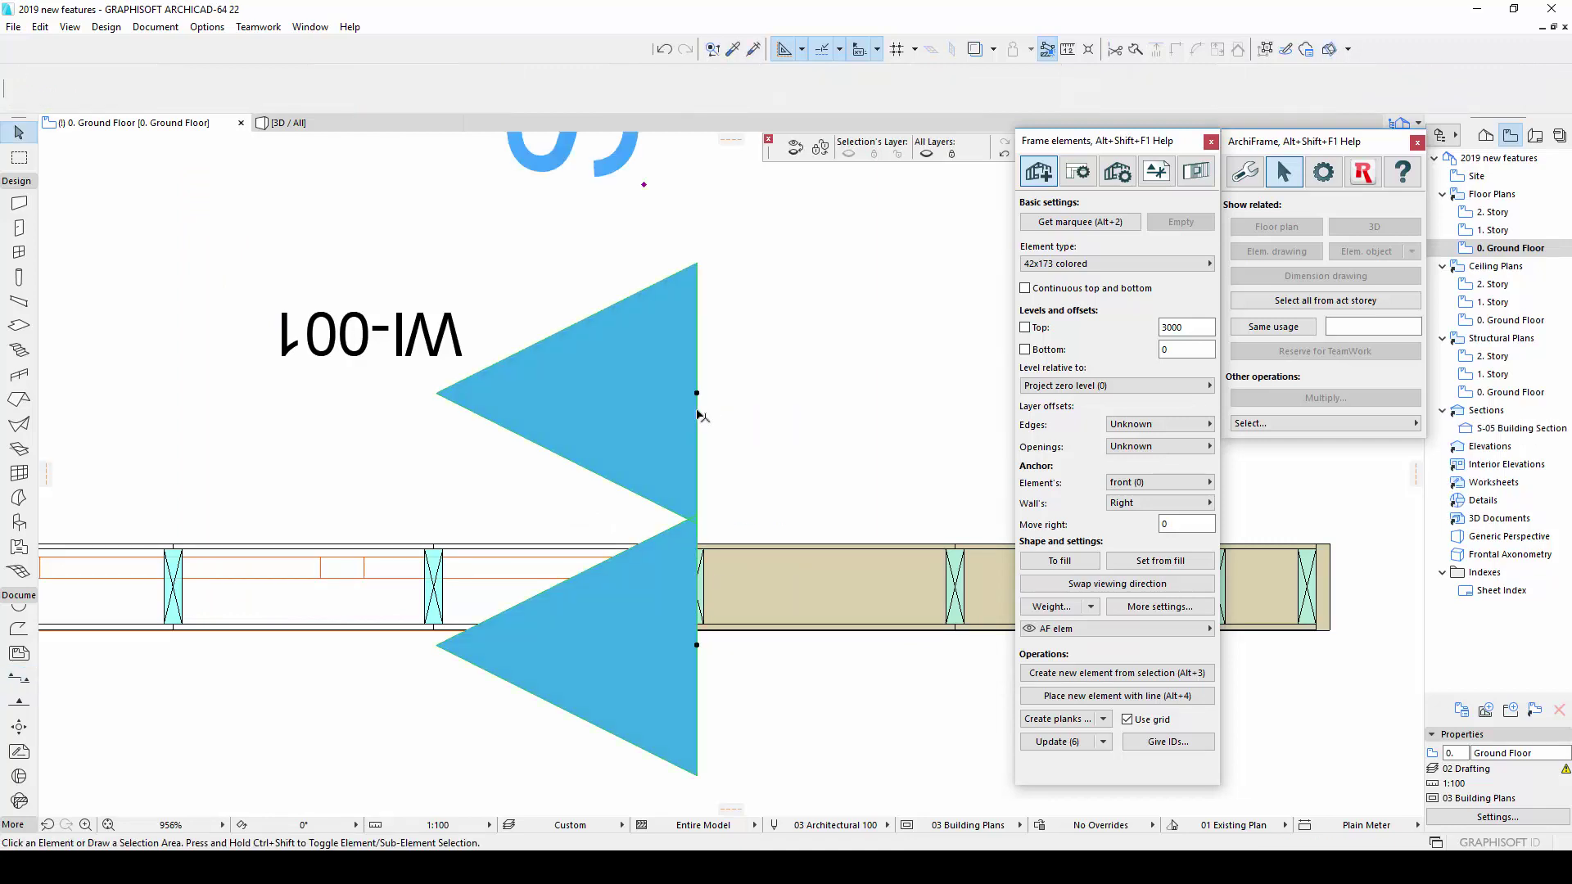
right_click(698, 413)
- Open the S-05 section view and select the wall's planks in it
left_click(753, 469)
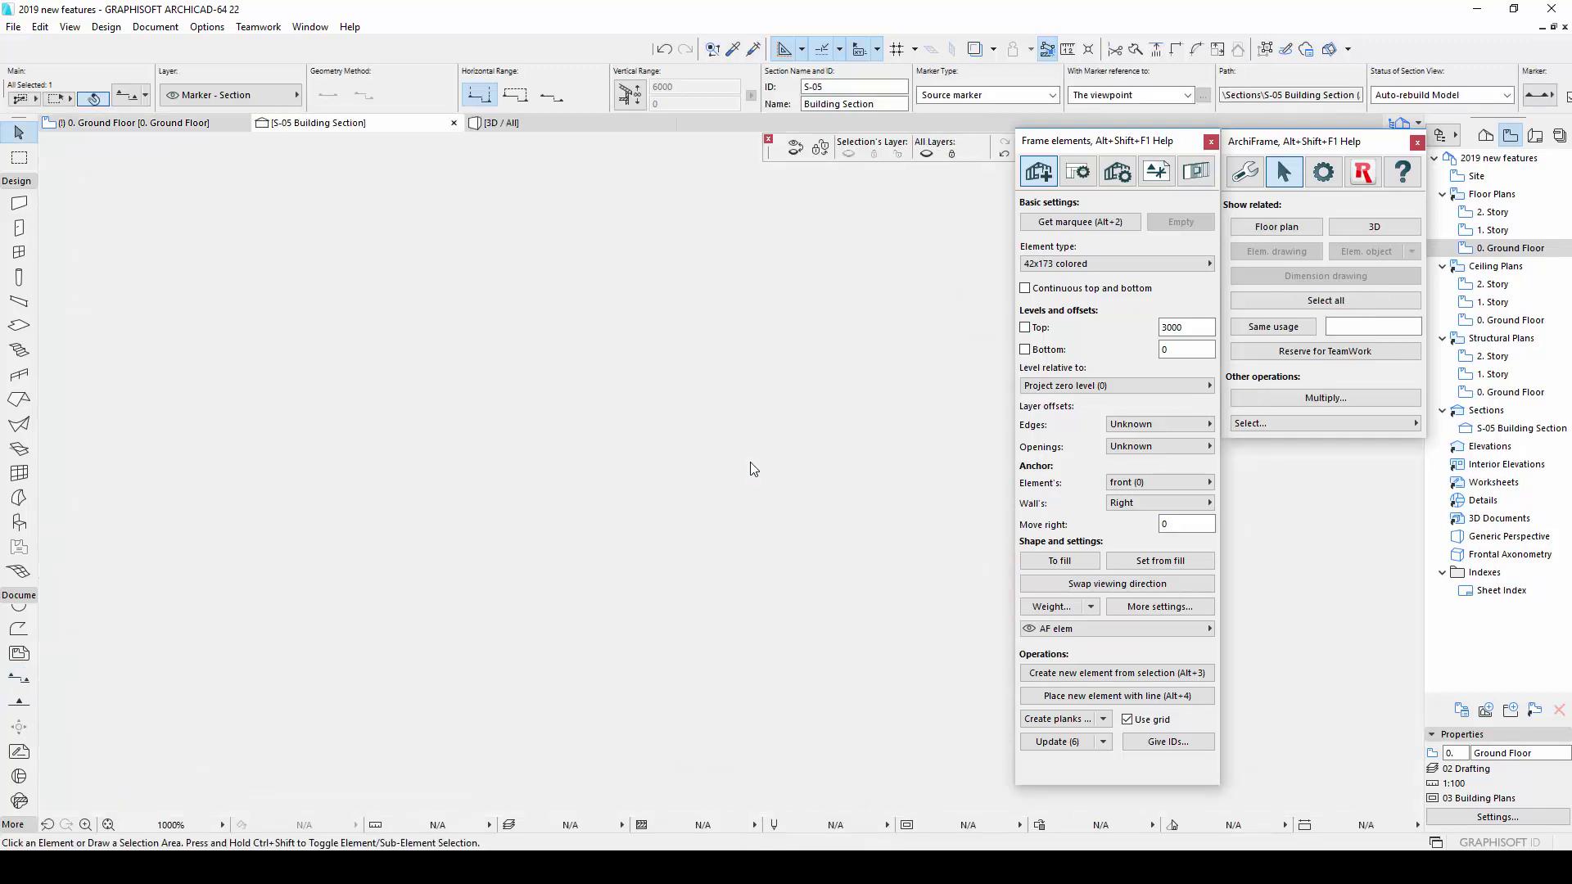
scroll(751, 741, "up", 5)
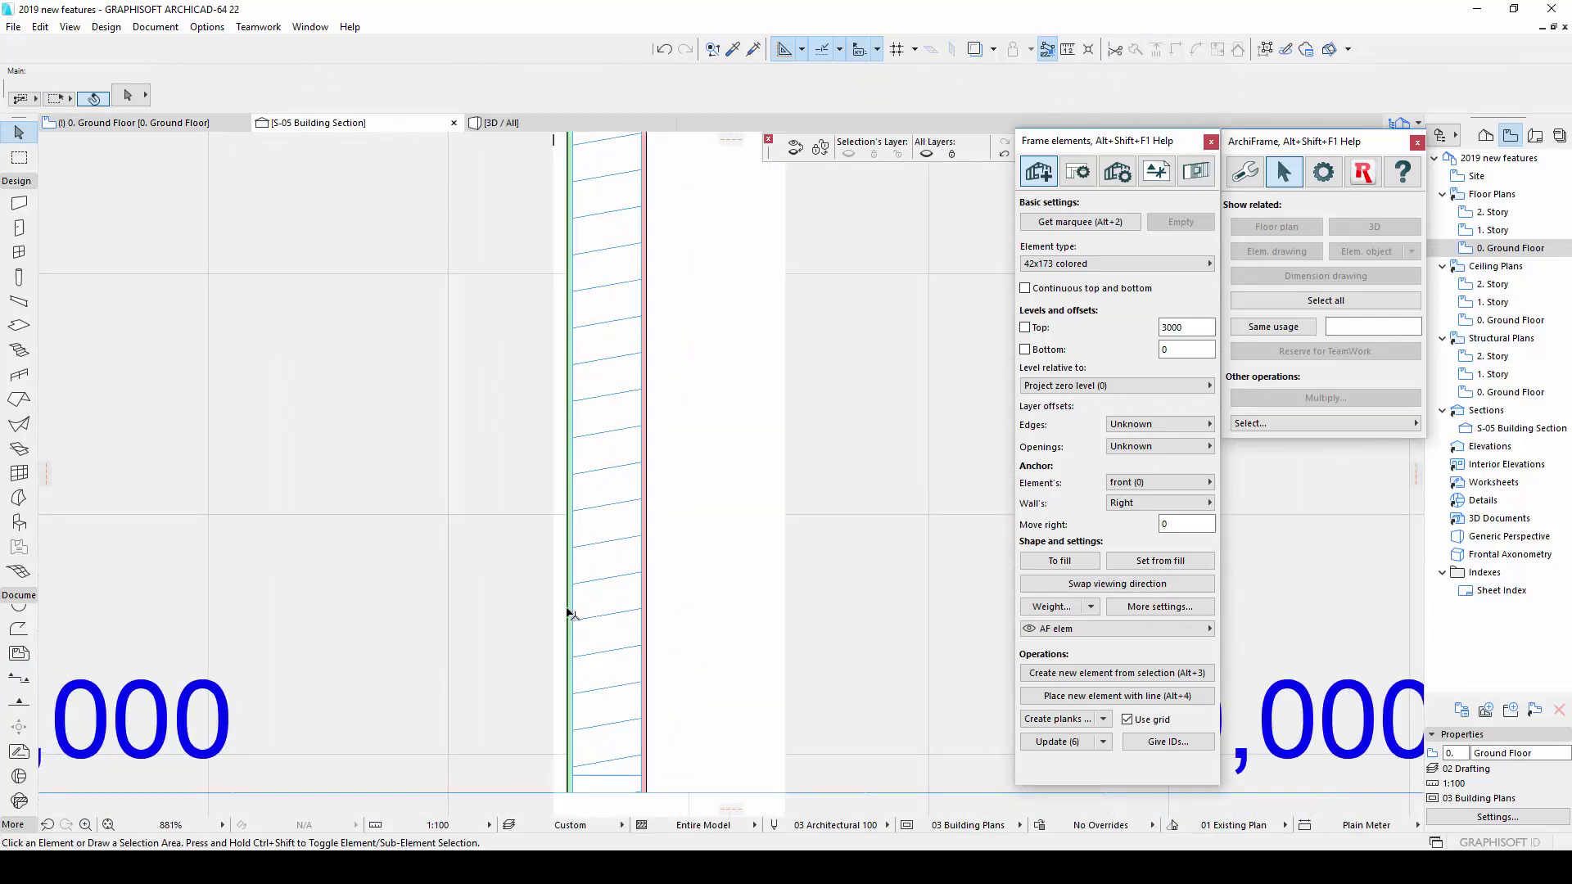
left_click(577, 615)
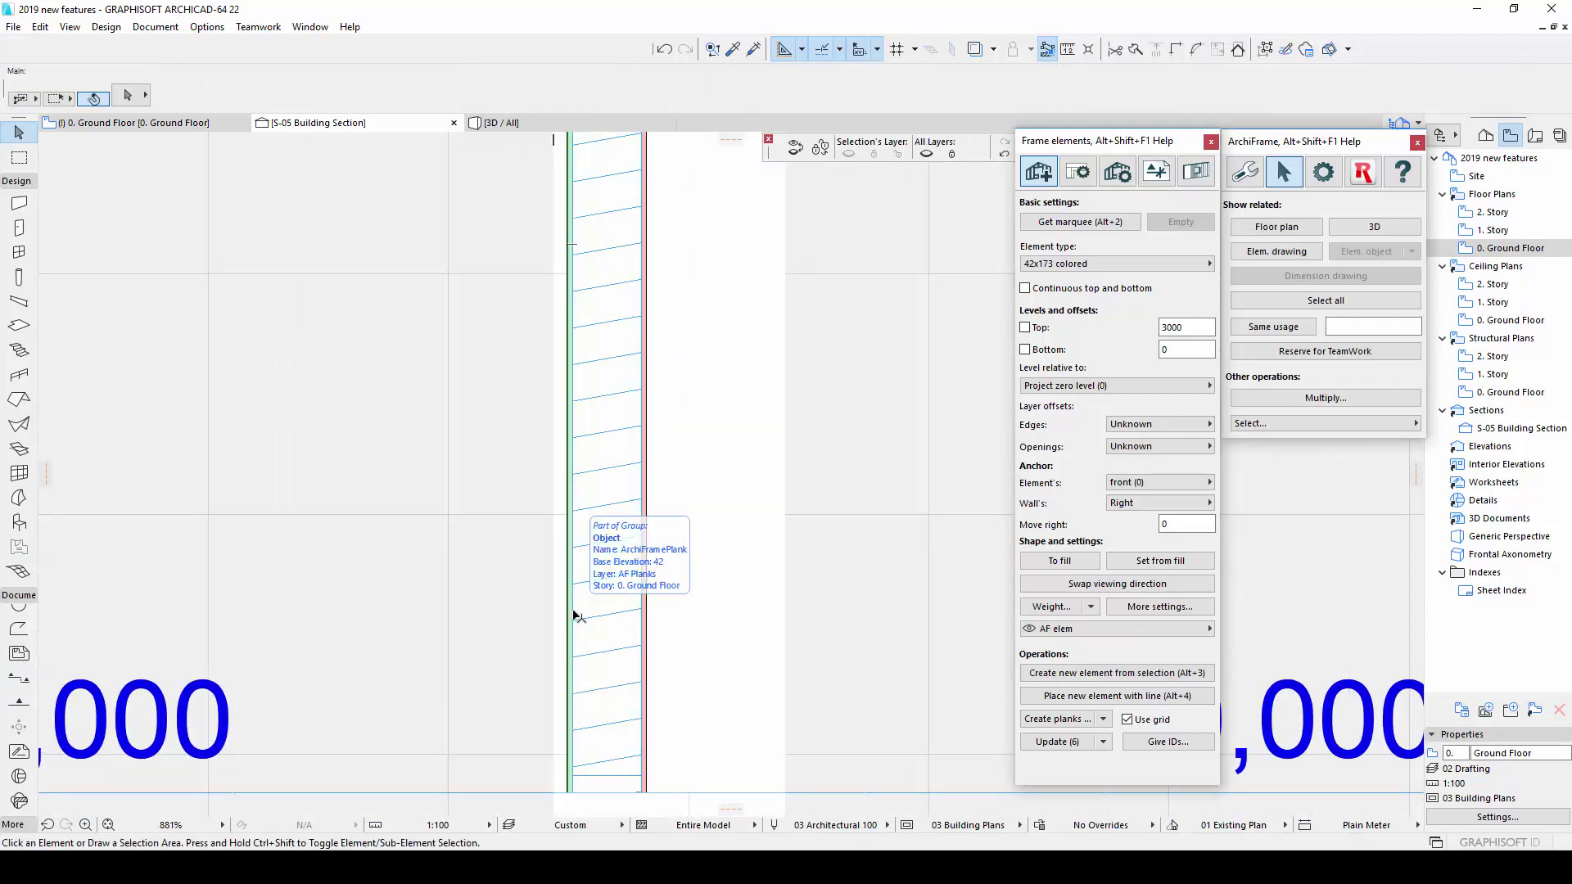
left_click(568, 624)
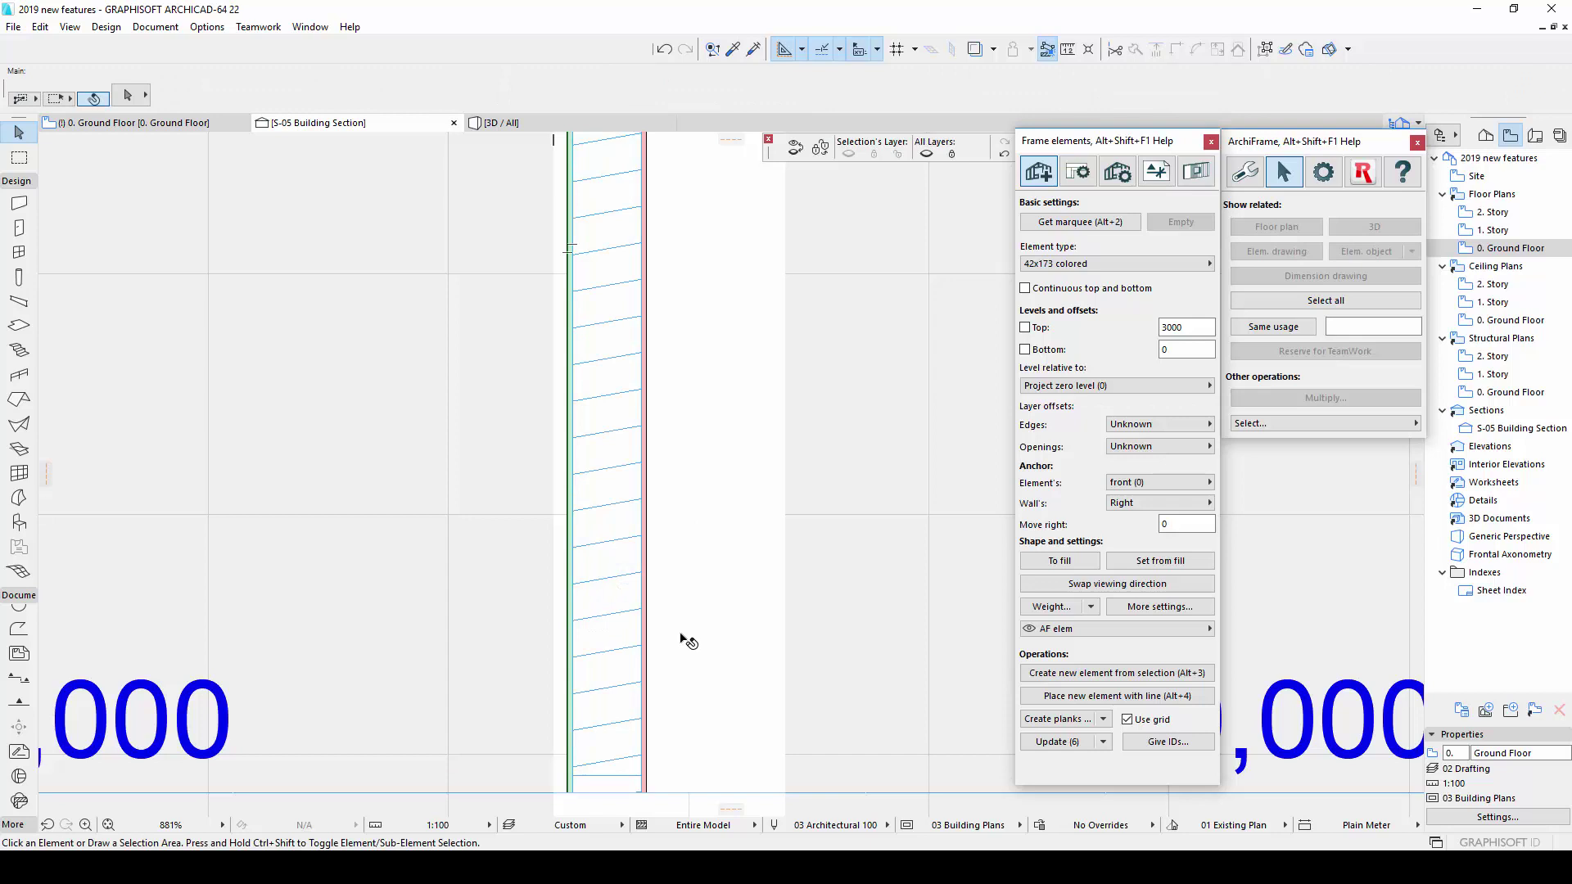
scroll(681, 636, "down", 5)
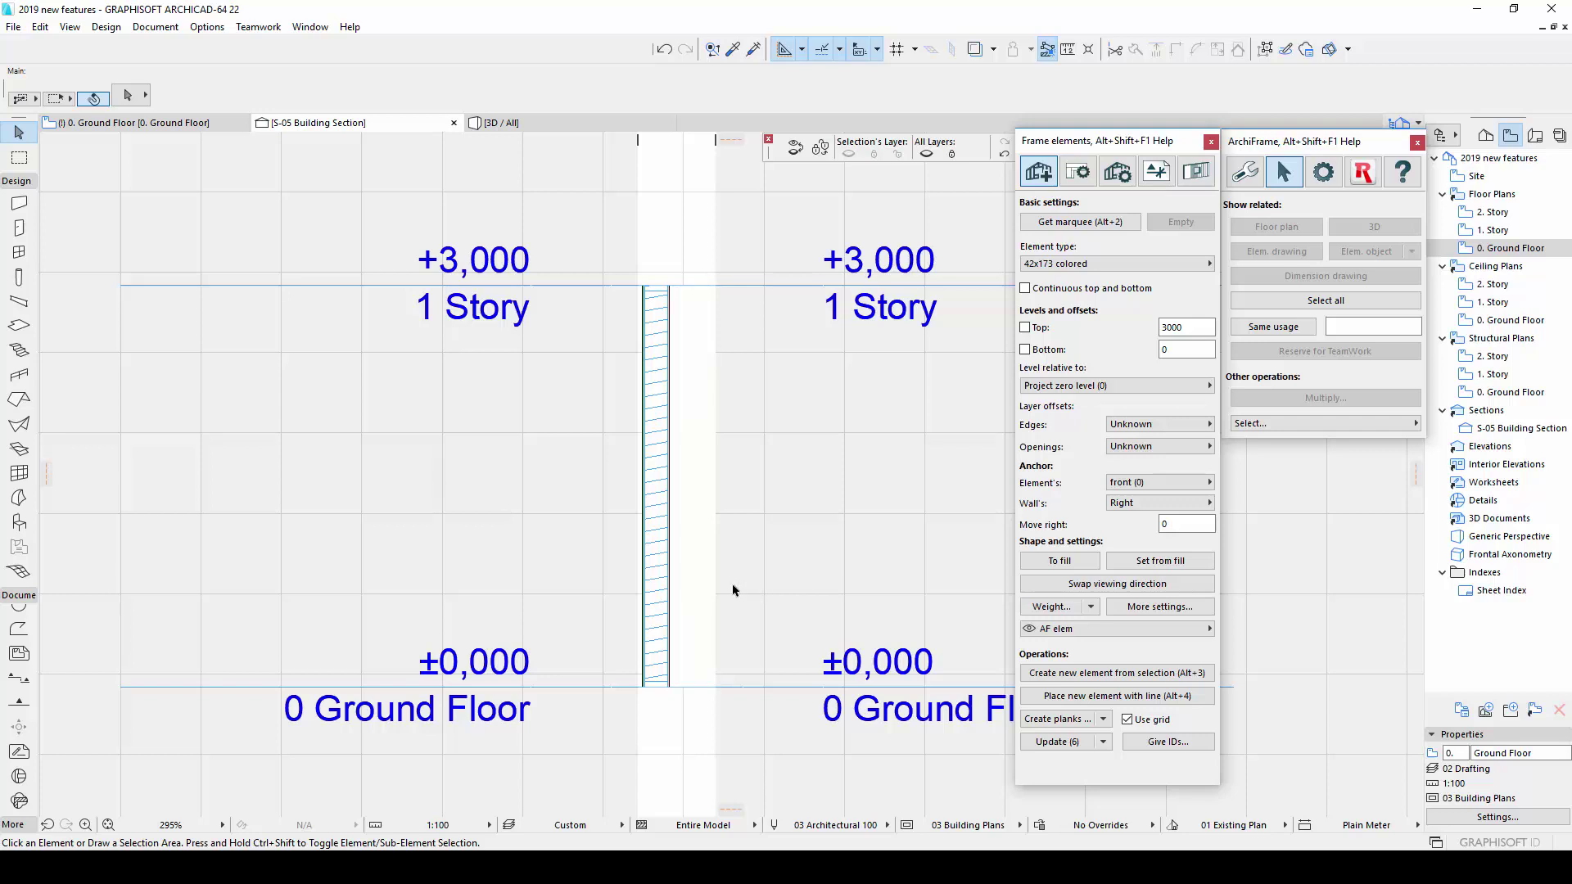
left_click(656, 584)
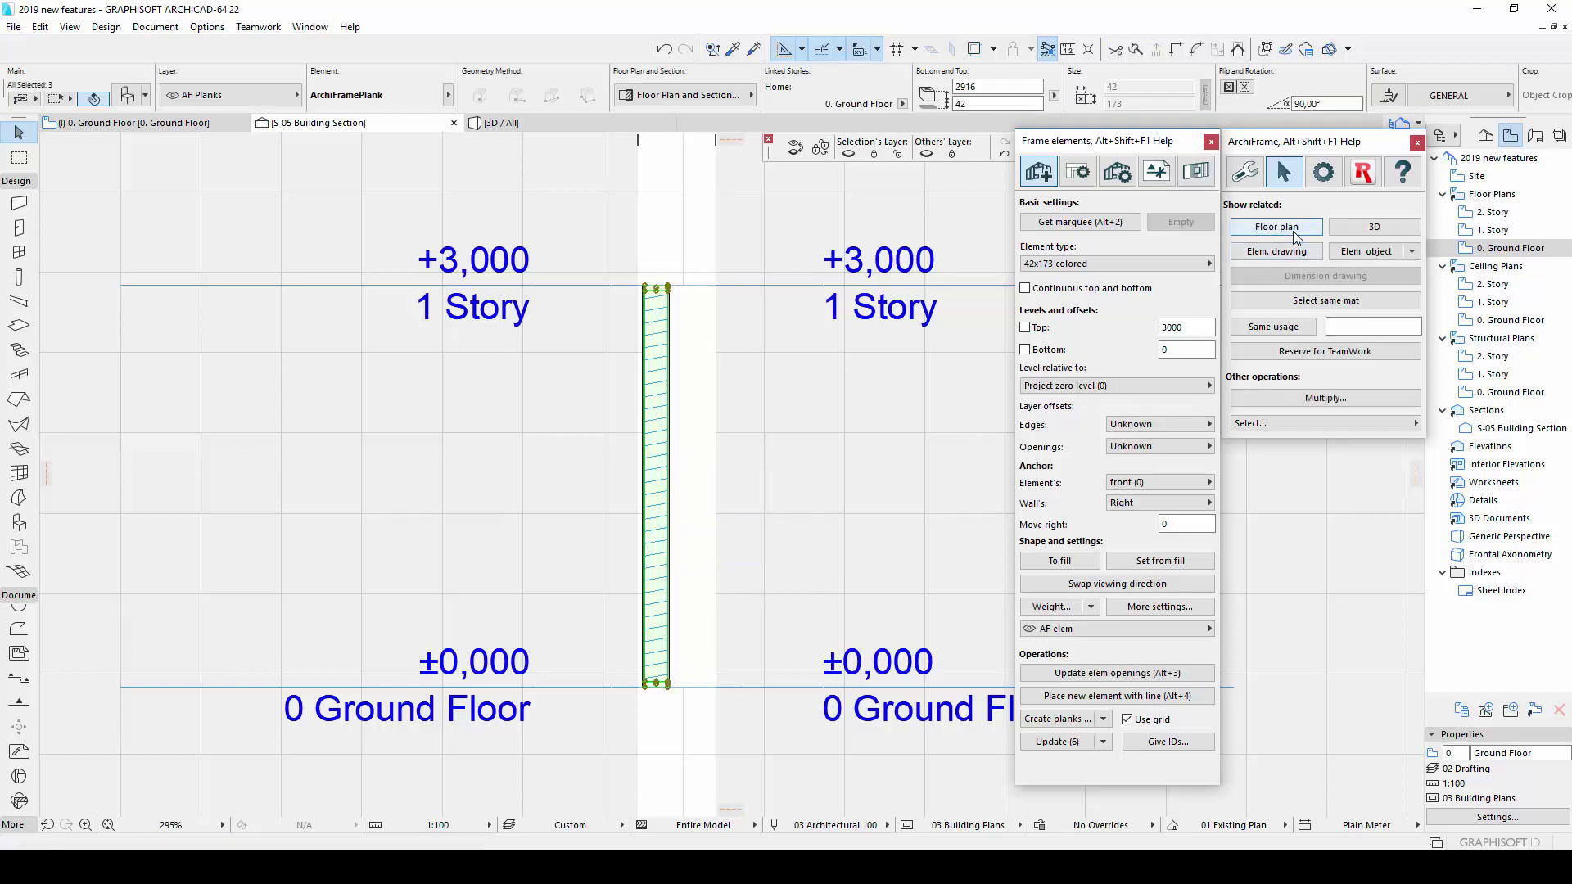
- Go to the WI-001 element drawing and select the wall frame's planks
left_click(1258, 251)
key("ctrl+a")
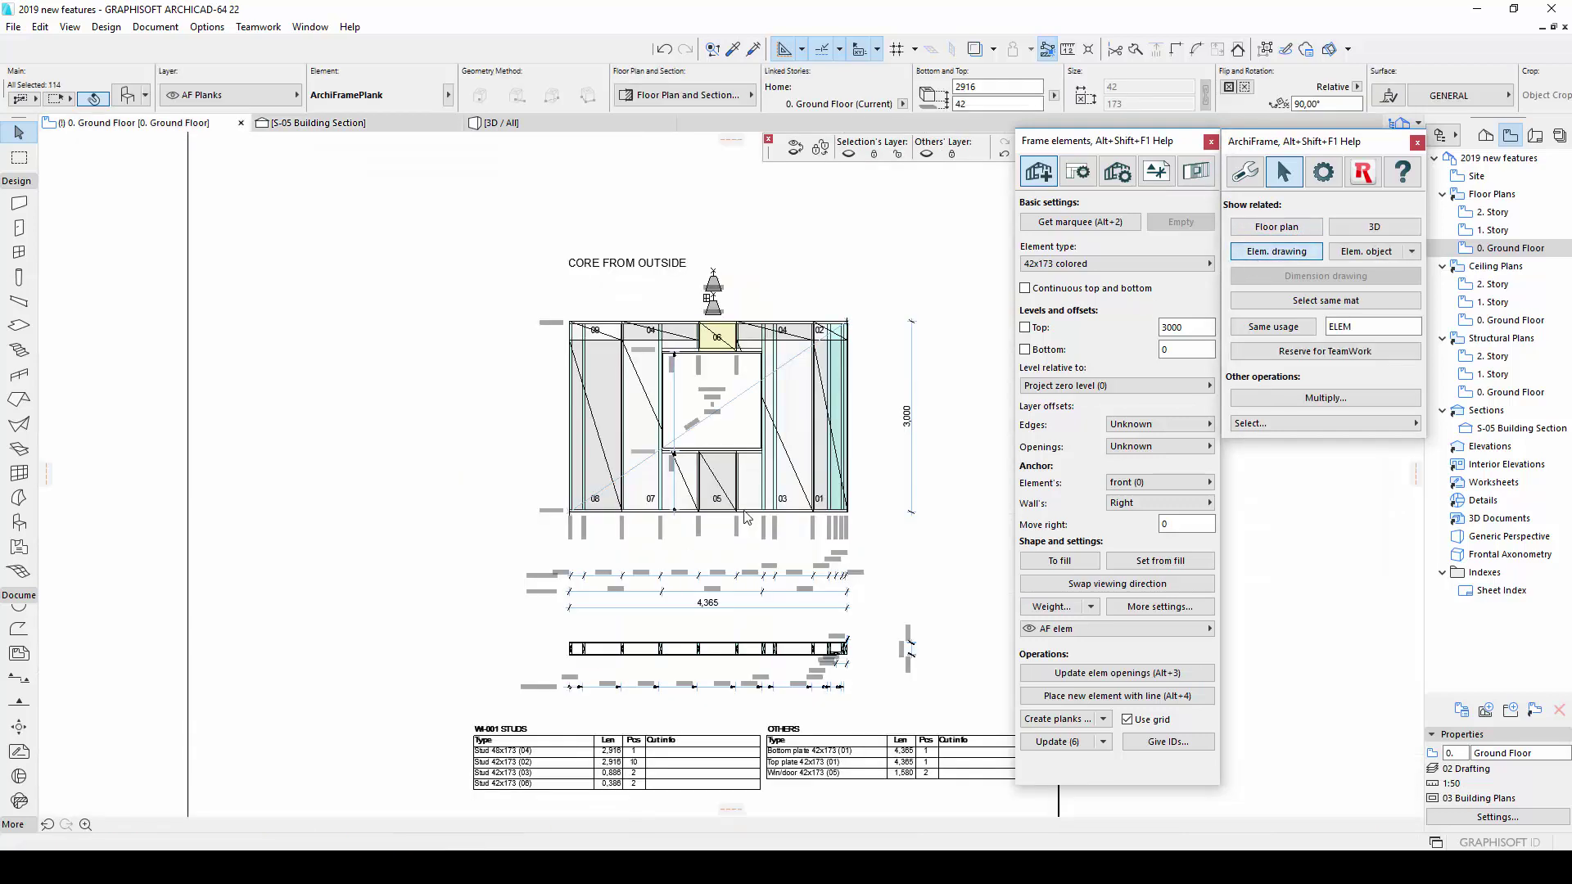
scroll(739, 560, "down", 5)
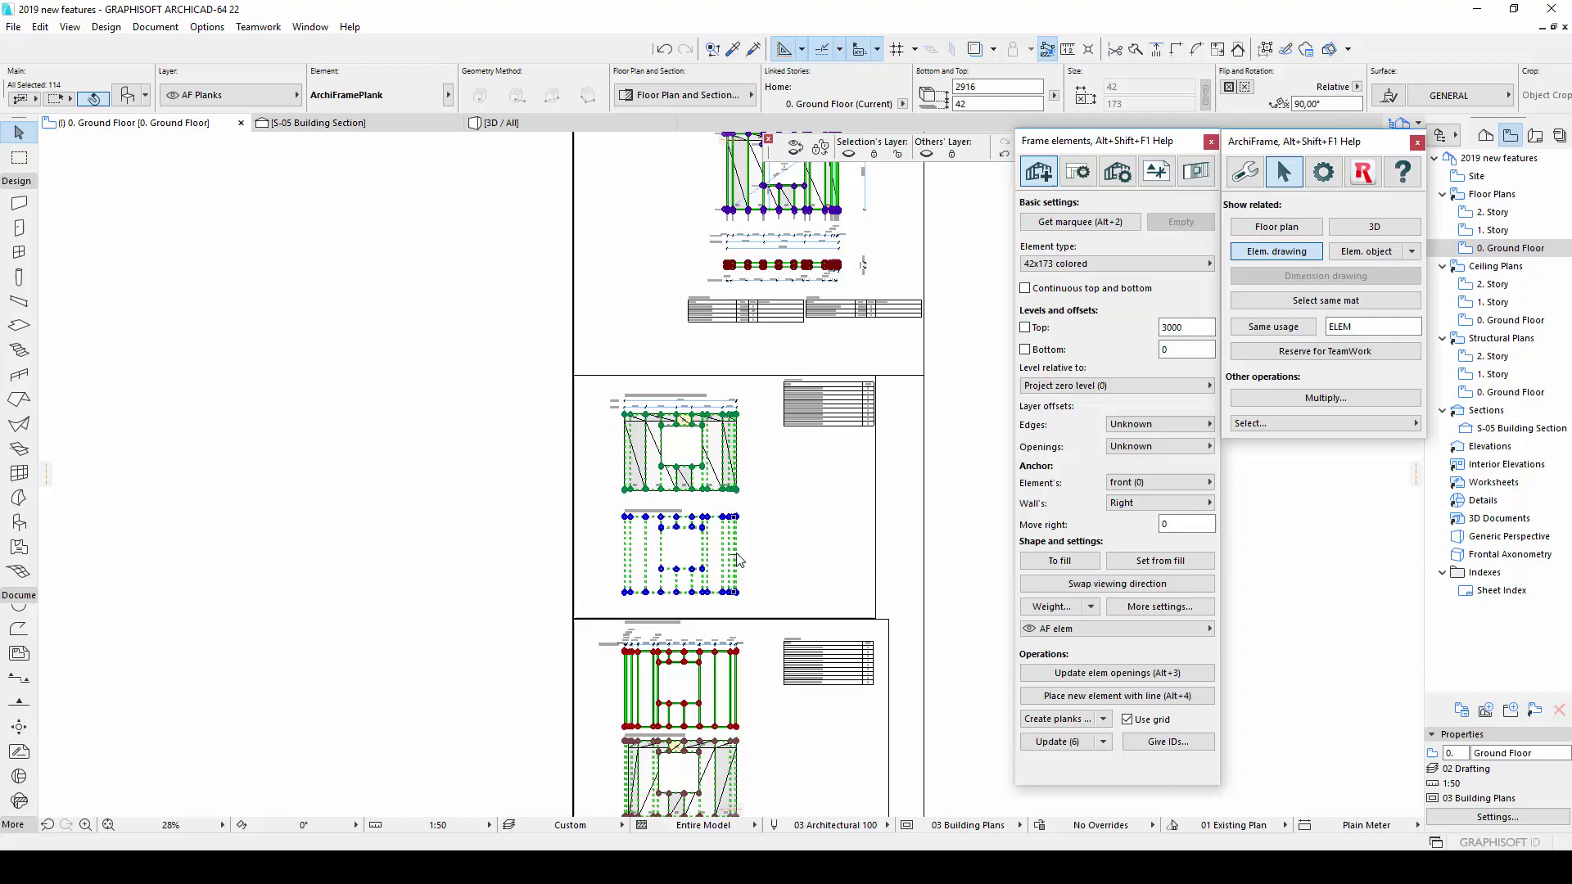
scroll(739, 560, "down", 3)
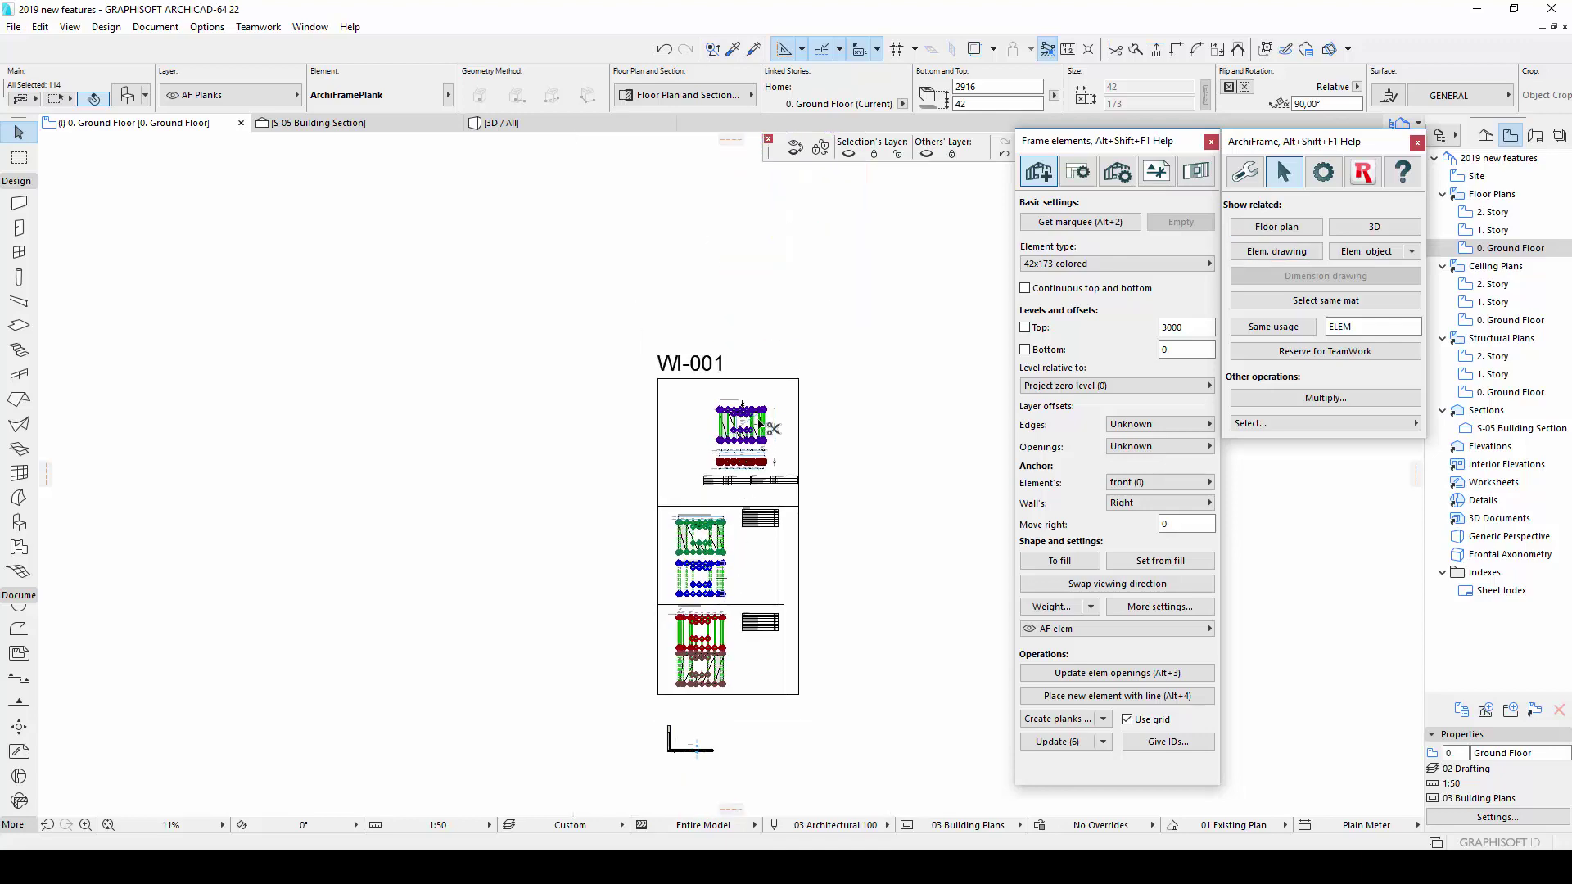
scroll(761, 425, "up", 7)
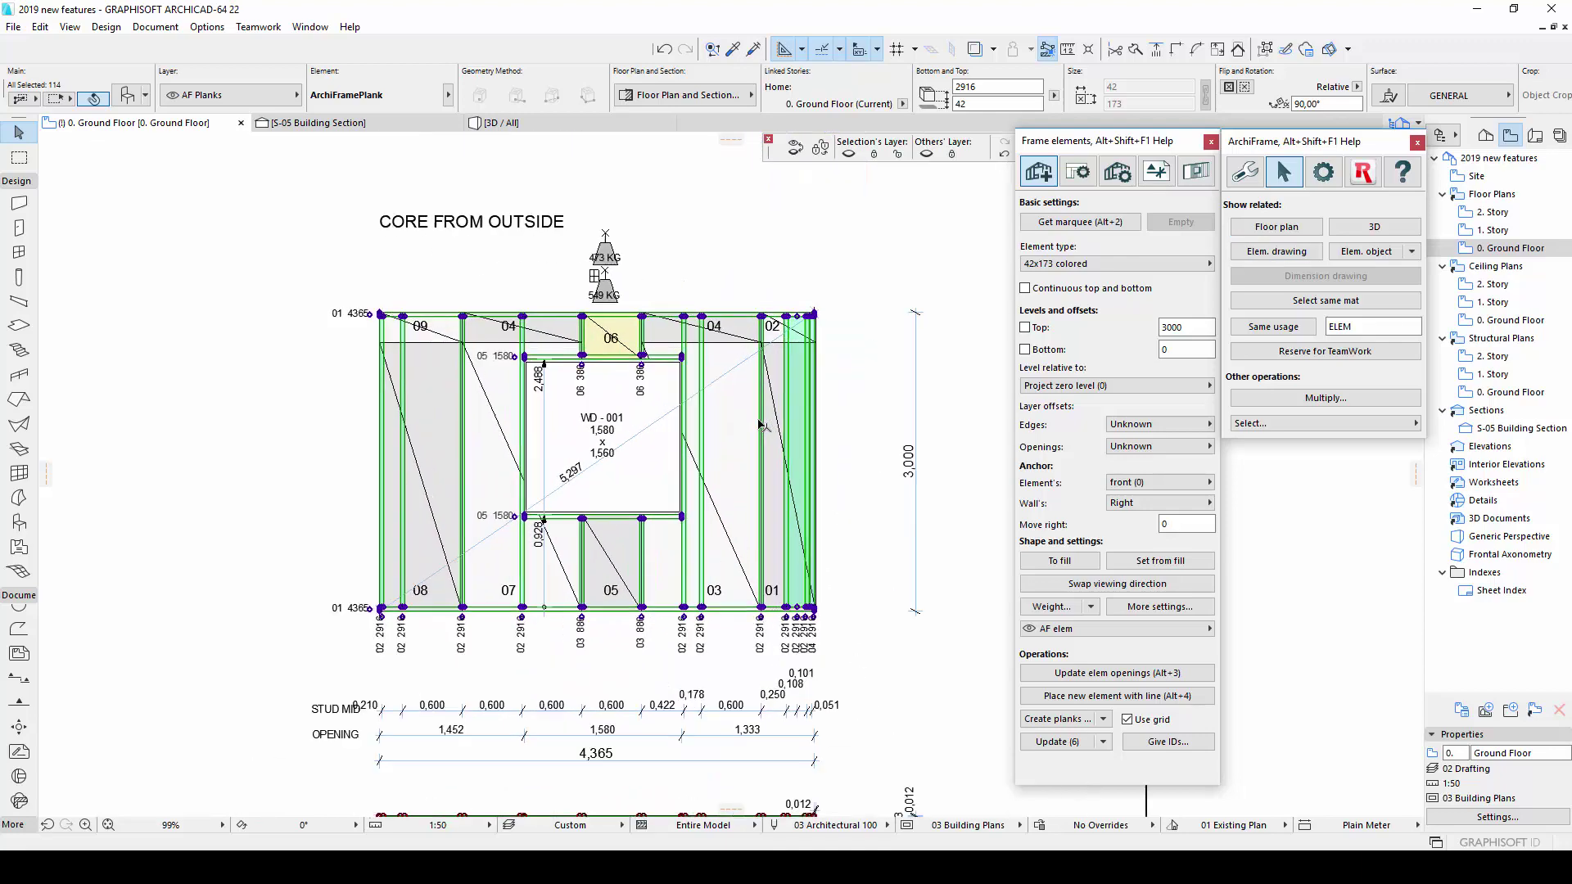
scroll(761, 425, "up", 1)
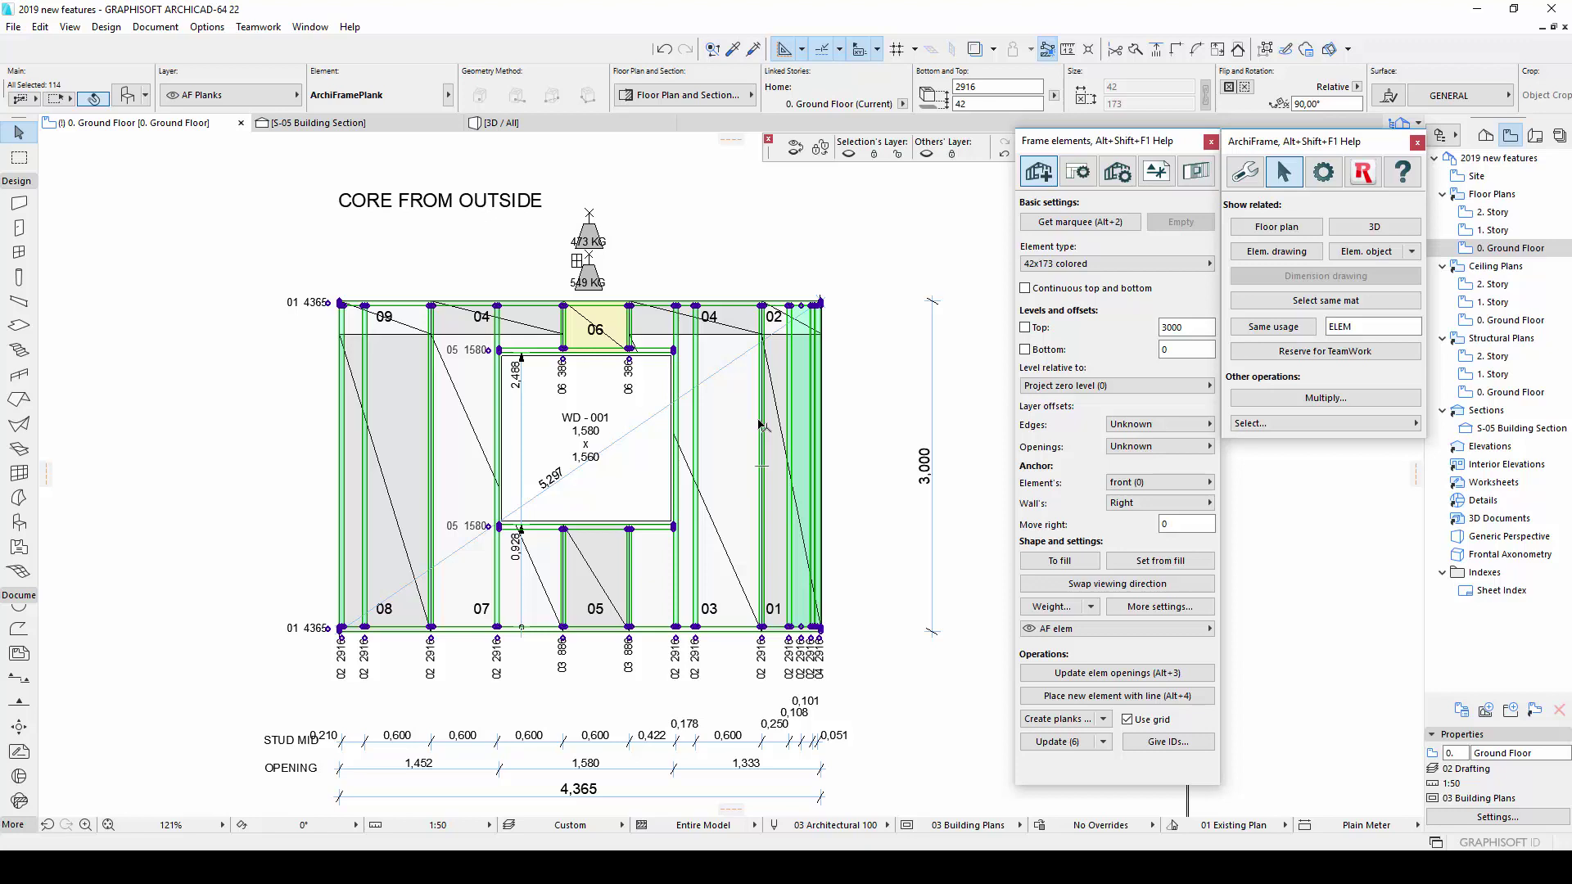
key("Escape")
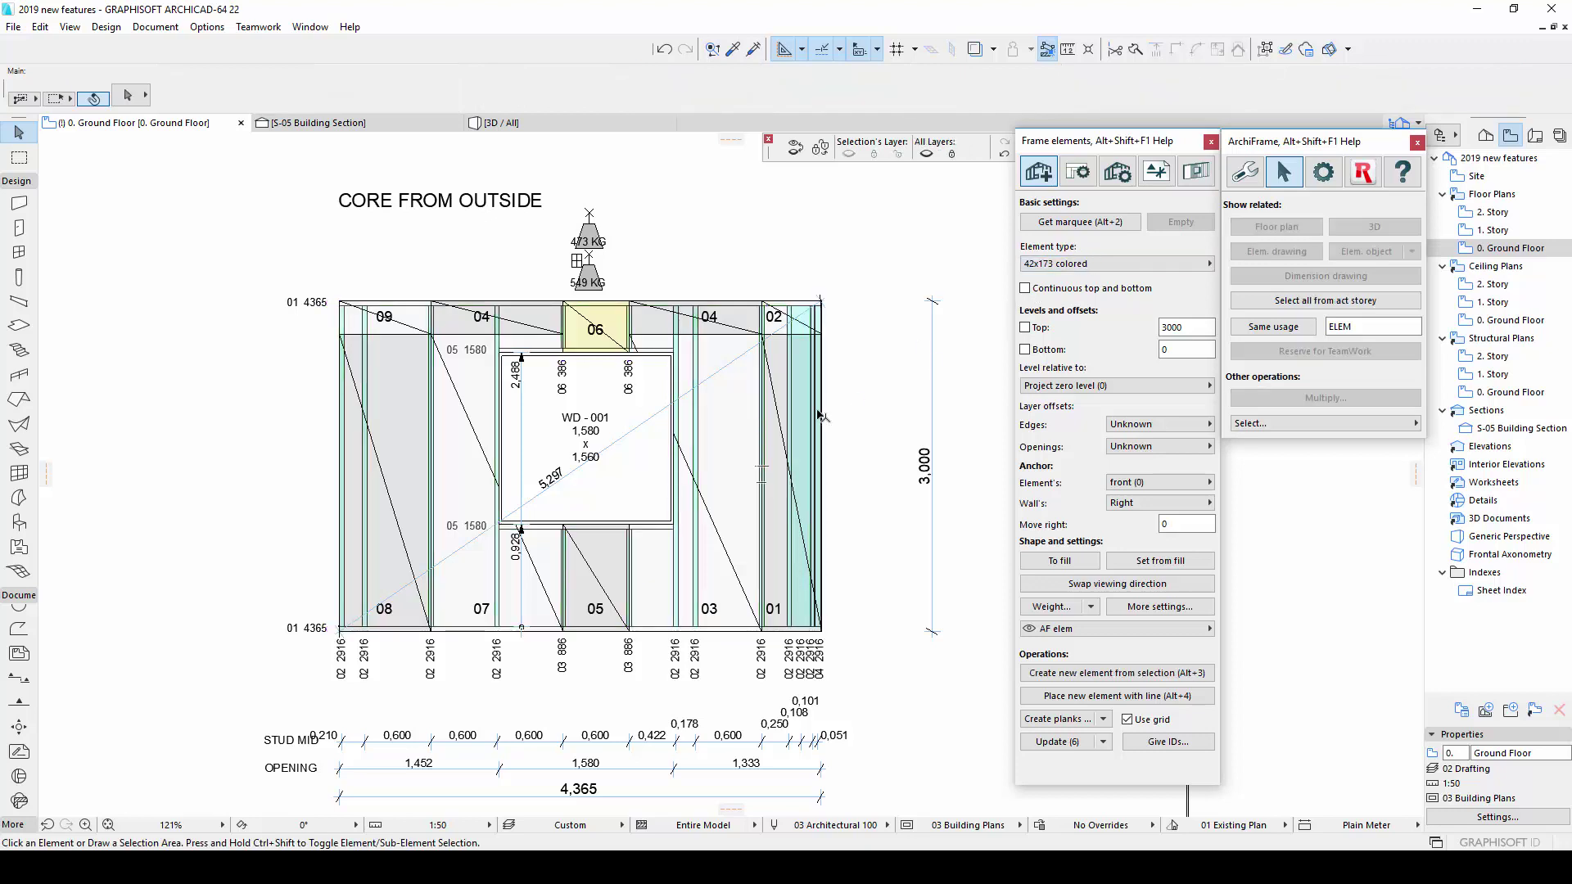
left_click(704, 467)
- Add a Zero depth no dim lines section drawn vertically across the wall elevation
left_click(1156, 171)
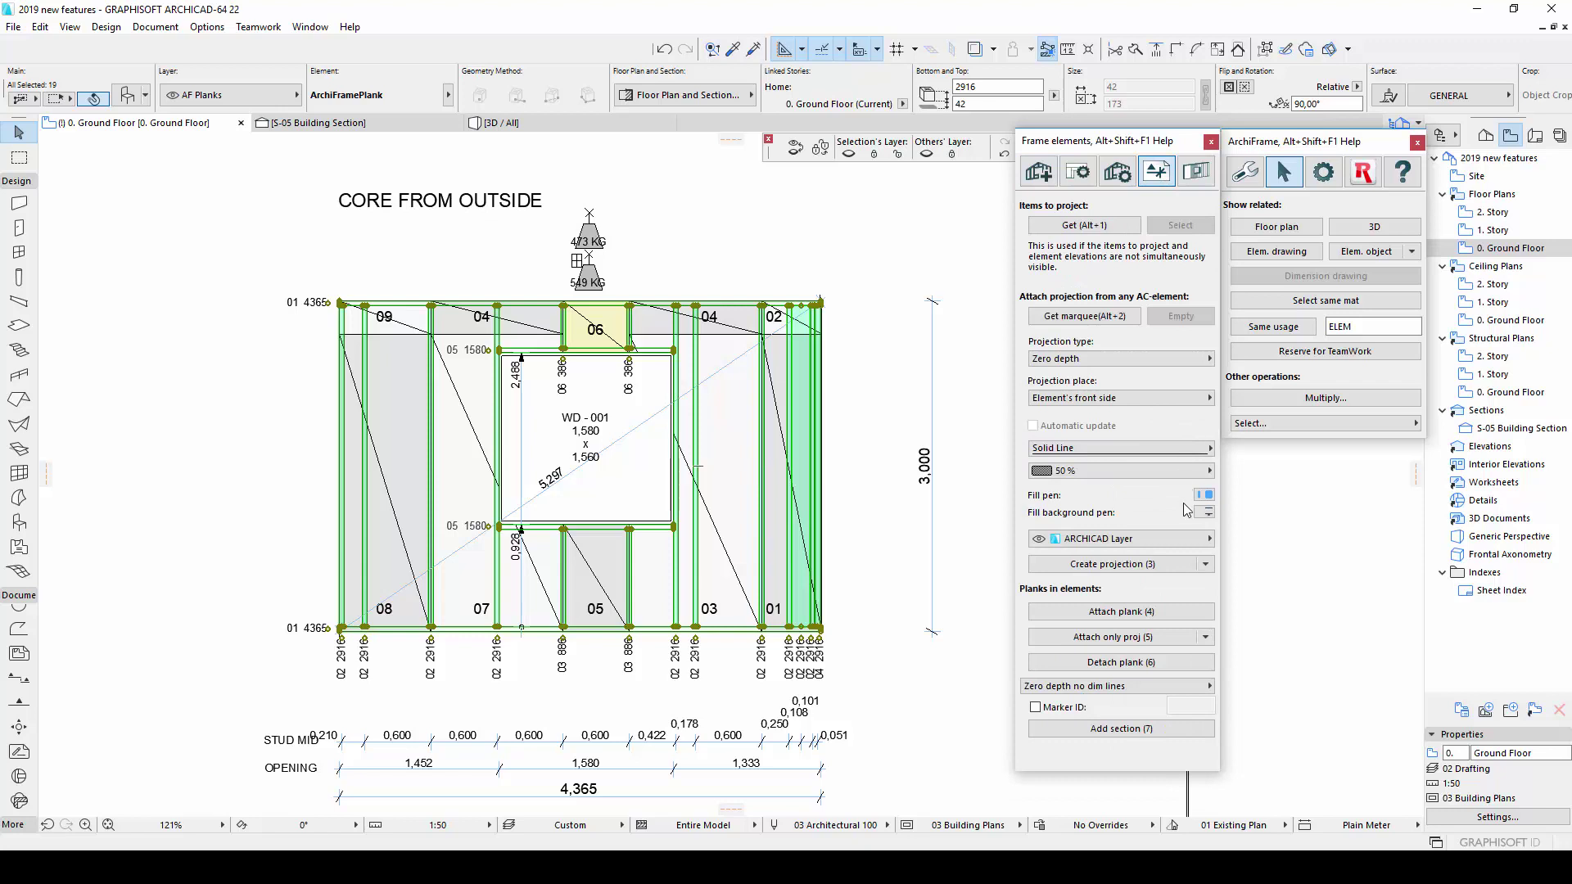
left_click(1144, 687)
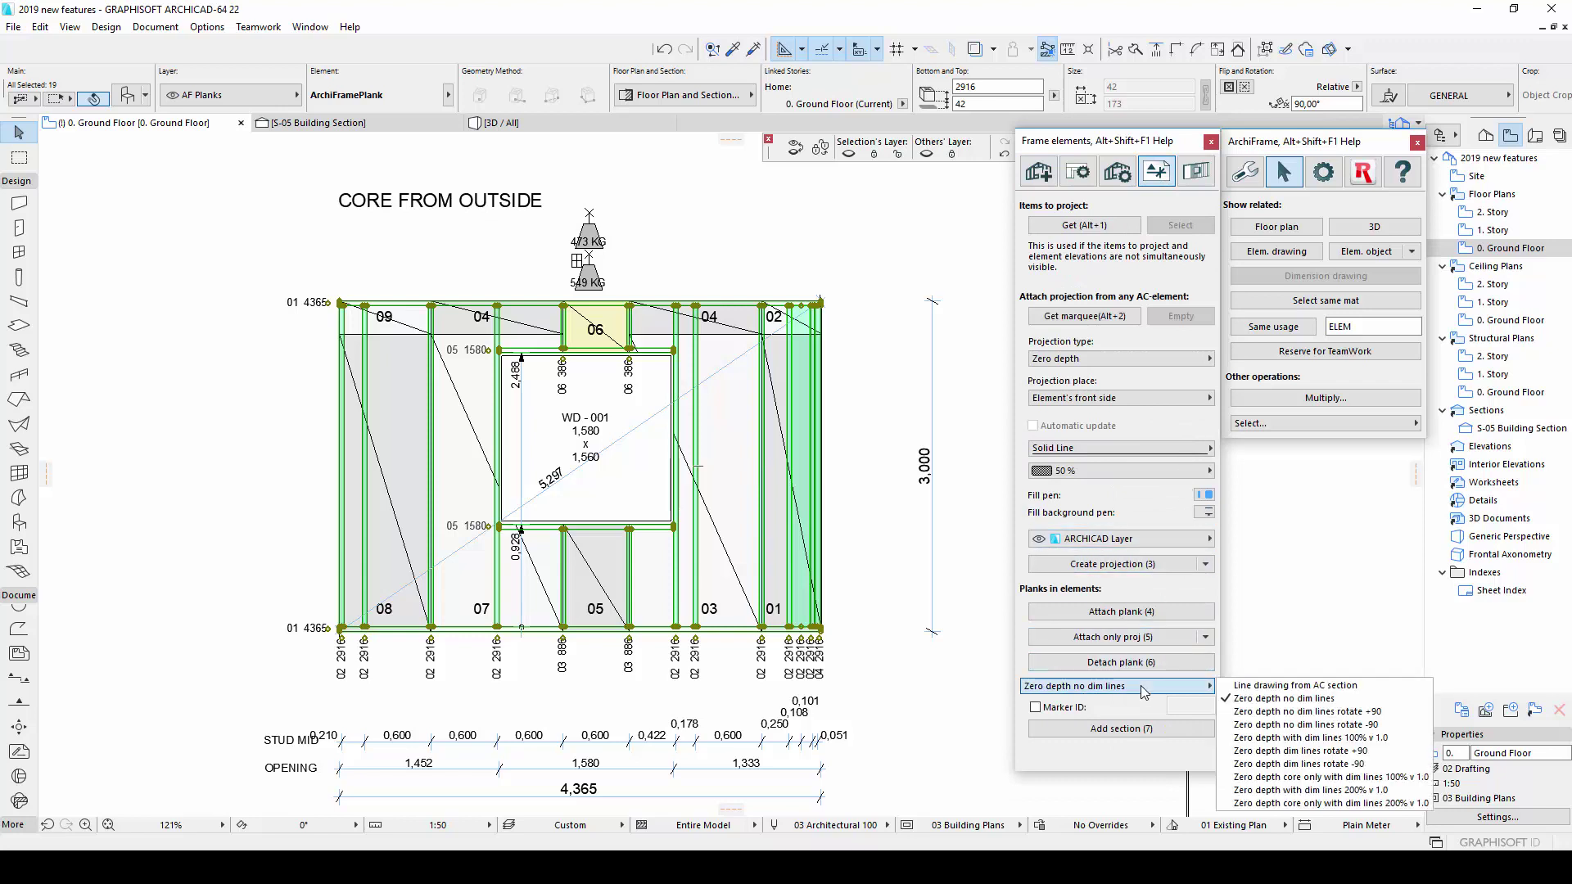
left_click(1141, 686)
left_click(1147, 728)
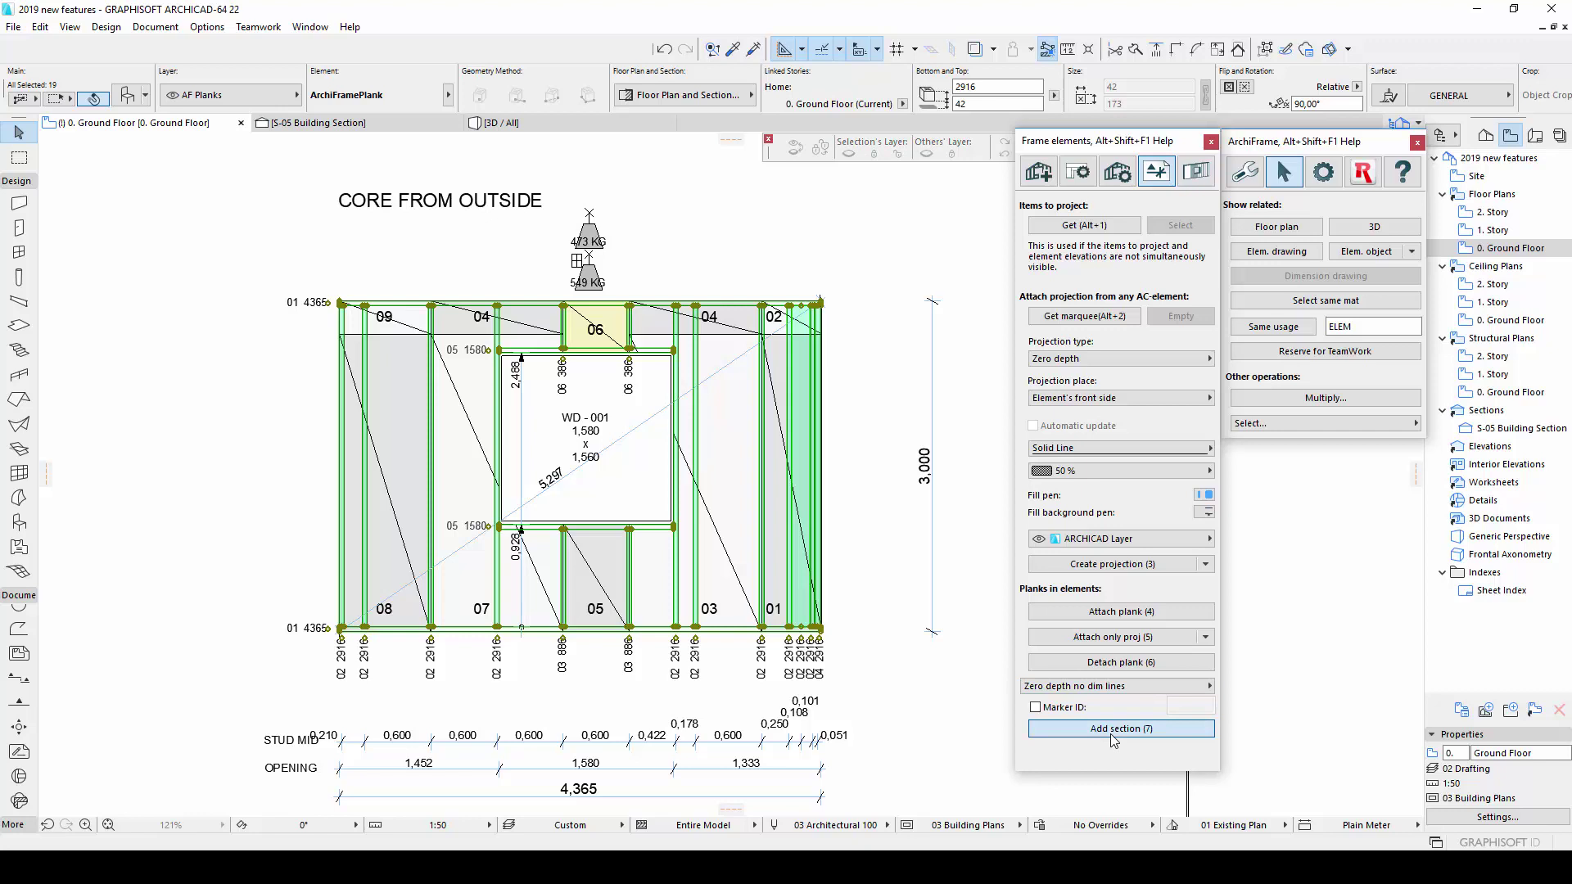
left_click(695, 637)
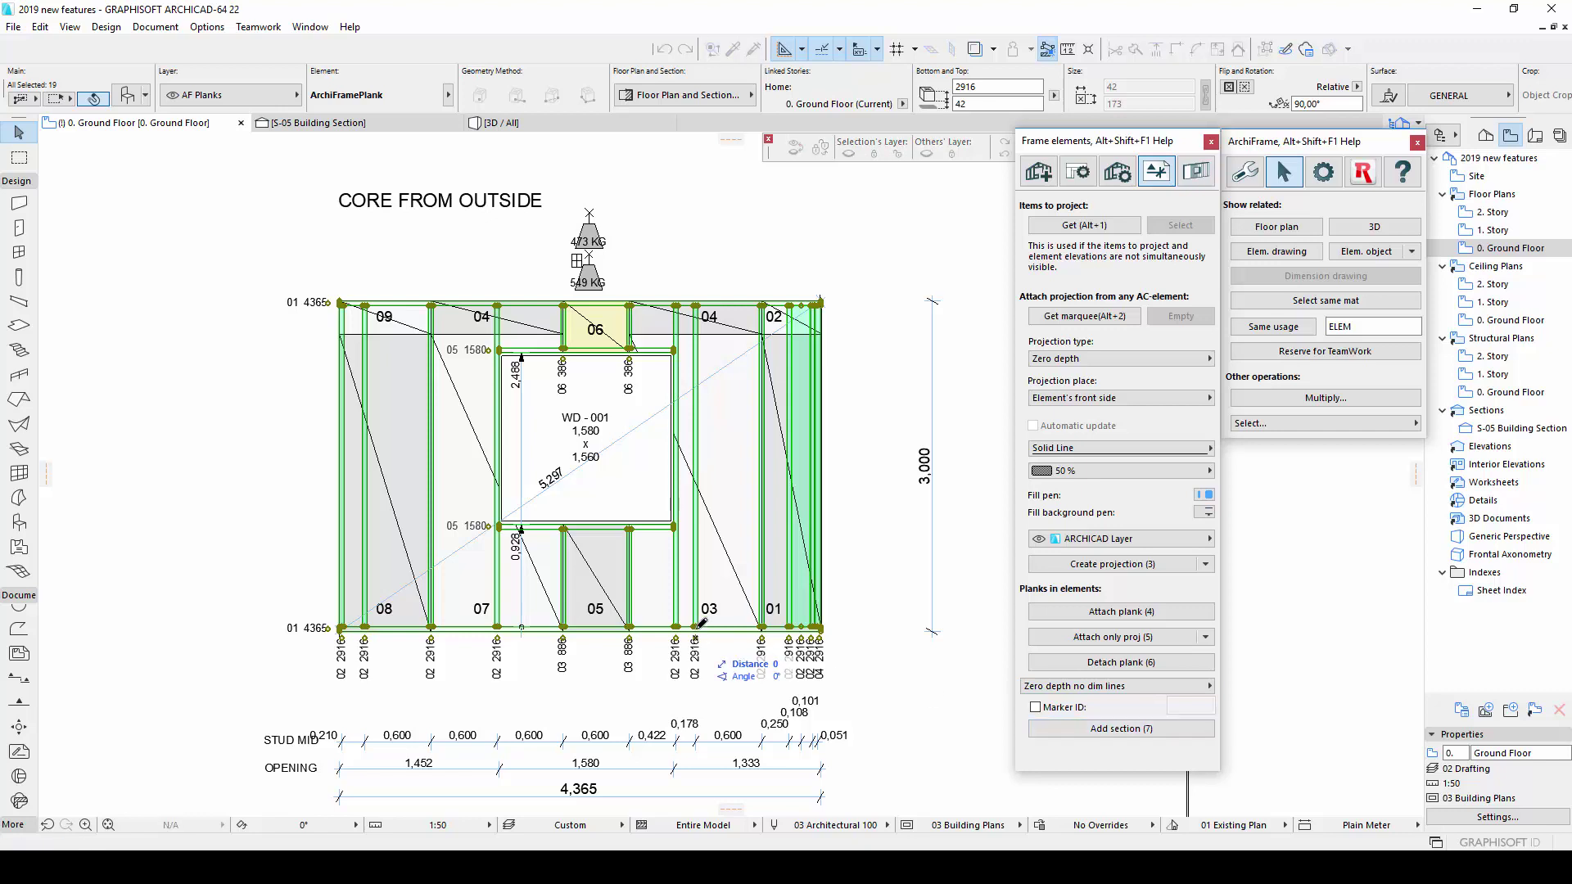
left_click(695, 229)
scroll(660, 237, "down", 3)
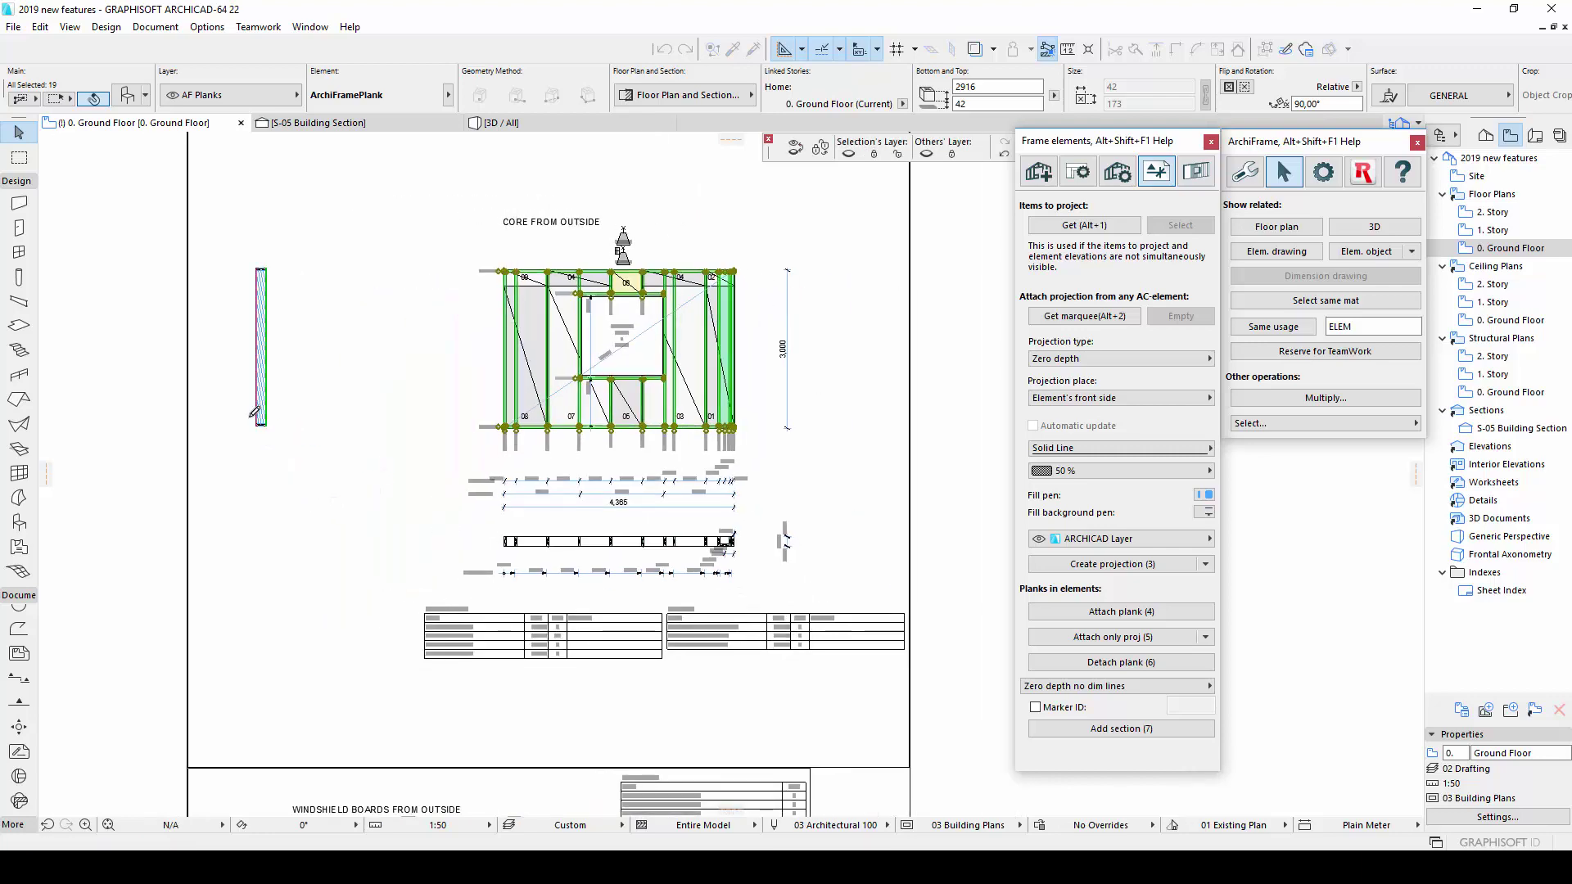
scroll(220, 356, "up", 5)
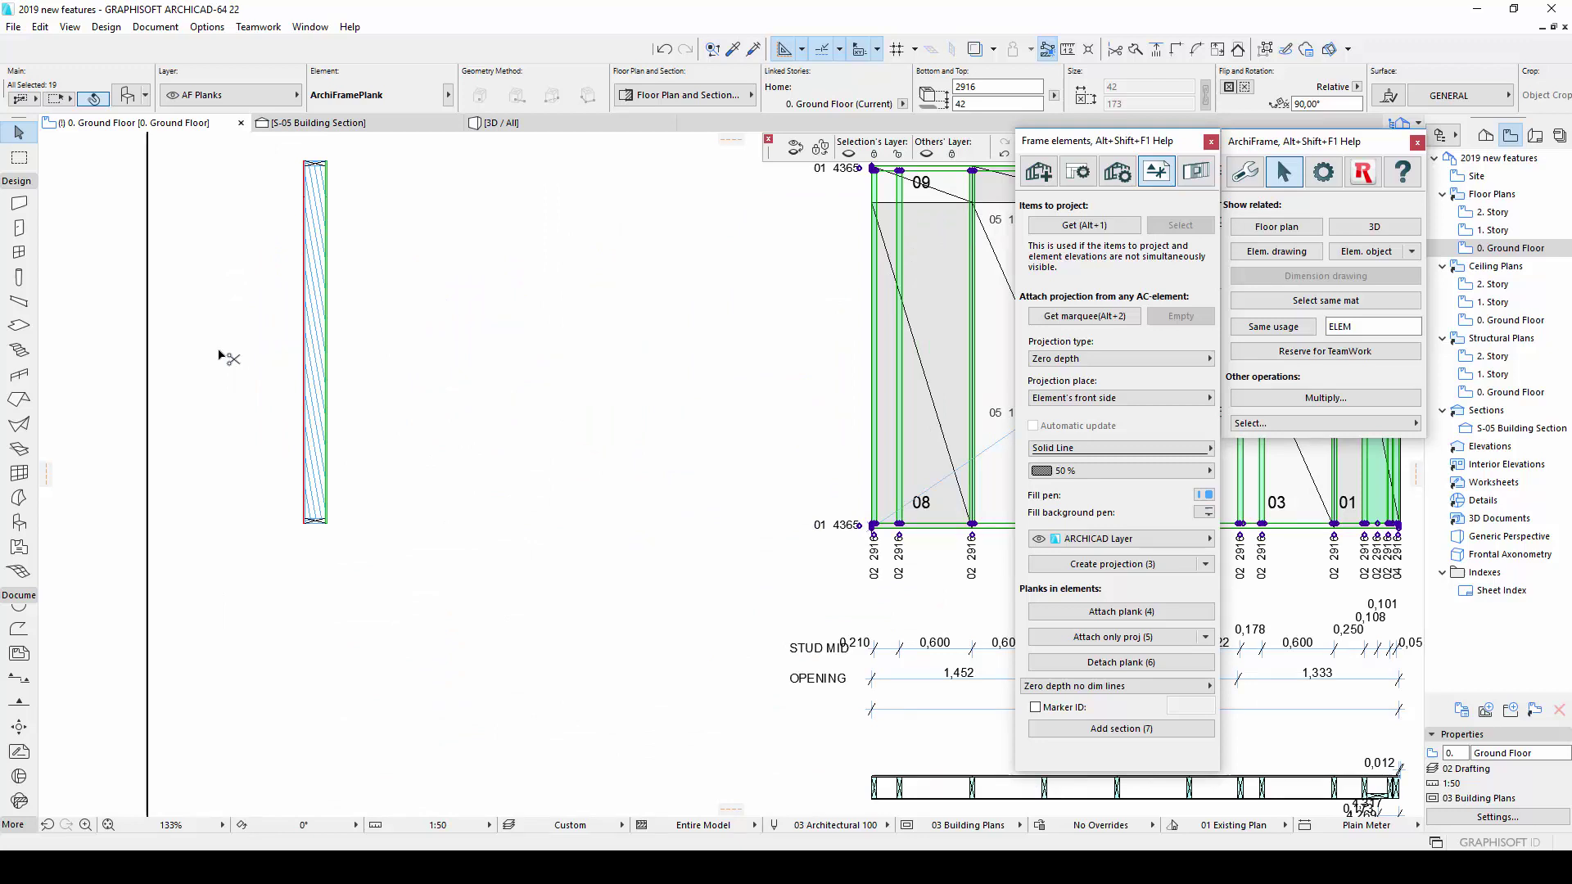
scroll(219, 356, "up", 2)
- Select the wall's planks and enable editing of the 42x173 colored element type
left_click(315, 342)
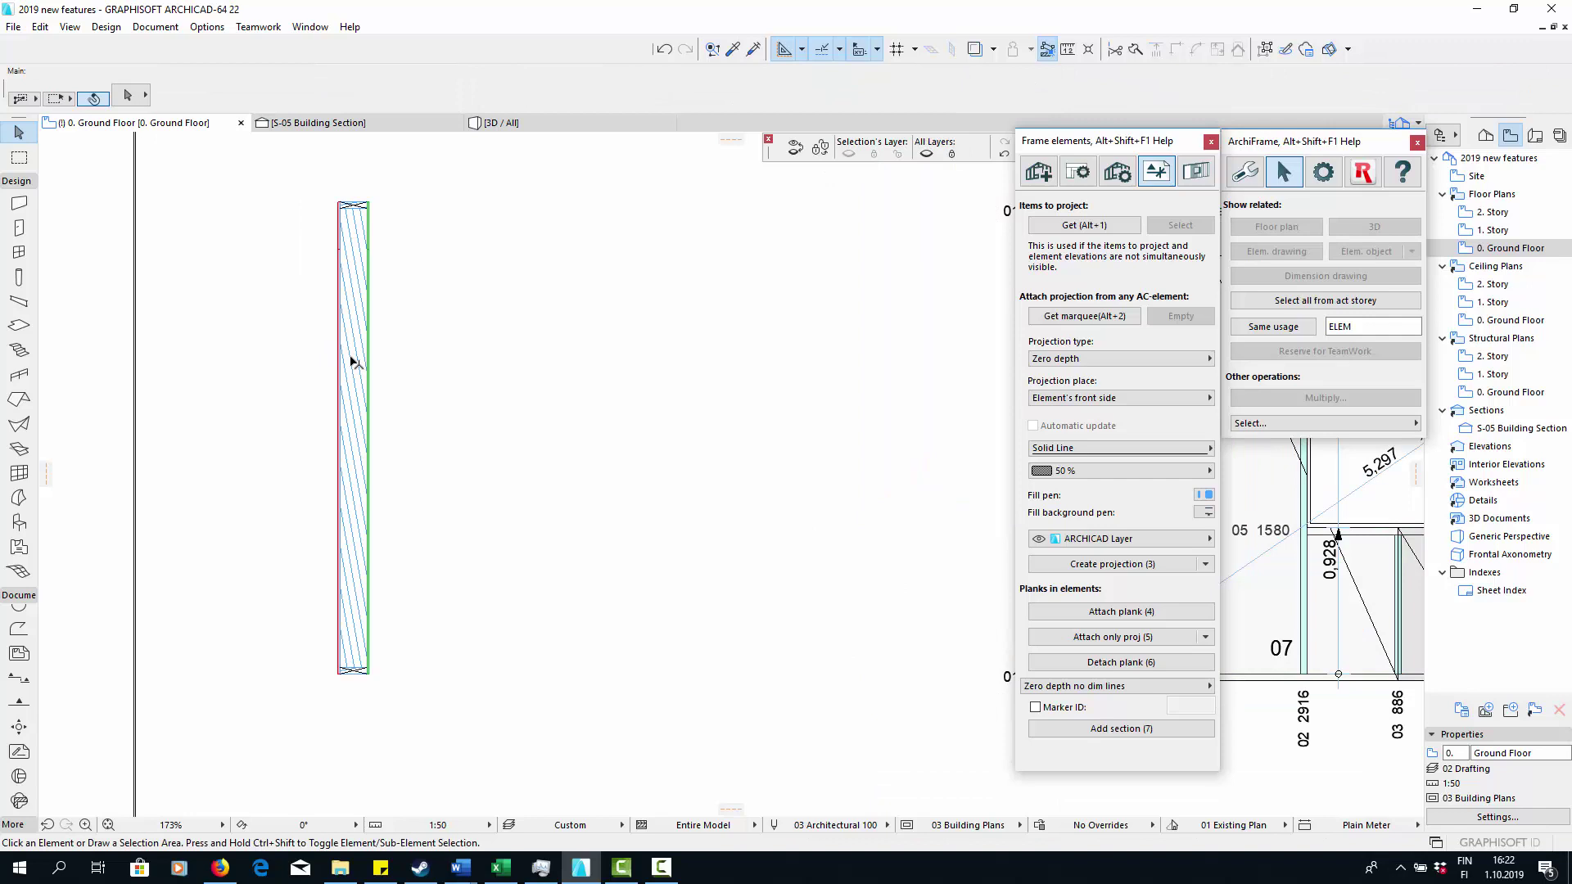
left_click(352, 361)
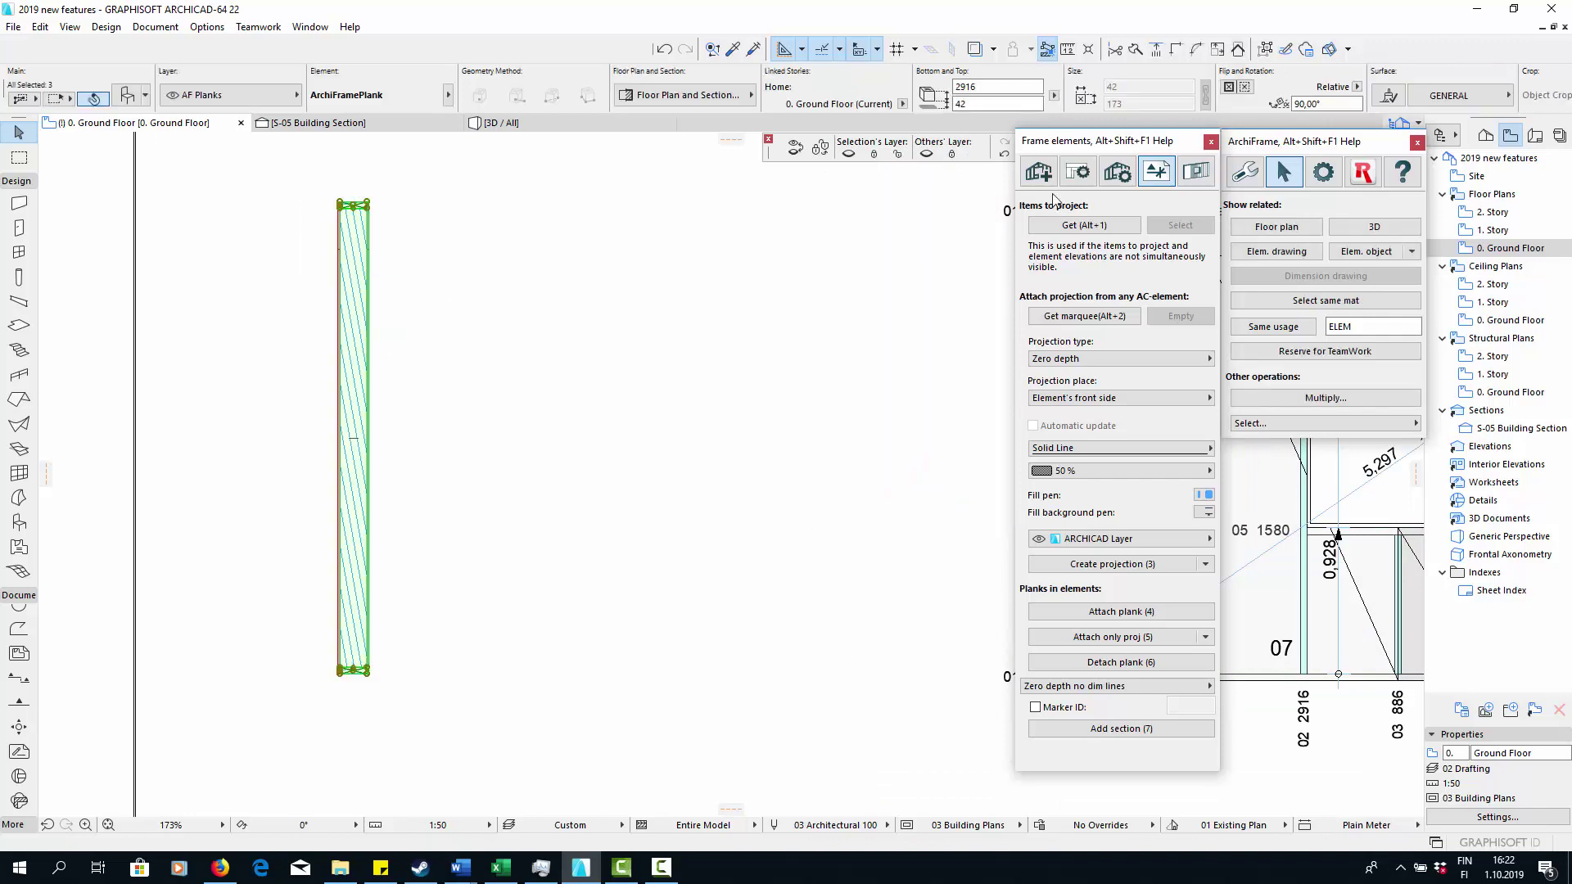
left_click(1049, 185)
left_click(1204, 264)
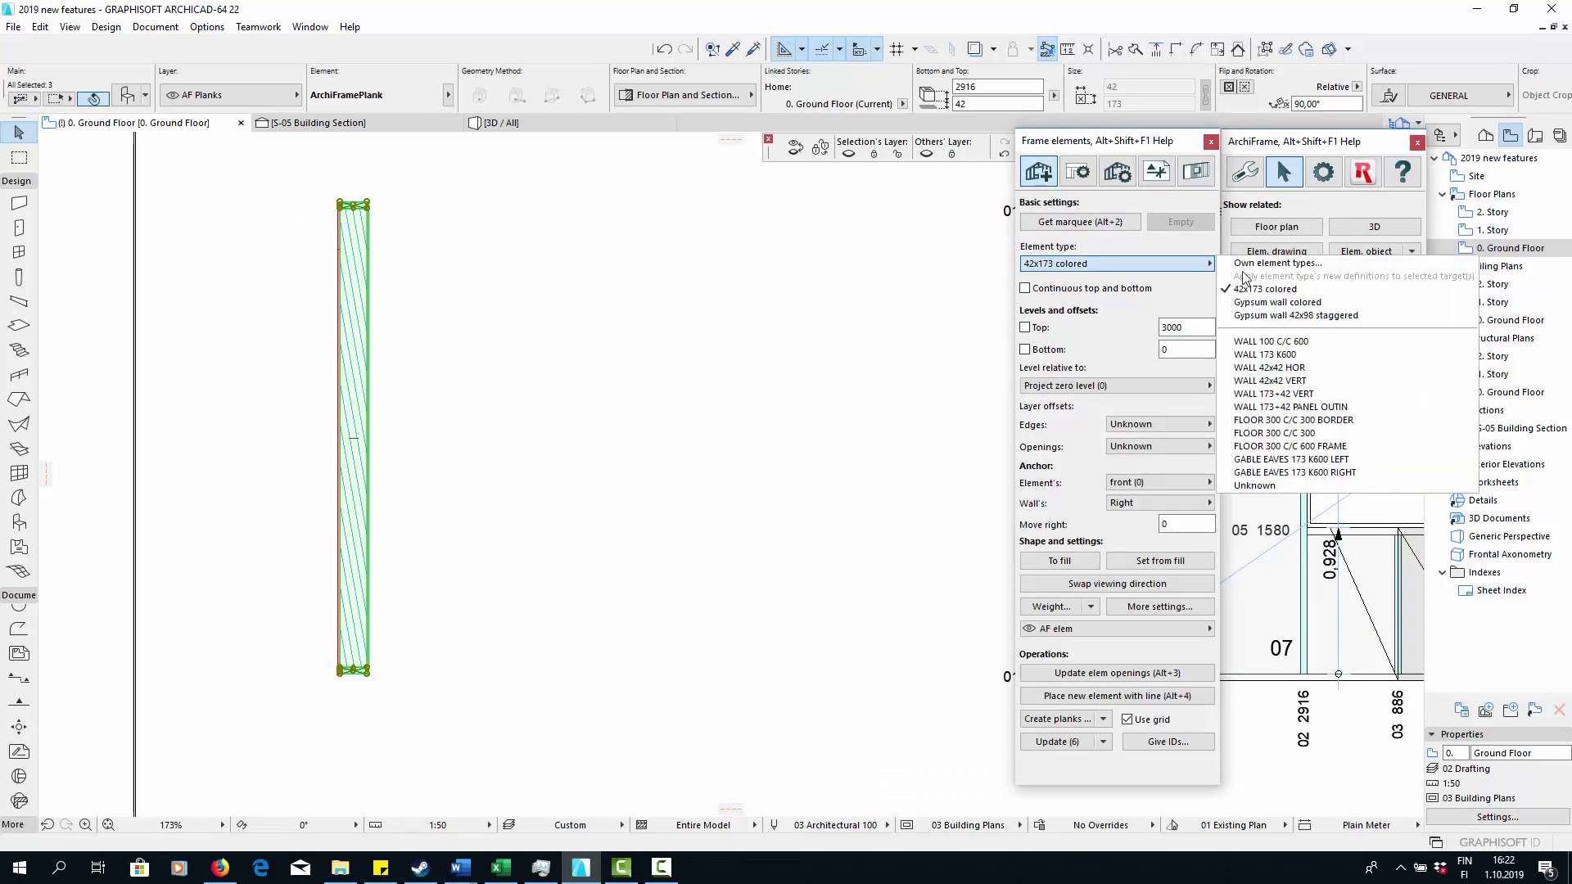
left_click(1255, 273)
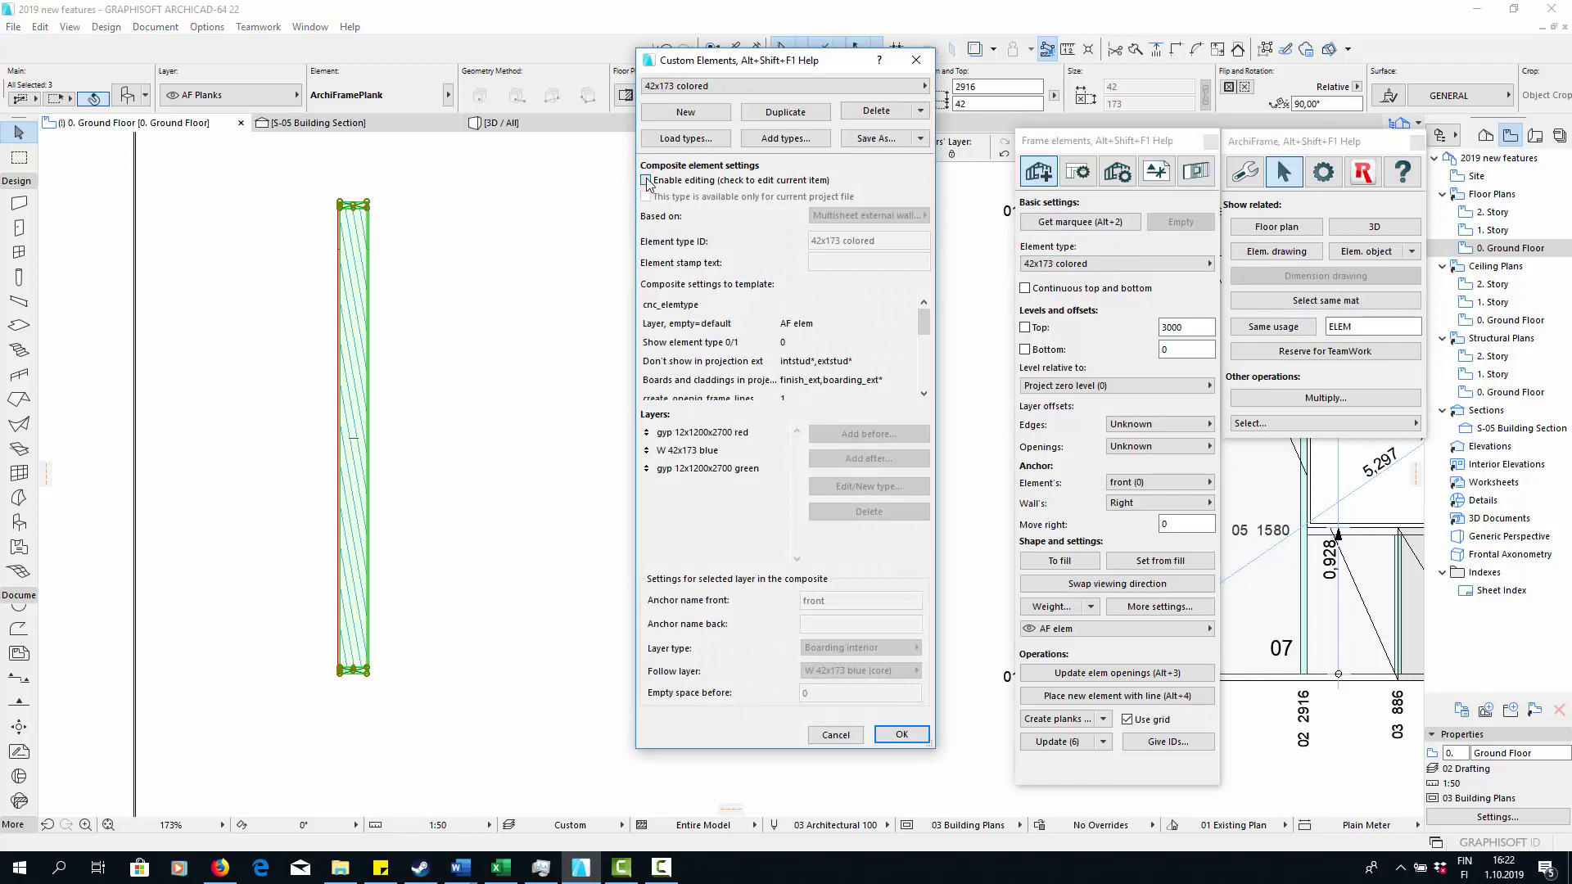
left_click(646, 181)
- Set the W 42x173 blue layer's cut fill to 25% and regenerate the planks
left_click(696, 450)
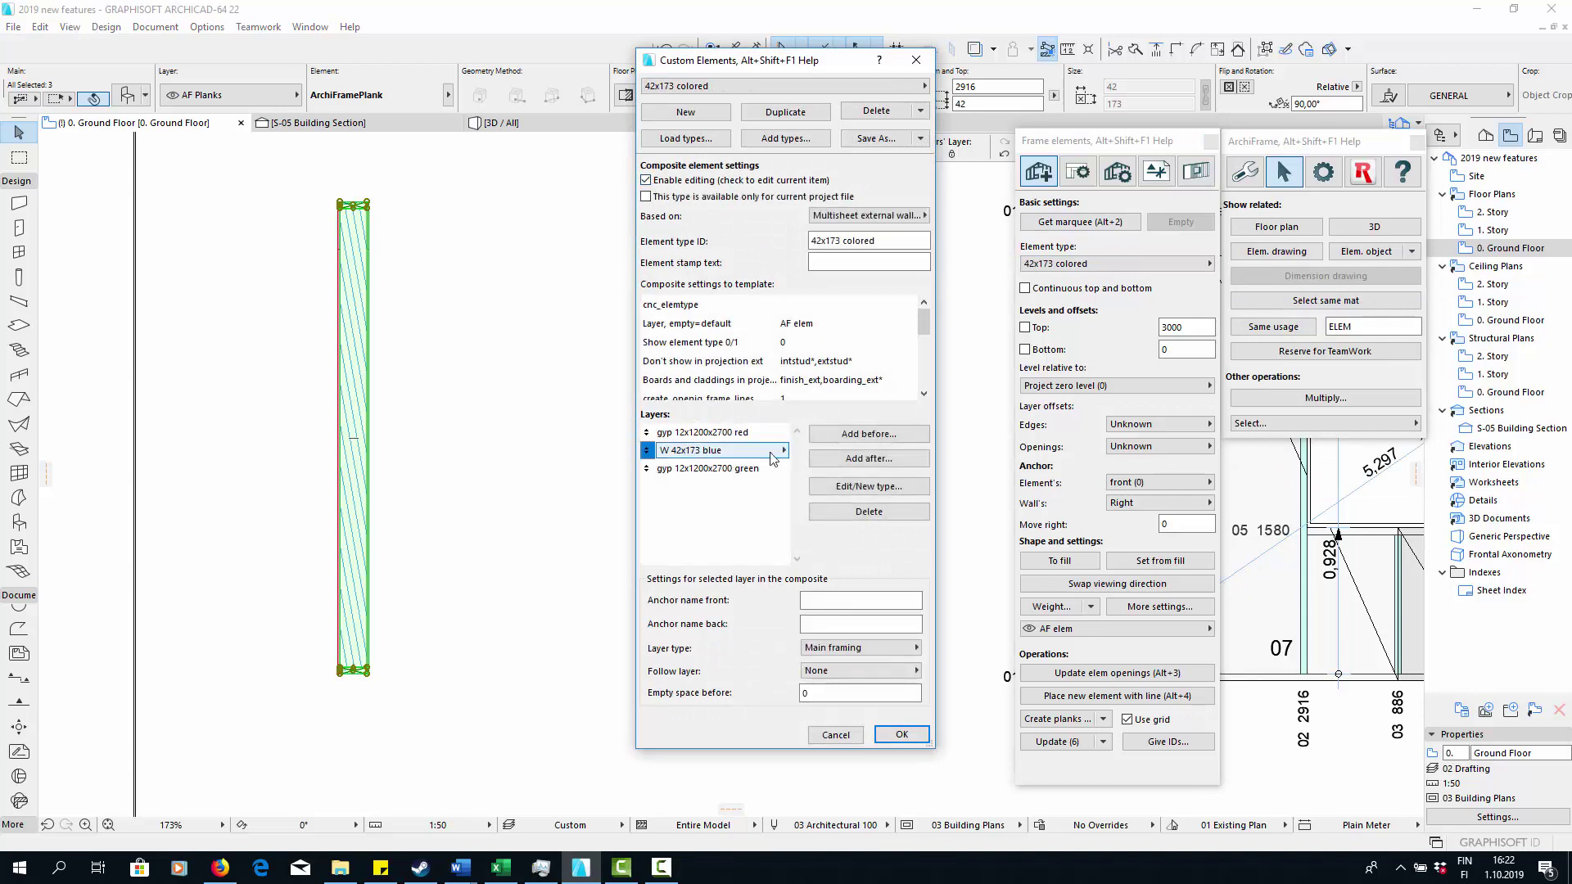
left_click(905, 439)
left_click(646, 205)
left_click(788, 385)
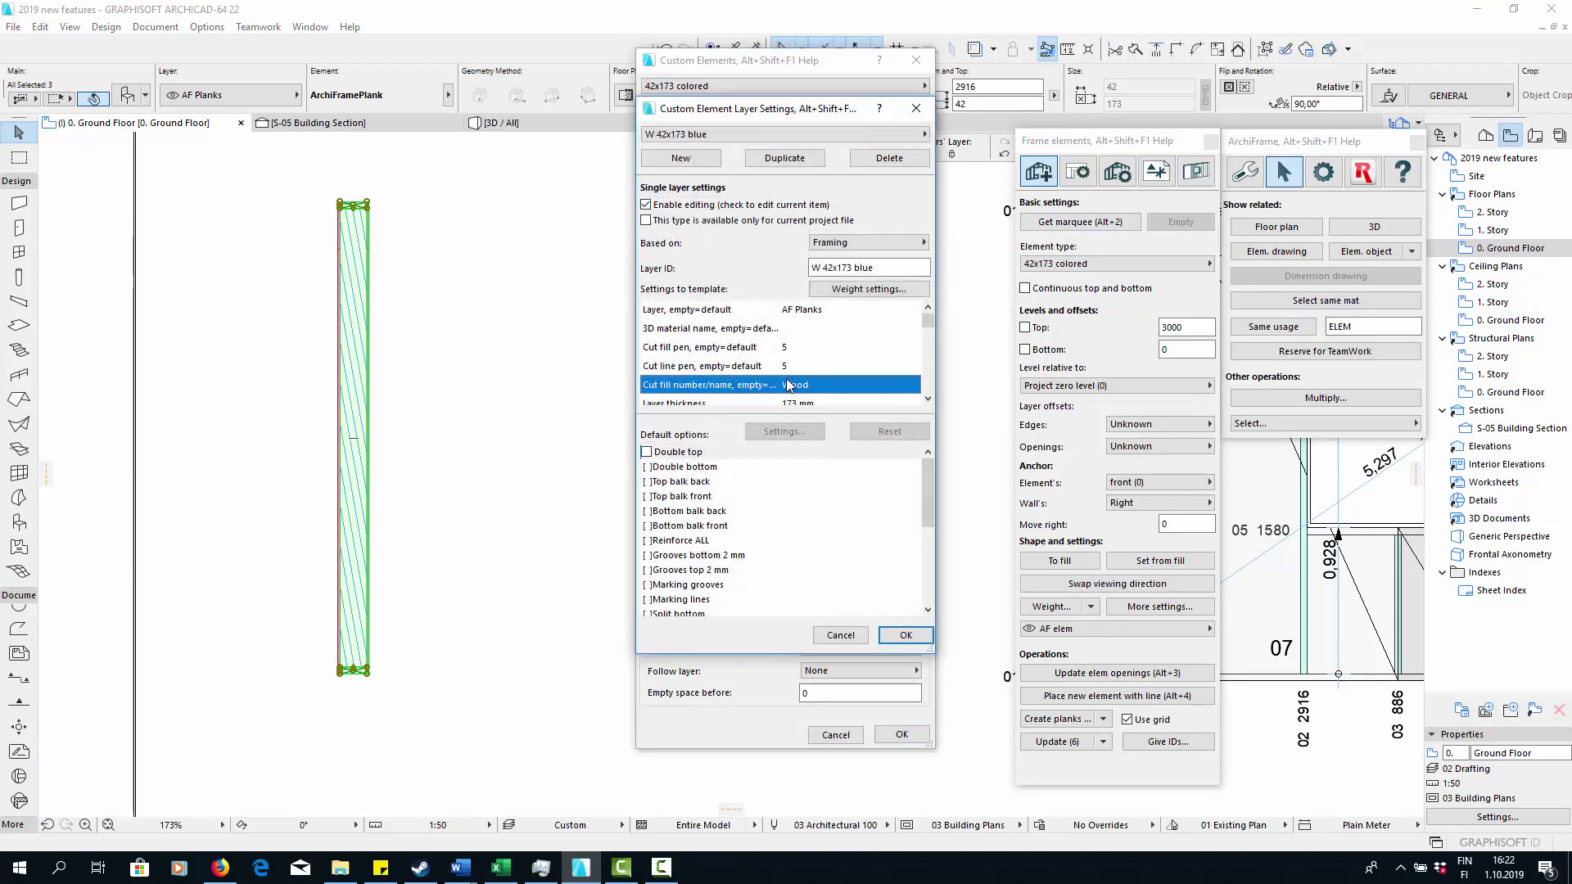
double_click(788, 385)
type("25")
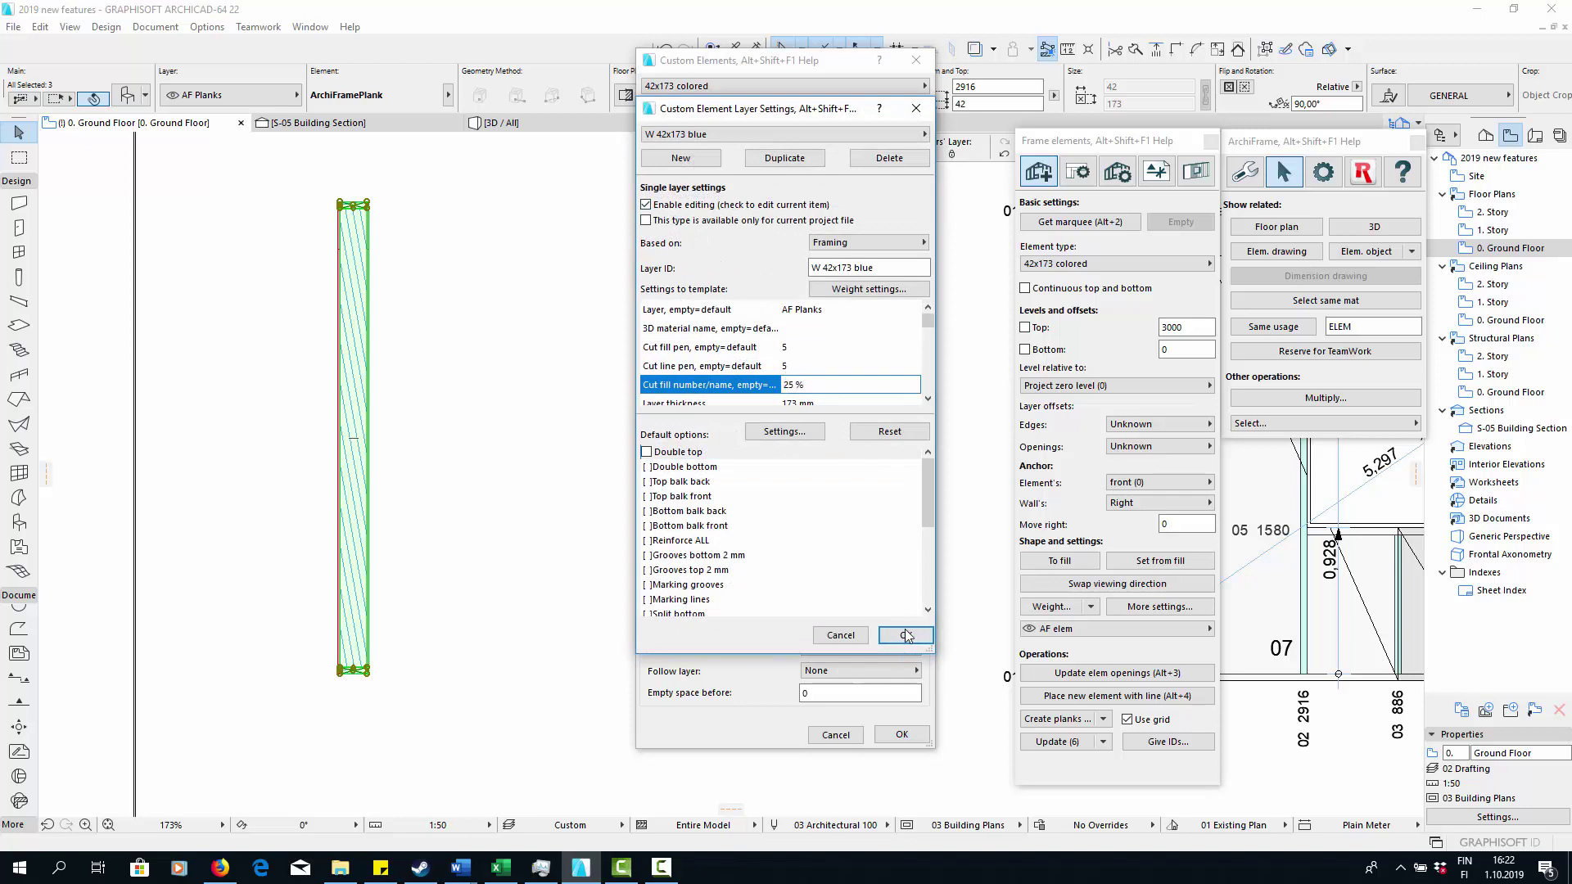
left_click(907, 636)
left_click(902, 734)
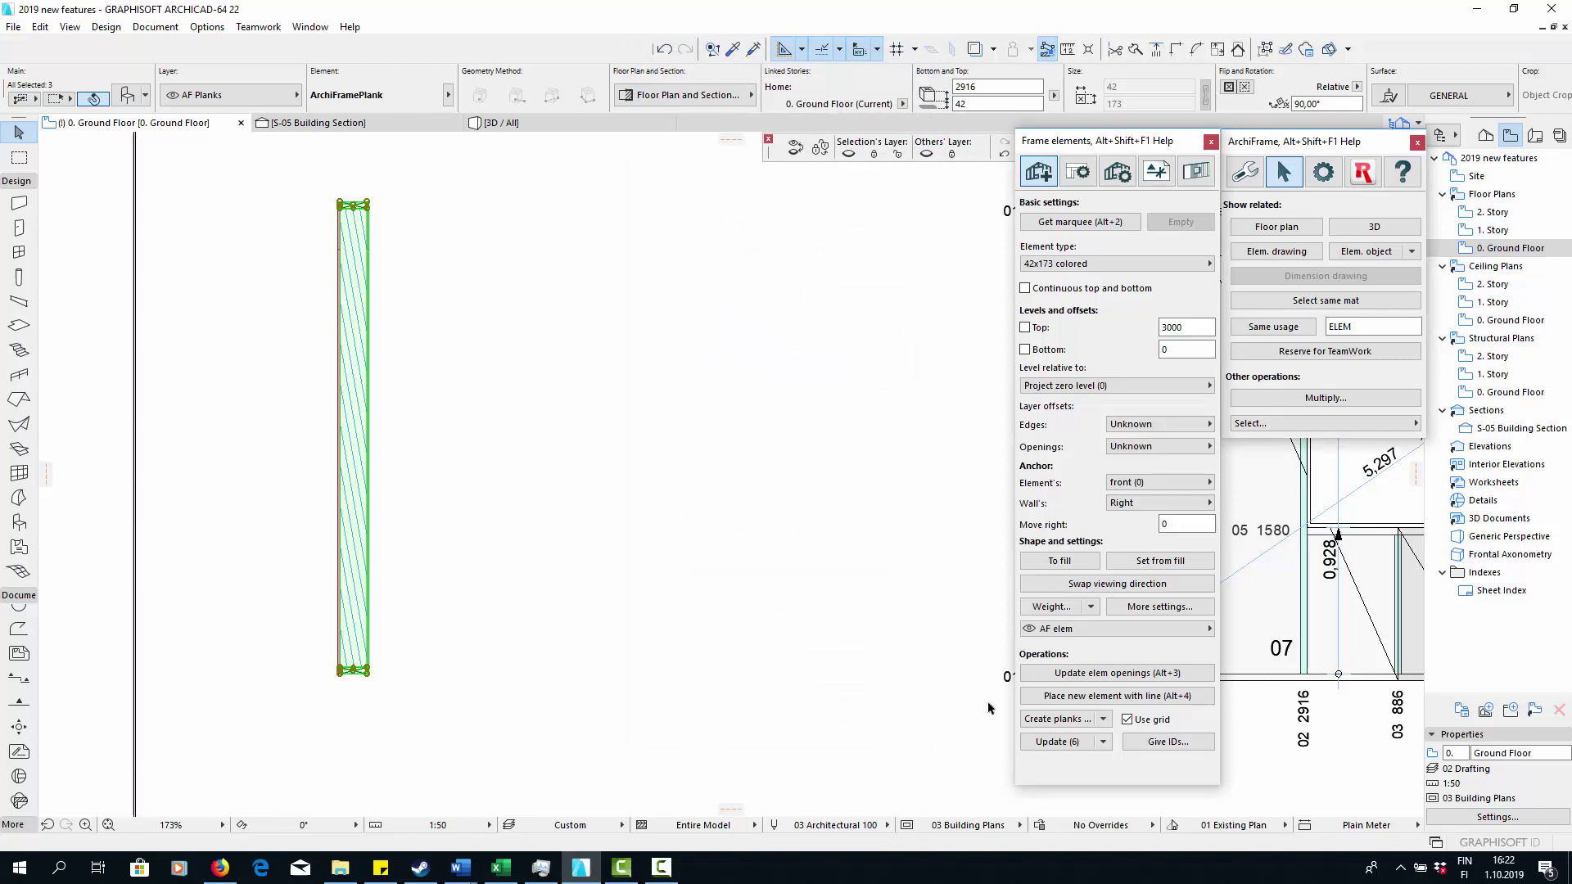
left_click(1056, 719)
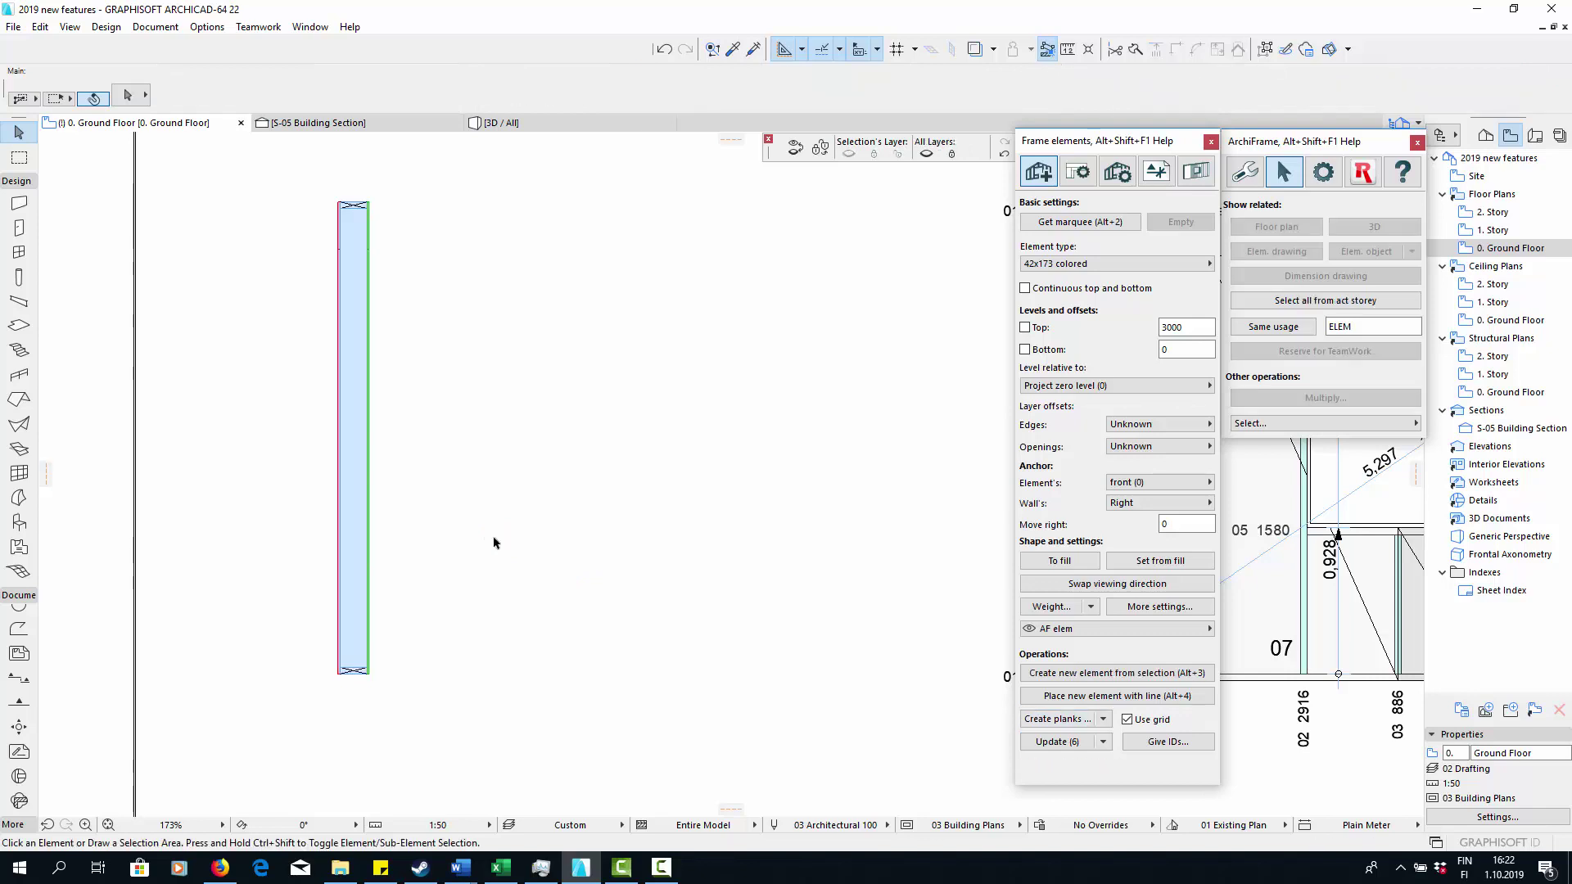
scroll(494, 543, "down", 6)
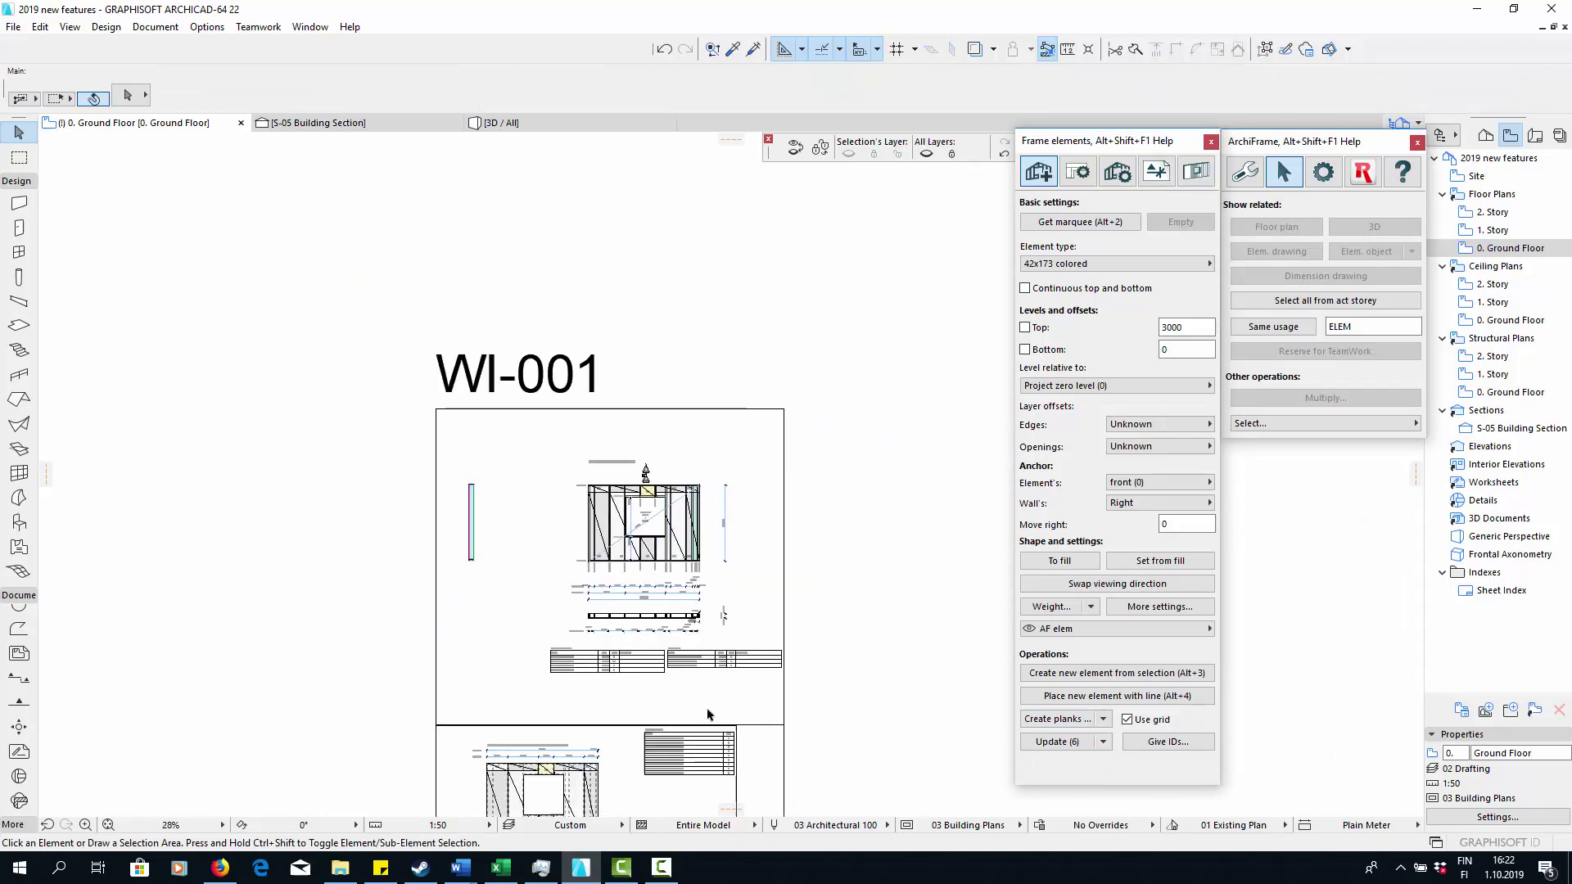
scroll(709, 715, "up", 1)
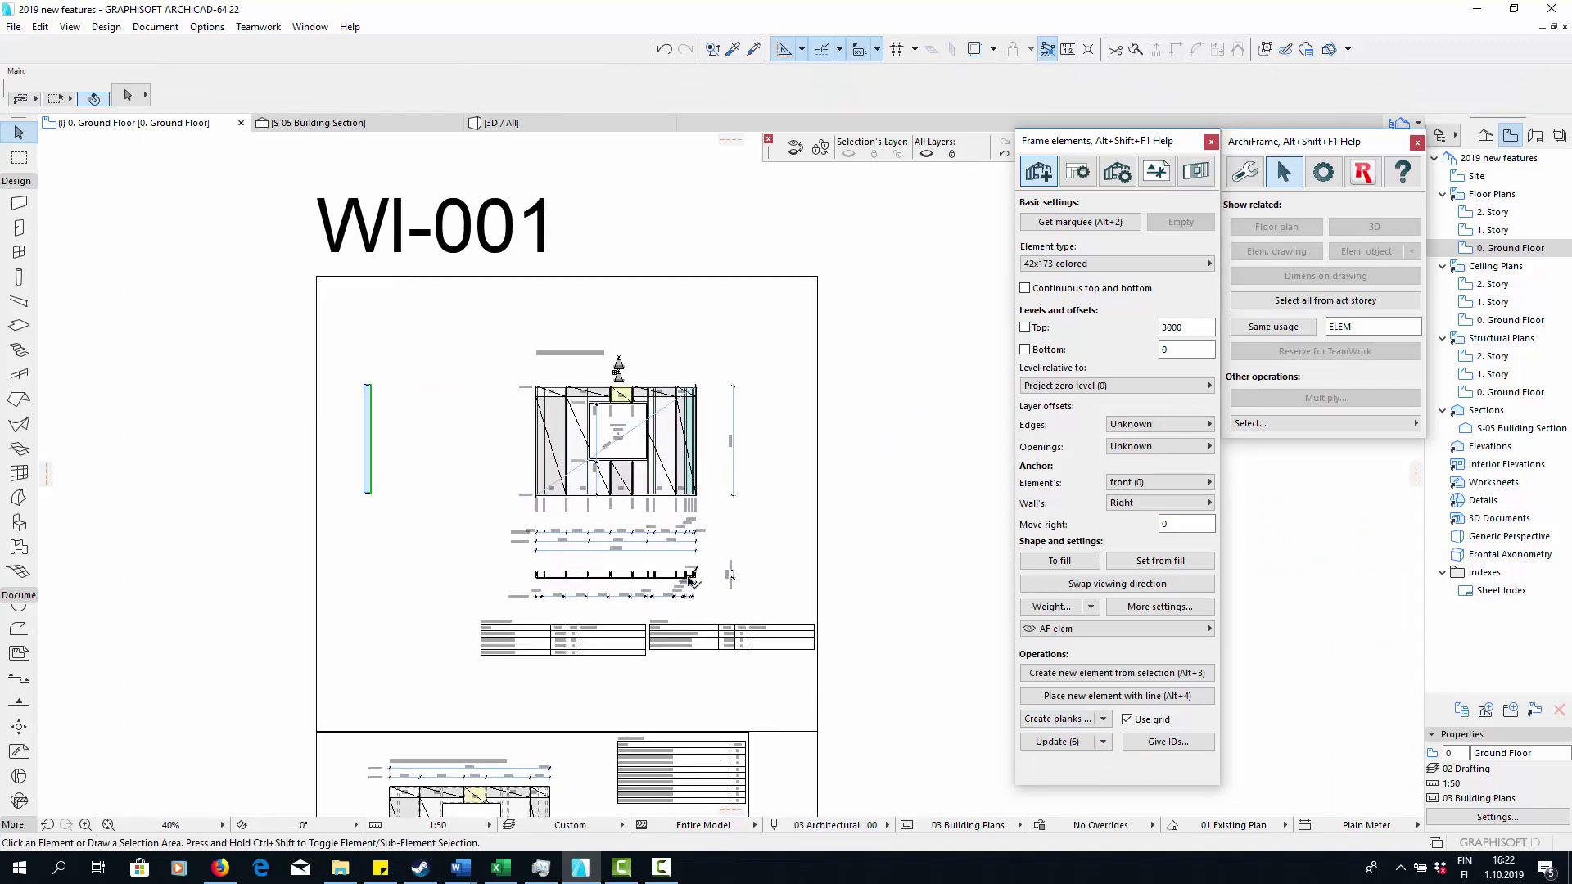
scroll(689, 580, "up", 7)
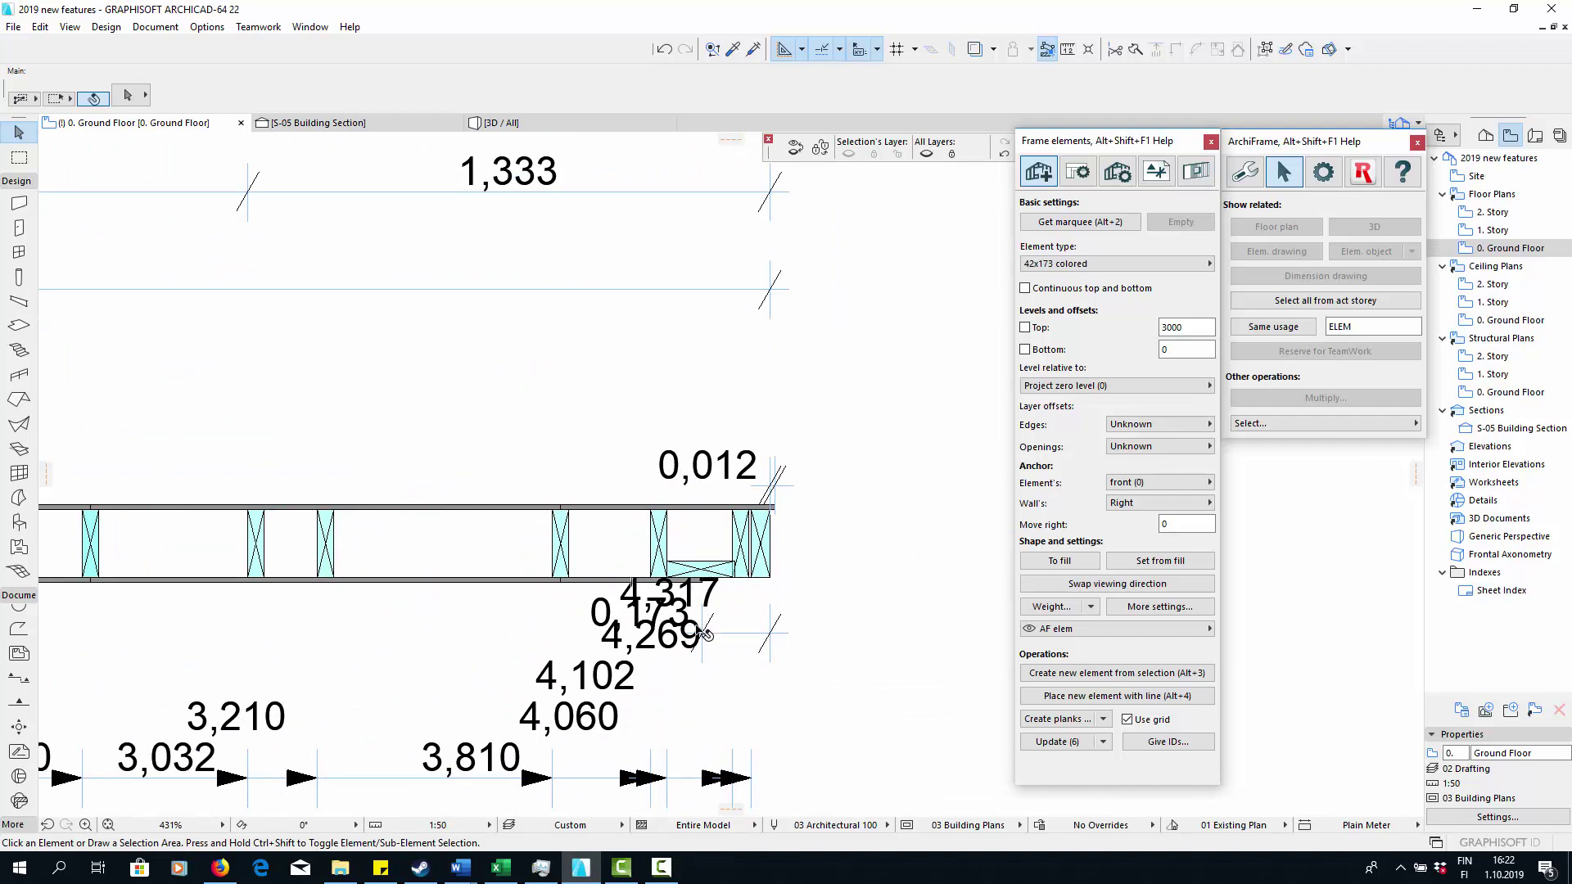
- Drag the 4,102, 4,269 and 4,317 dimension labels into a row after 4,060
mouse_move(584, 678)
left_mouse_down()
mouse_move(667, 737)
mouse_move(682, 719)
left_mouse_up()
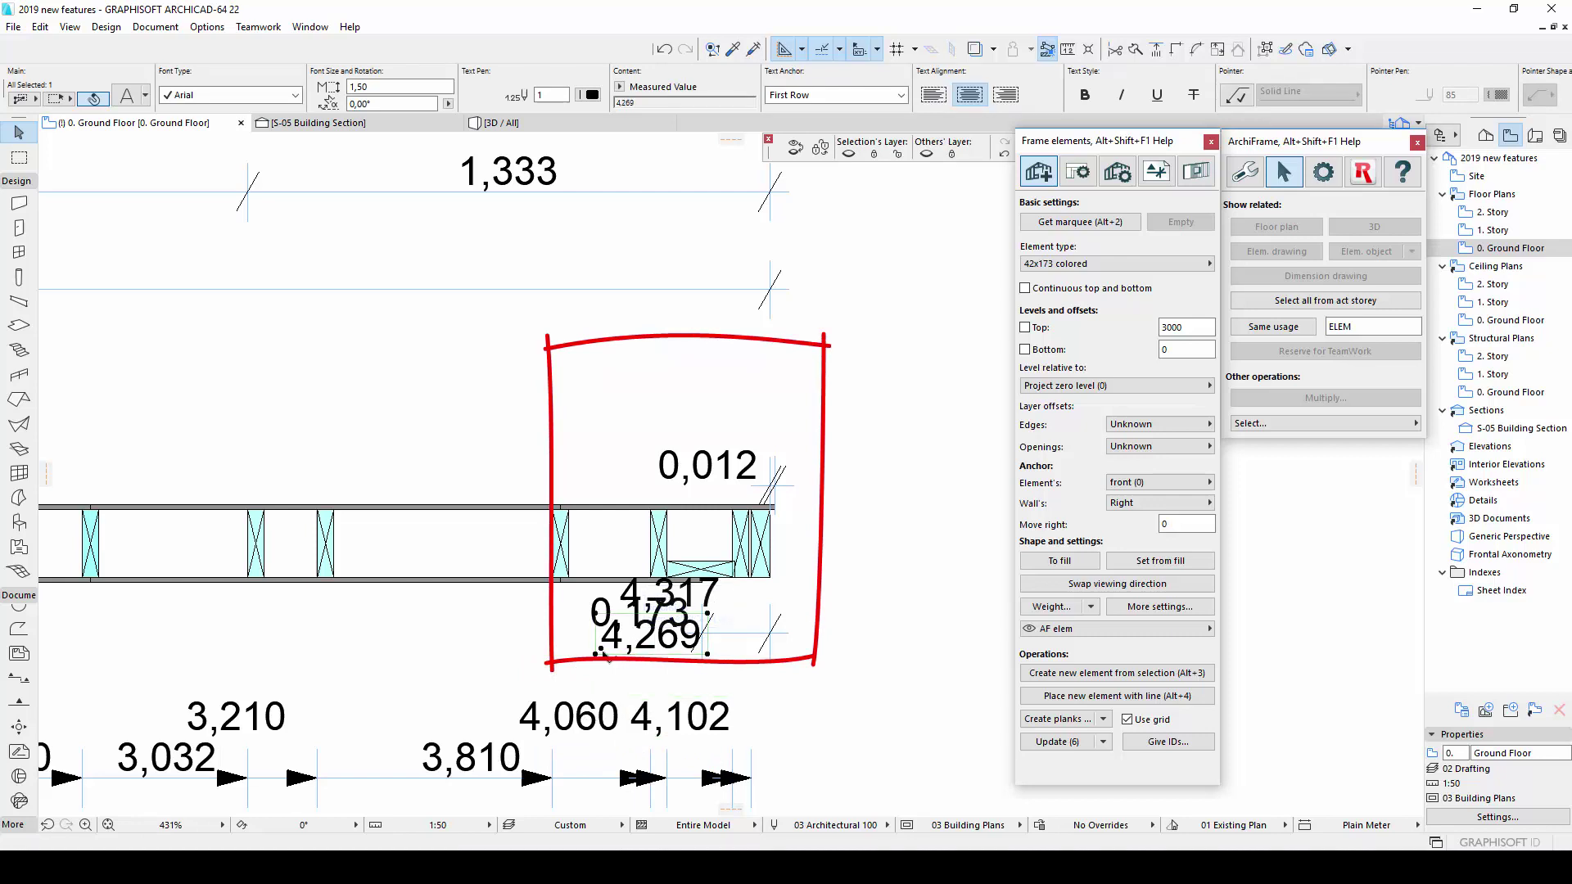
left_click_drag(632, 650, 741, 743)
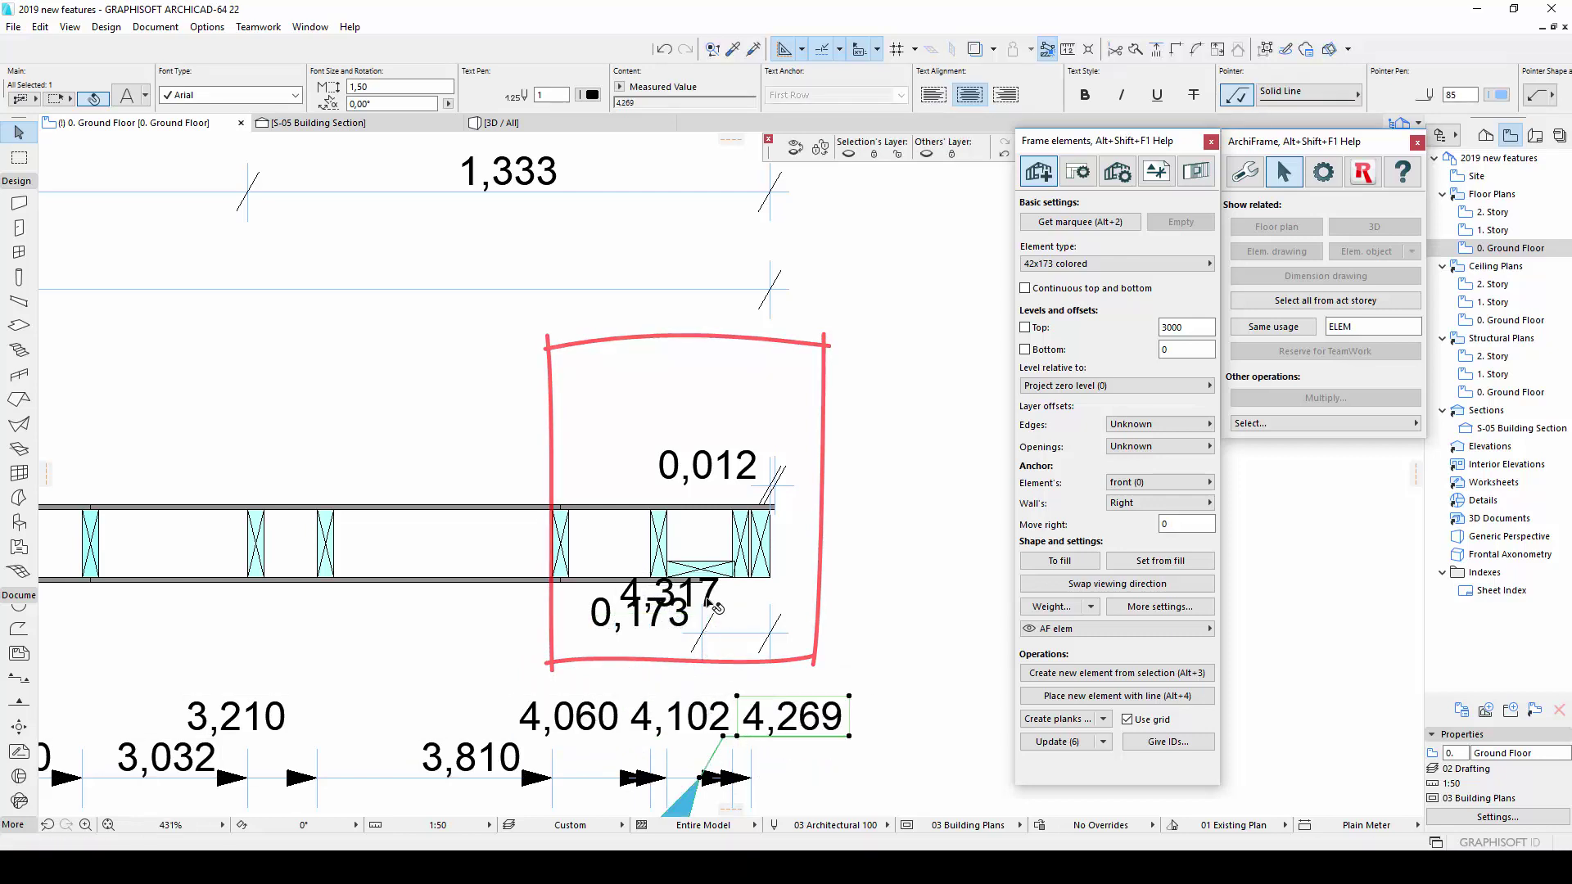
left_click(664, 594)
left_click_drag(614, 612, 849, 719)
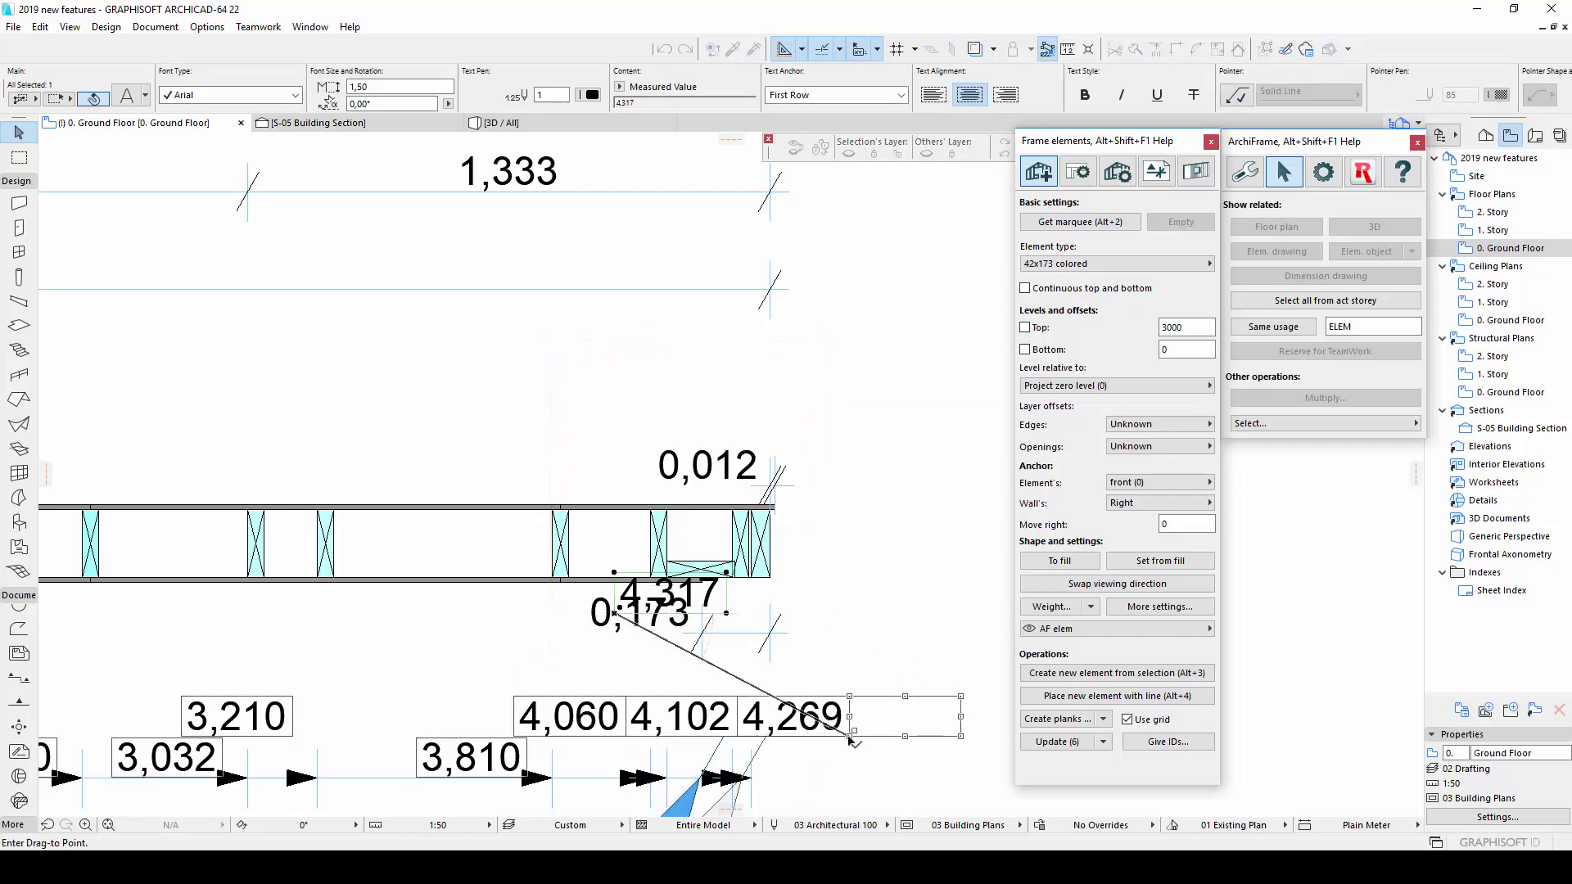
left_click(849, 719)
left_click(938, 686)
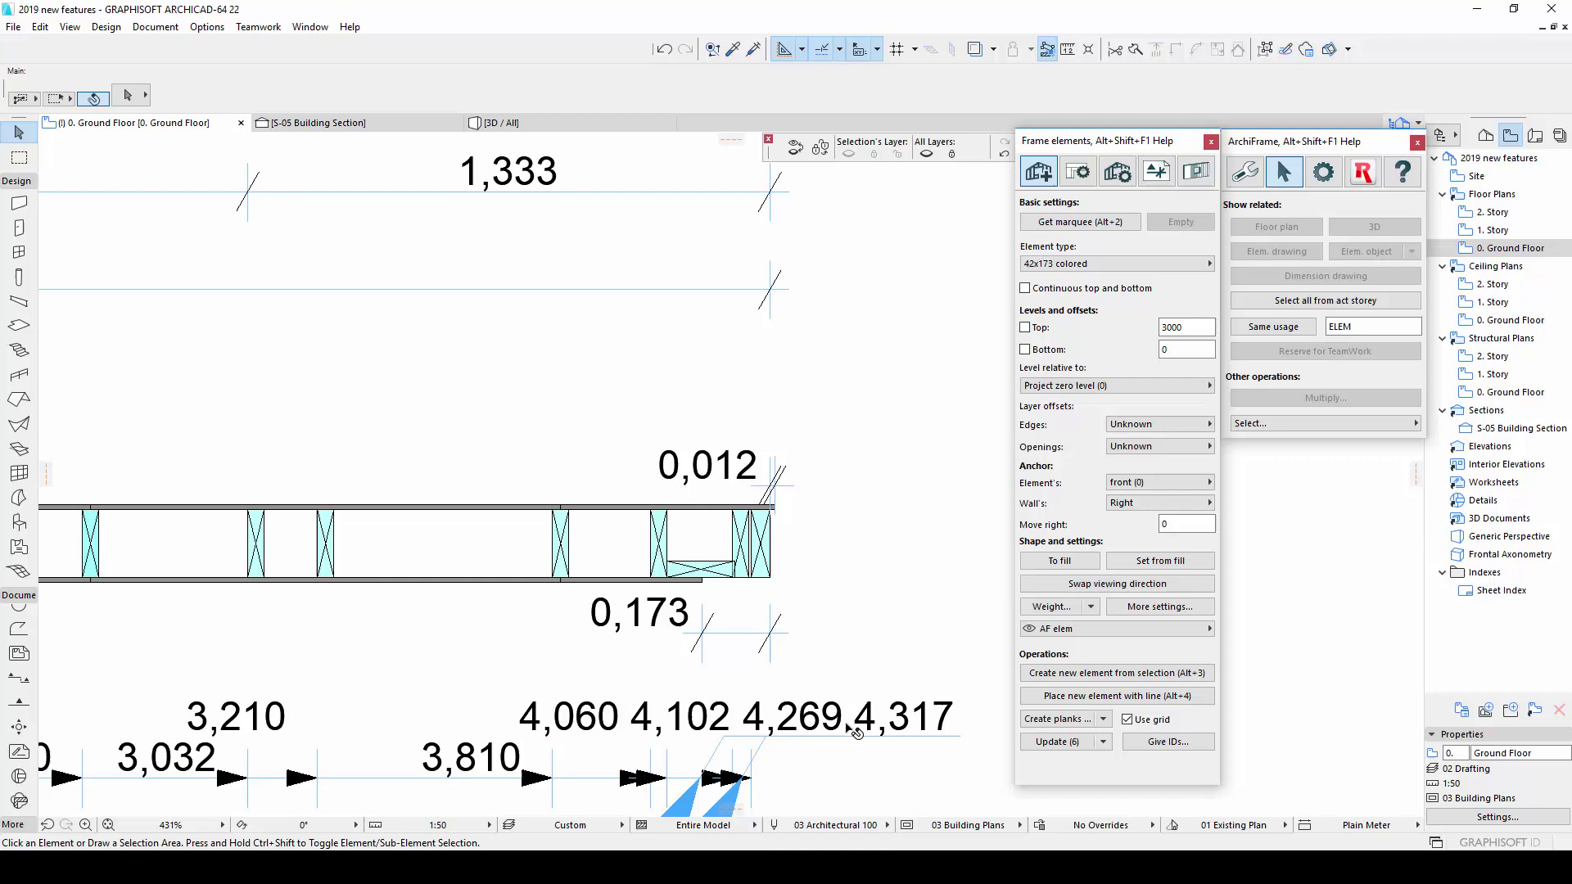
scroll(856, 733, "down", 3)
- Select the WD-001 opening outline, inspect it in 3D, then return to the ground floor
scroll(856, 733, "up", 1)
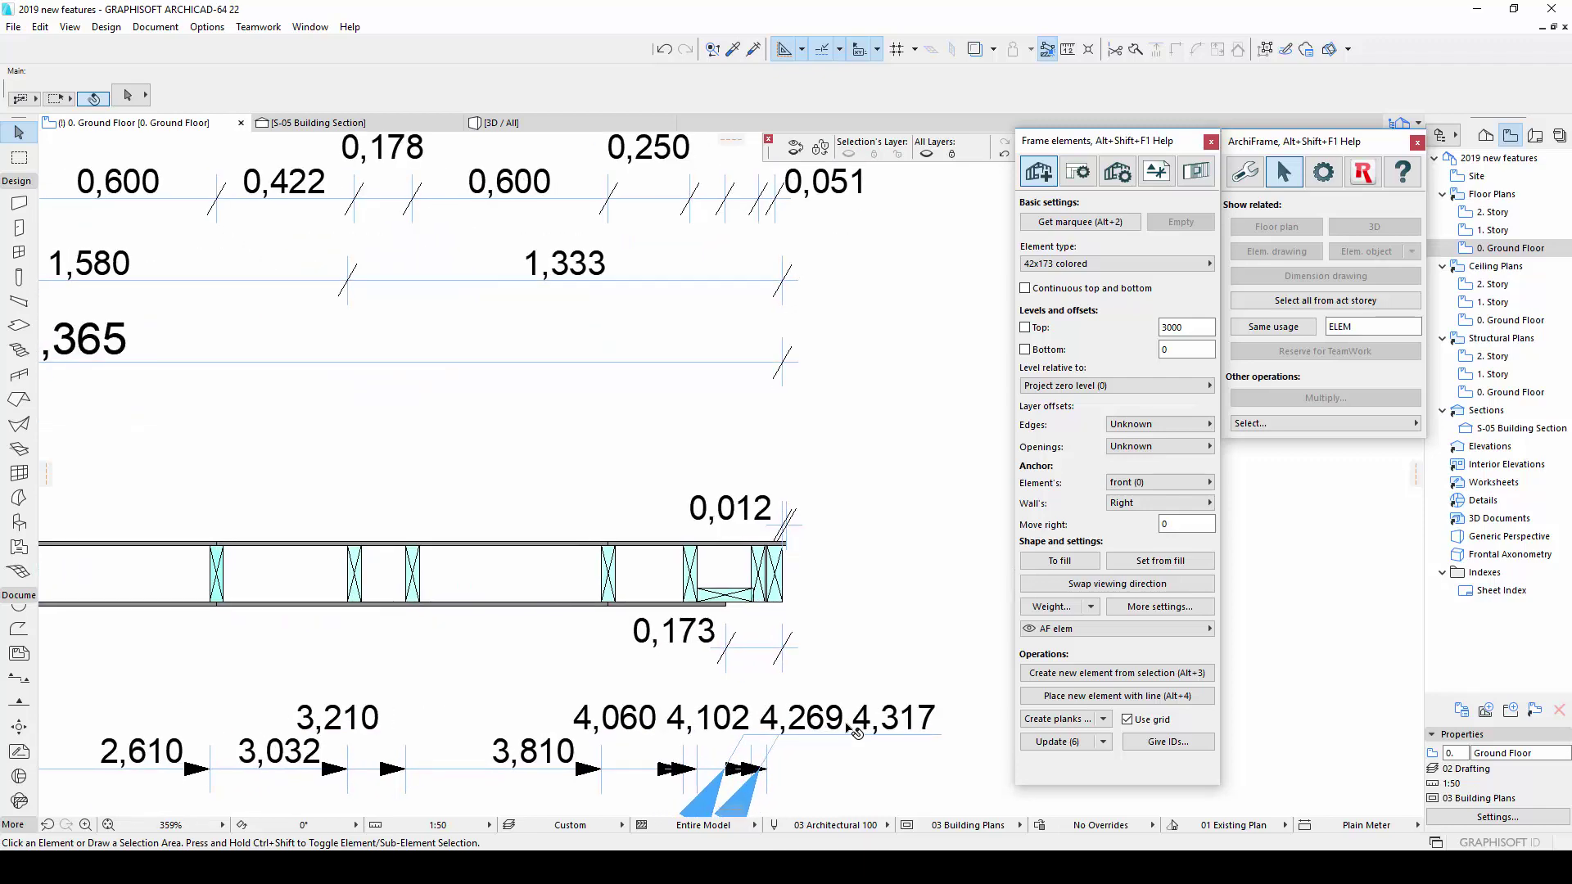
scroll(858, 629, "down", 5)
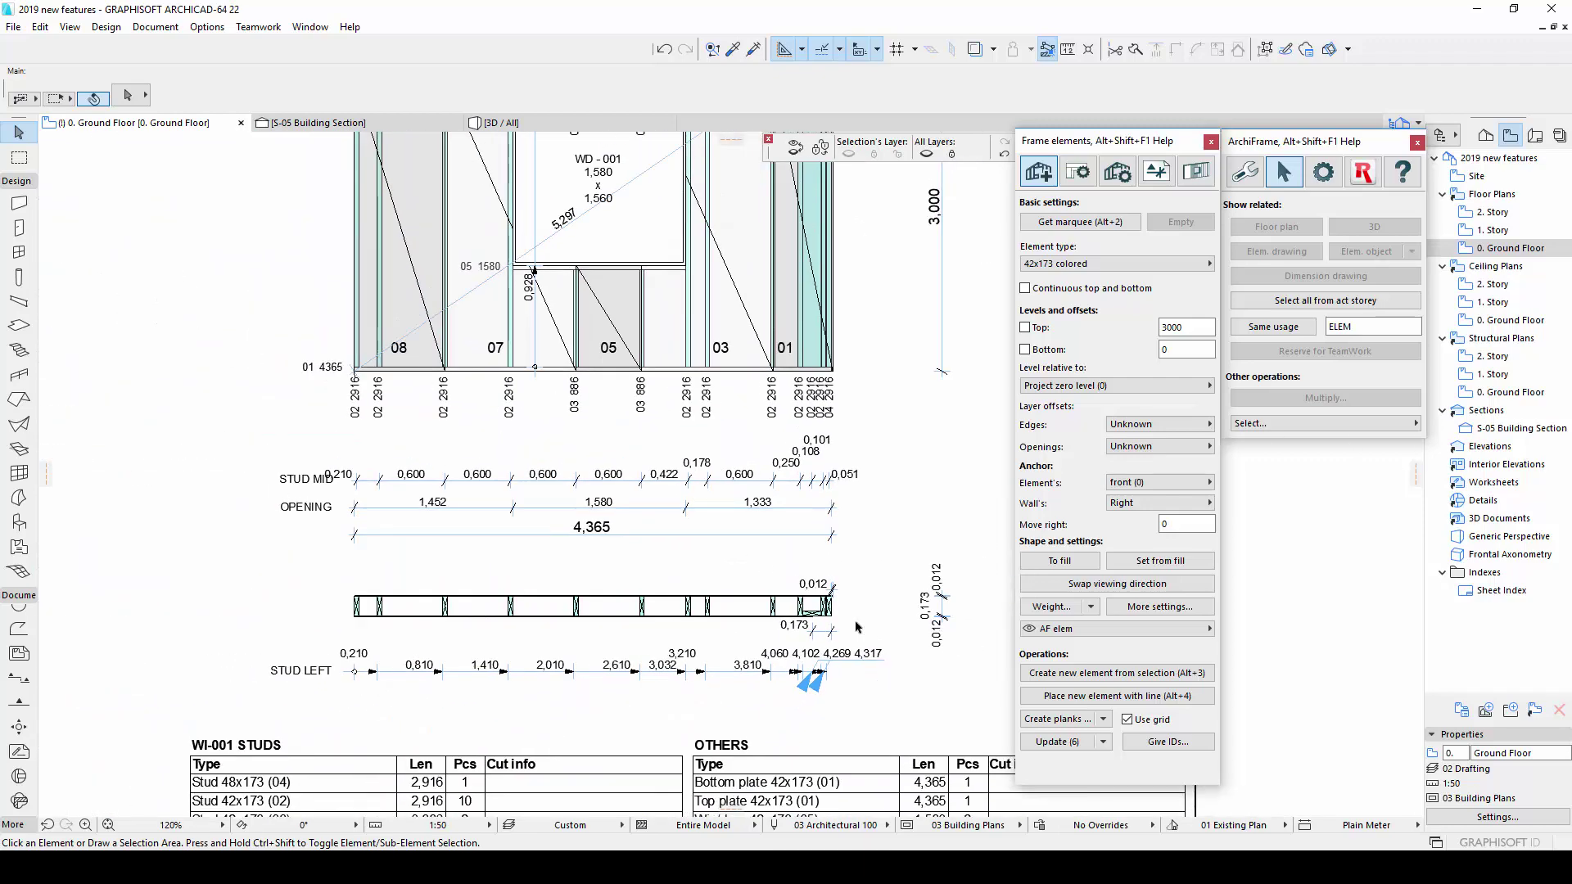
scroll(855, 627, "down", 2)
scroll(684, 271, "up", 6)
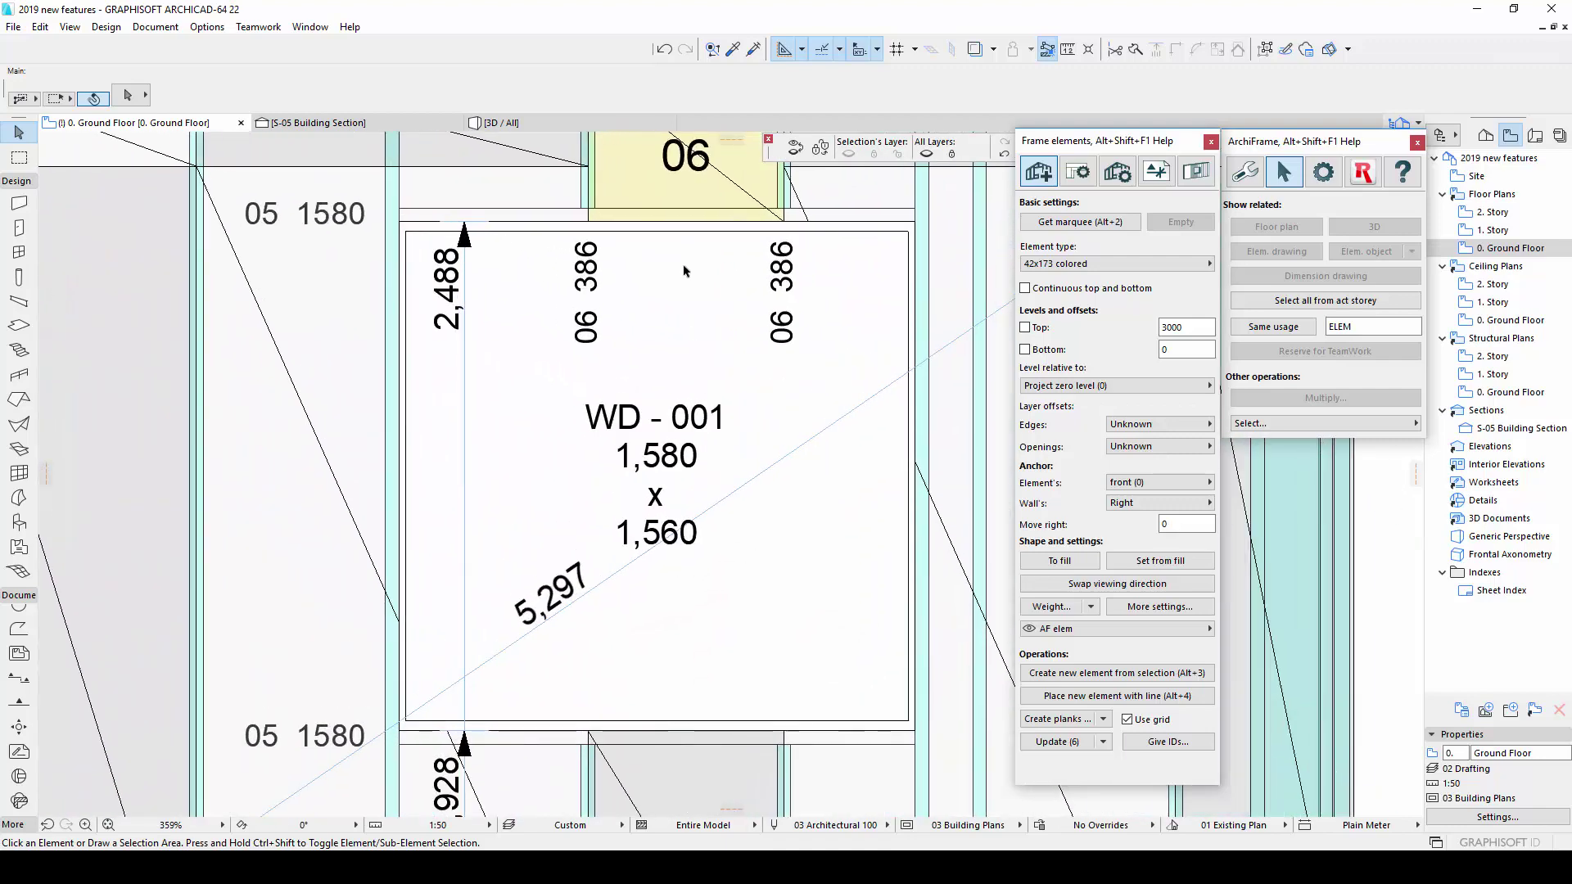
left_click(673, 233)
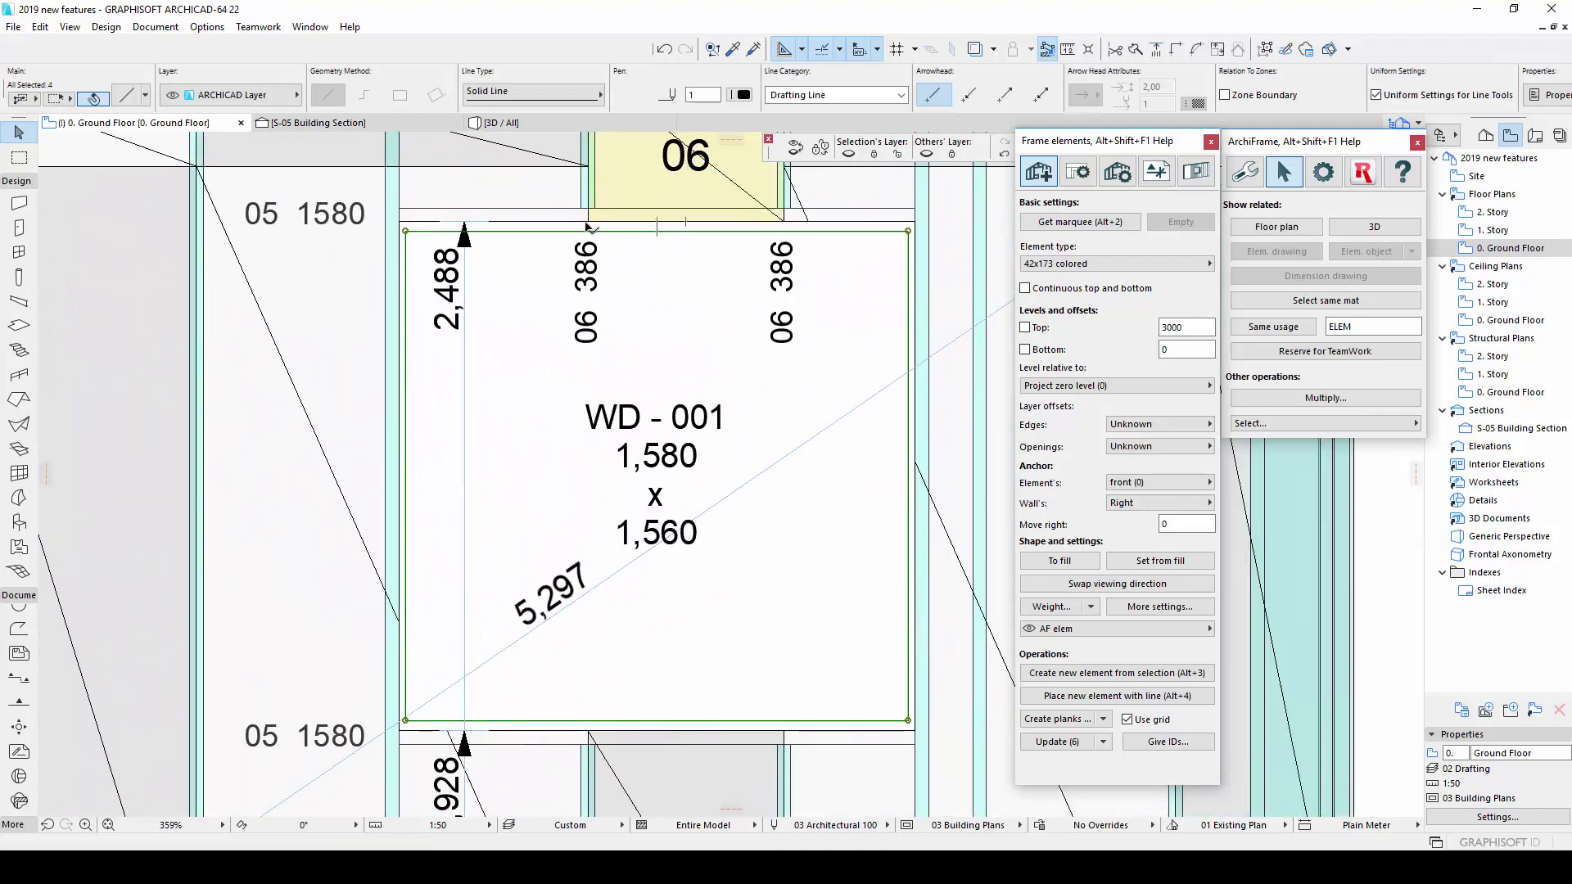
left_click(533, 123)
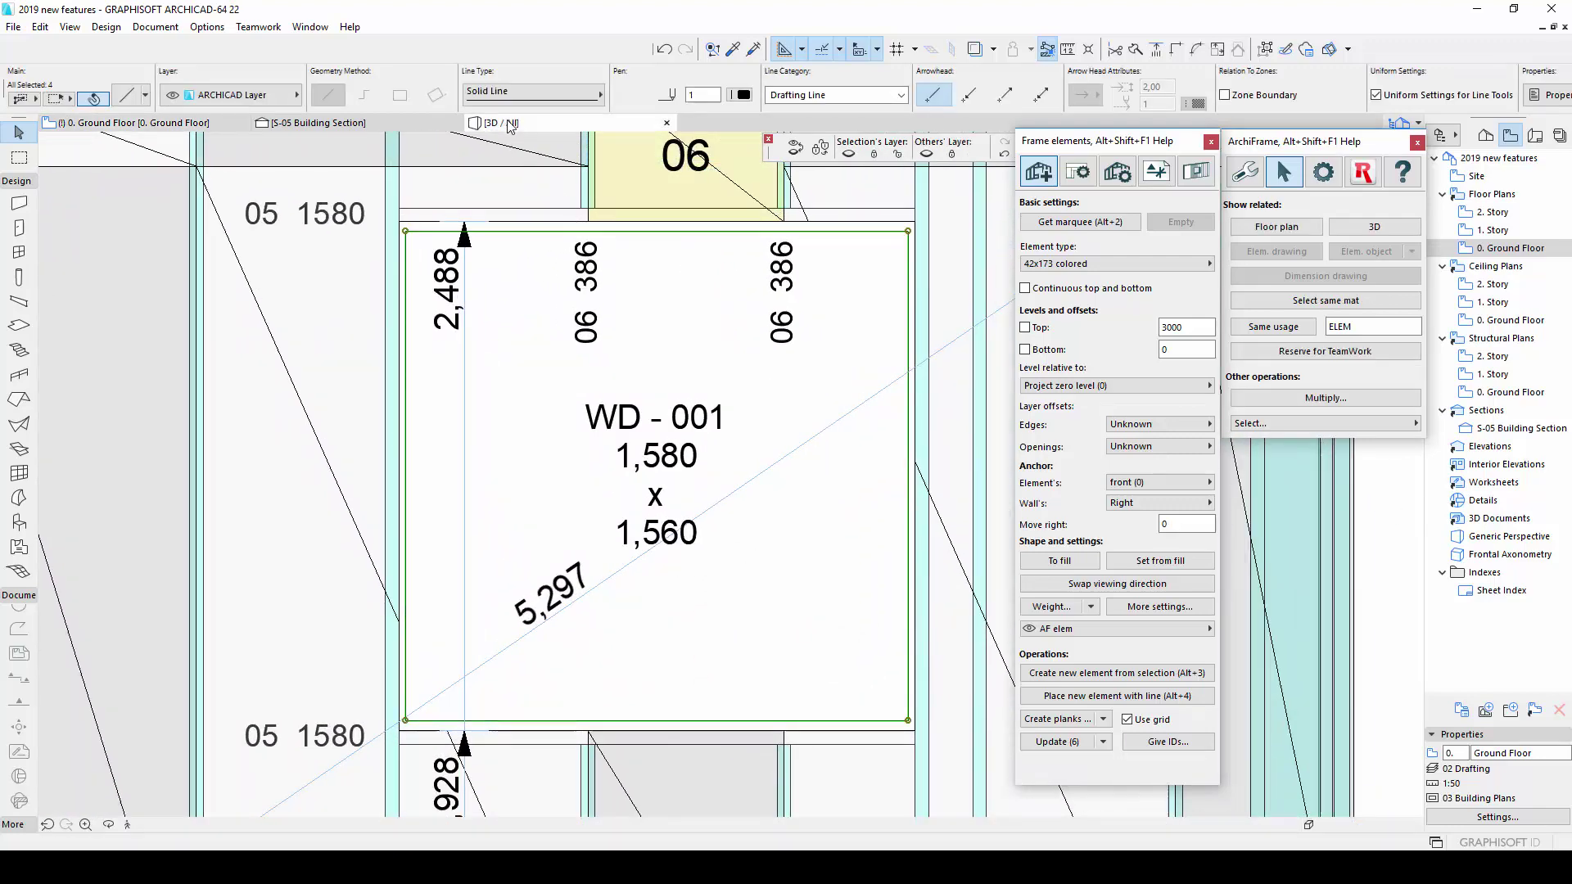
scroll(489, 516, "down", 5)
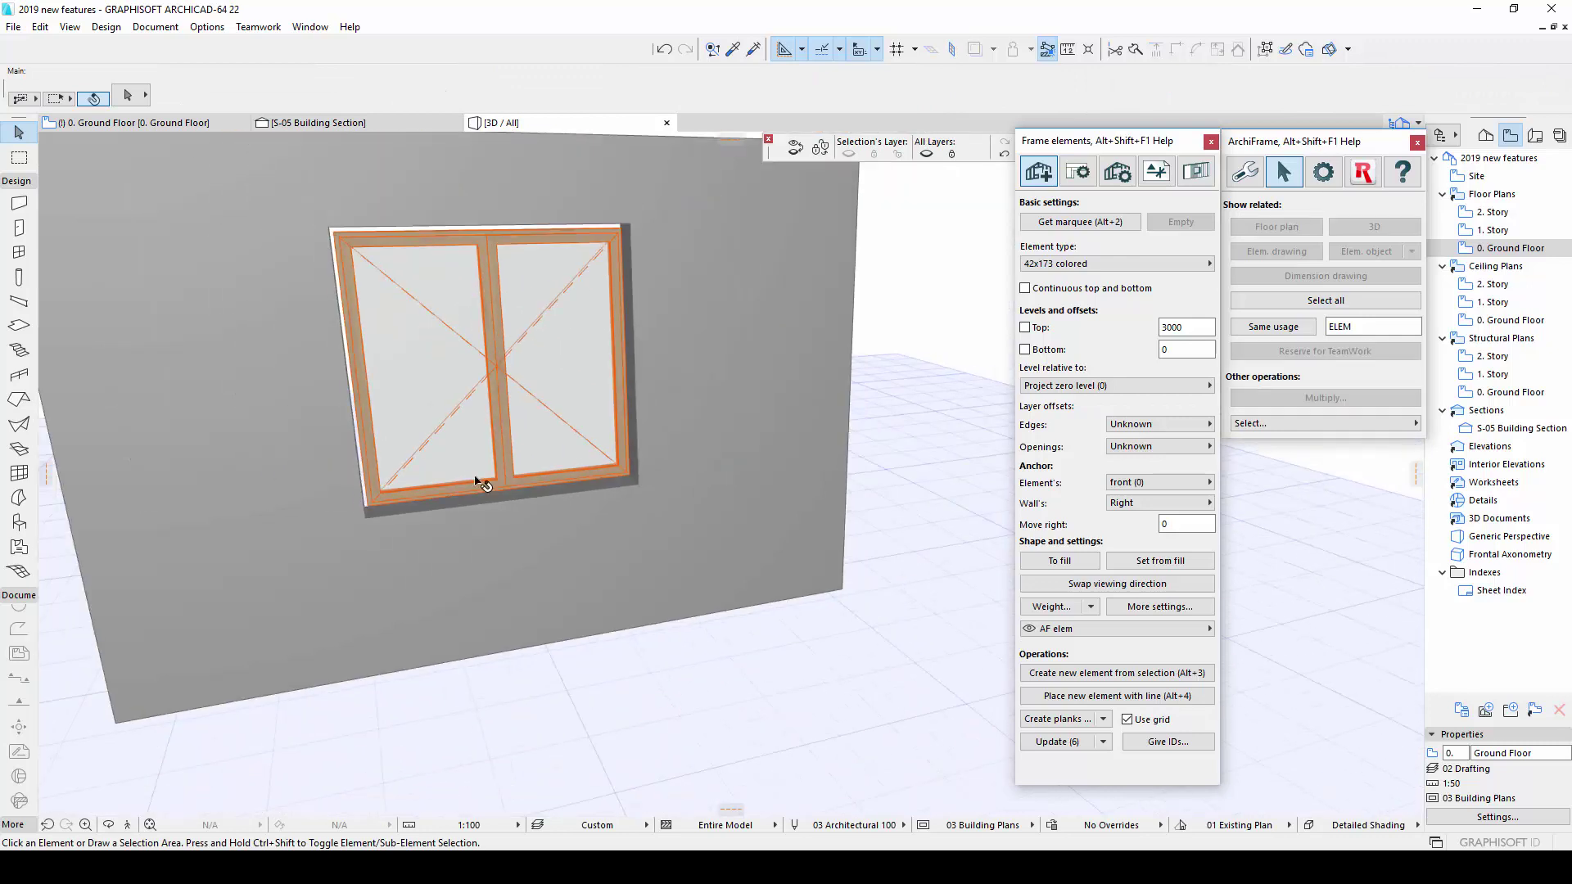
left_click_drag(456, 216, 417, 214)
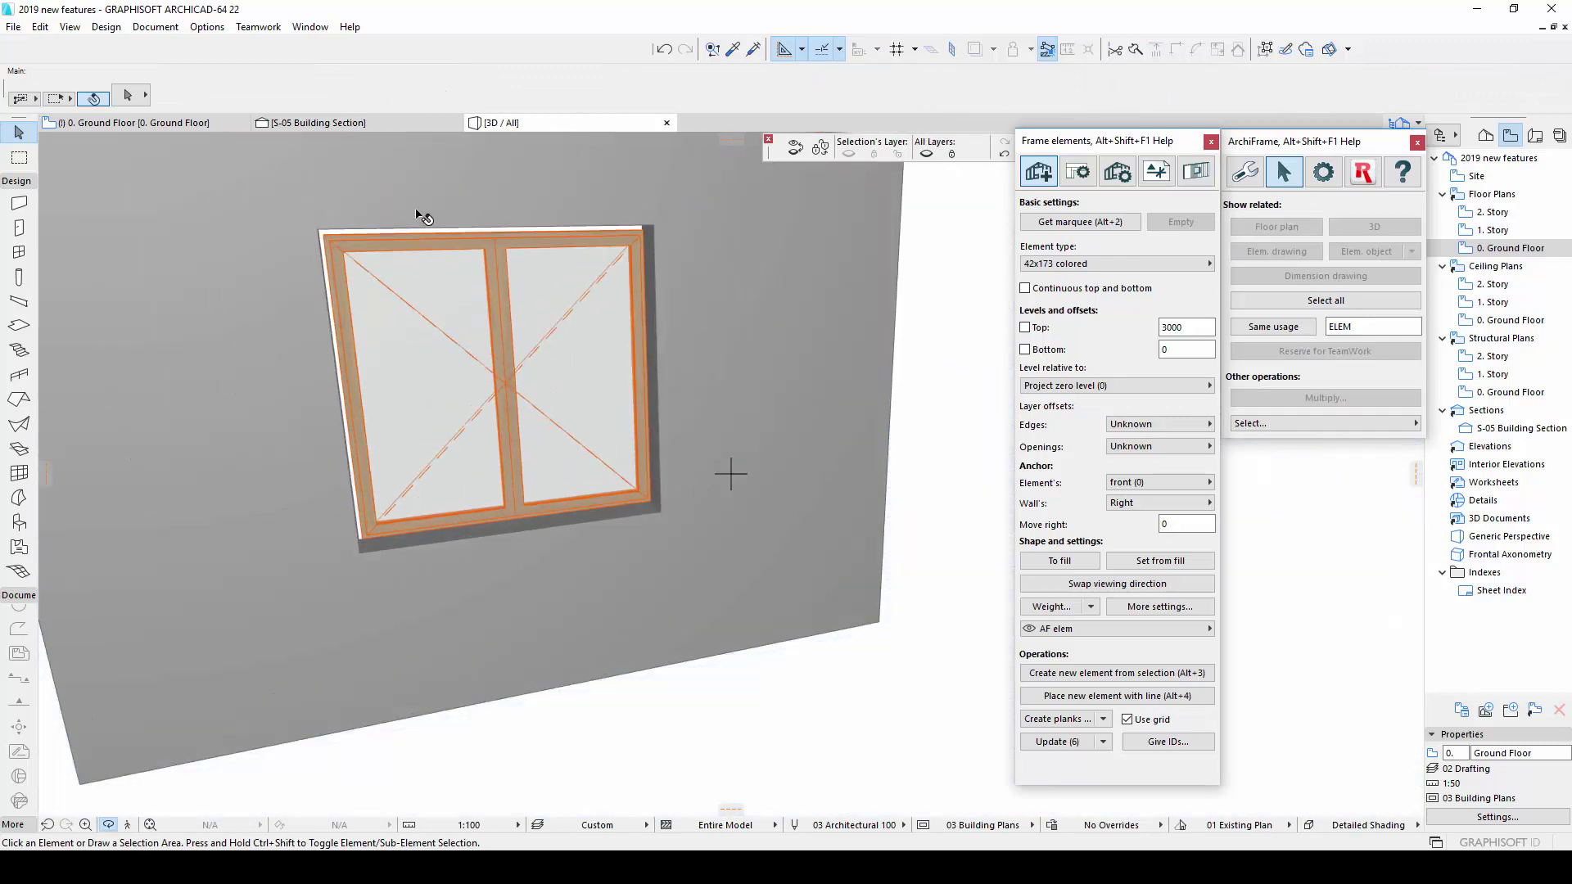
left_click_drag(400, 389, 417, 358)
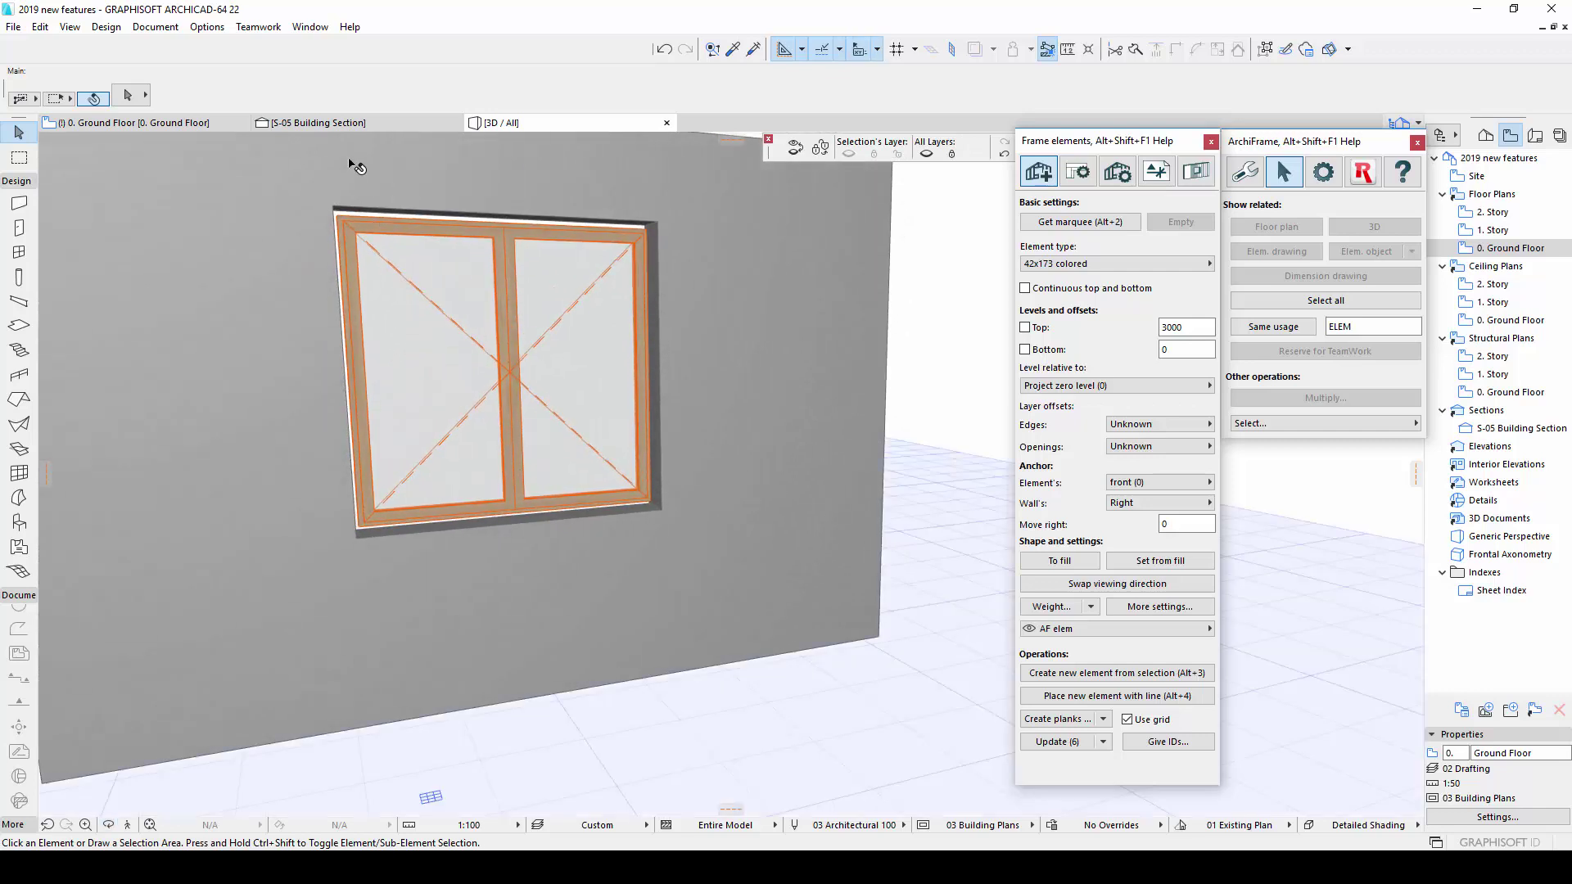
left_click(205, 123)
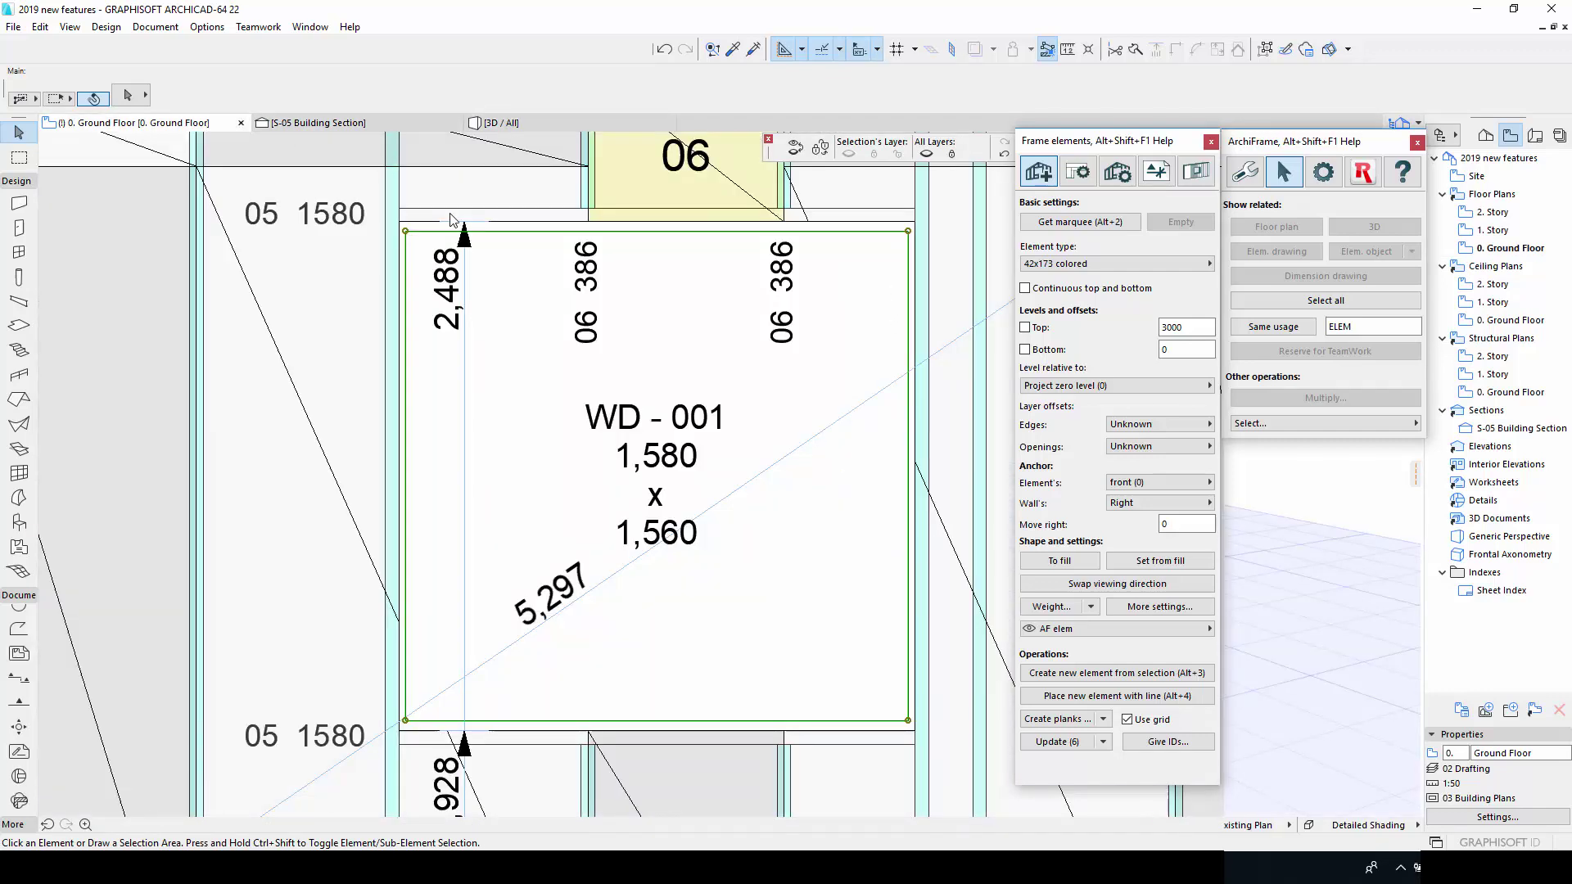
- Confirm create_openig_frame_lines is 1 in 42x173 colored, then view the window in 3D
left_click(1163, 266)
left_click(1248, 270)
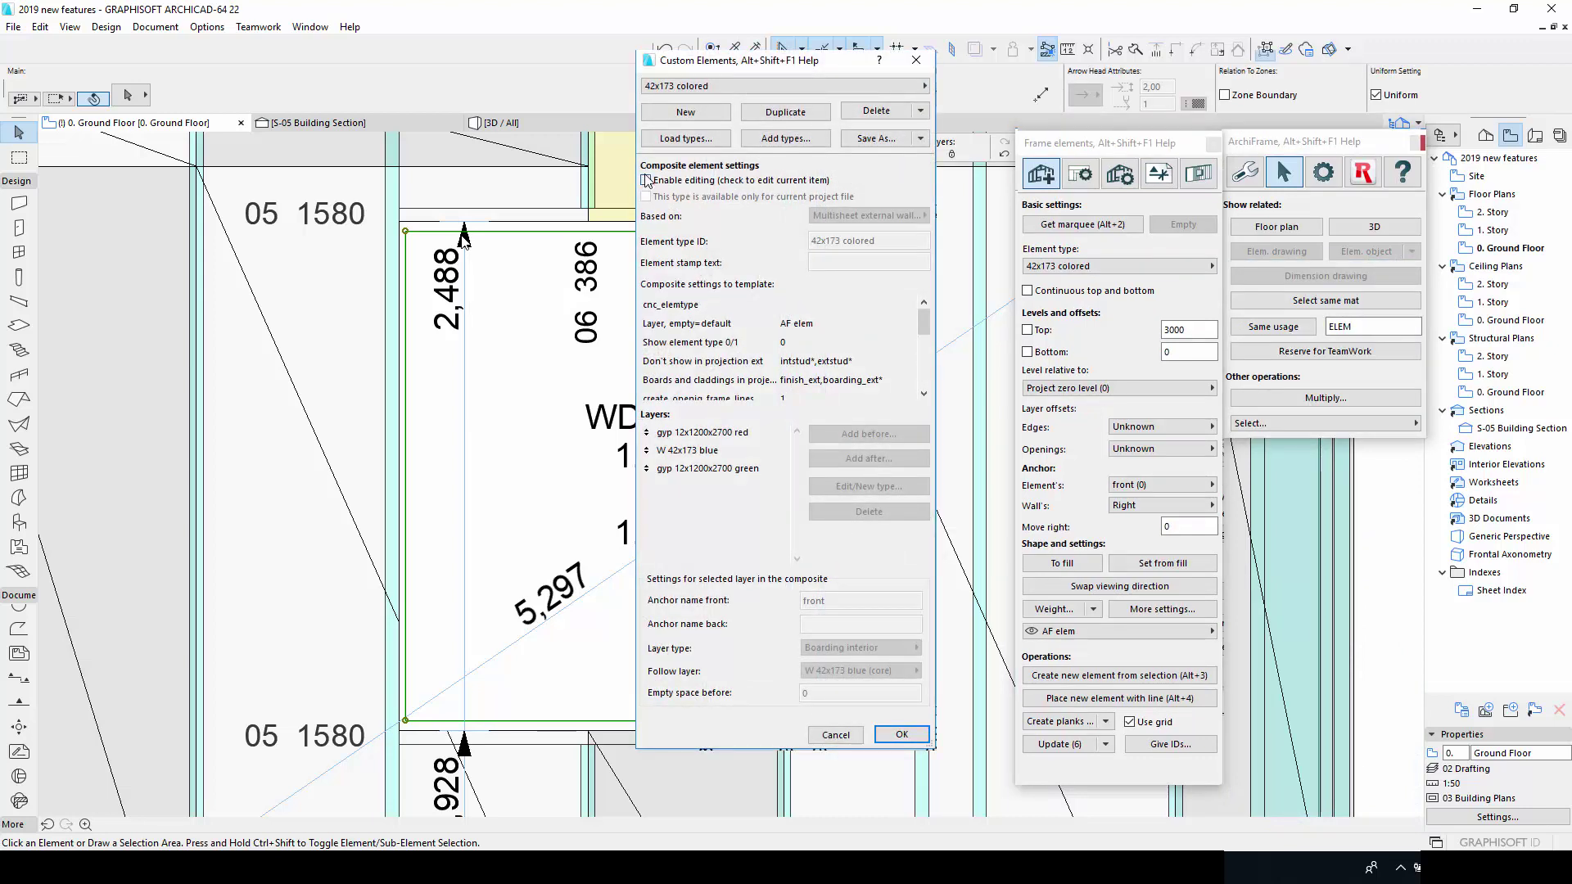
left_click(647, 180)
scroll(683, 324, "down", 3)
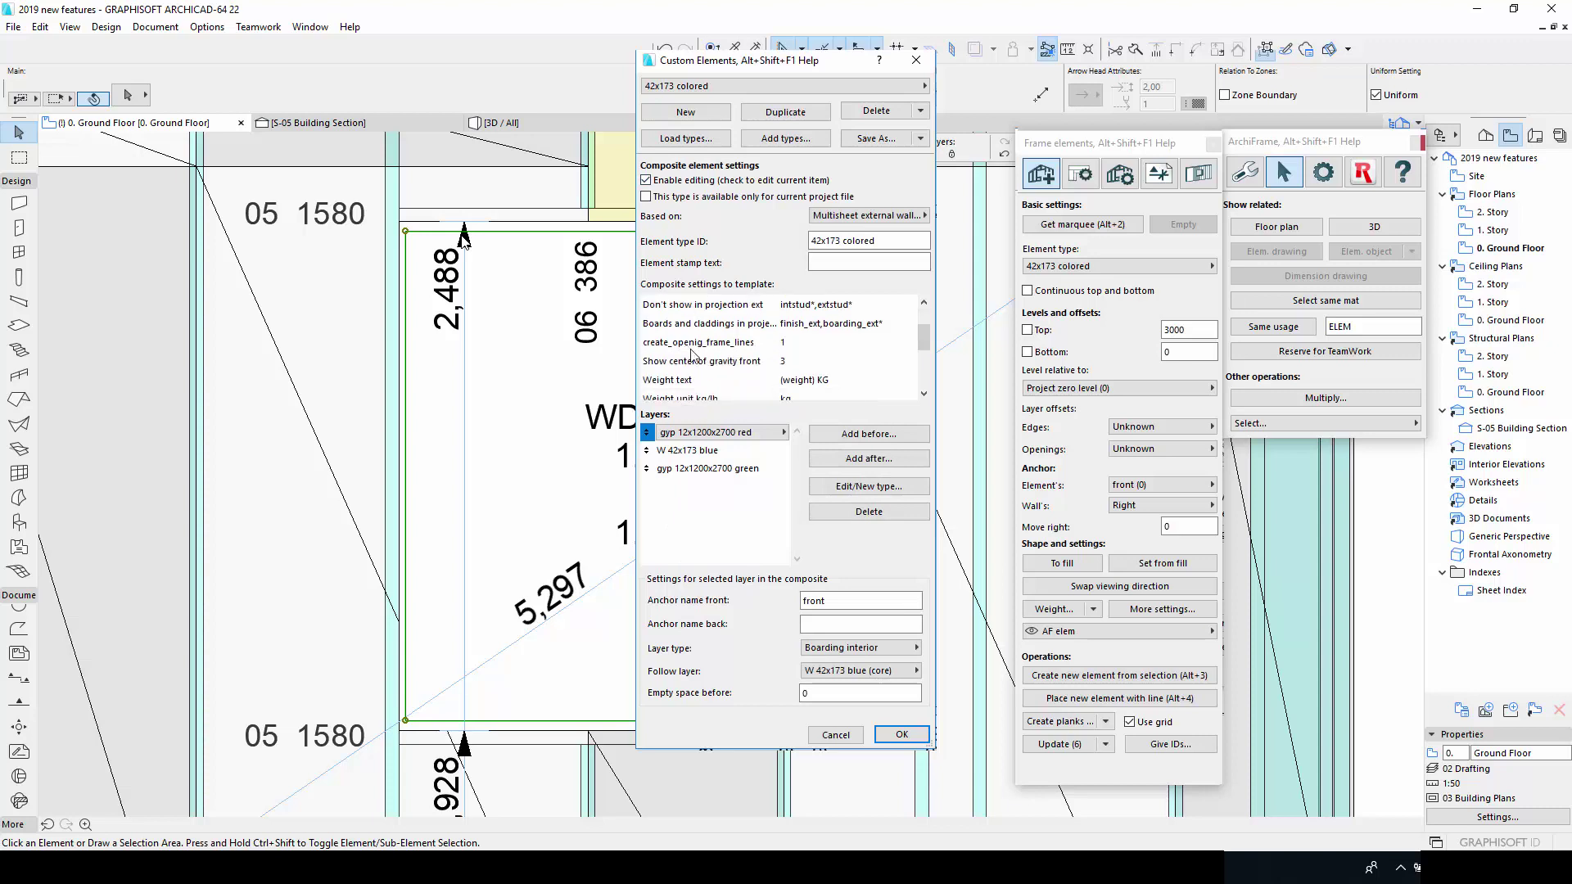
left_click(695, 344)
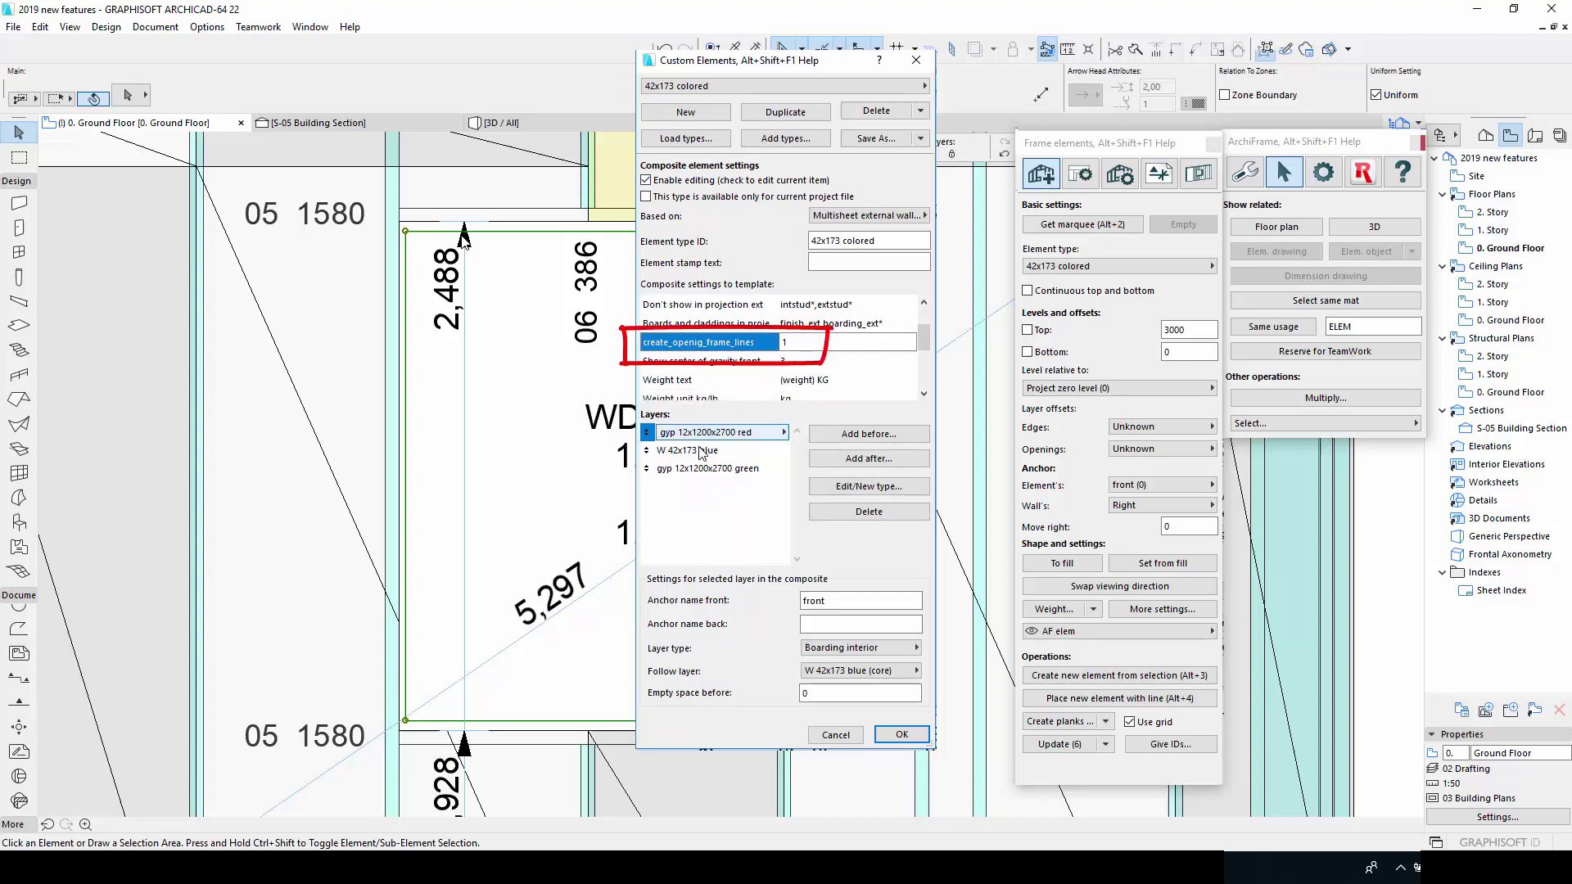
left_click(882, 737)
key("F5")
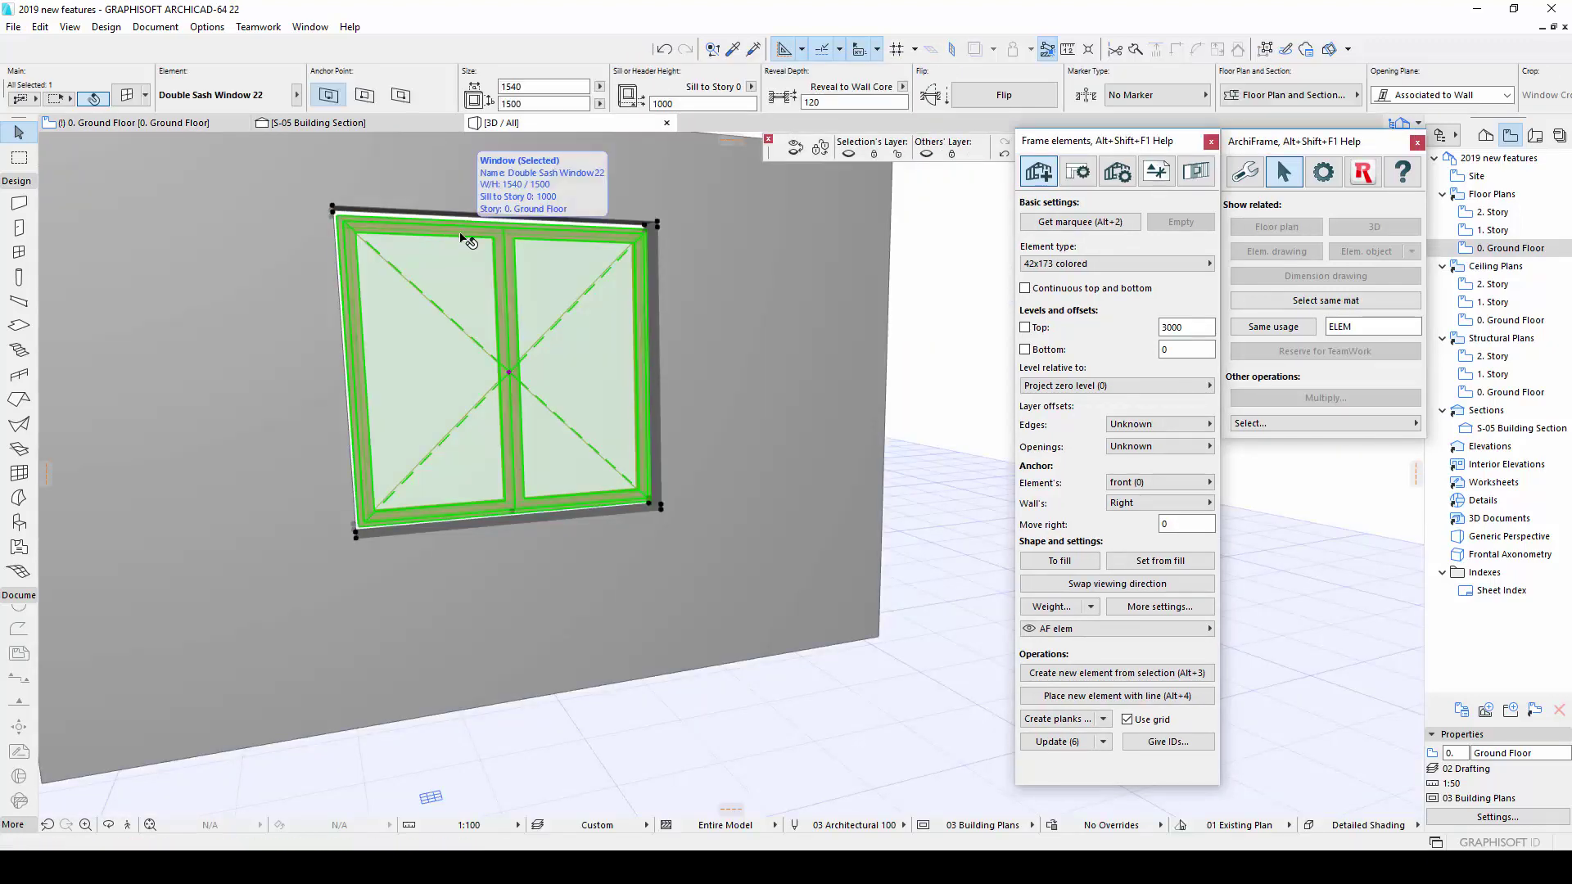
double_click(467, 240)
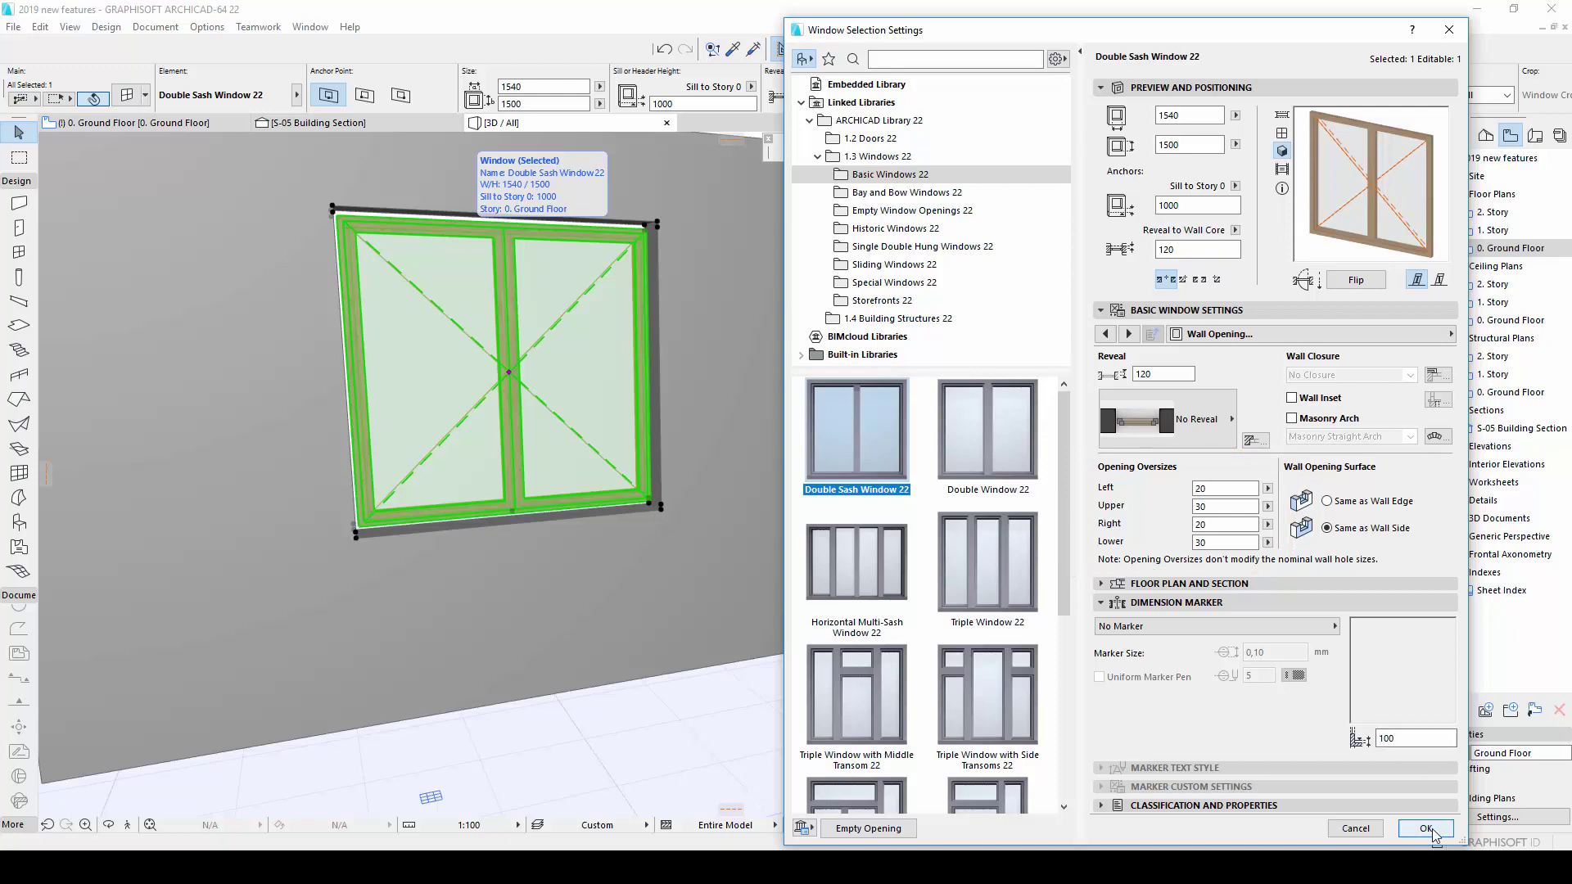
left_click(1427, 828)
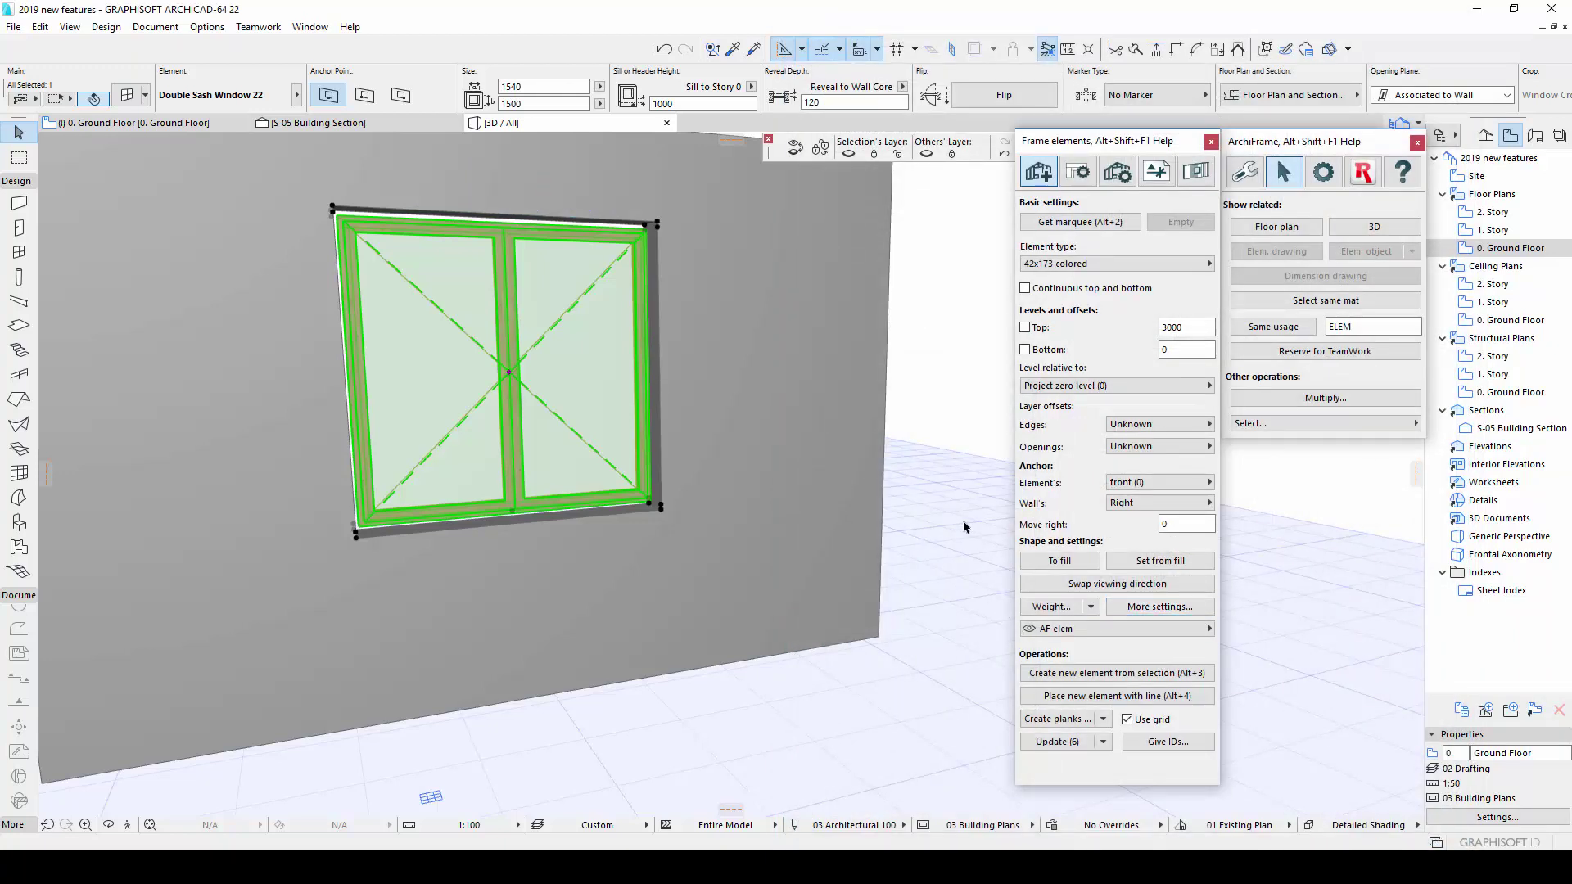
left_click(1137, 611)
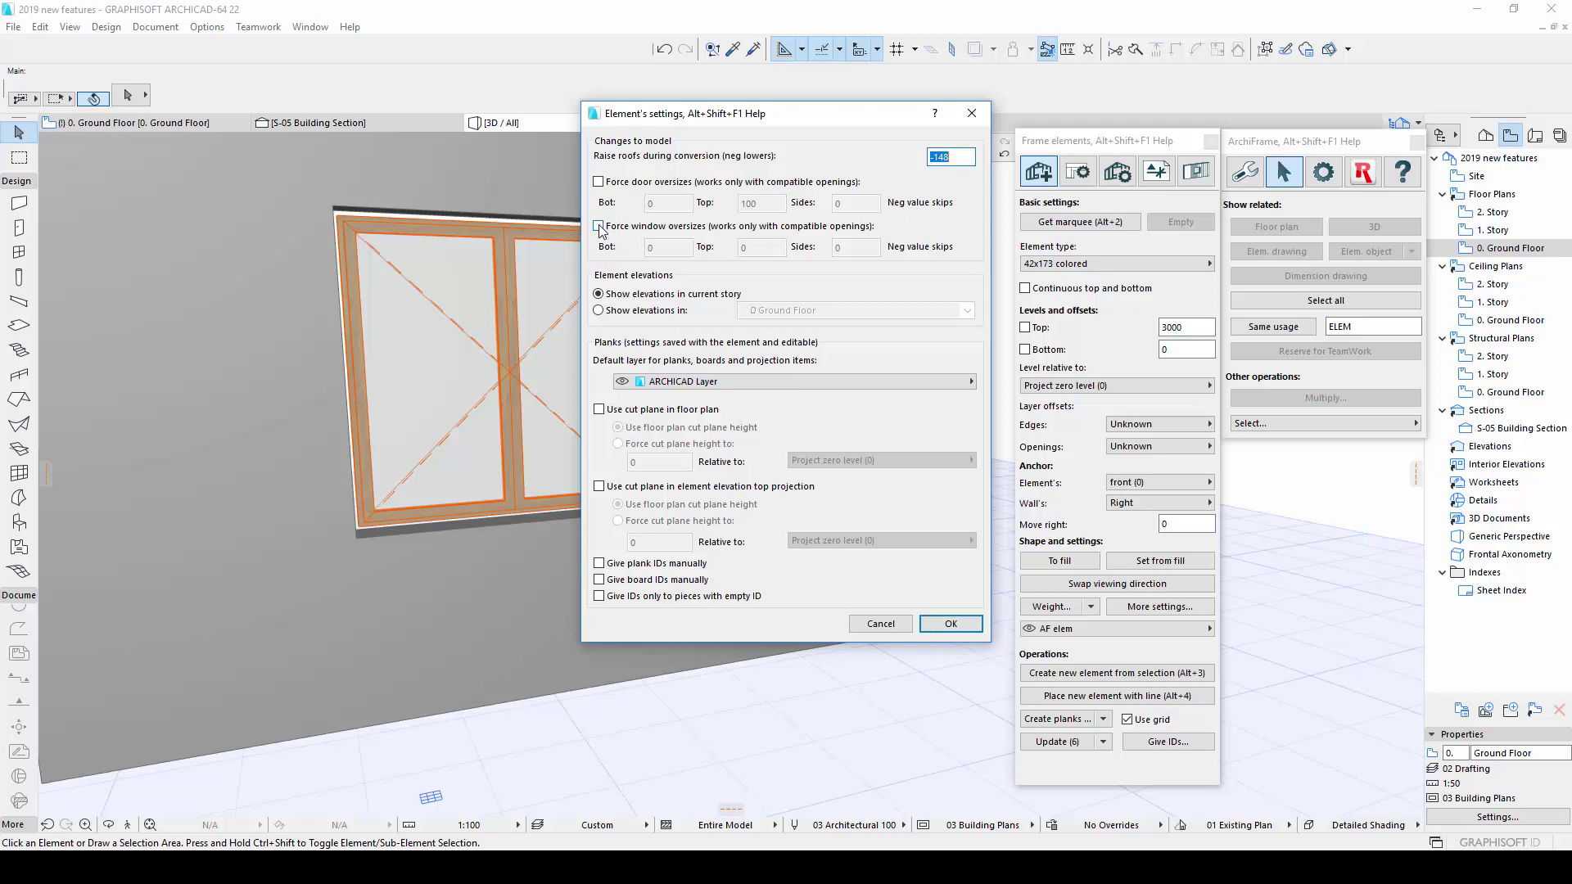
left_click(599, 228)
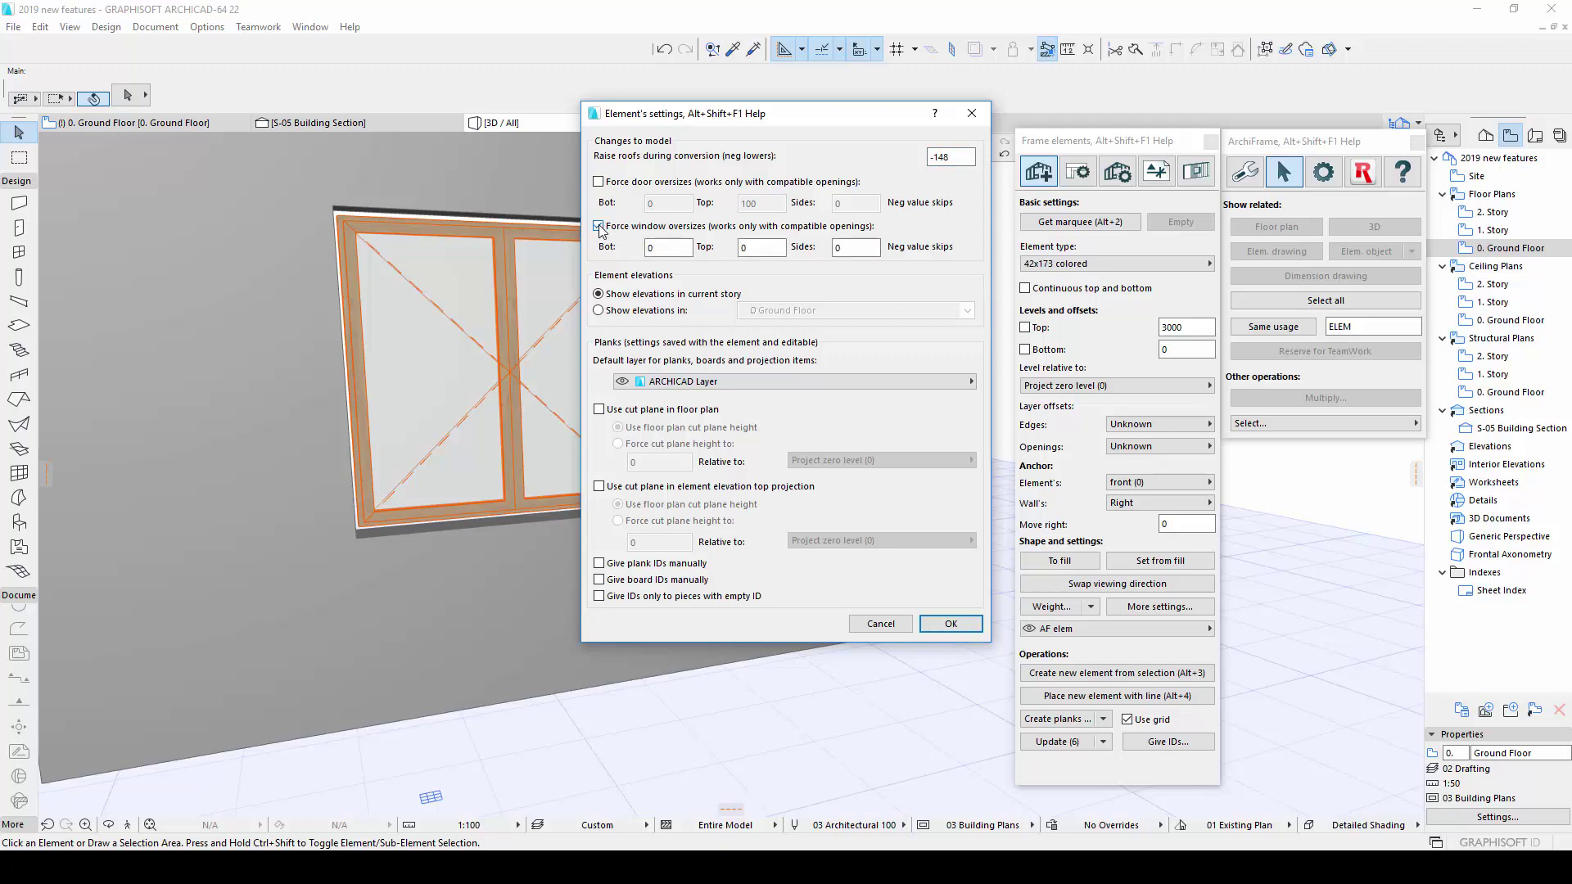
left_click(599, 227)
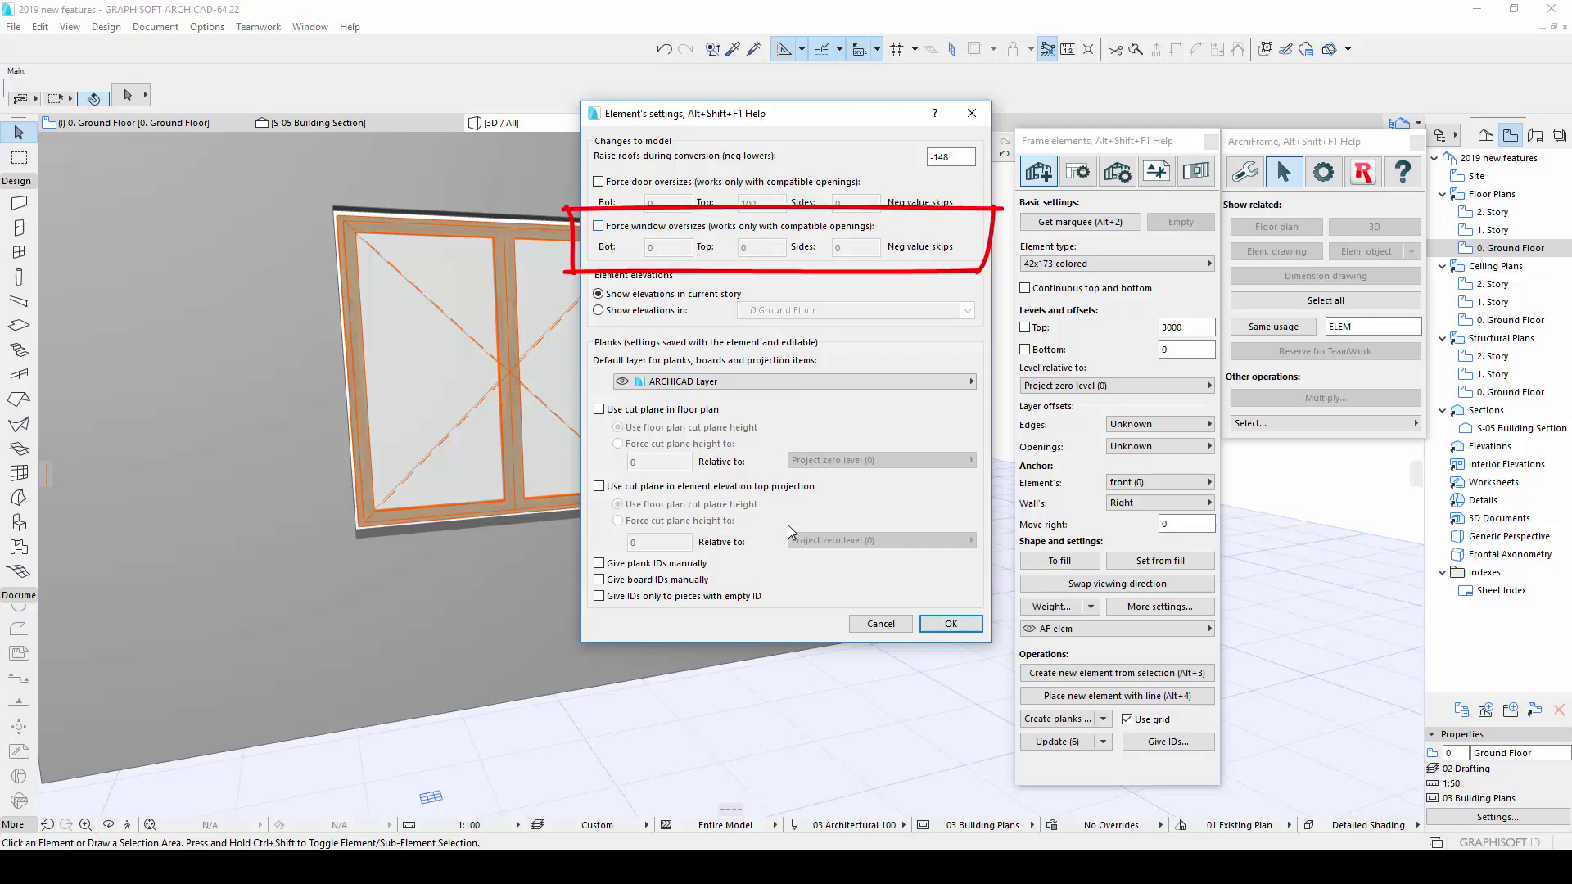
left_click(883, 625)
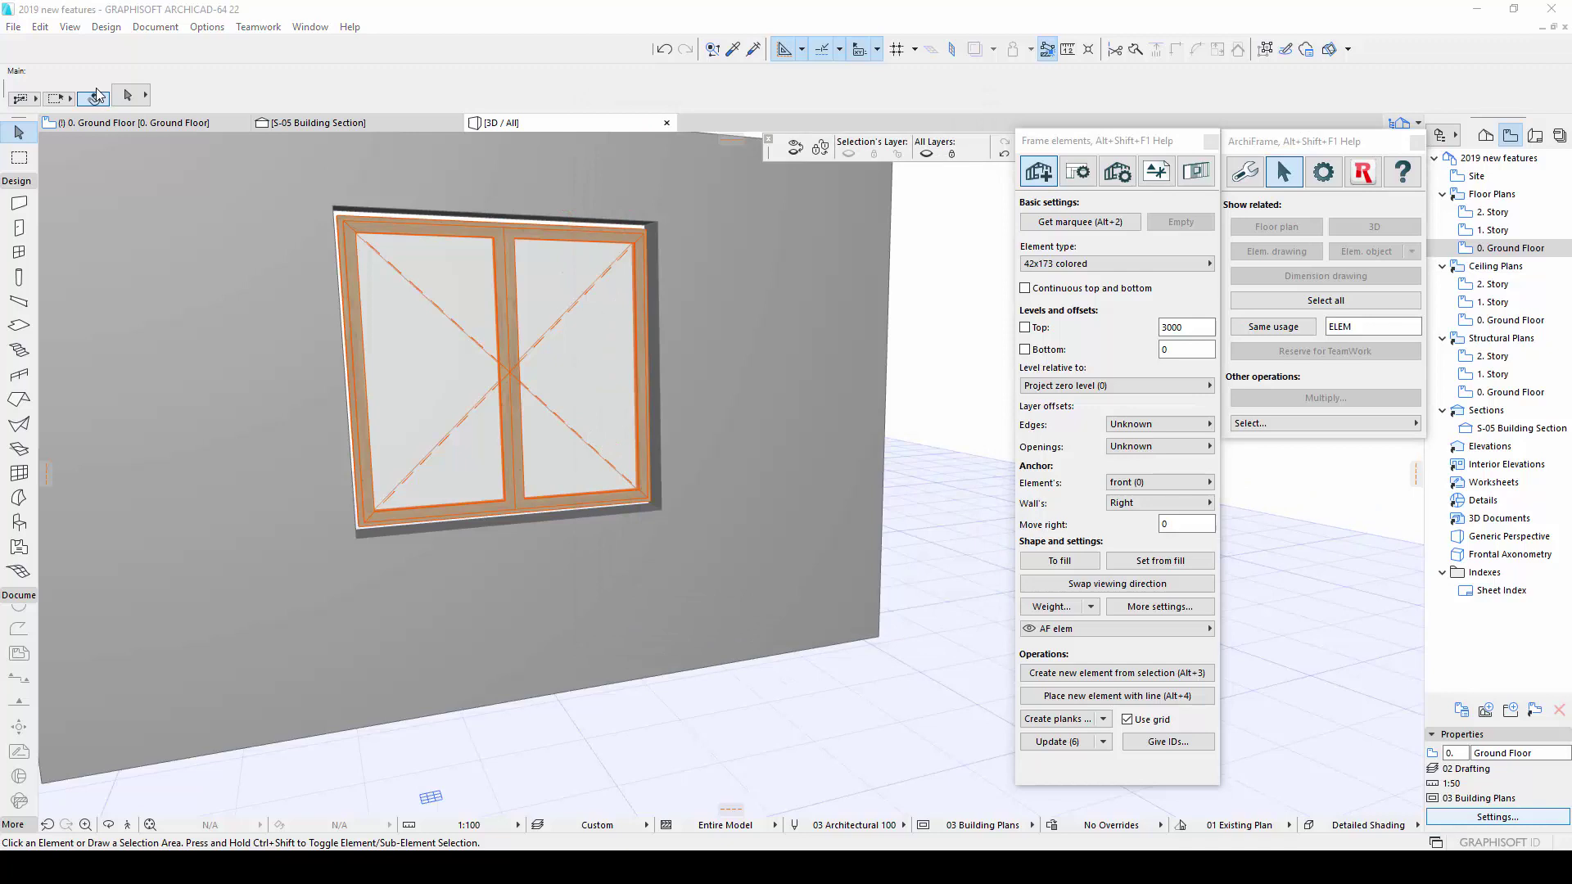
- On the 0. Ground Floor plan, select the wall panel group and open ArchiFrame help for it
left_click(96, 124)
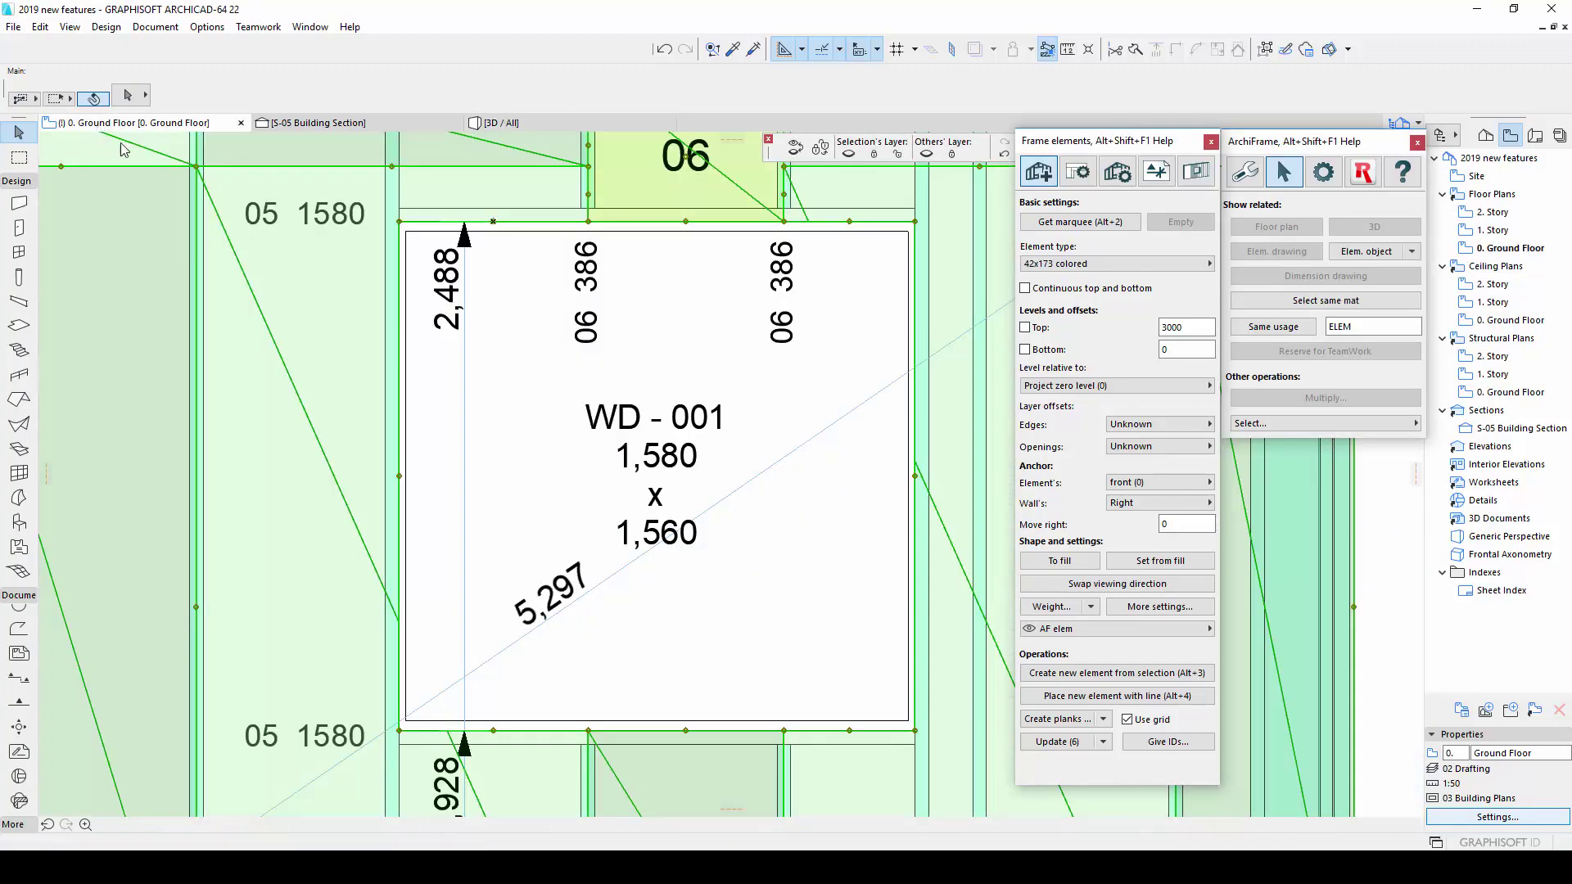
left_click(176, 316)
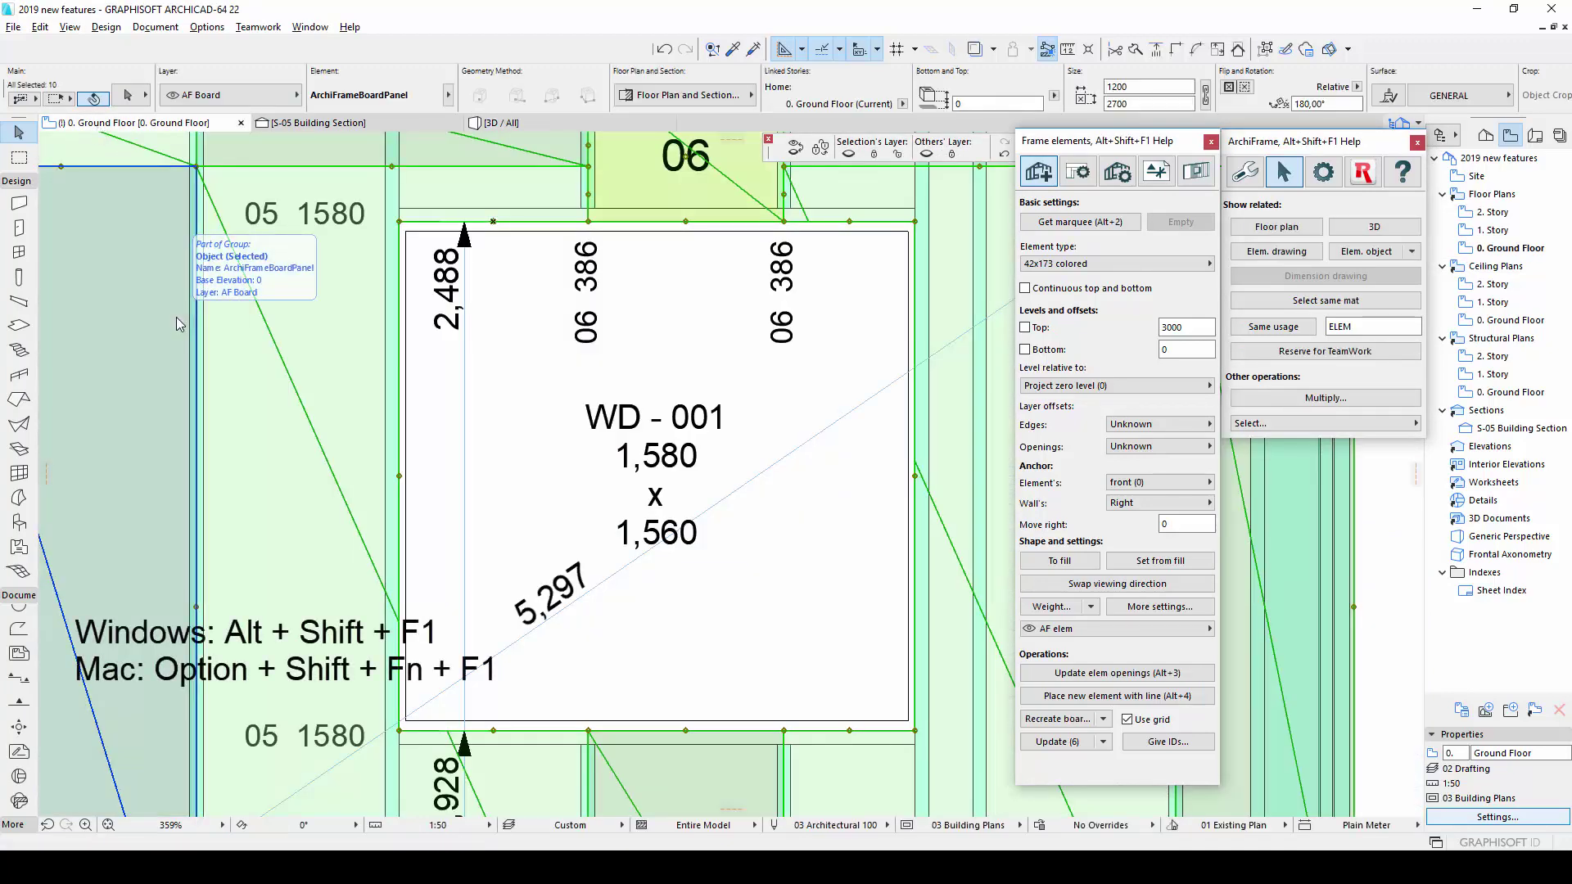
key("alt+shift+F1")
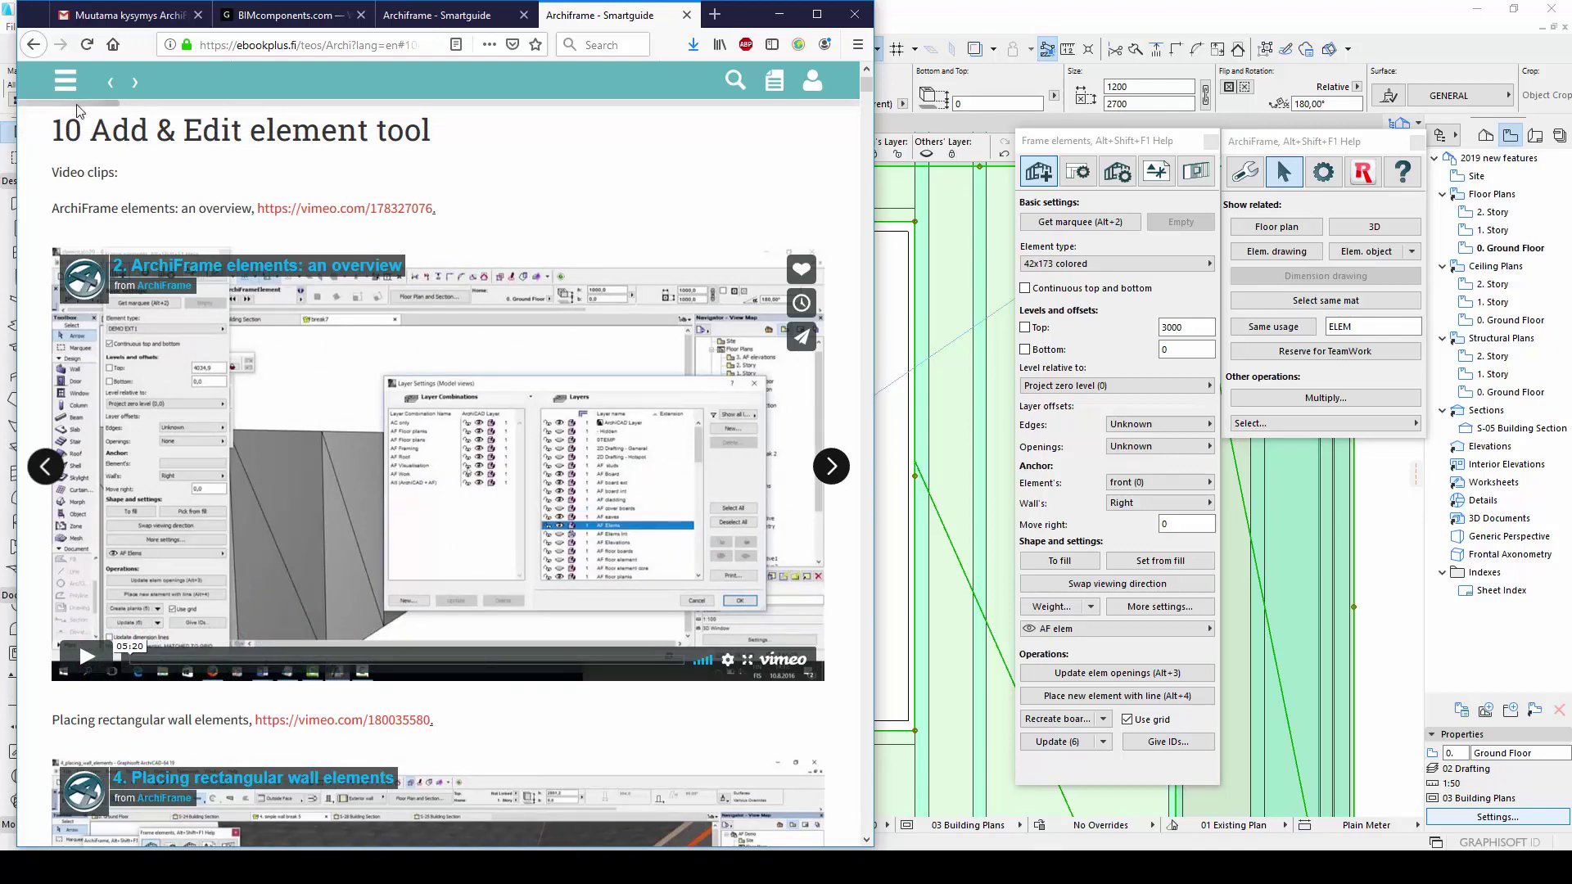
- Browse the help's table of contents, expanding the Extended tool palette chapter
left_click(67, 85)
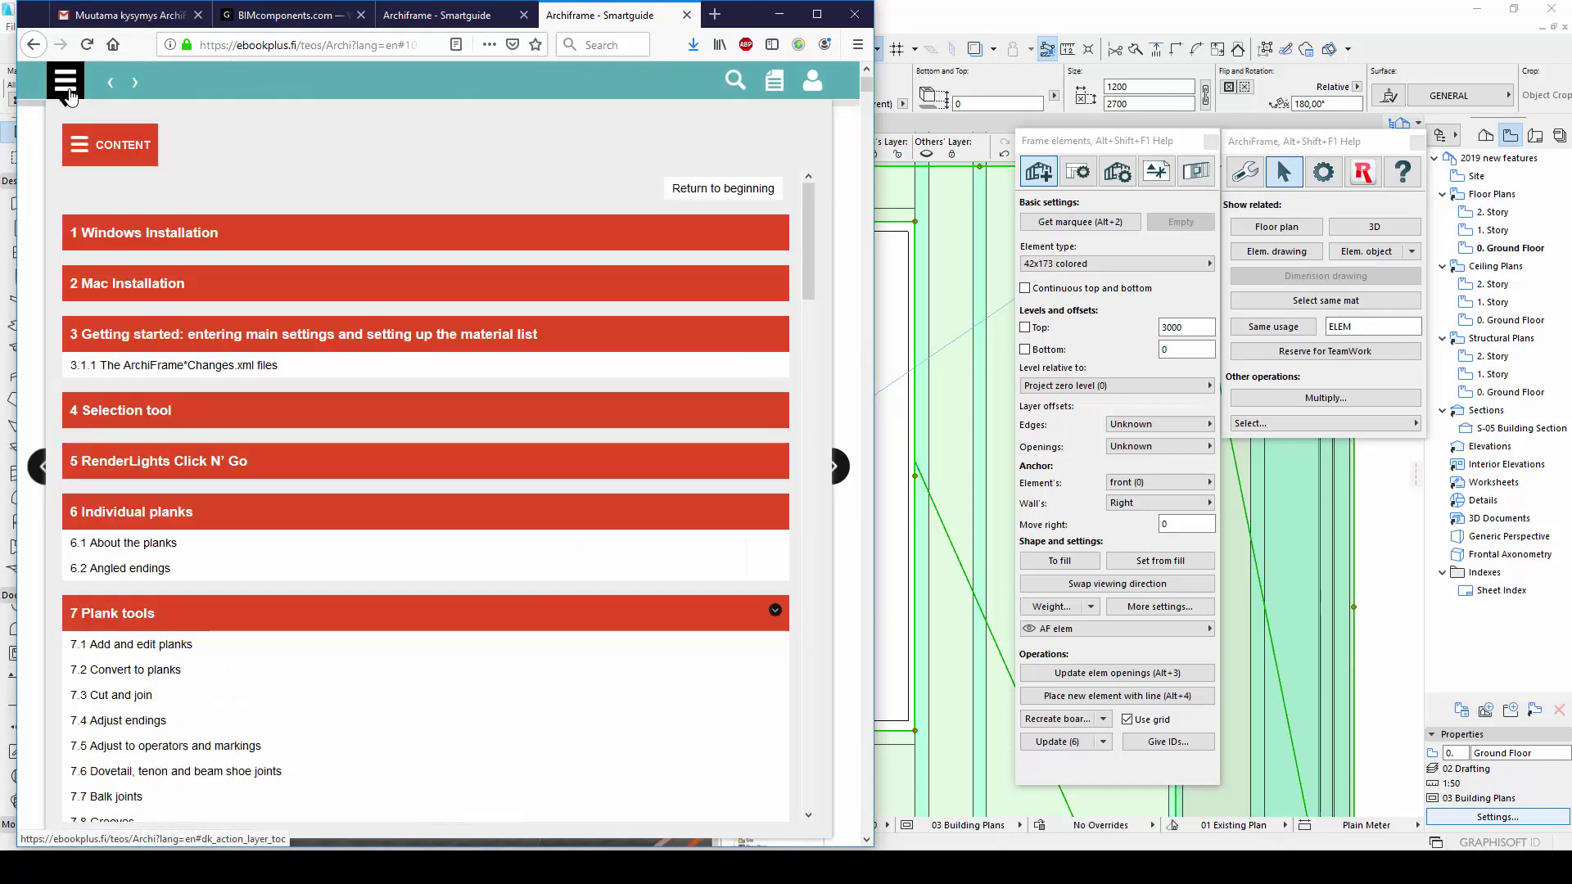
scroll(203, 364, "down", 7)
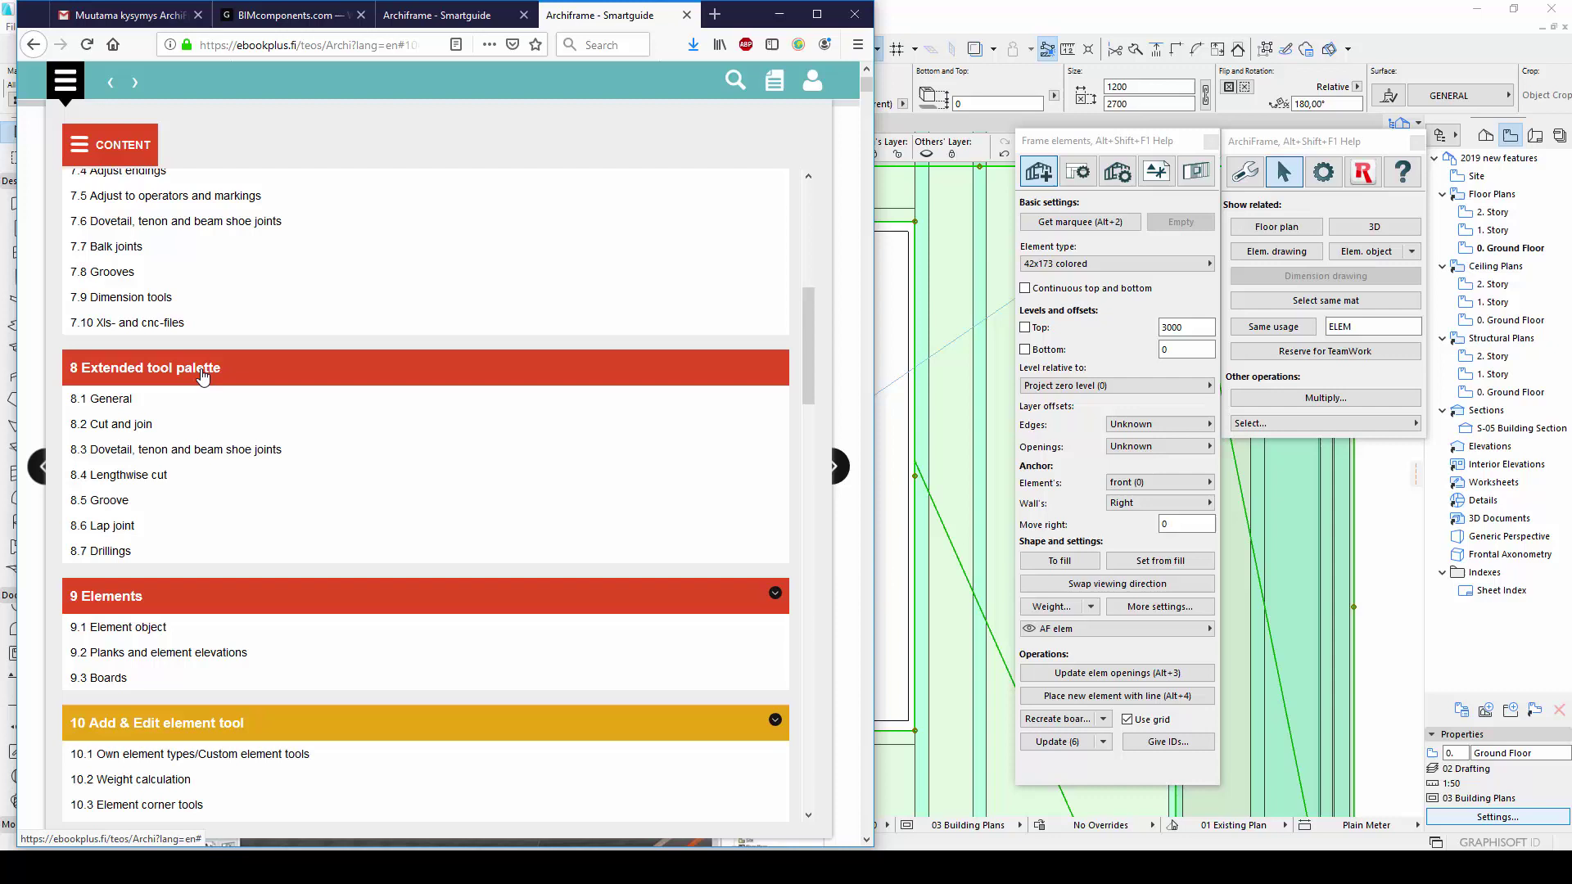
left_click(203, 376)
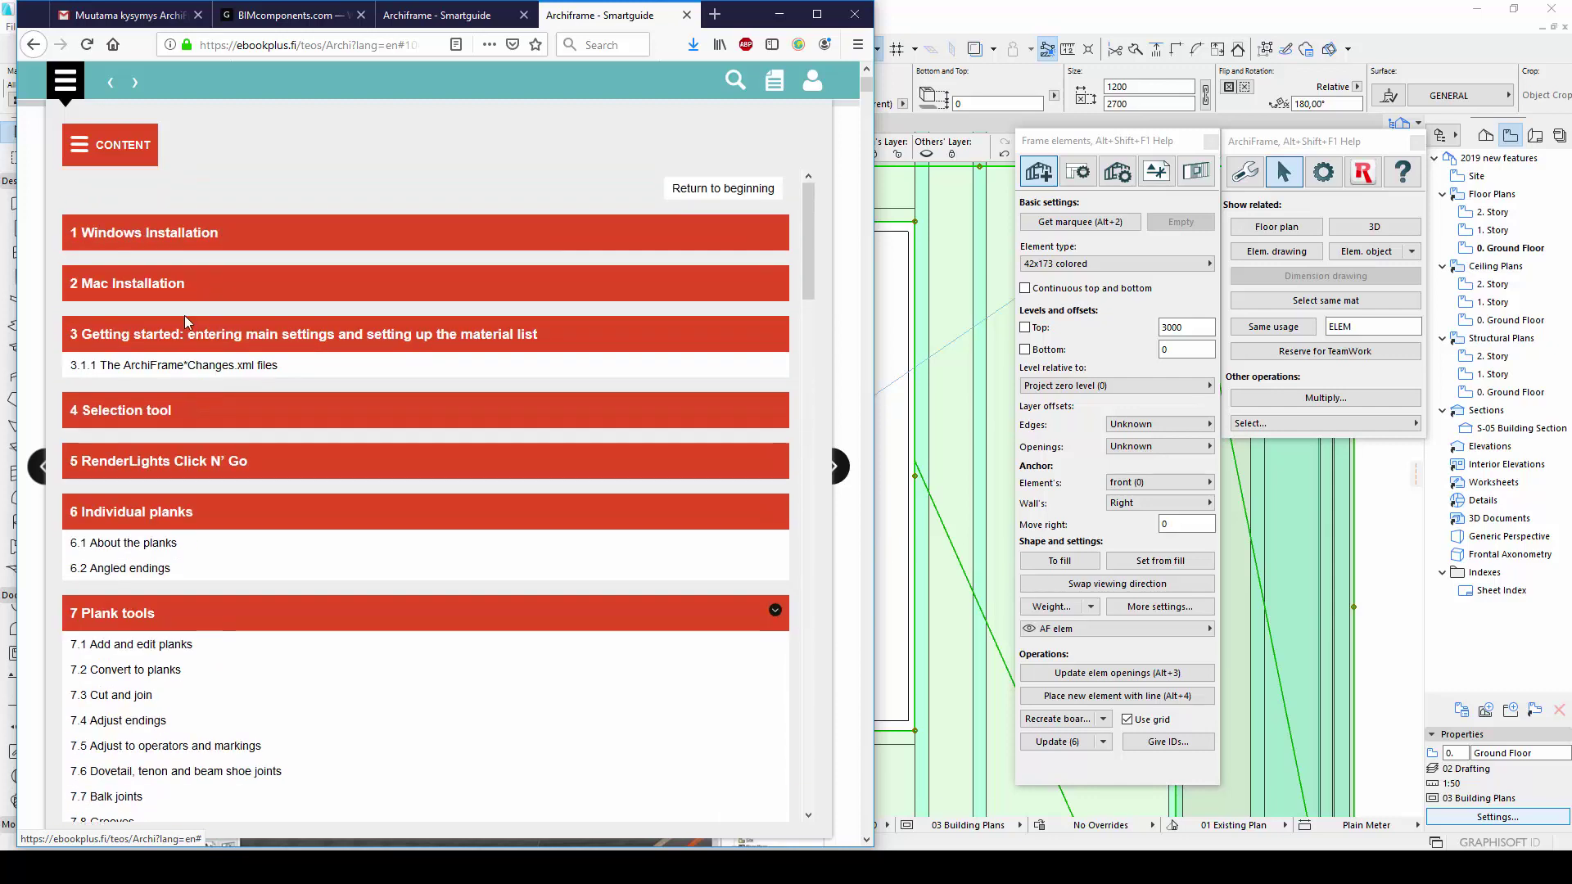
left_click(66, 80)
- Search the help for 'rafter' and open the 12.7 Hip and valley rafter result
left_click(735, 79)
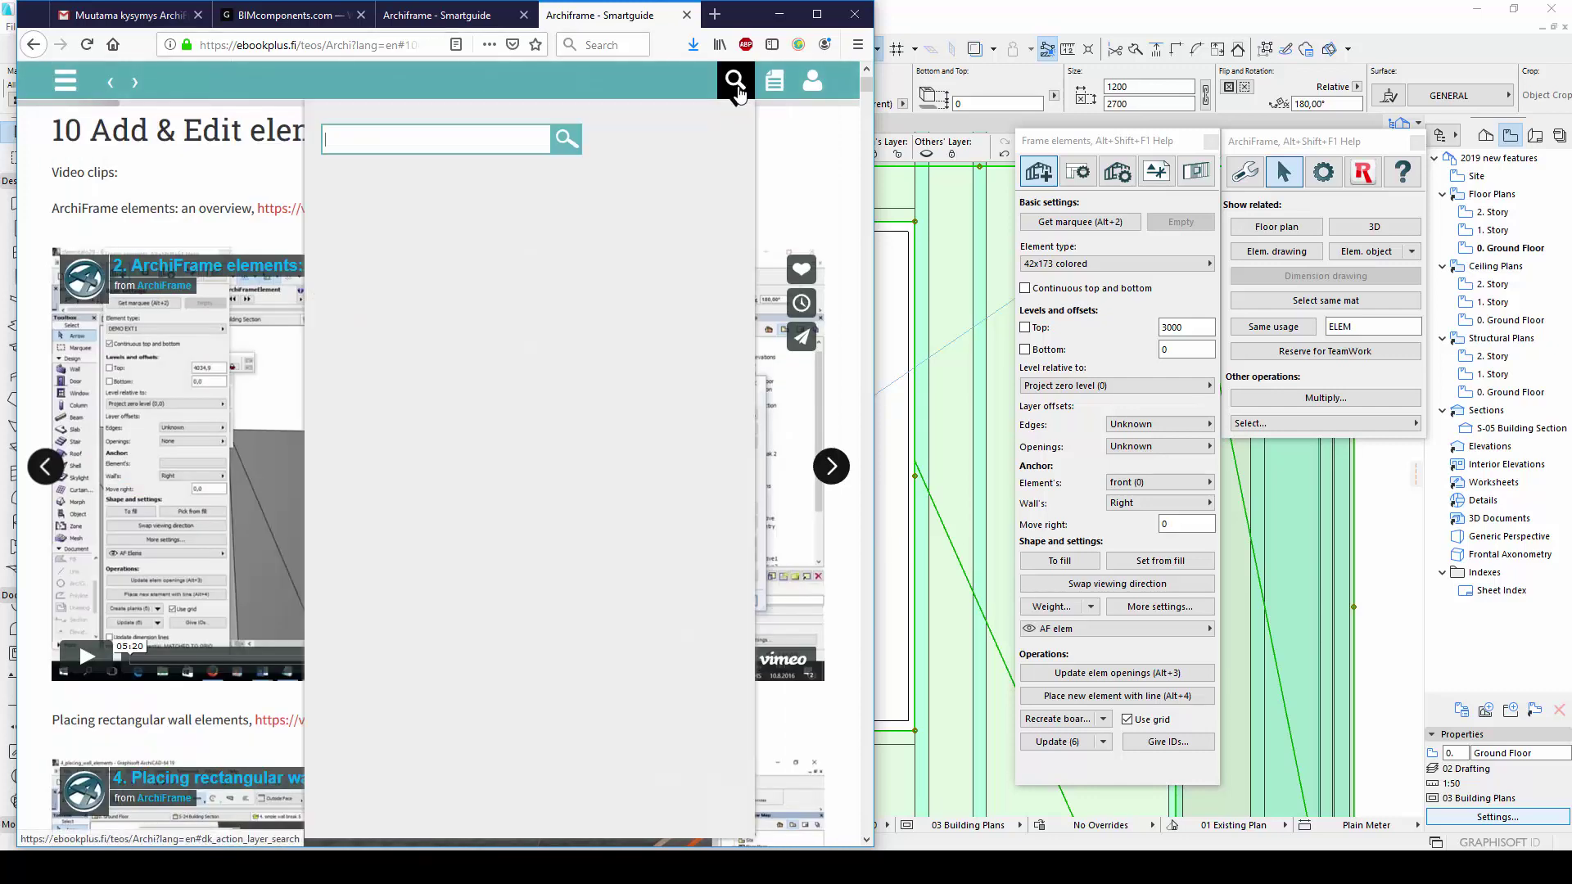
type("rafter")
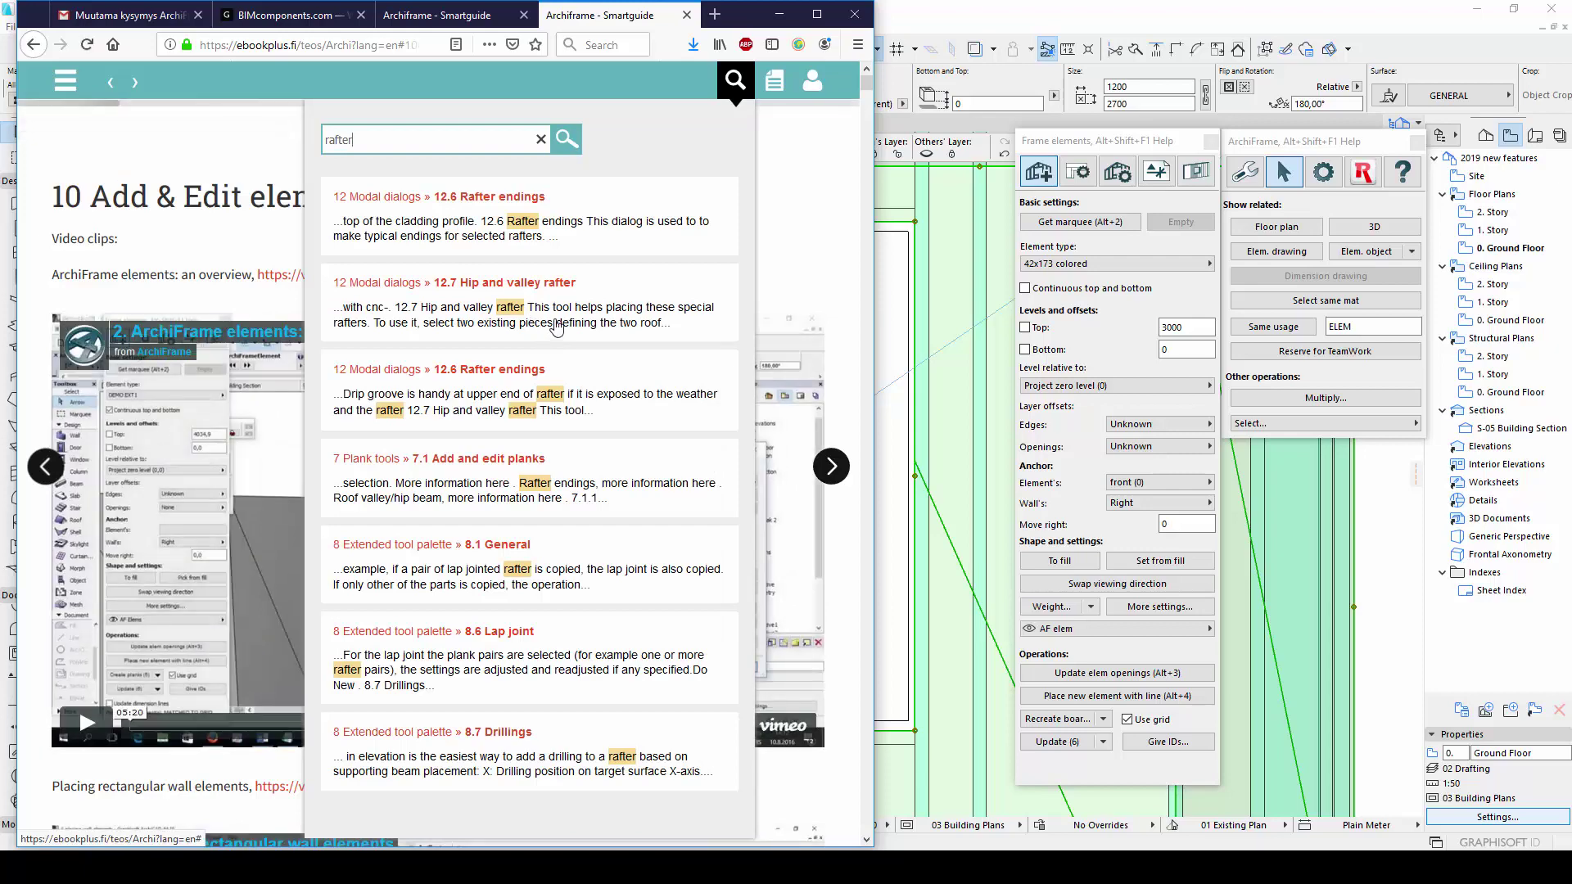
left_click(556, 328)
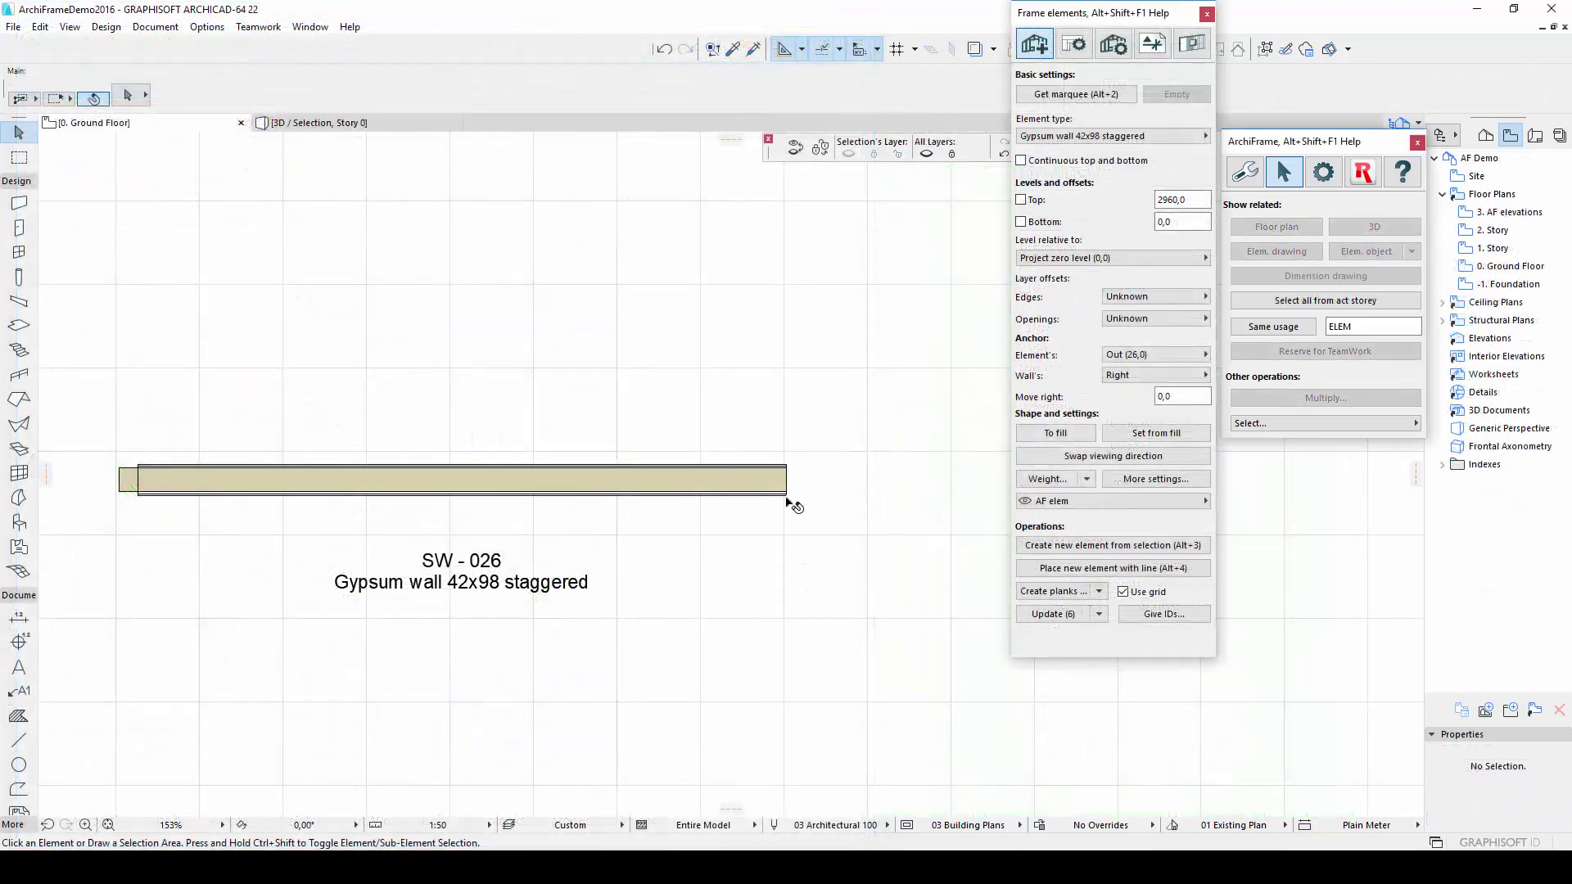
- Open Own element types for the gypsum wall and enable editing of its element type
left_click(788, 495)
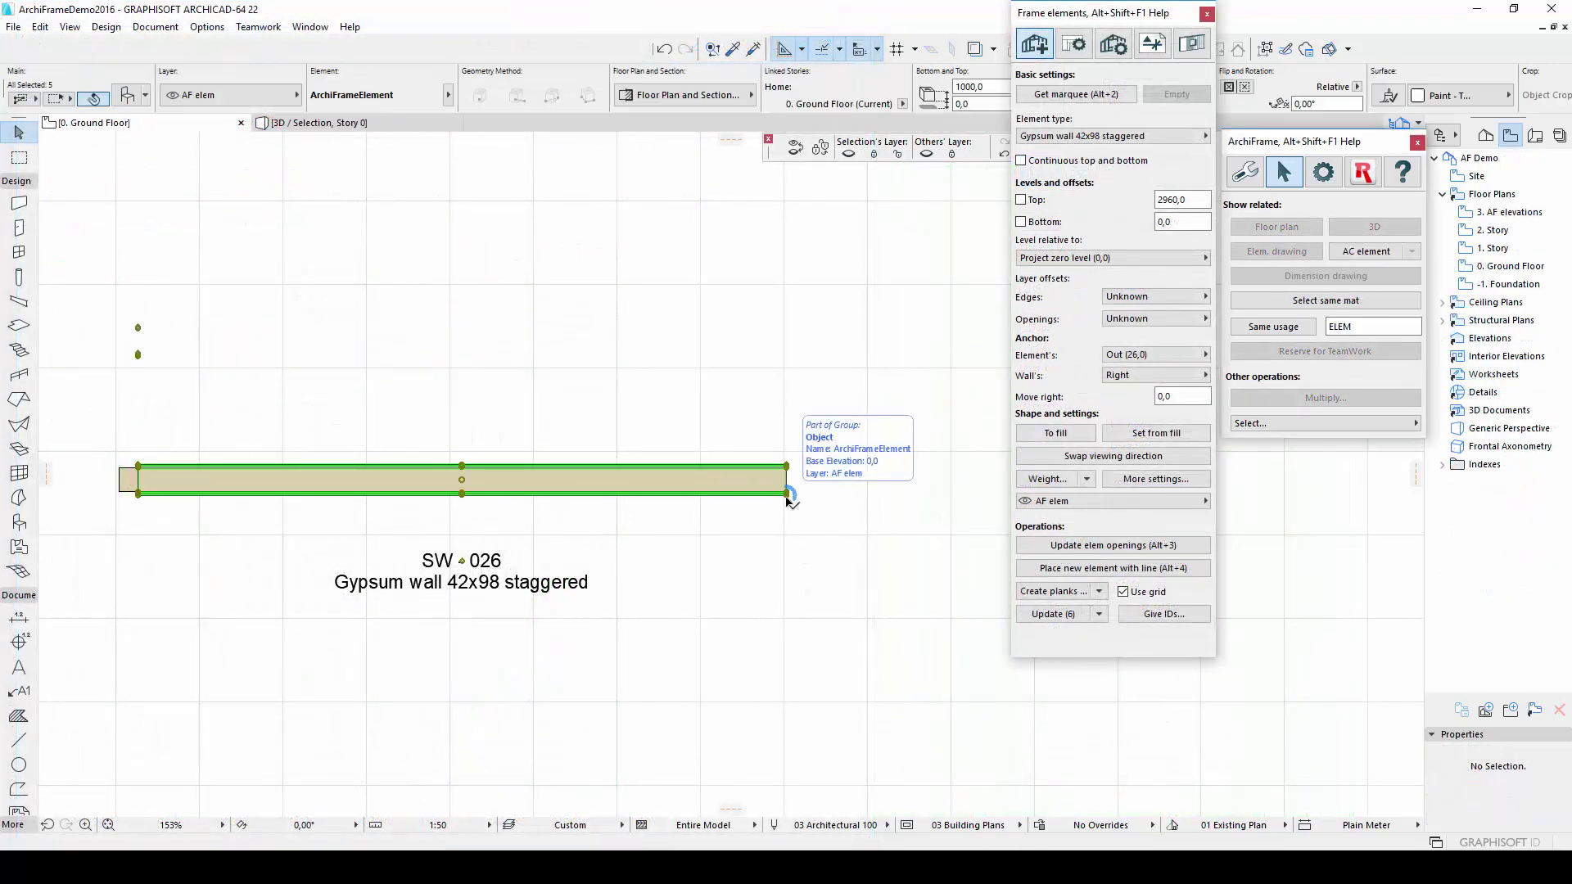
left_click(1145, 137)
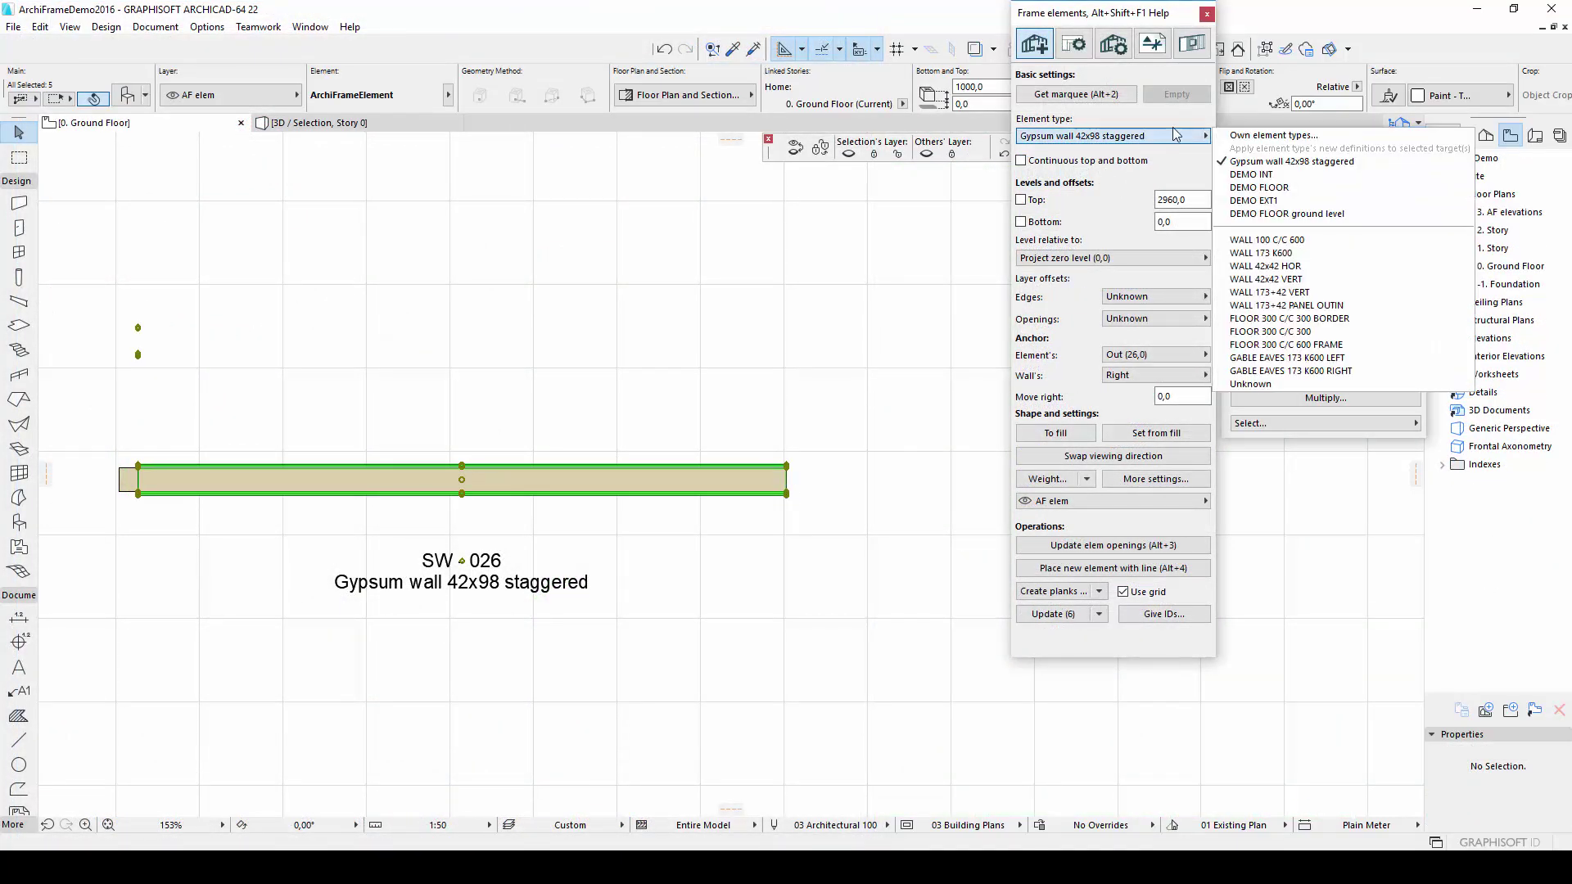
left_click(1228, 139)
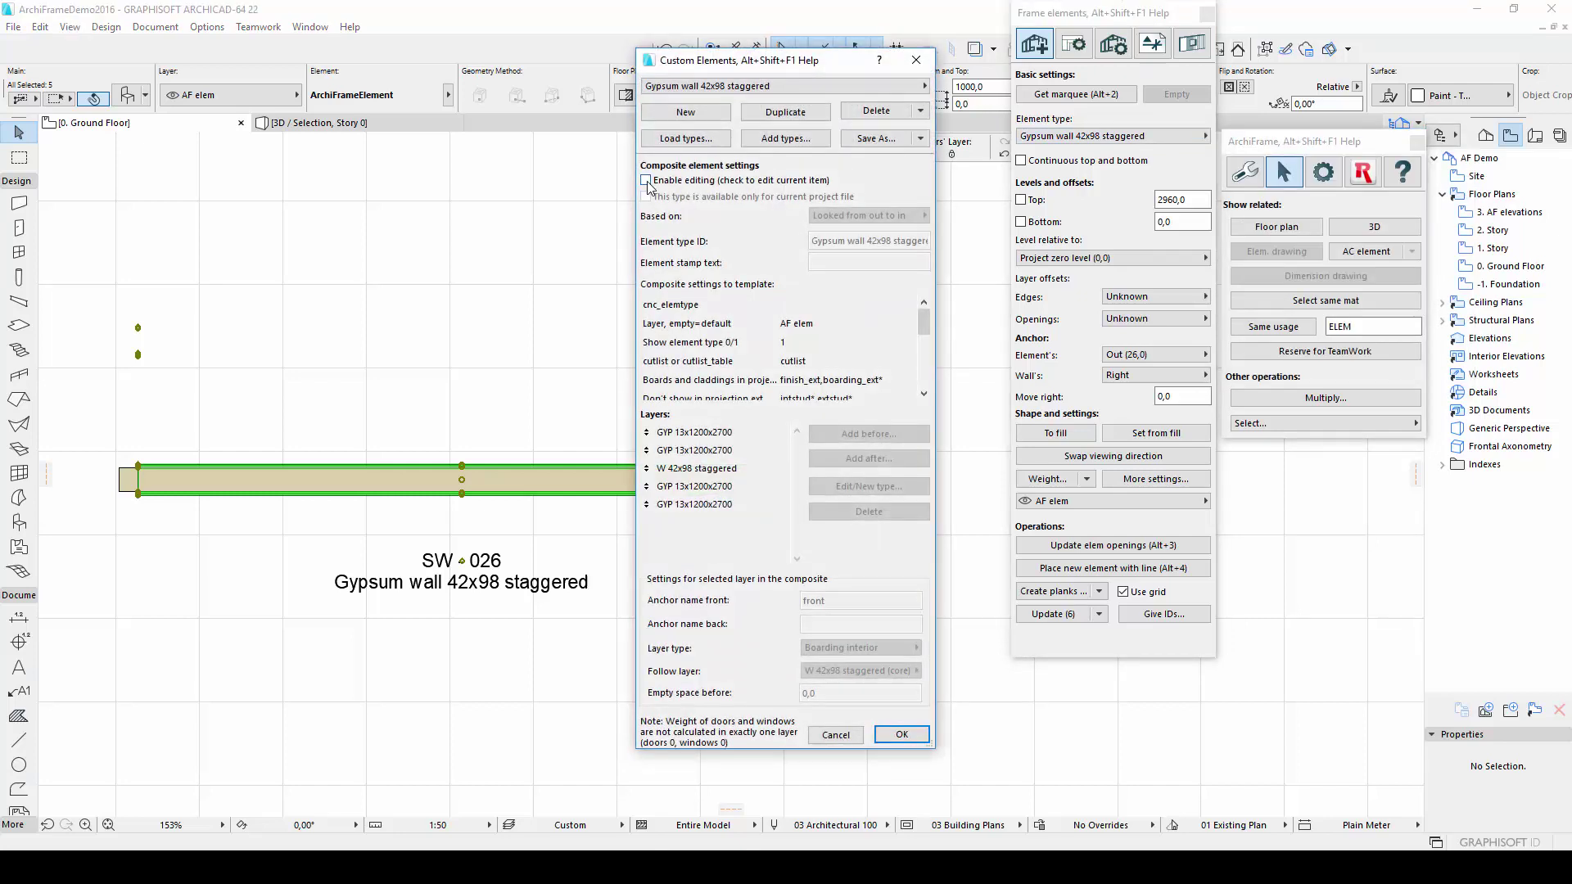
left_click(646, 180)
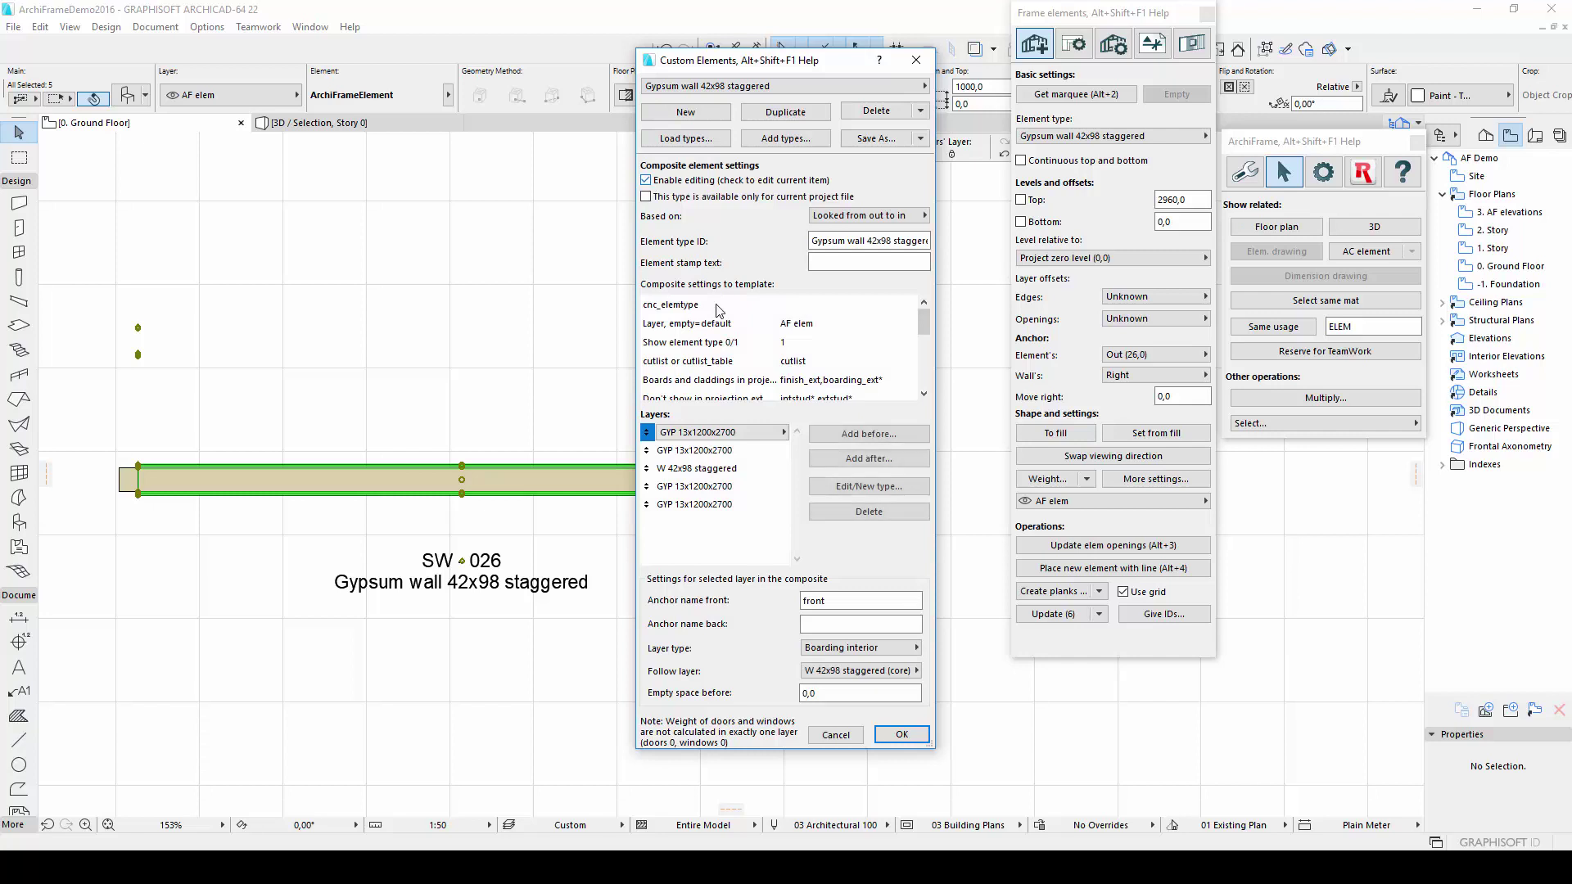
- Review the GYP 13x1200x2700 layer, then open the W 42x98 staggered framing layer's settings
left_click(724, 432)
left_click(771, 433)
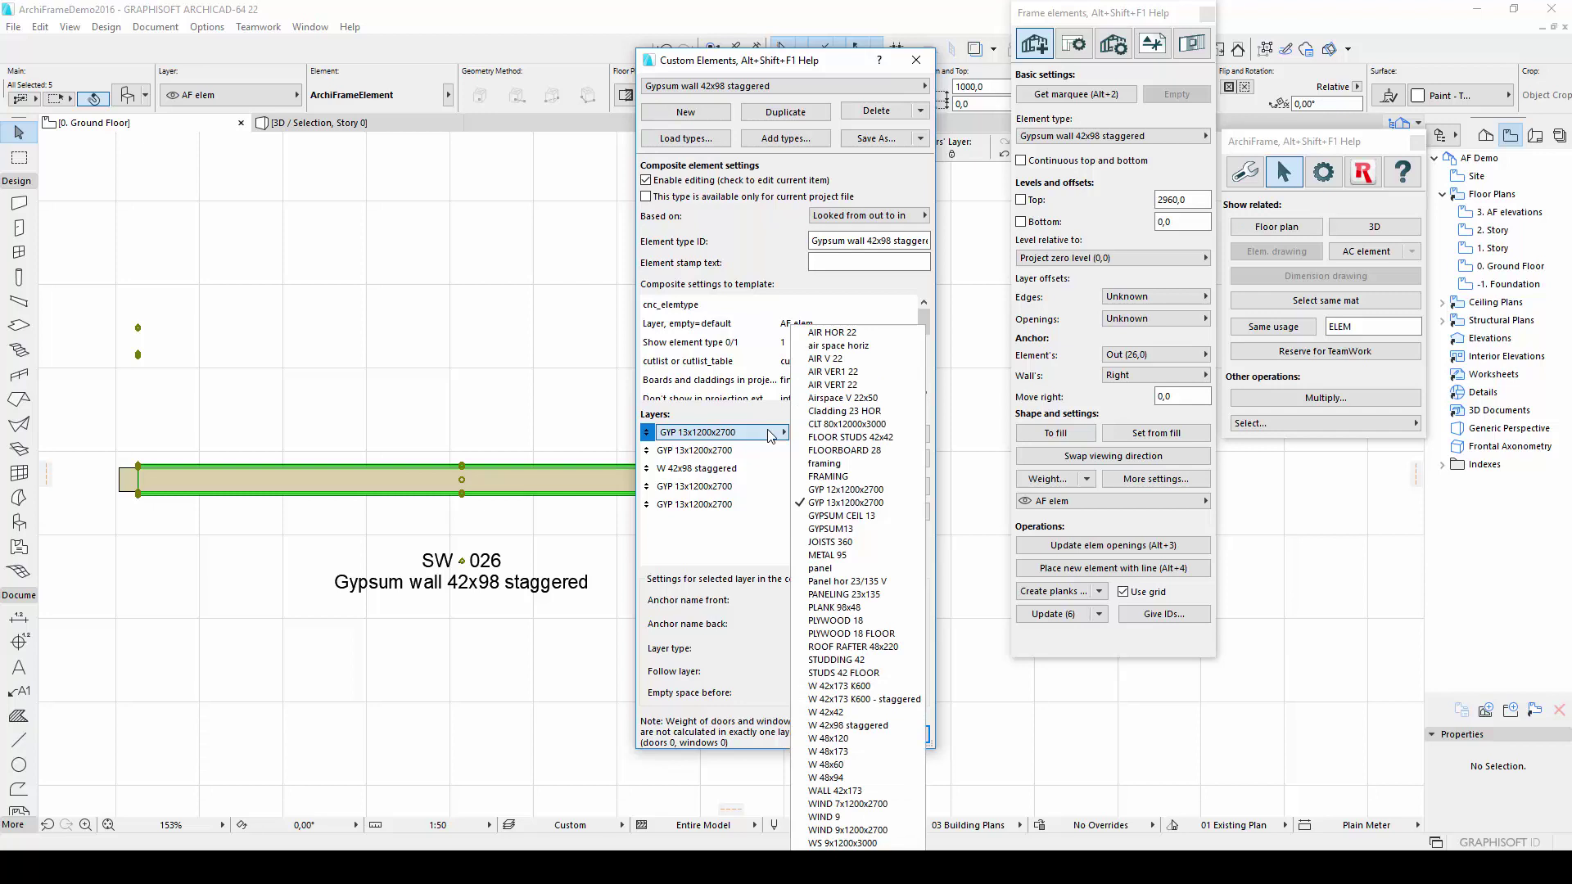
left_click(772, 433)
left_click(742, 474)
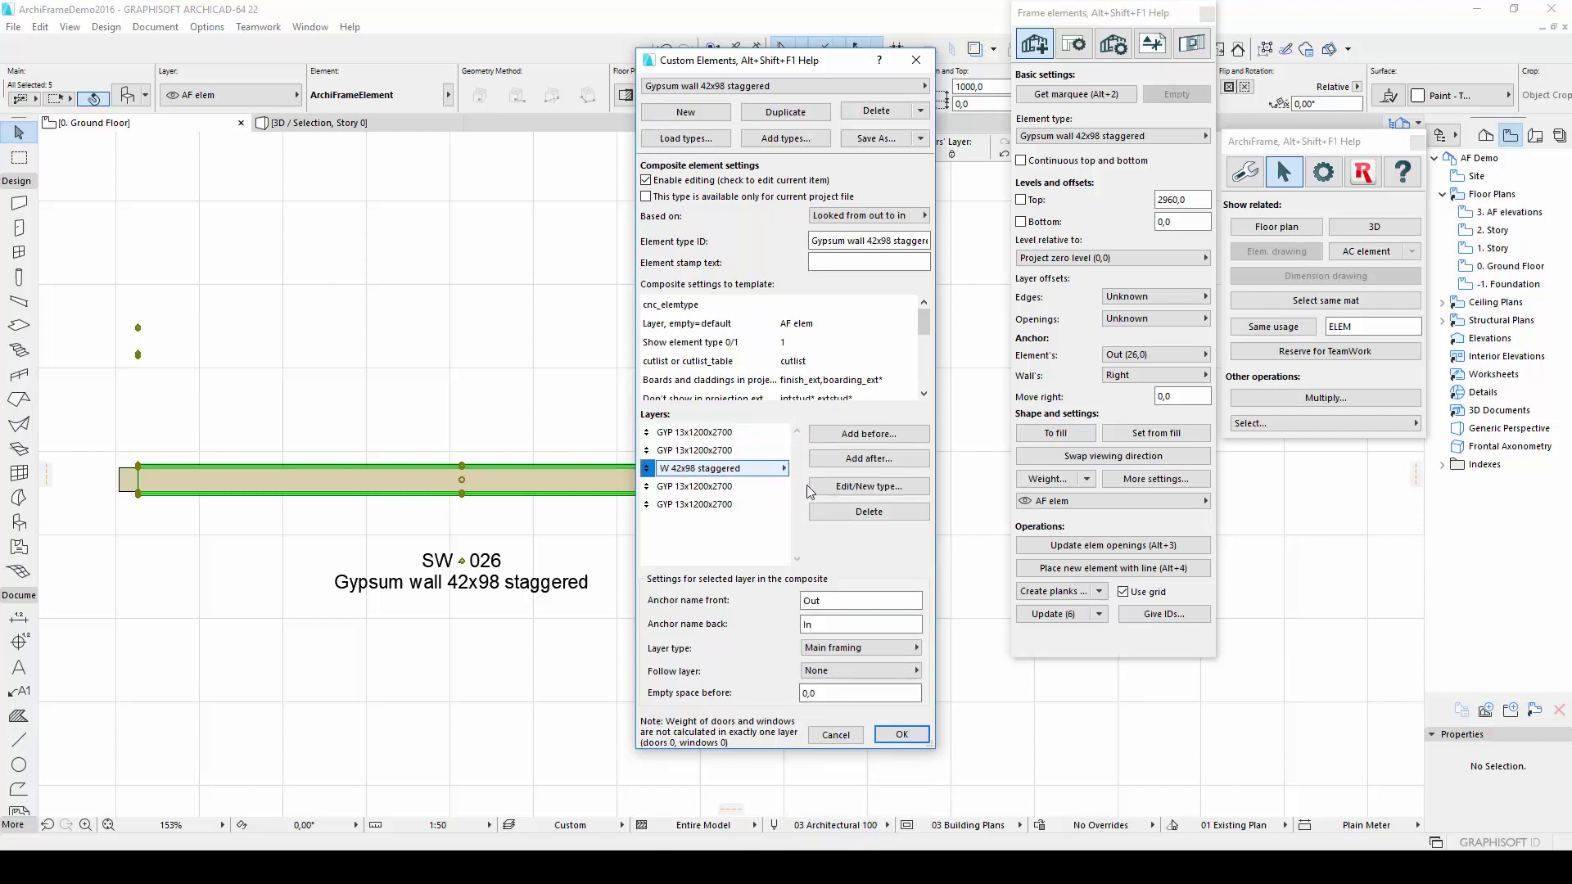
left_click(816, 487)
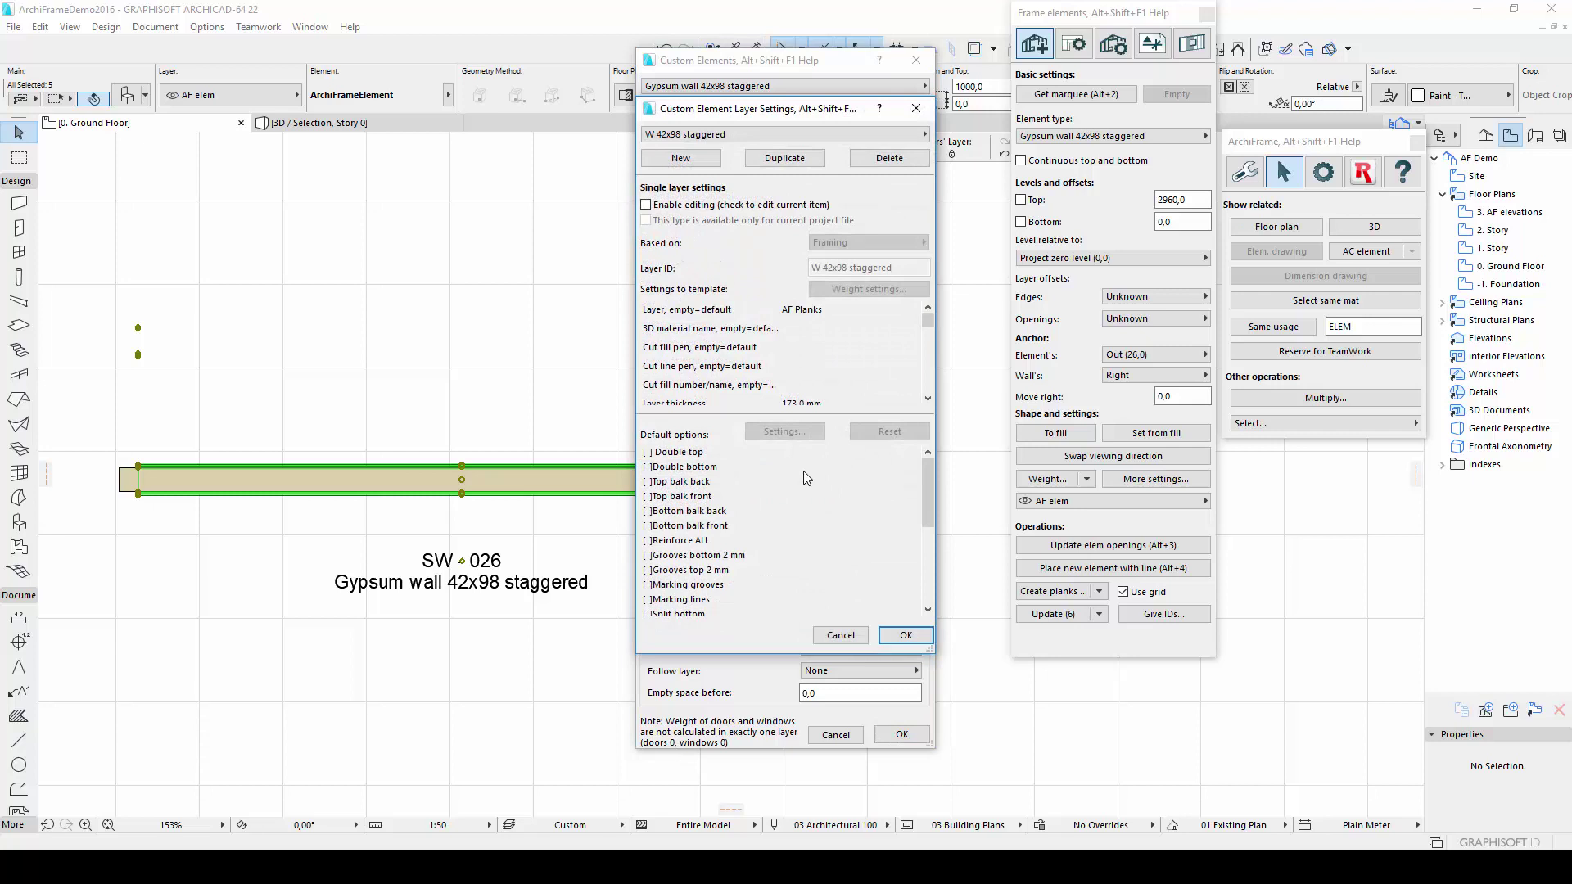
- Enable editing of the framing layer and set its zstagger to 1,00
left_click(646, 205)
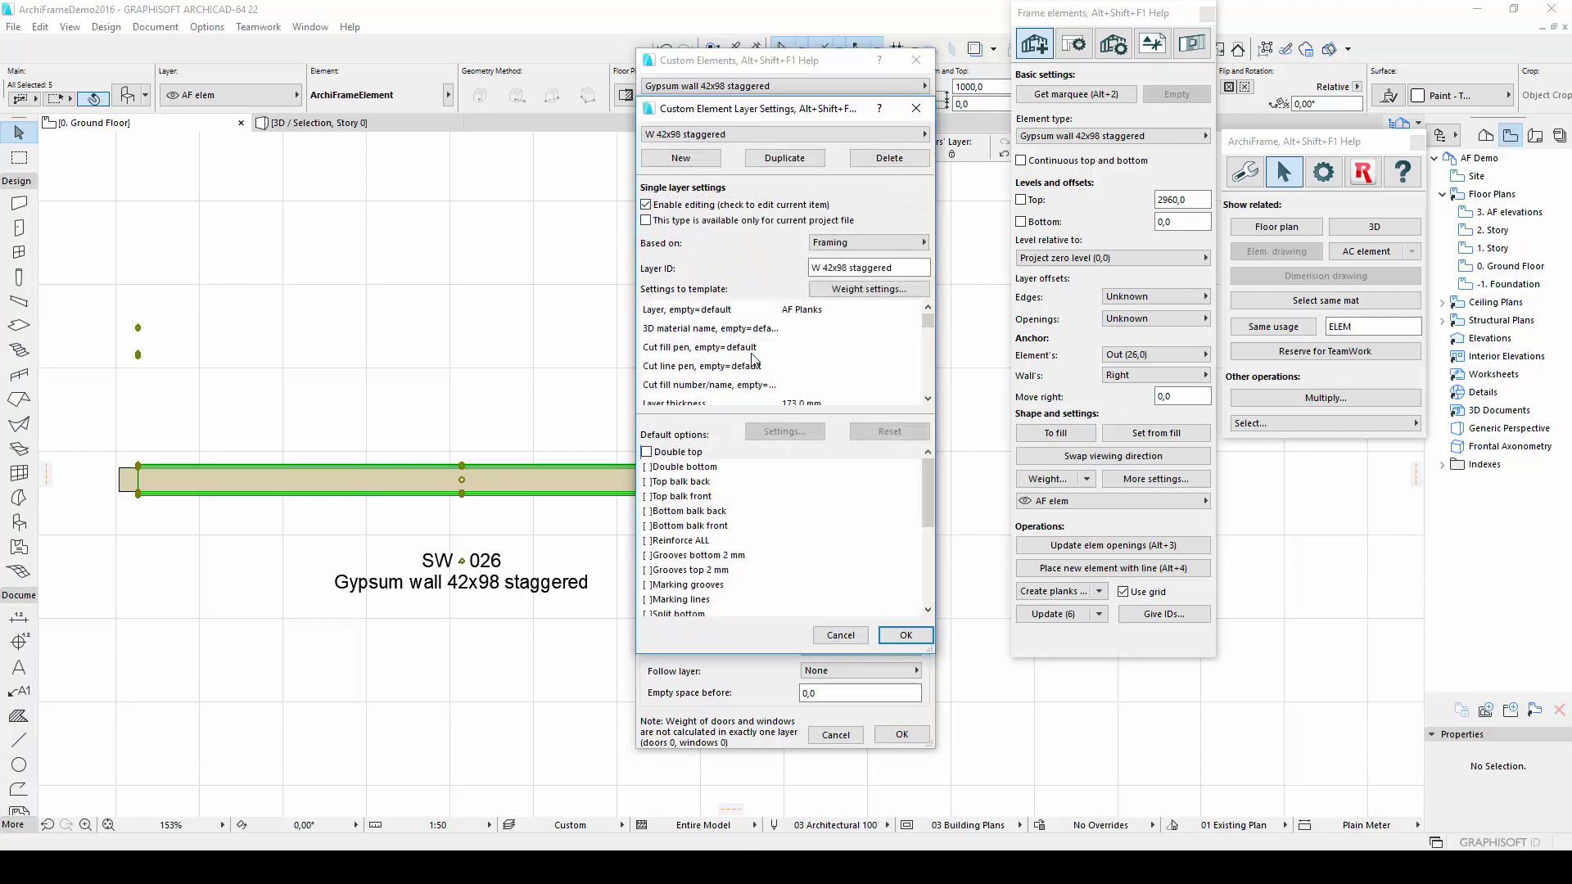
scroll(754, 360, "down", 5)
scroll(754, 360, "up", 3)
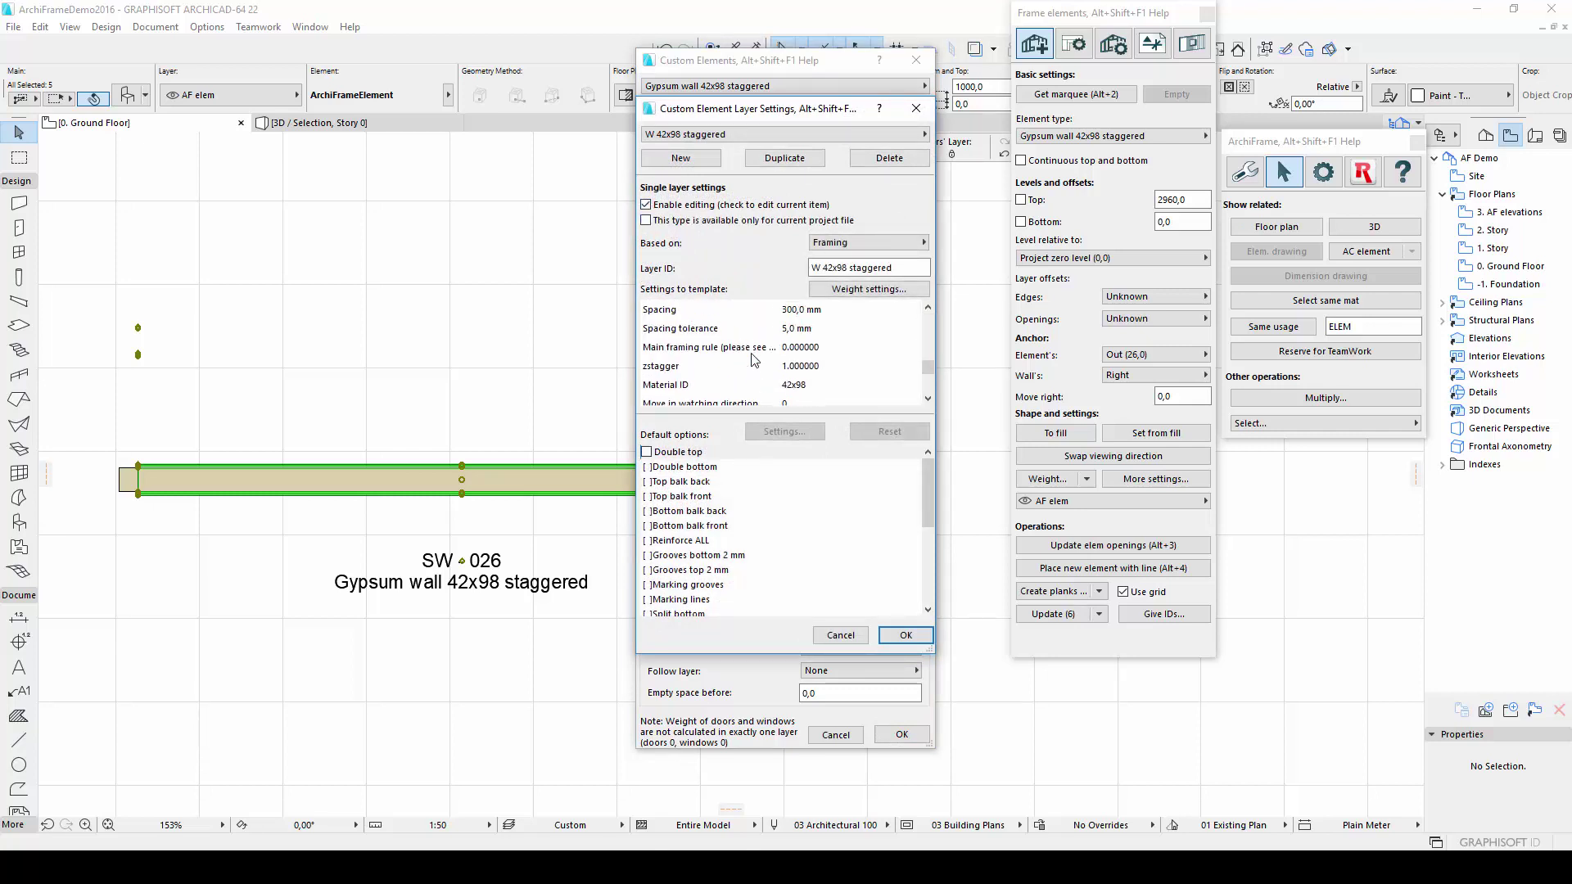
left_click(786, 385)
left_click(819, 366)
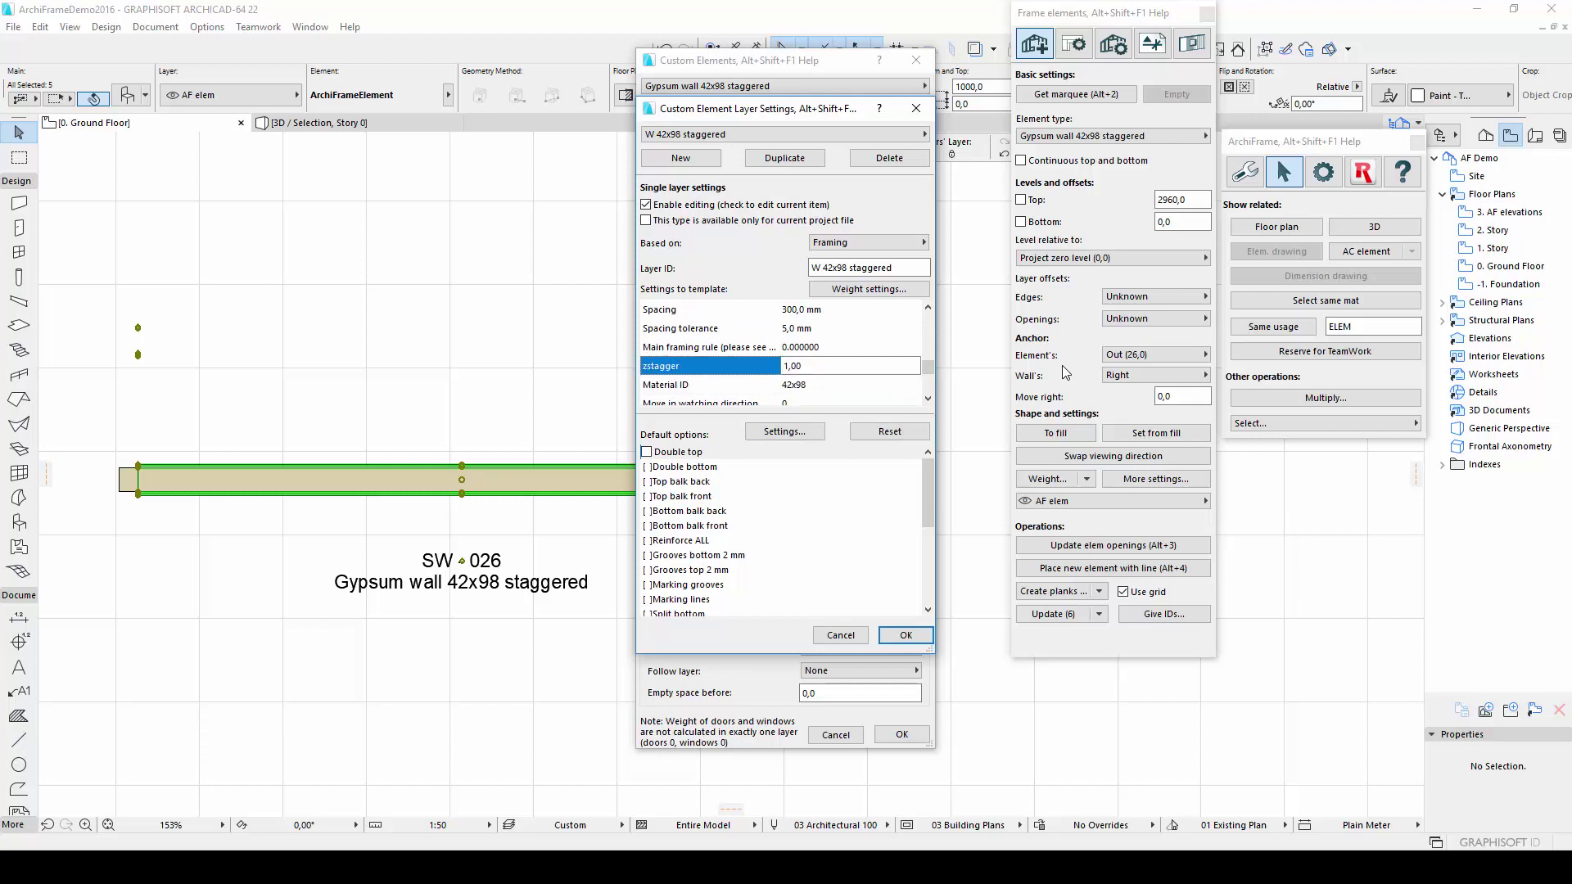
type("1,00")
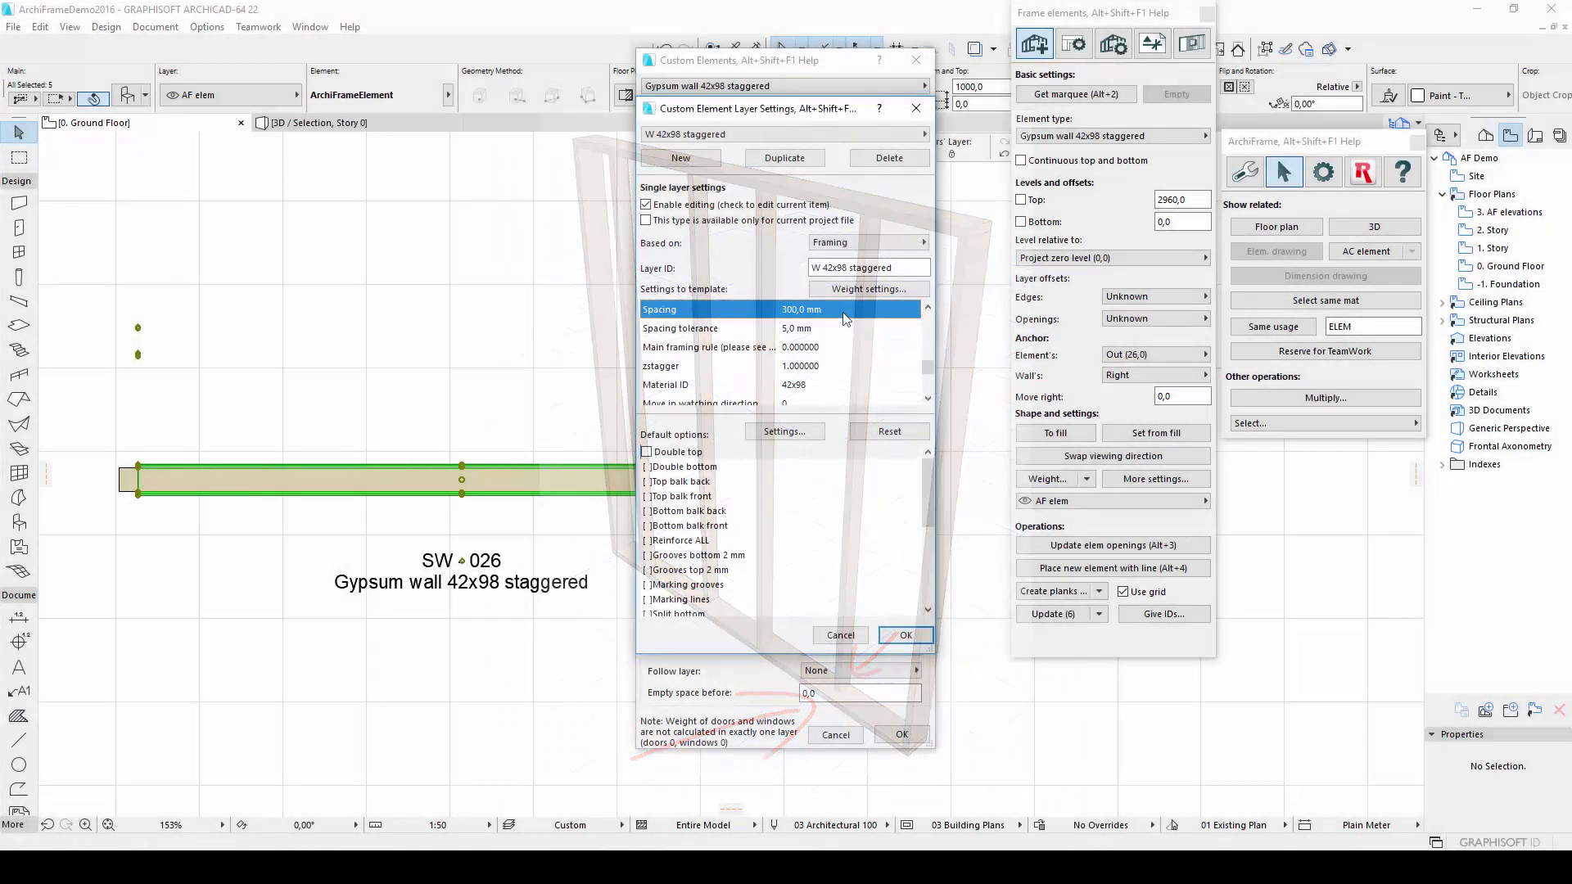
- Check the top, bottom, right and left plate materials of the framing layer
left_click(928, 329)
left_click(928, 329)
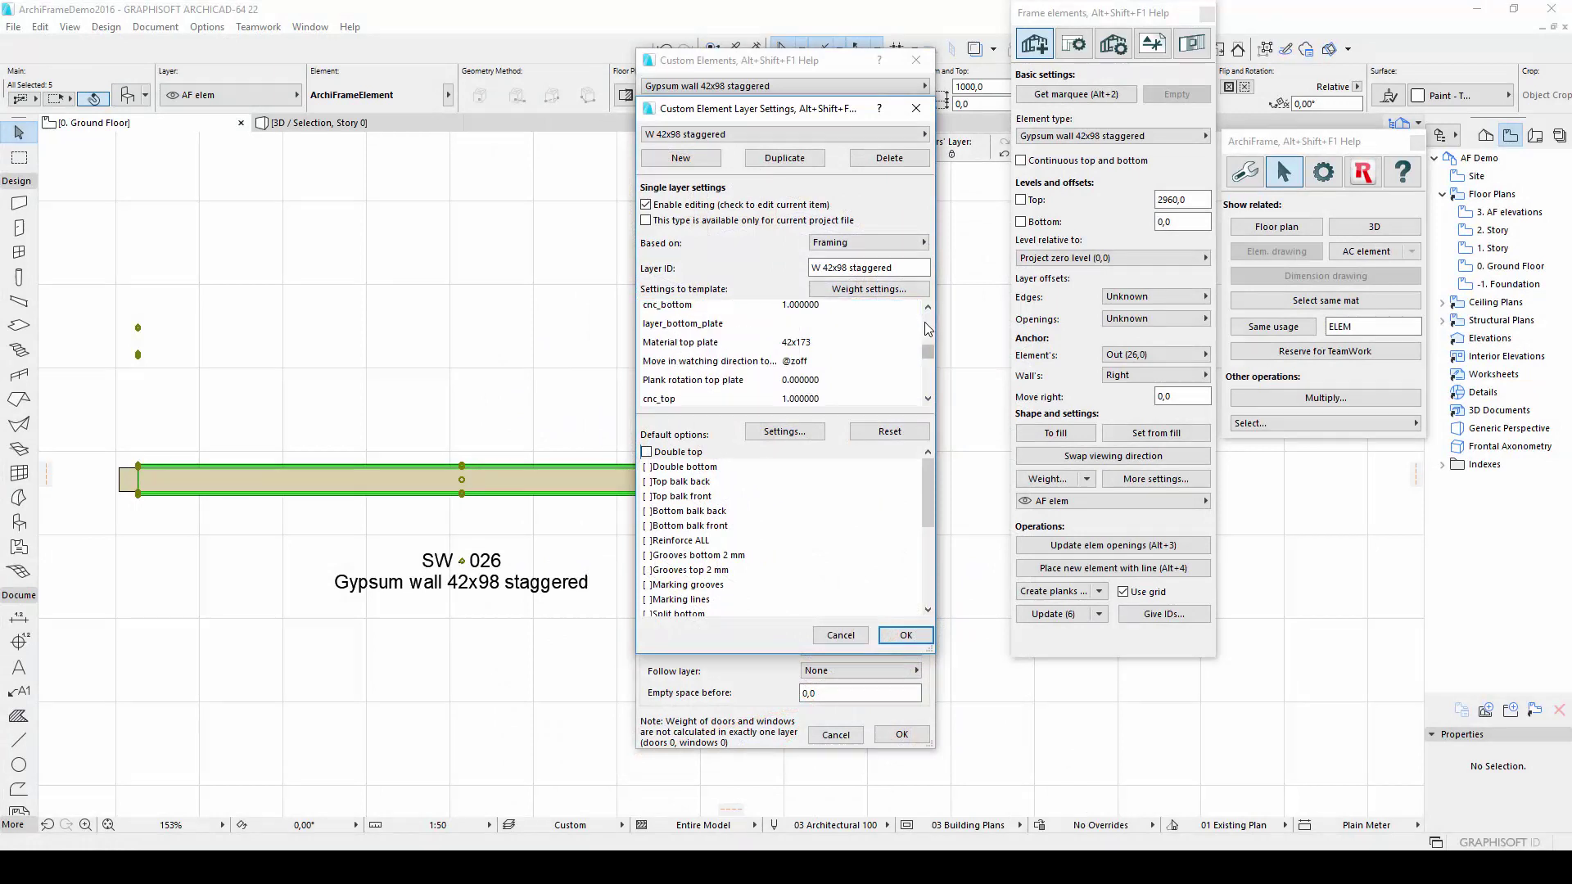
left_click(928, 328)
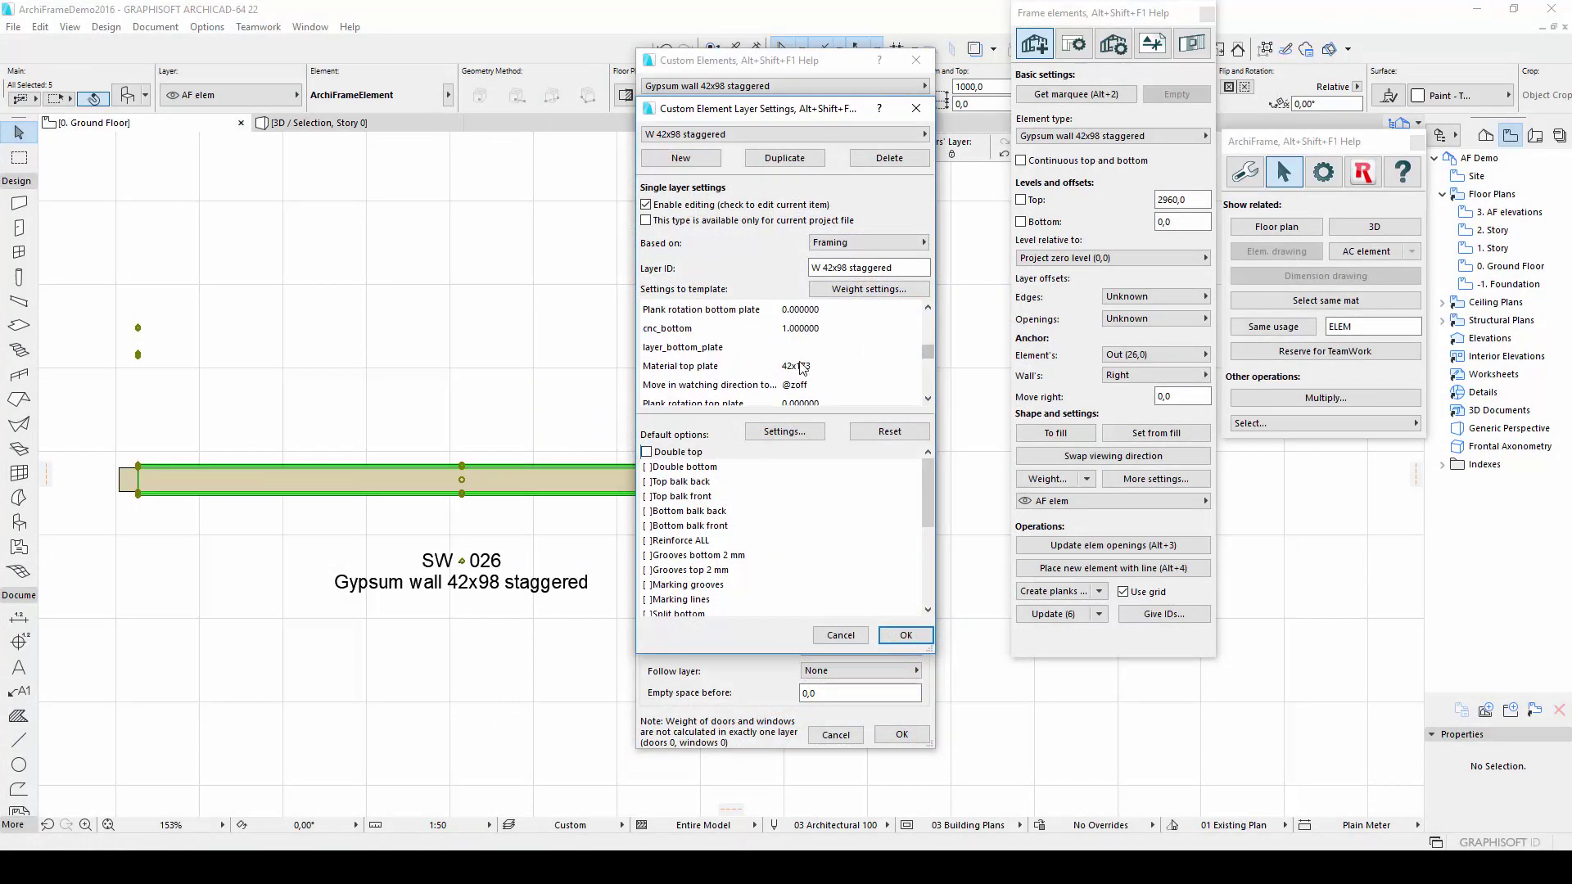
left_click(803, 369)
left_click(928, 328)
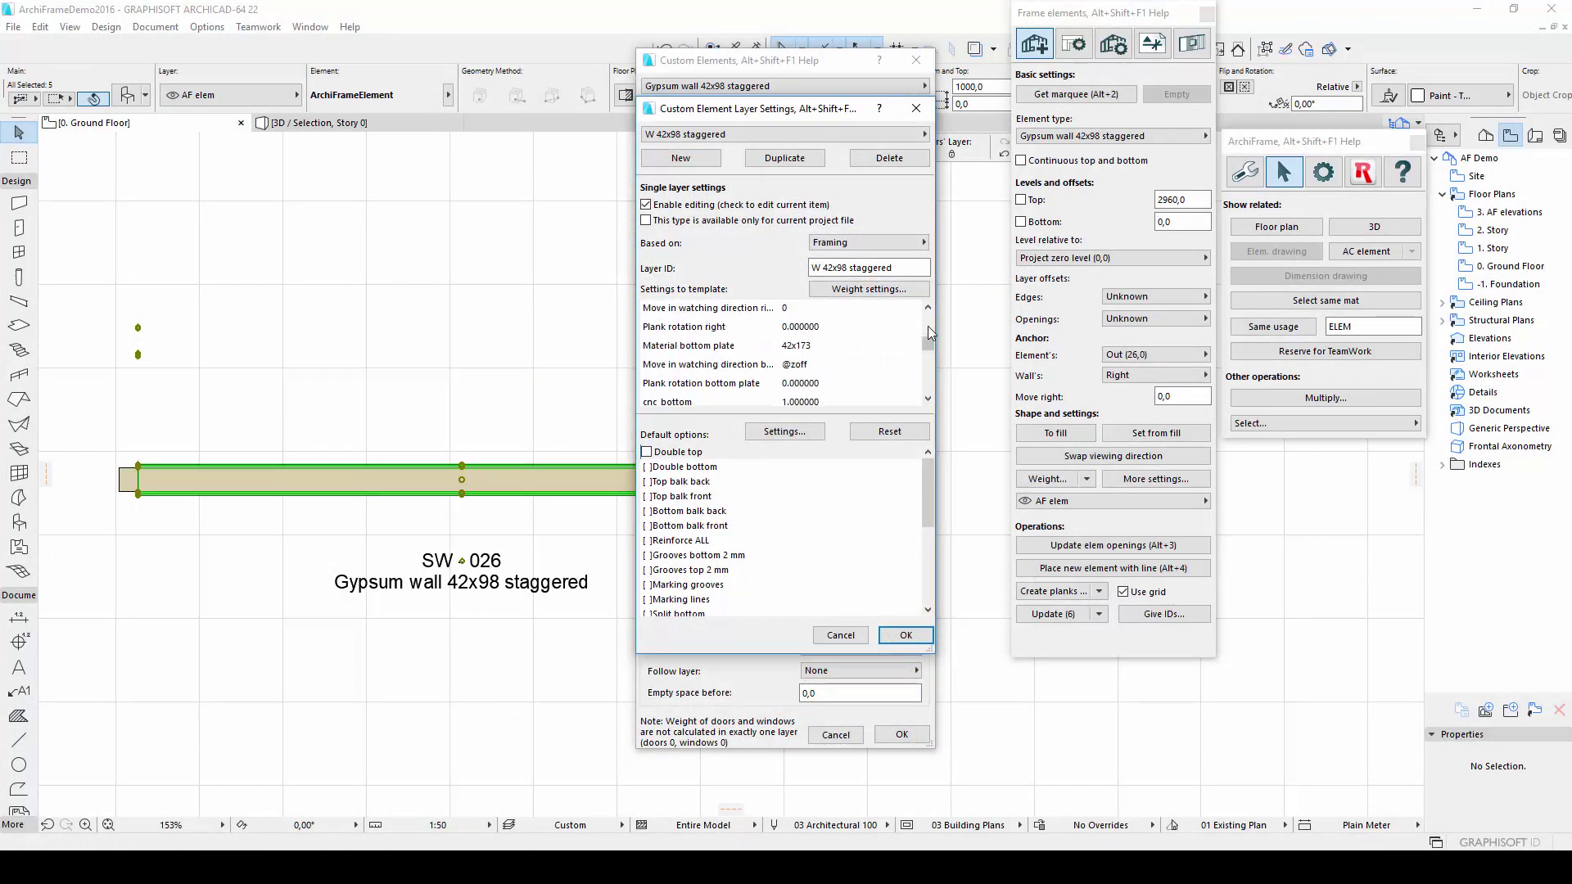
left_click(928, 329)
left_click(928, 329)
left_click(877, 344)
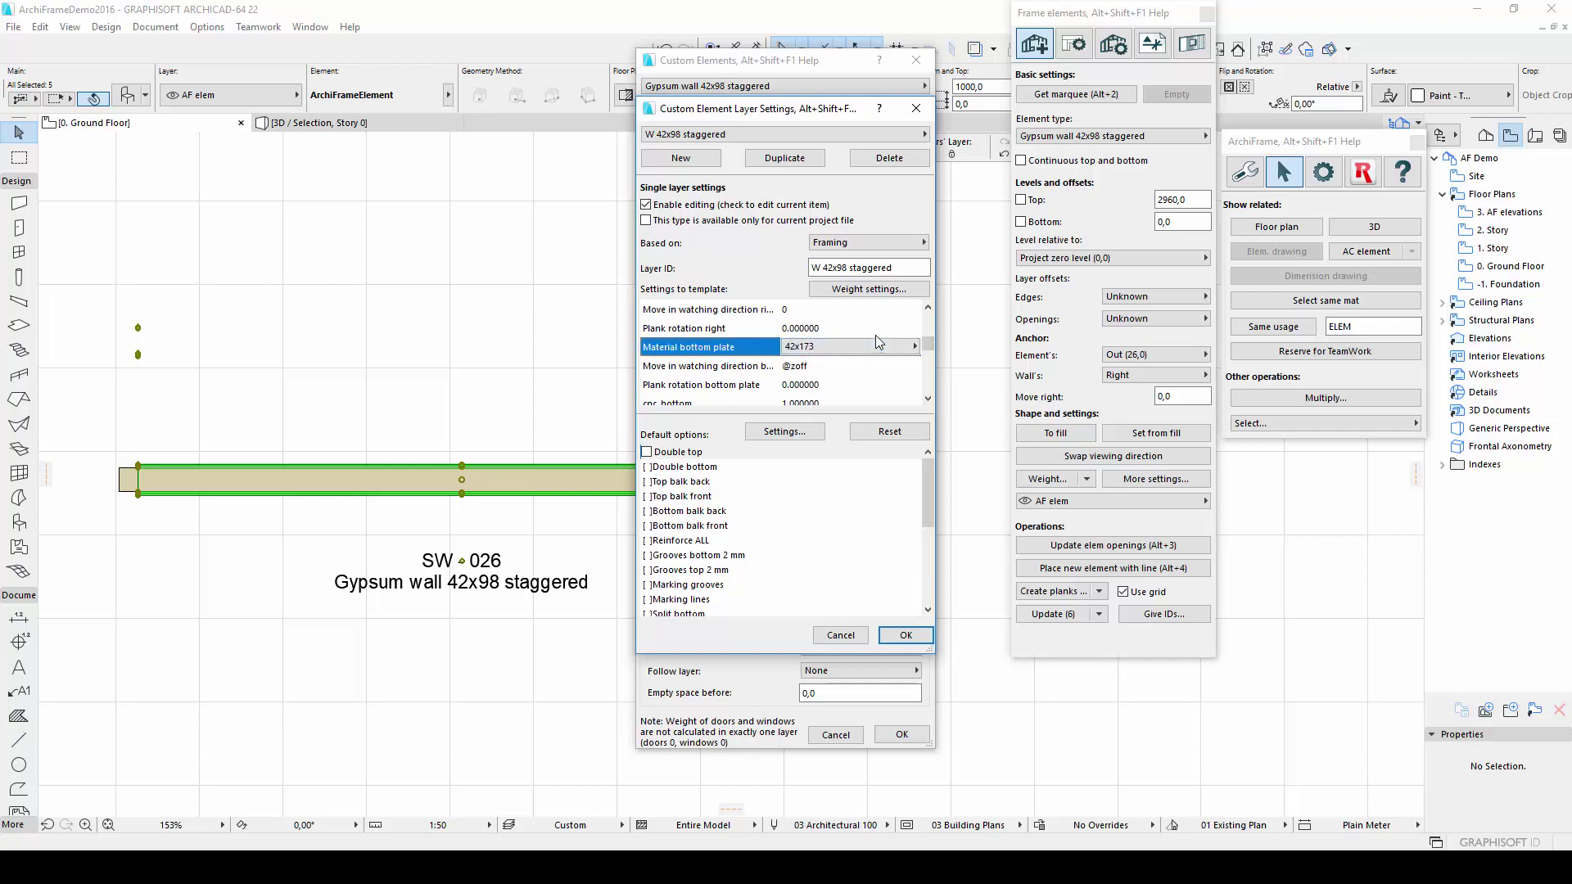
left_click(928, 328)
left_click(928, 328)
left_click(928, 328)
left_click(928, 328)
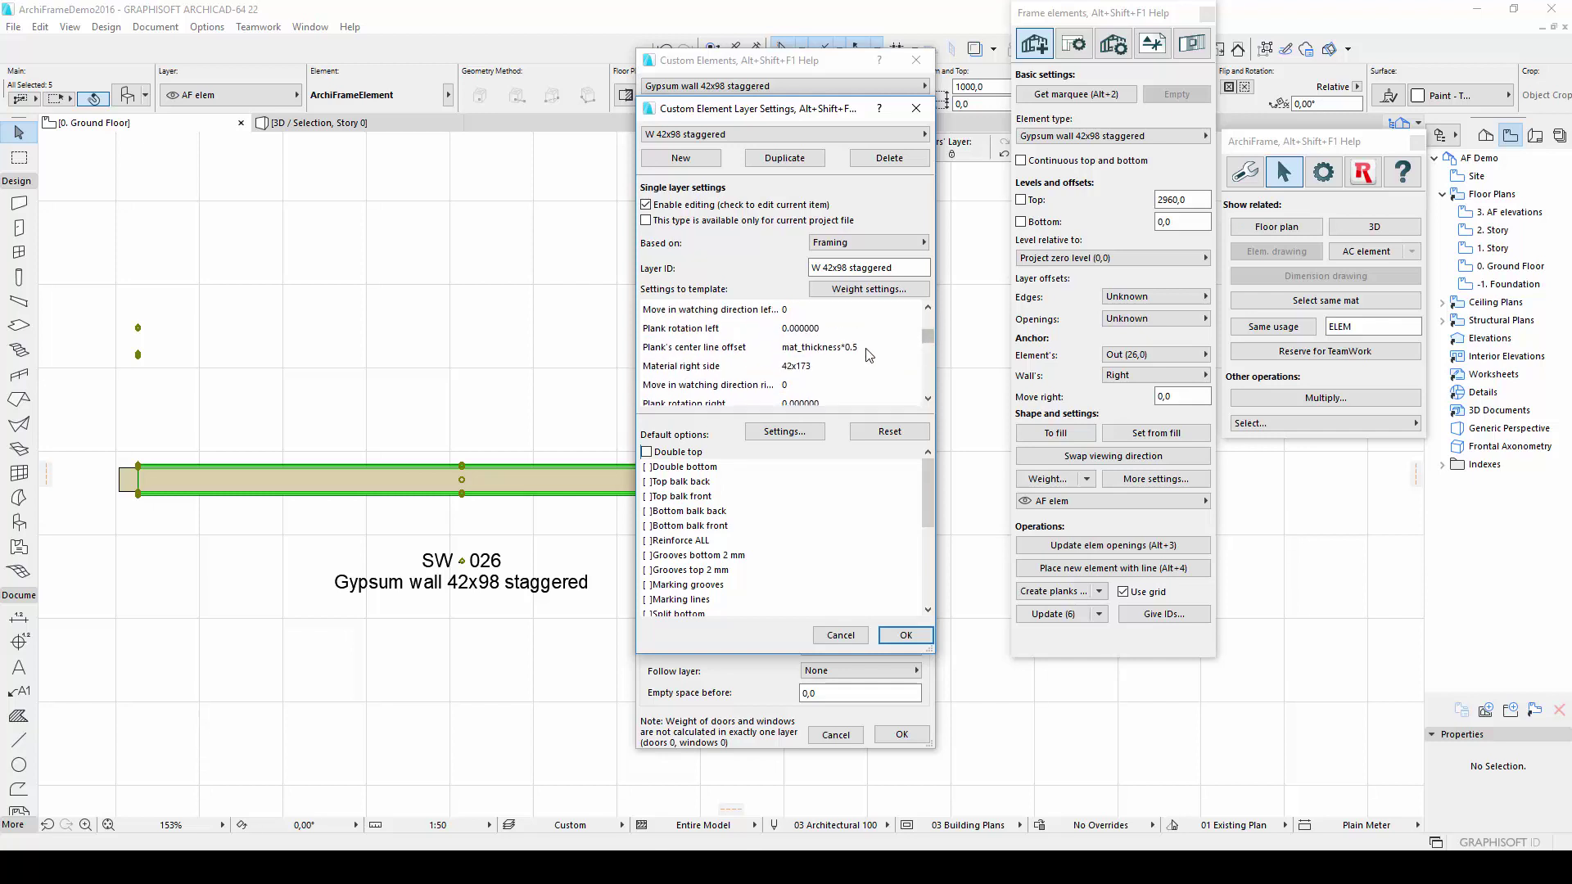
left_click(824, 368)
left_click(928, 328)
left_click(927, 328)
left_click(928, 328)
left_click(928, 329)
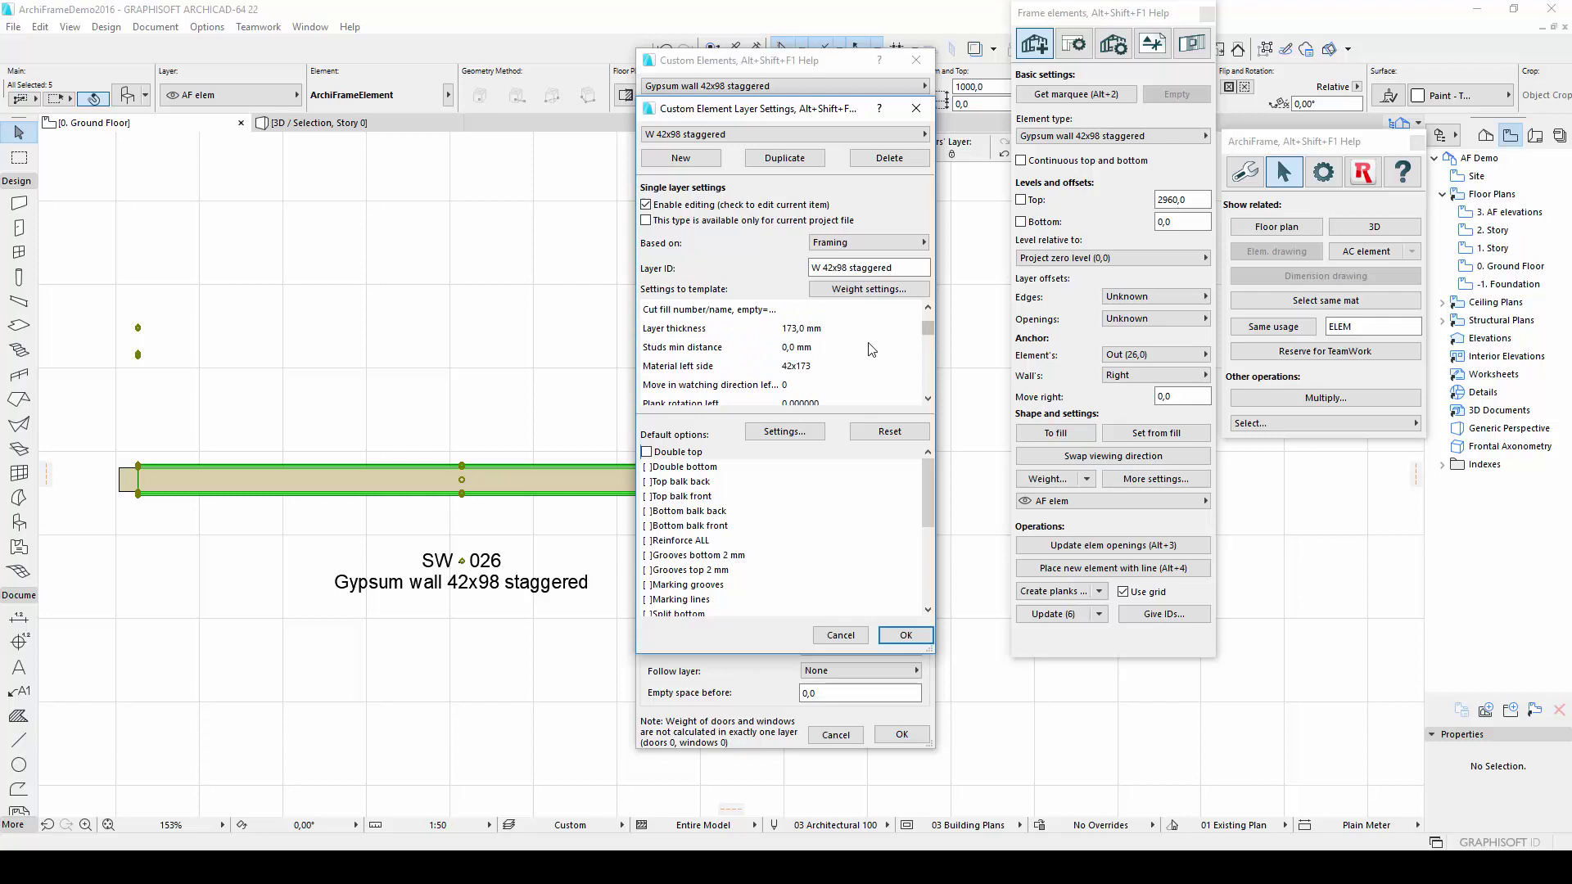
left_click(809, 369)
- Confirm the 173,0 mm layer thickness and close both settings dialogs with OK
left_click(843, 328)
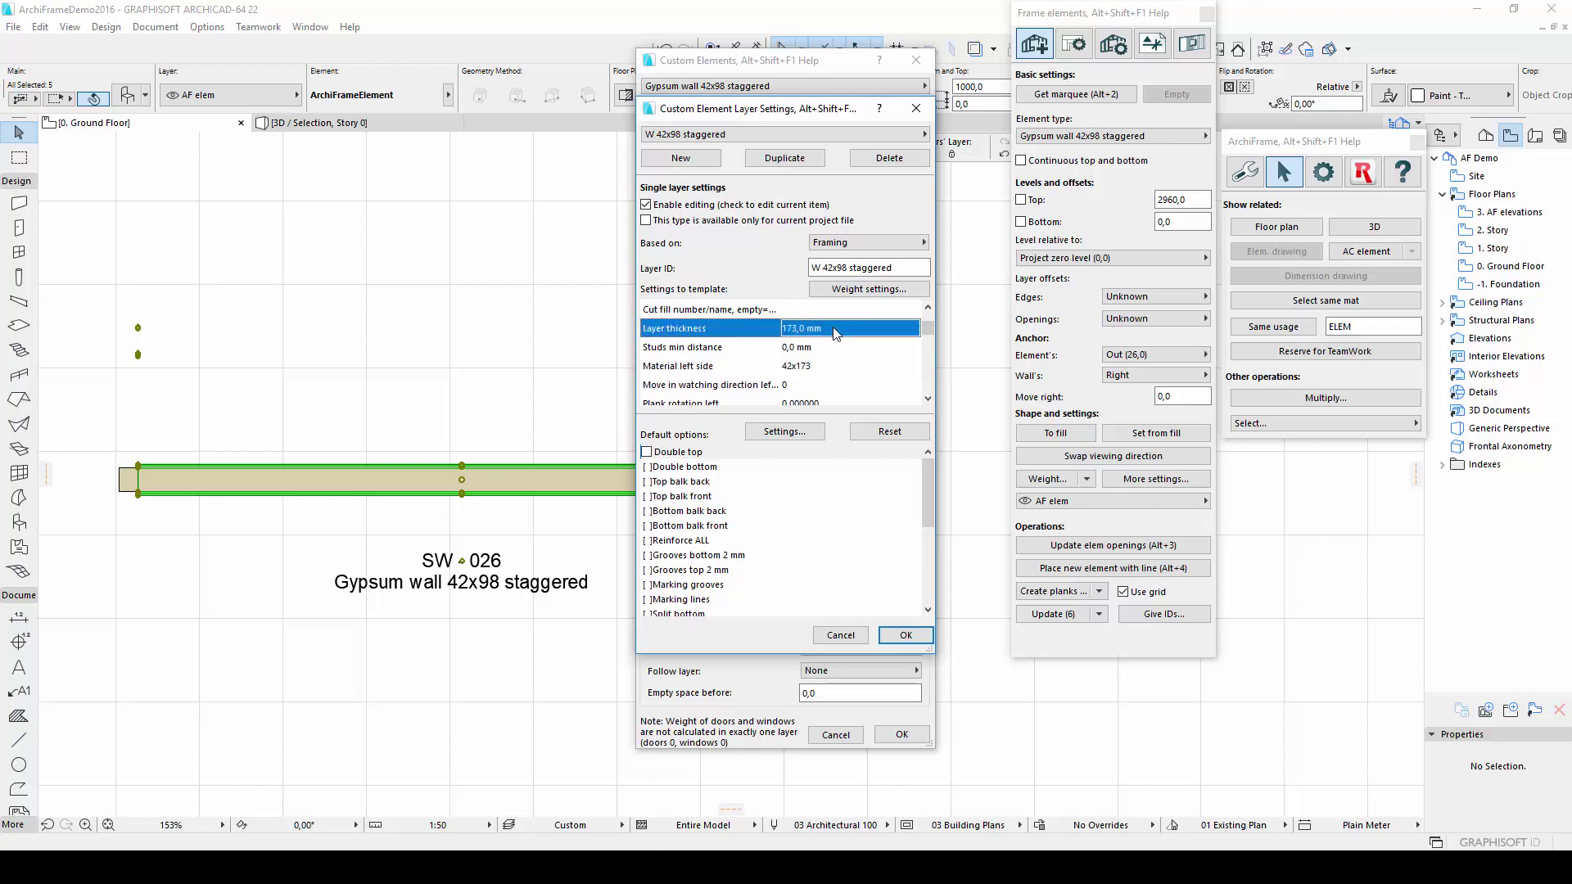
left_click(928, 309)
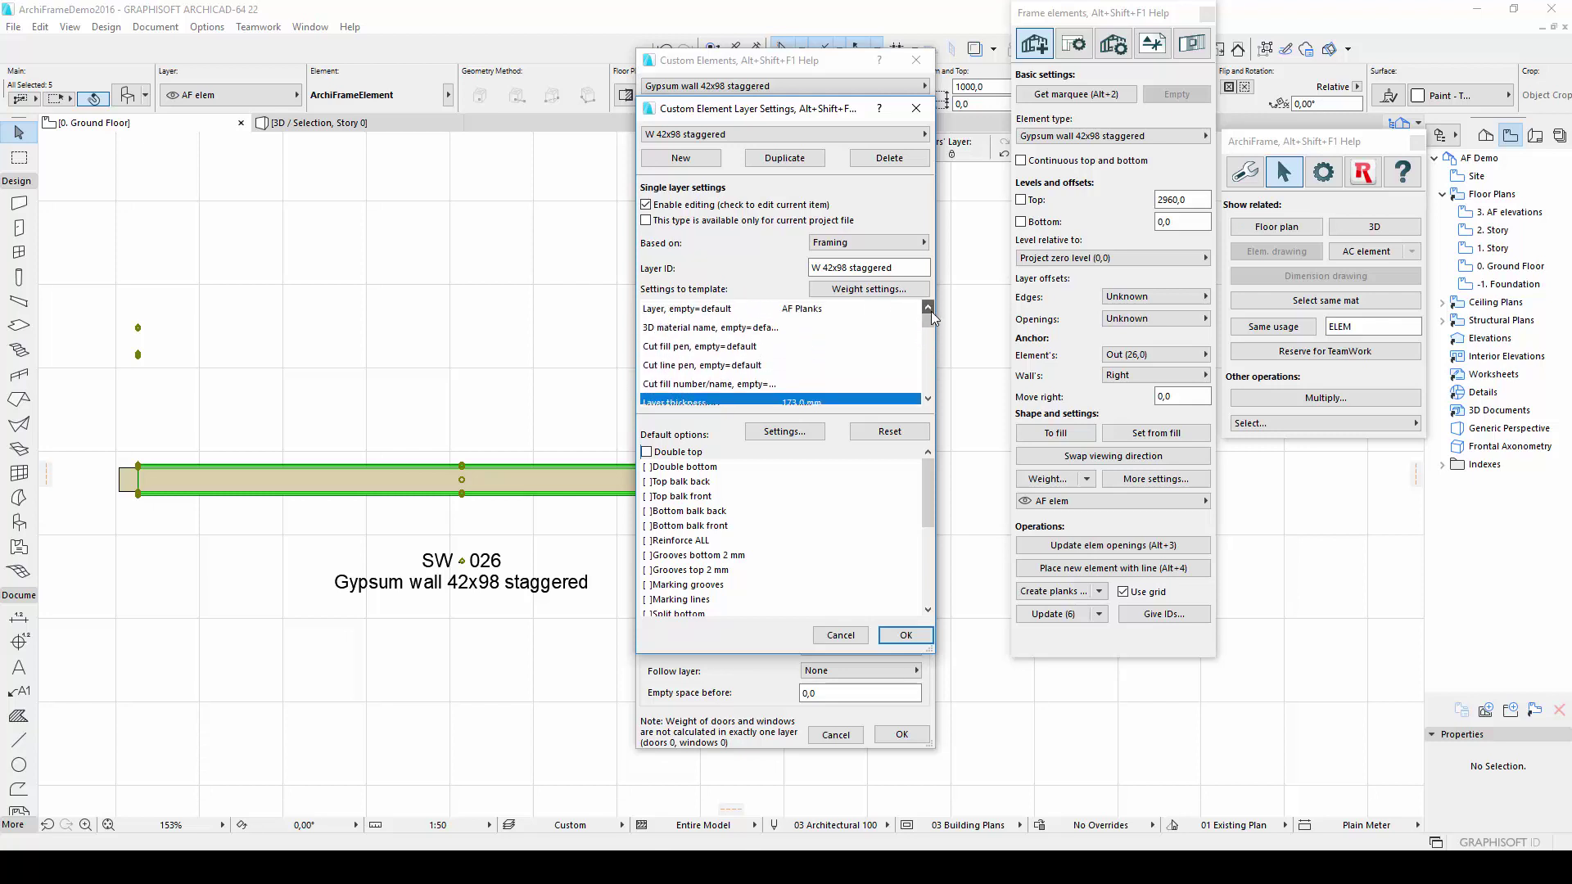
left_click(907, 635)
left_click(900, 735)
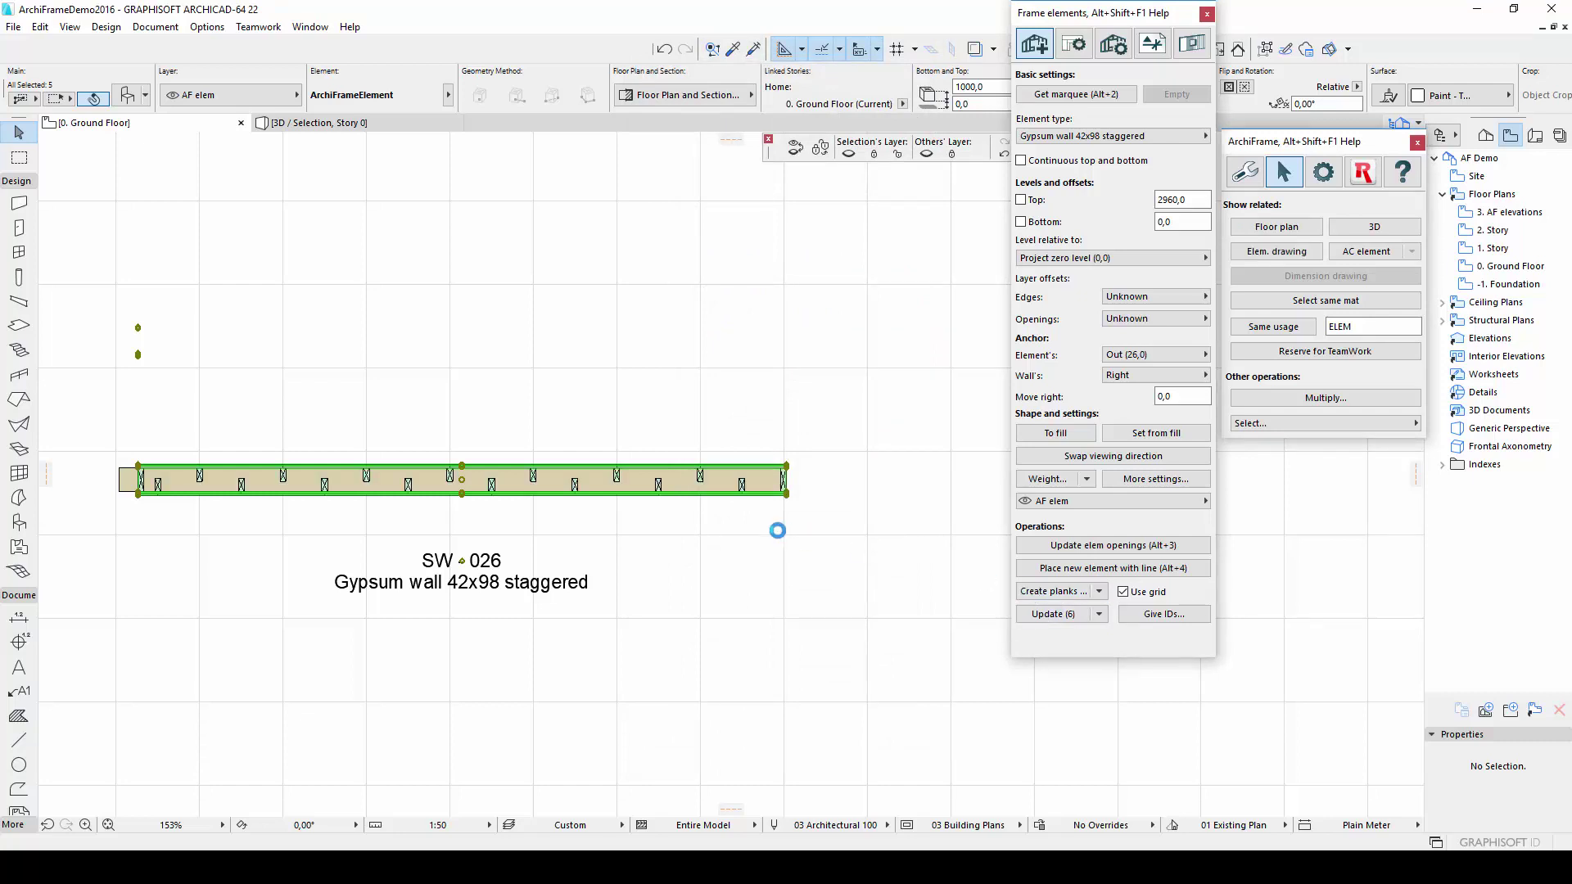
- Show wall SW-026's planks in 3D and orbit around its staggered stud frame
left_click(659, 485)
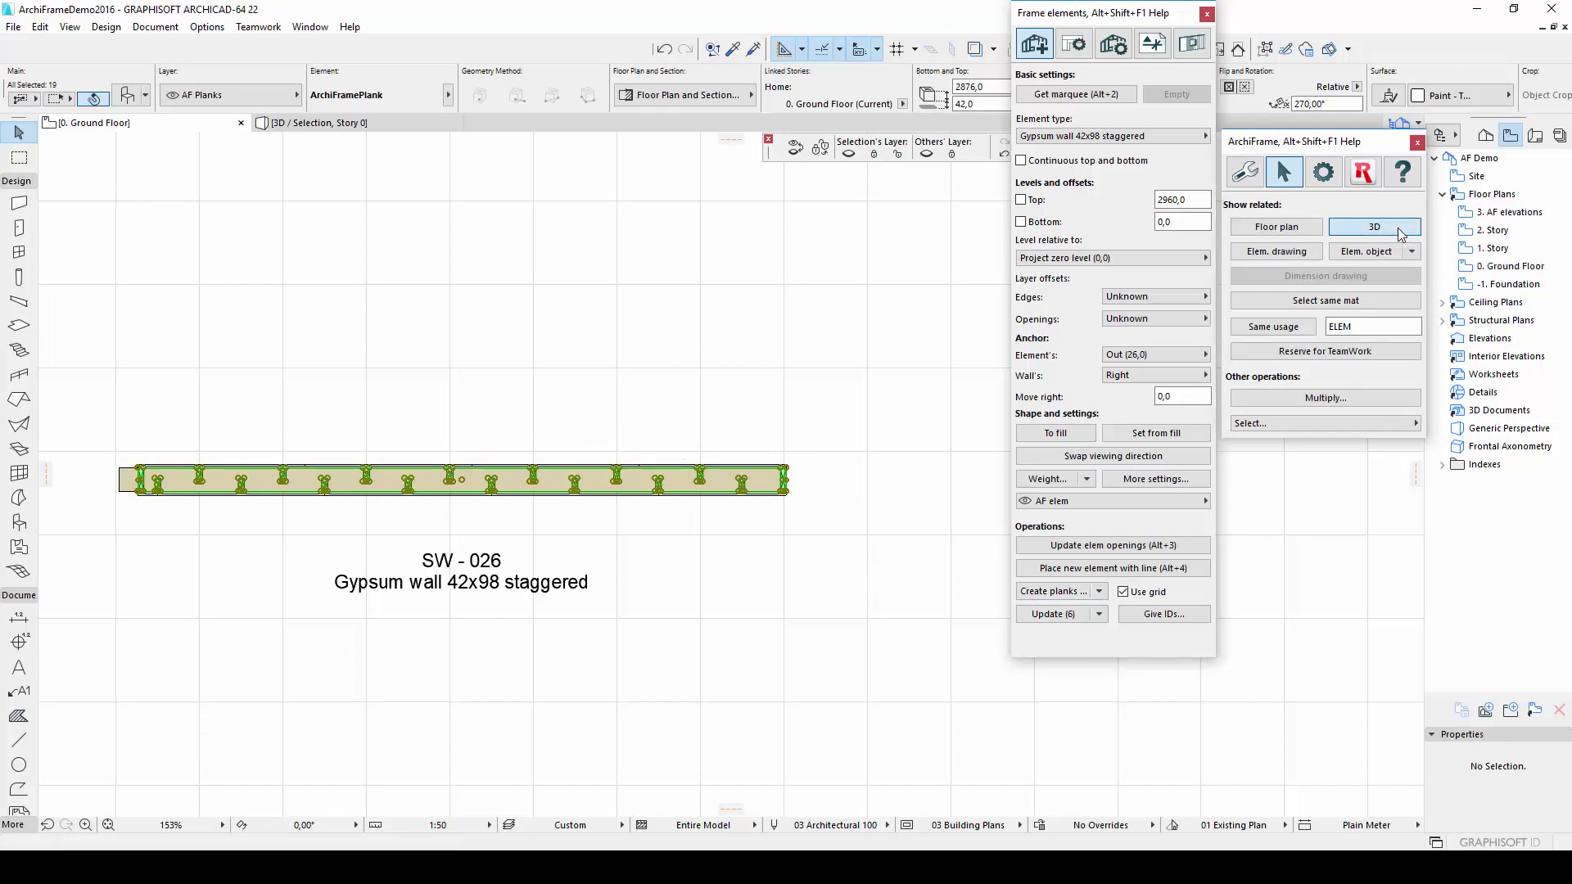
left_click(1401, 232)
left_click(833, 481)
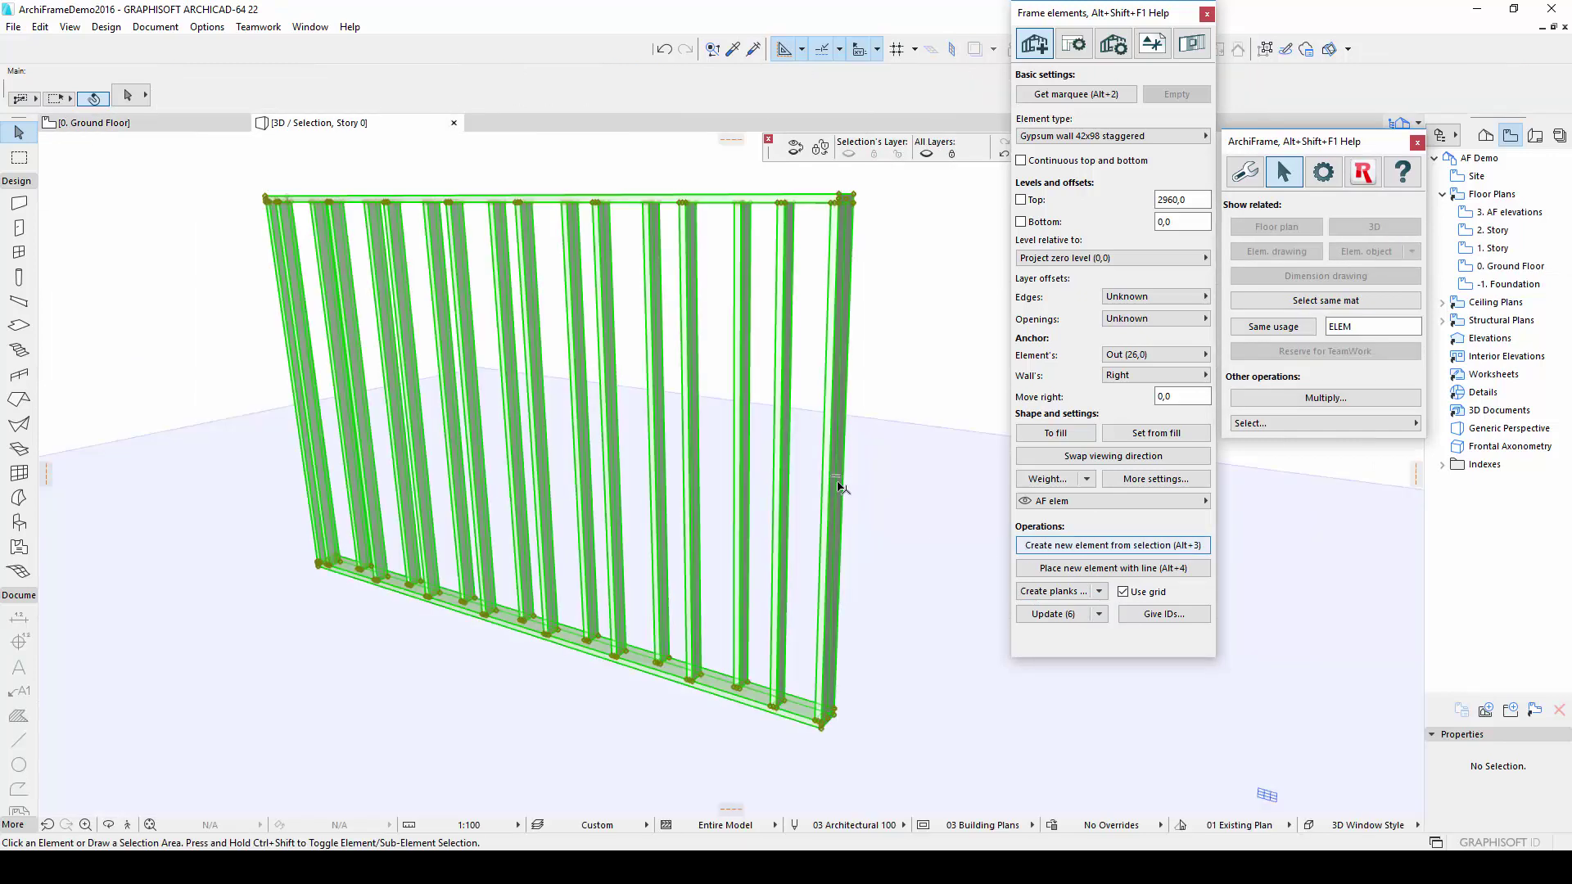
middle_click_drag(892, 530, 948, 725, "shift")
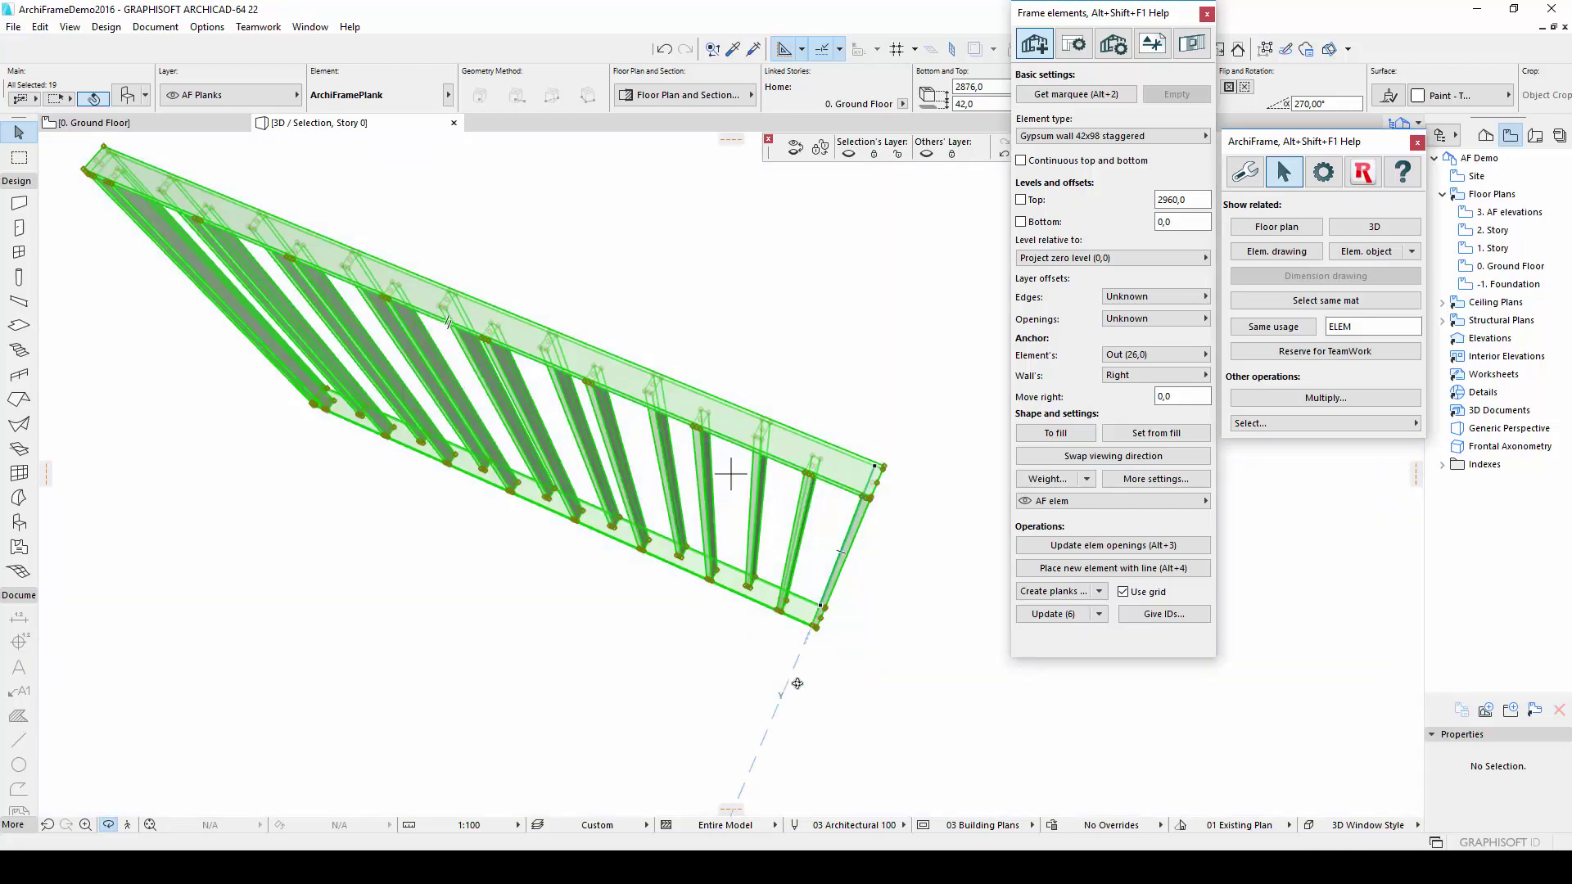
middle_click_drag(800, 678, 812, 480, "shift")
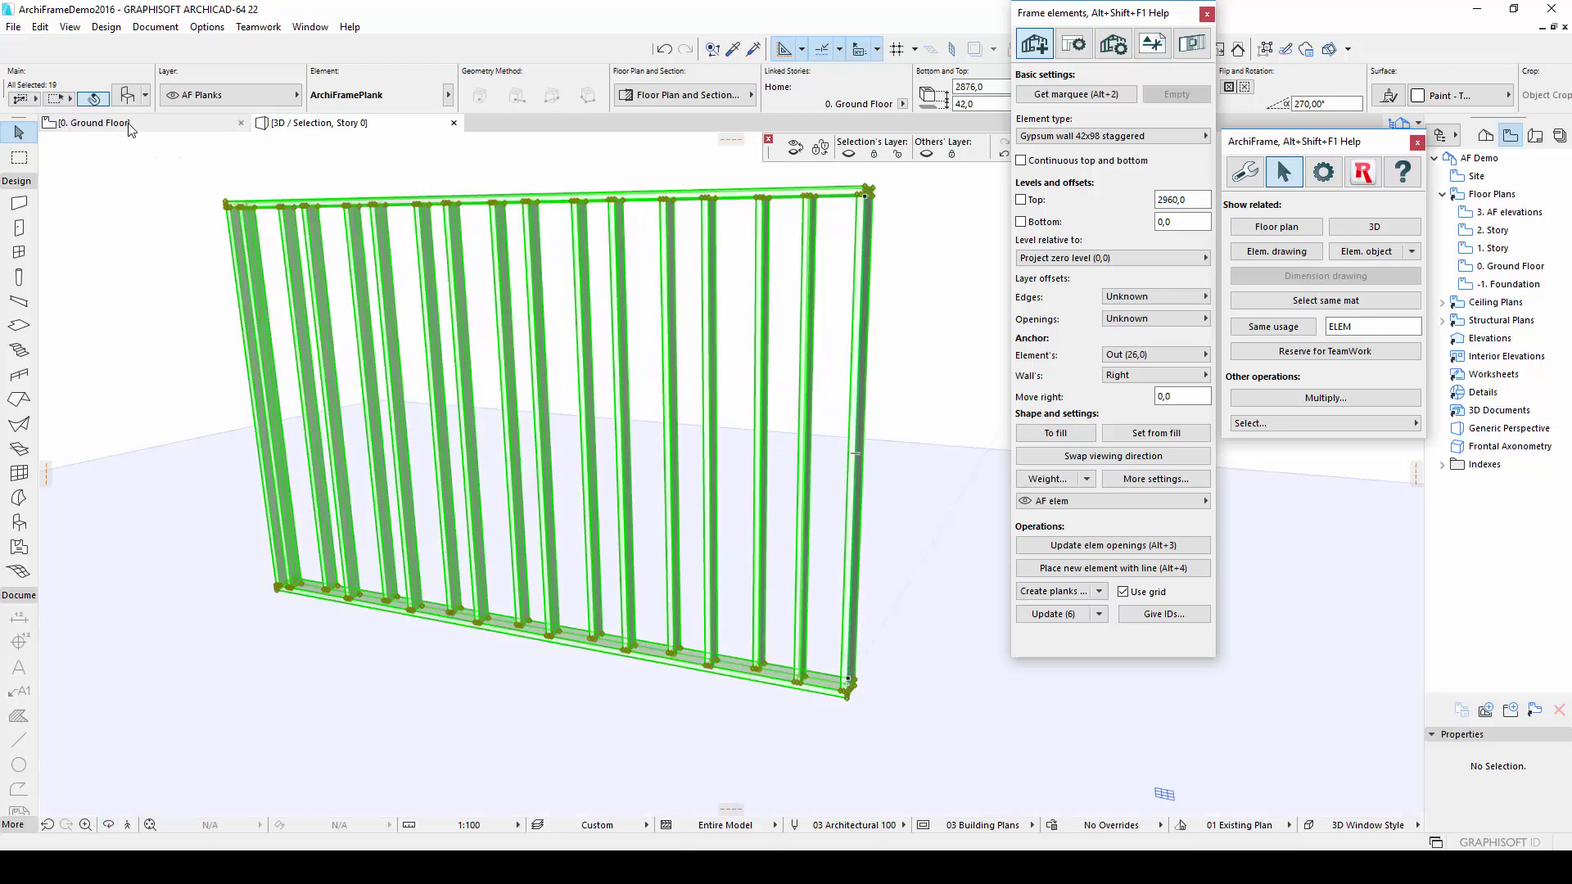
left_click(128, 126)
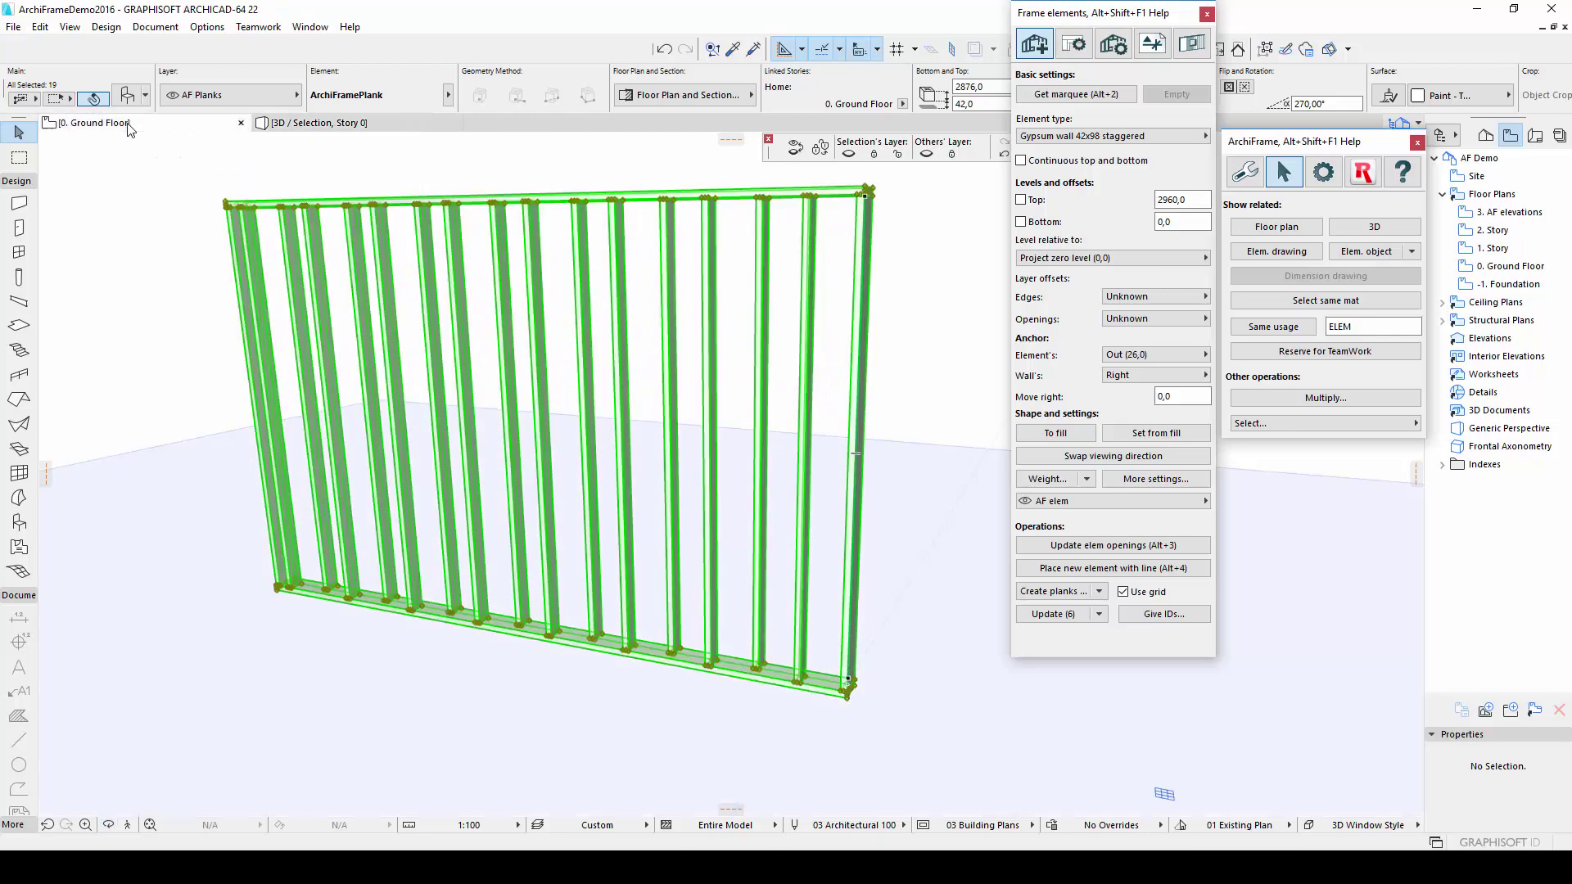
- Back on the ground floor plan, select the ArchiFrame wall element SW-026
left_click(218, 496)
scroll(217, 502, "up", 4)
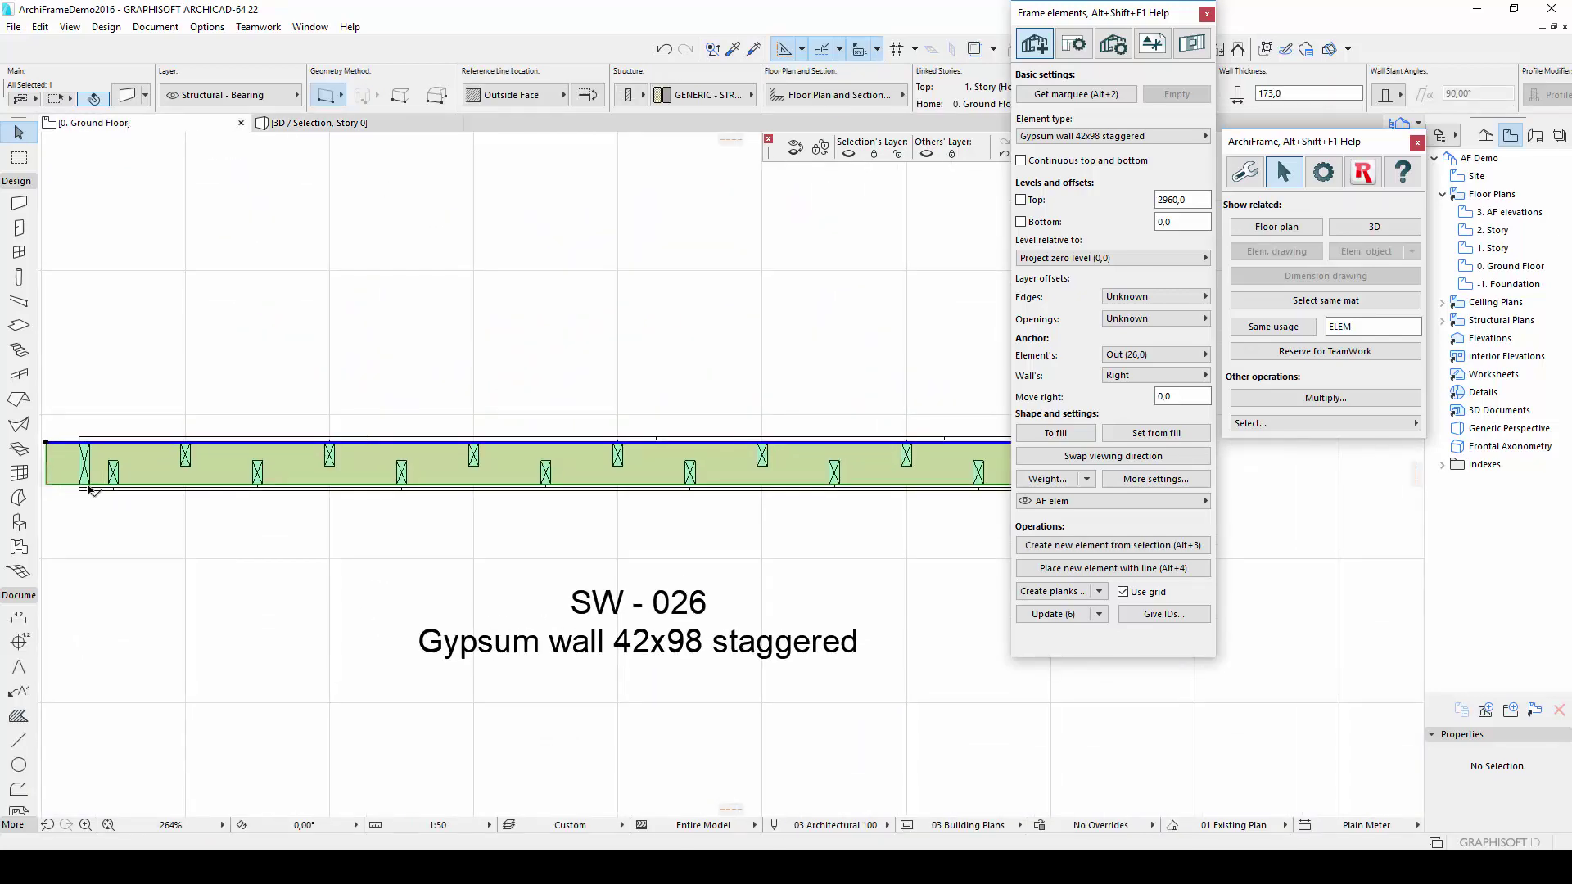
left_click(81, 489)
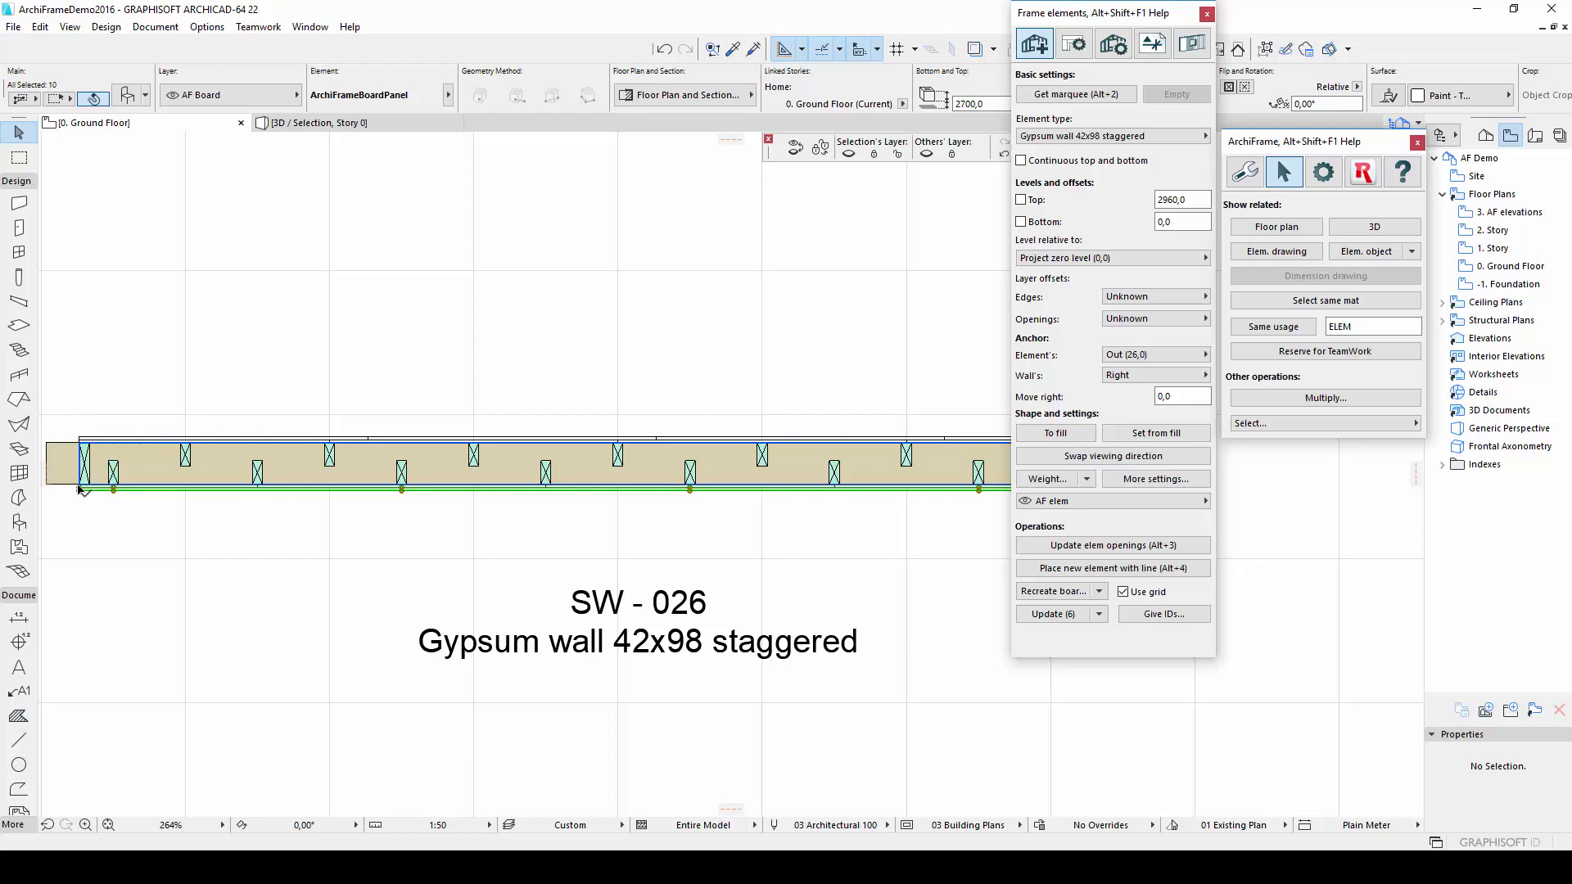
left_click(80, 489)
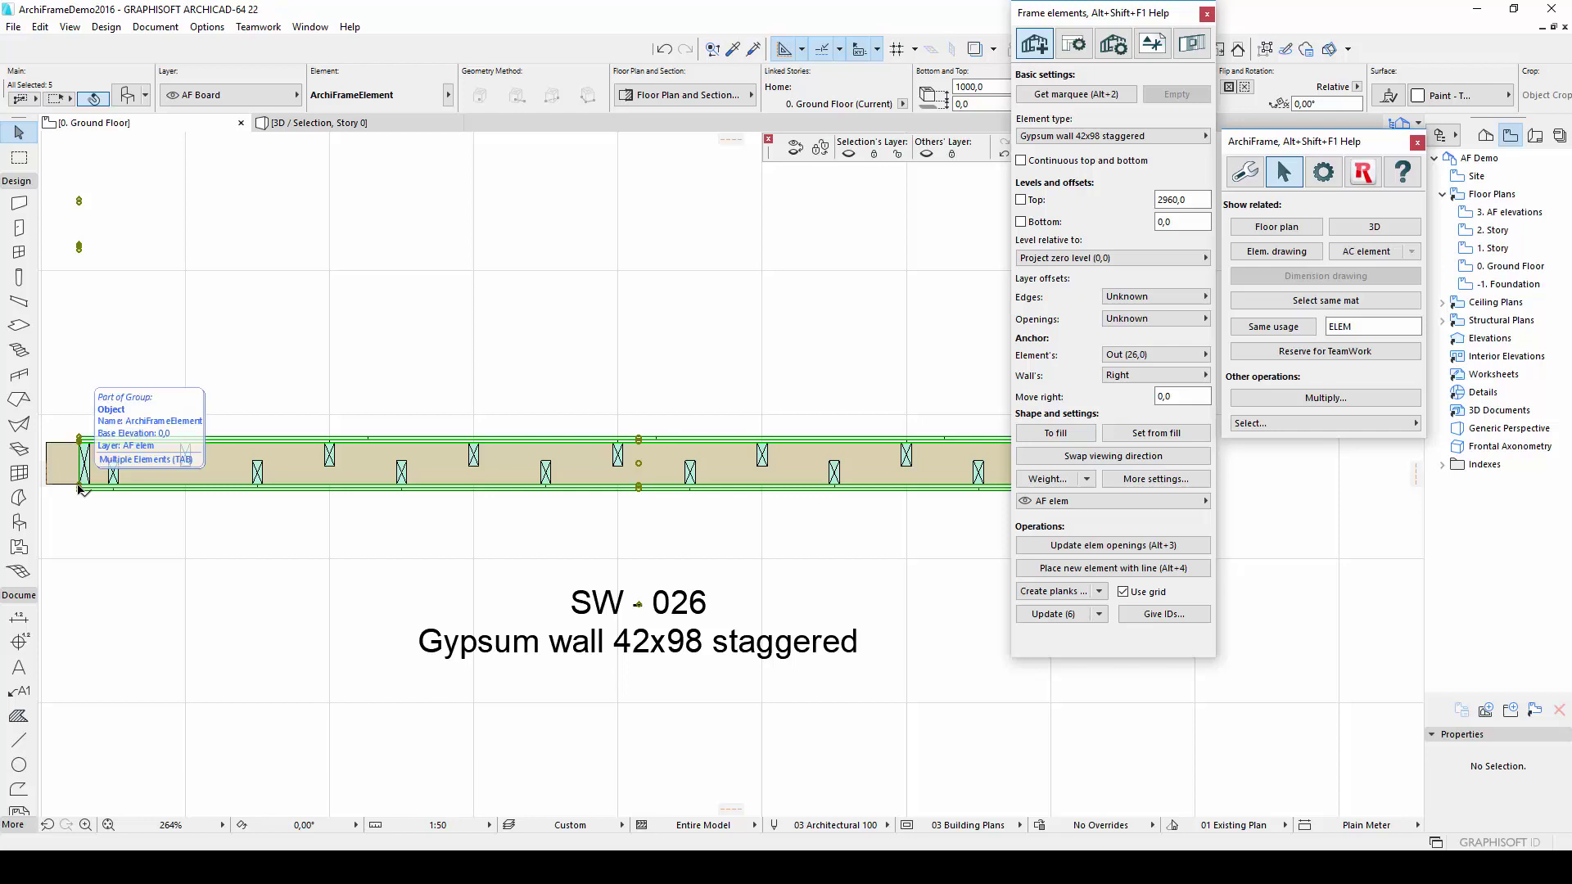
- Change the stud spacing from 600,0 to 200,0 mm and regenerate the wall's planks
left_click(1114, 44)
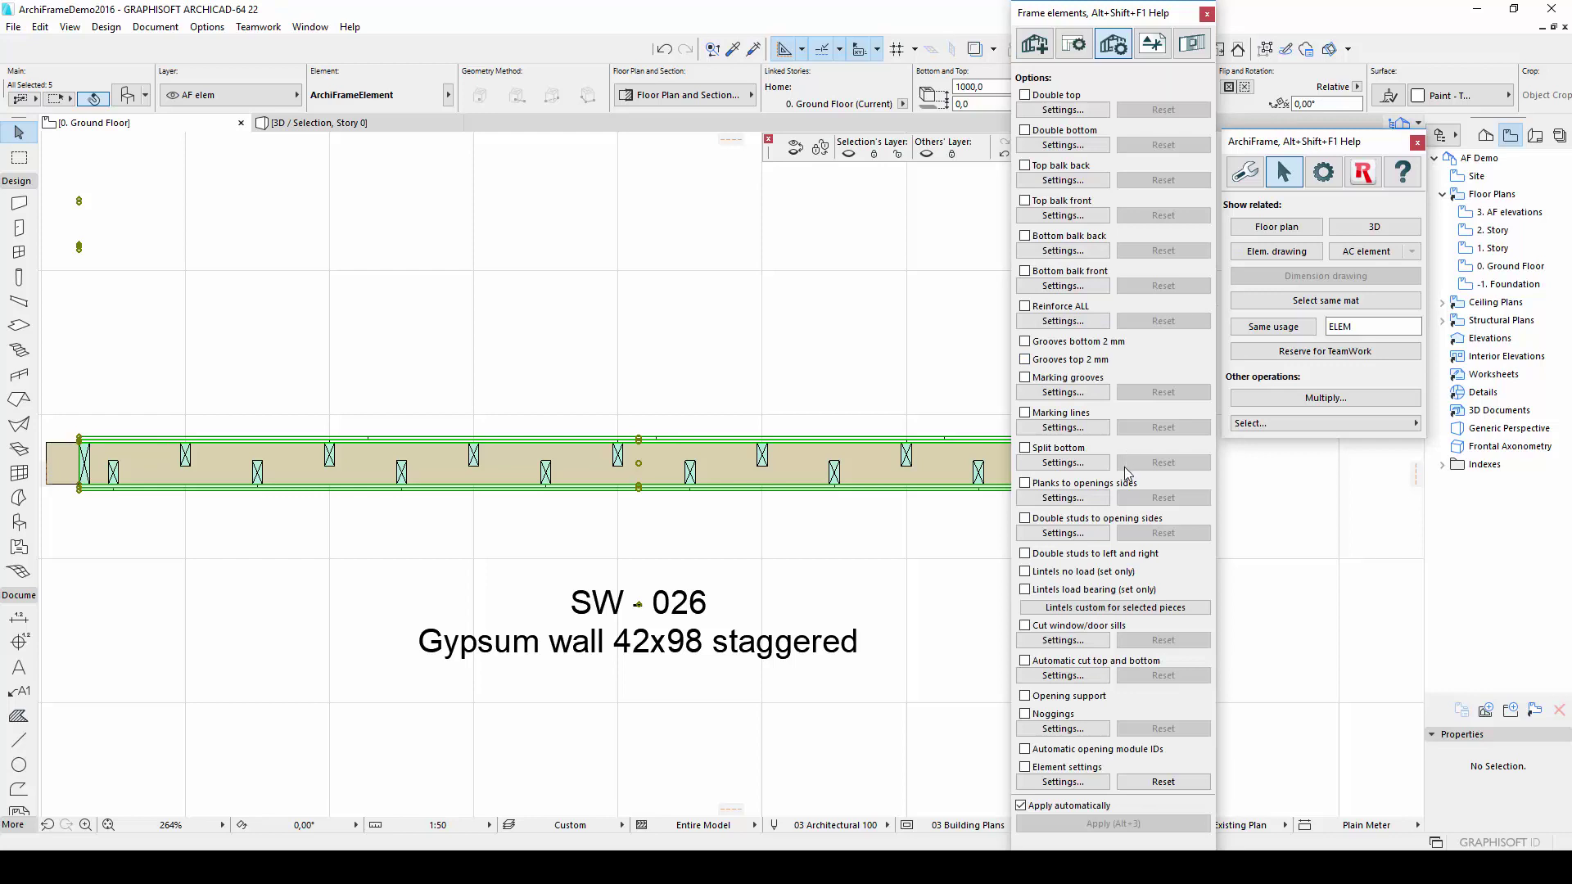
left_click(1025, 767)
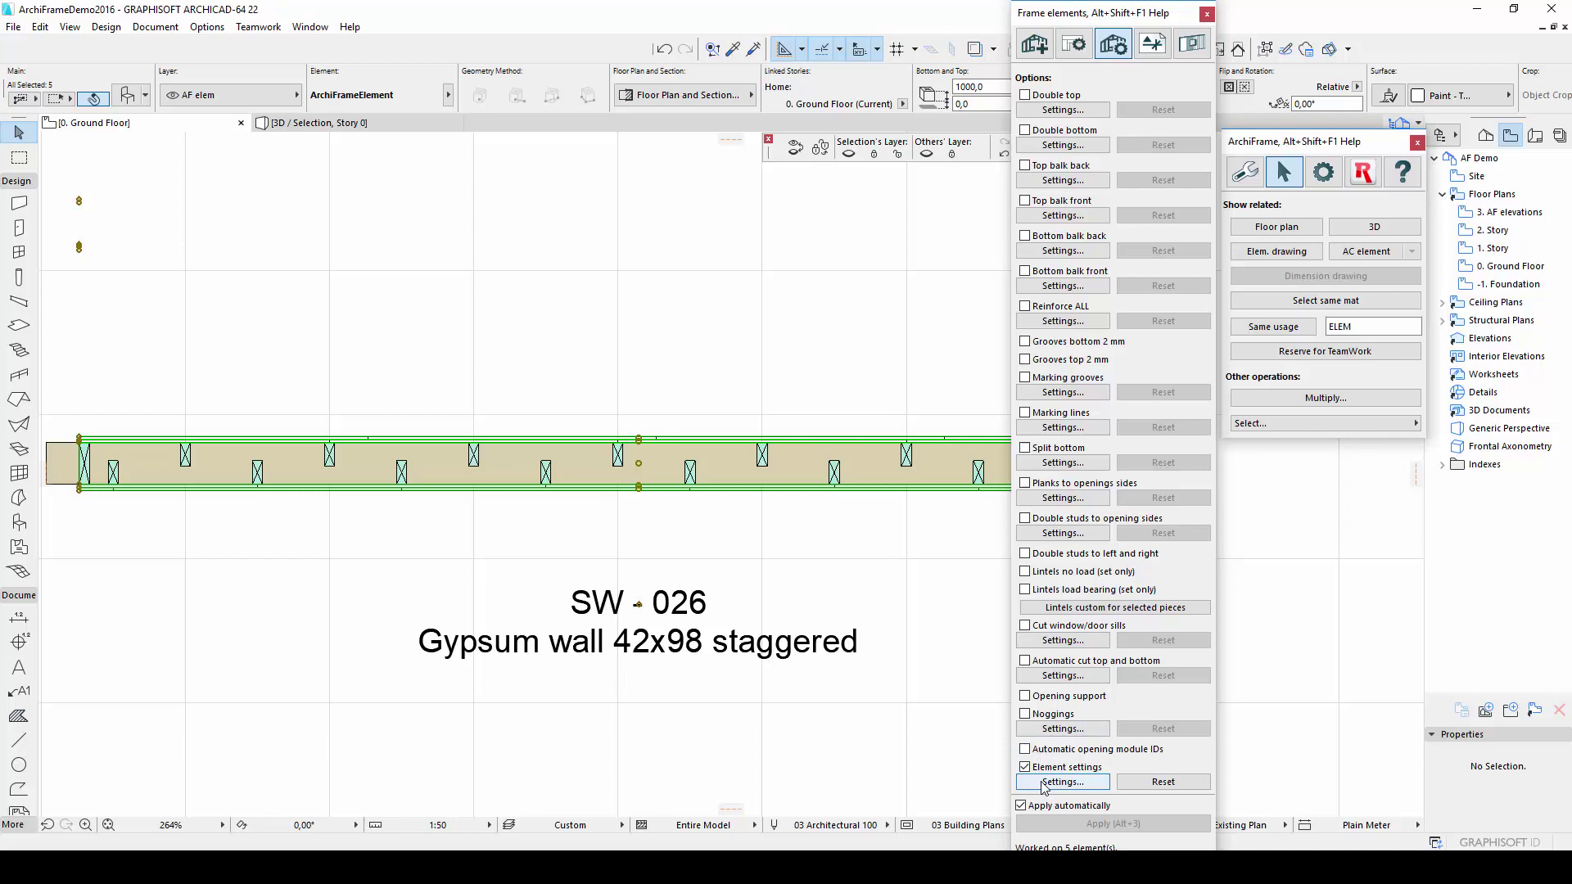
left_click(1063, 782)
left_click(673, 130)
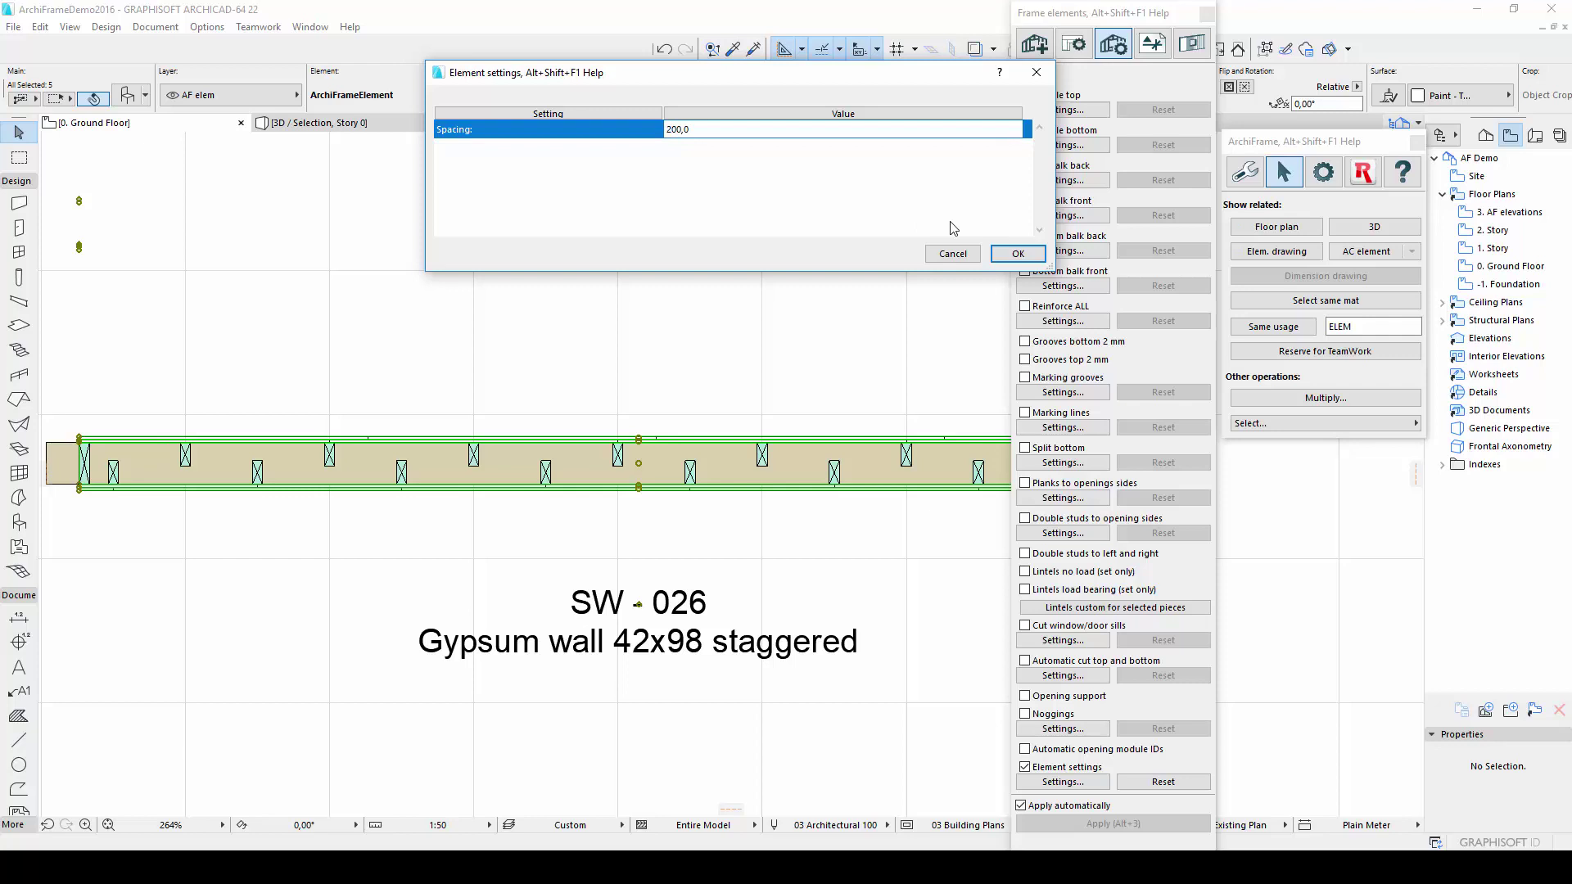
left_click(1018, 253)
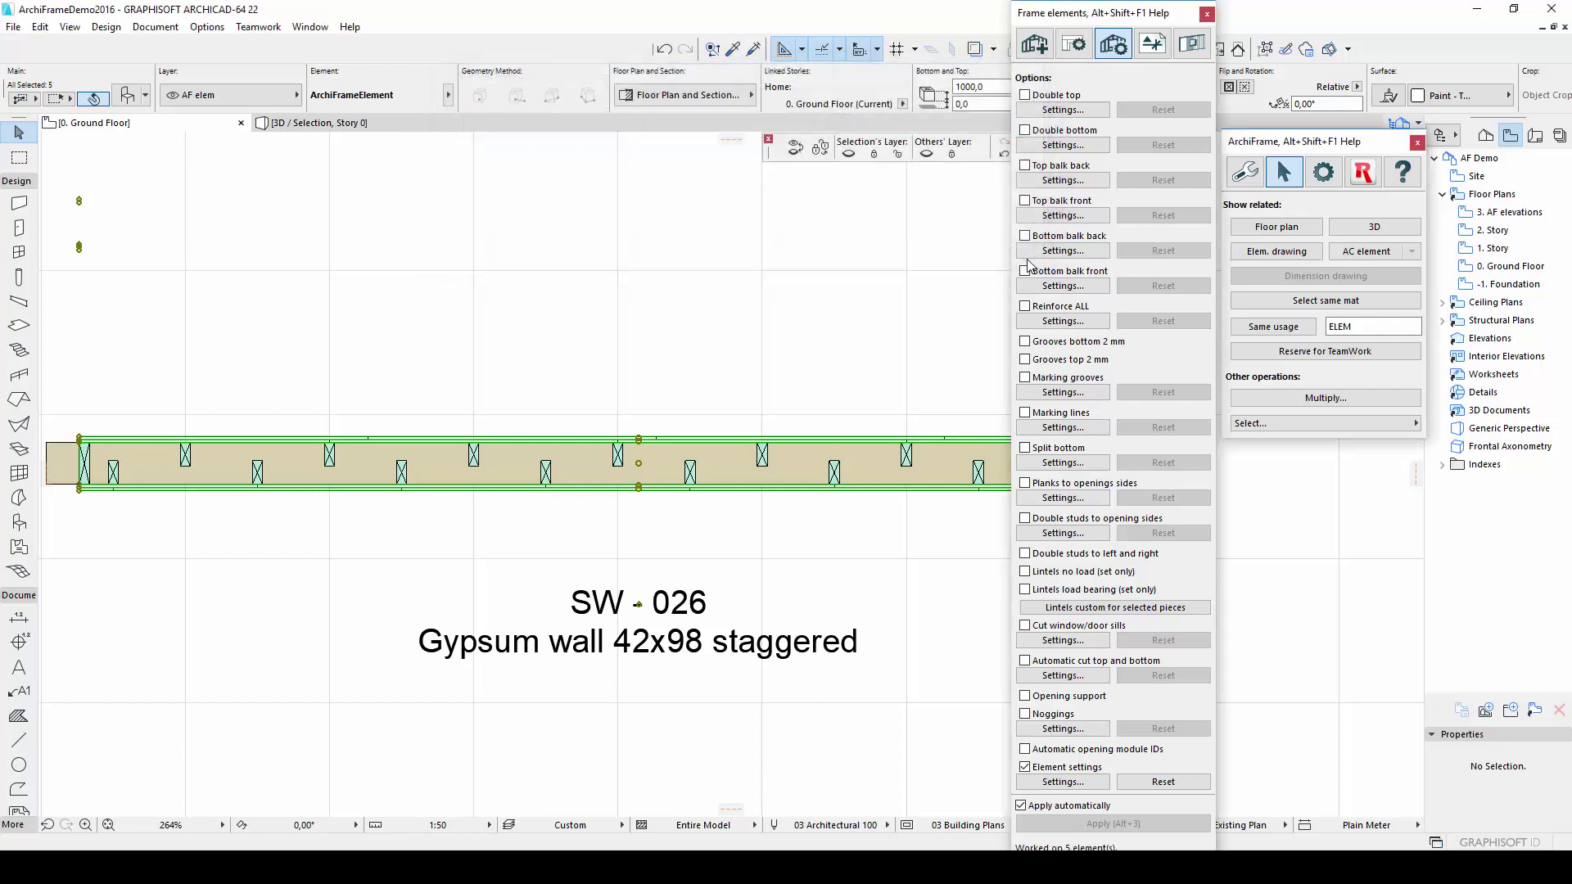
left_click(1034, 45)
left_click(1065, 592)
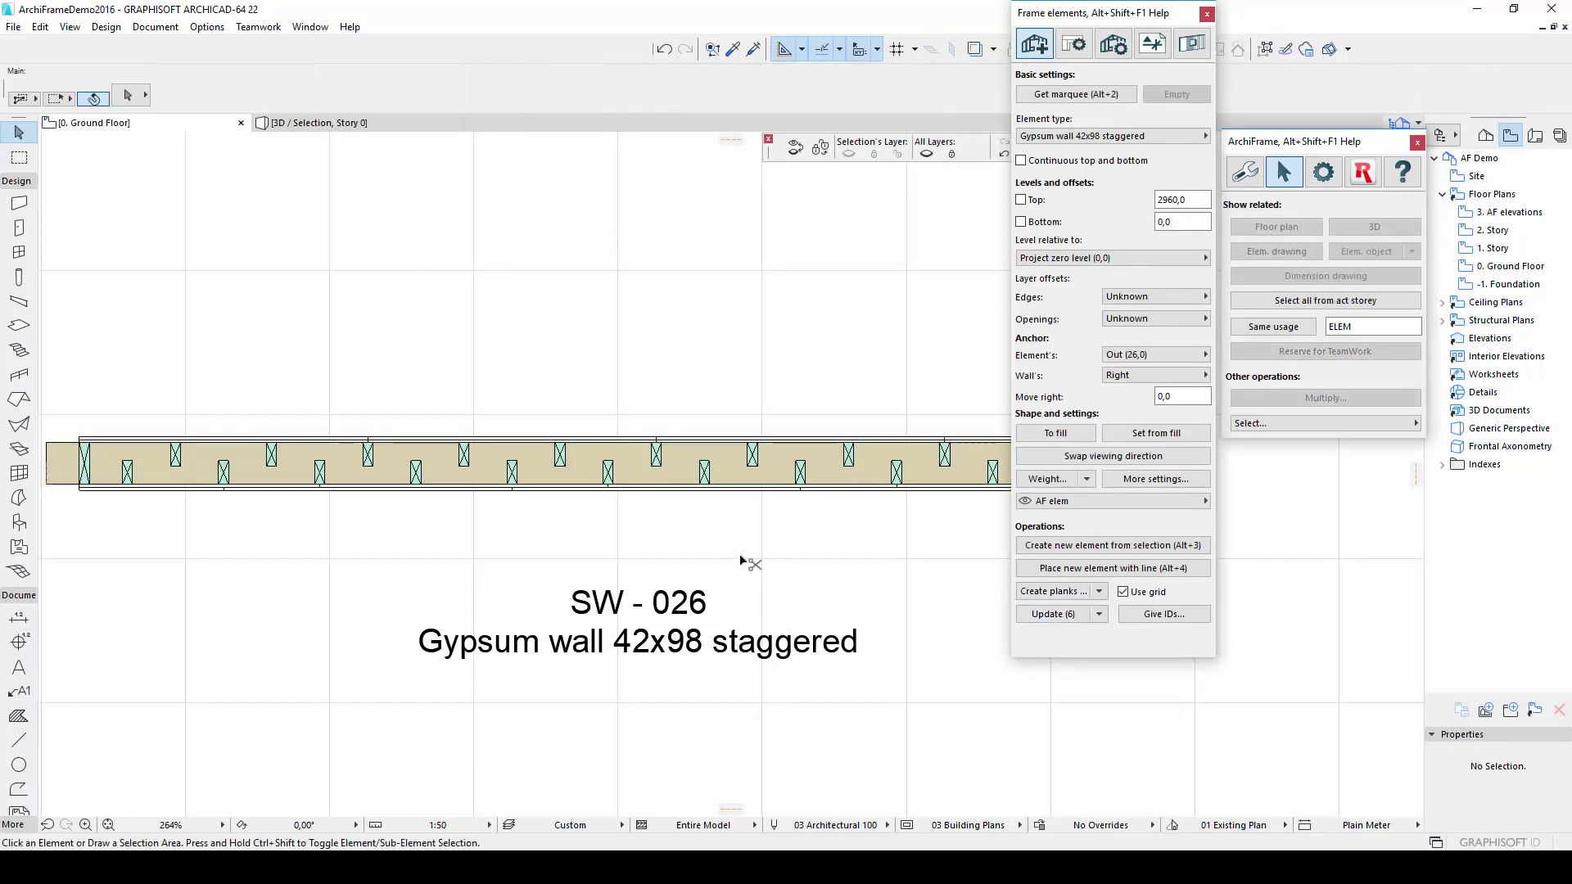
scroll(741, 561, "up", 3)
- Measure from a stud corner, then add noggings to the lower ground-floor wall frame
key("m")
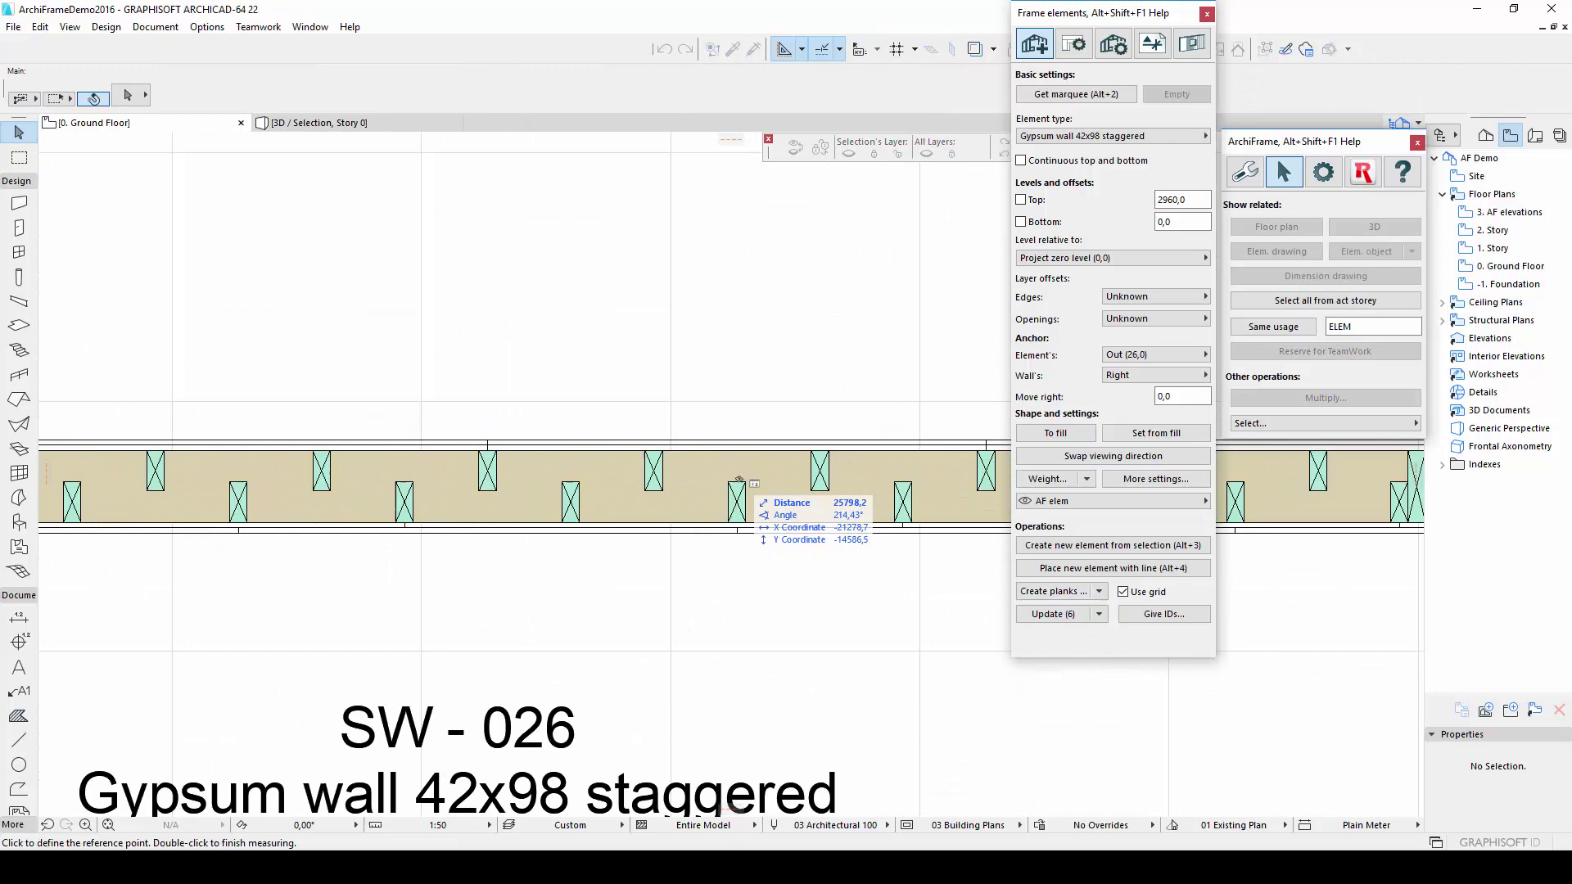
left_click(745, 483)
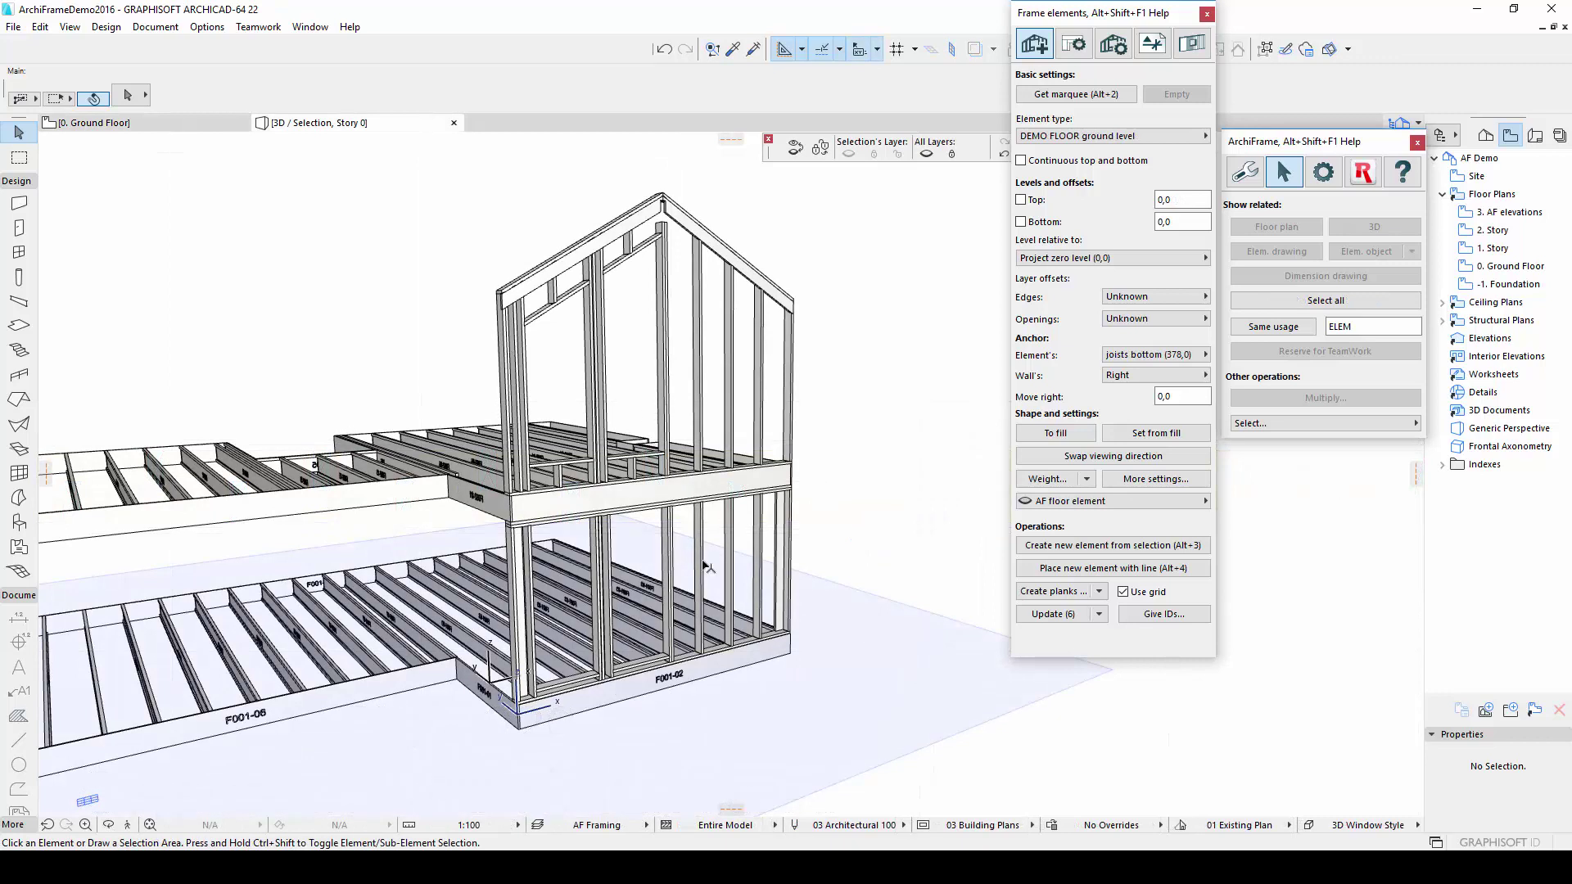
left_click(726, 533)
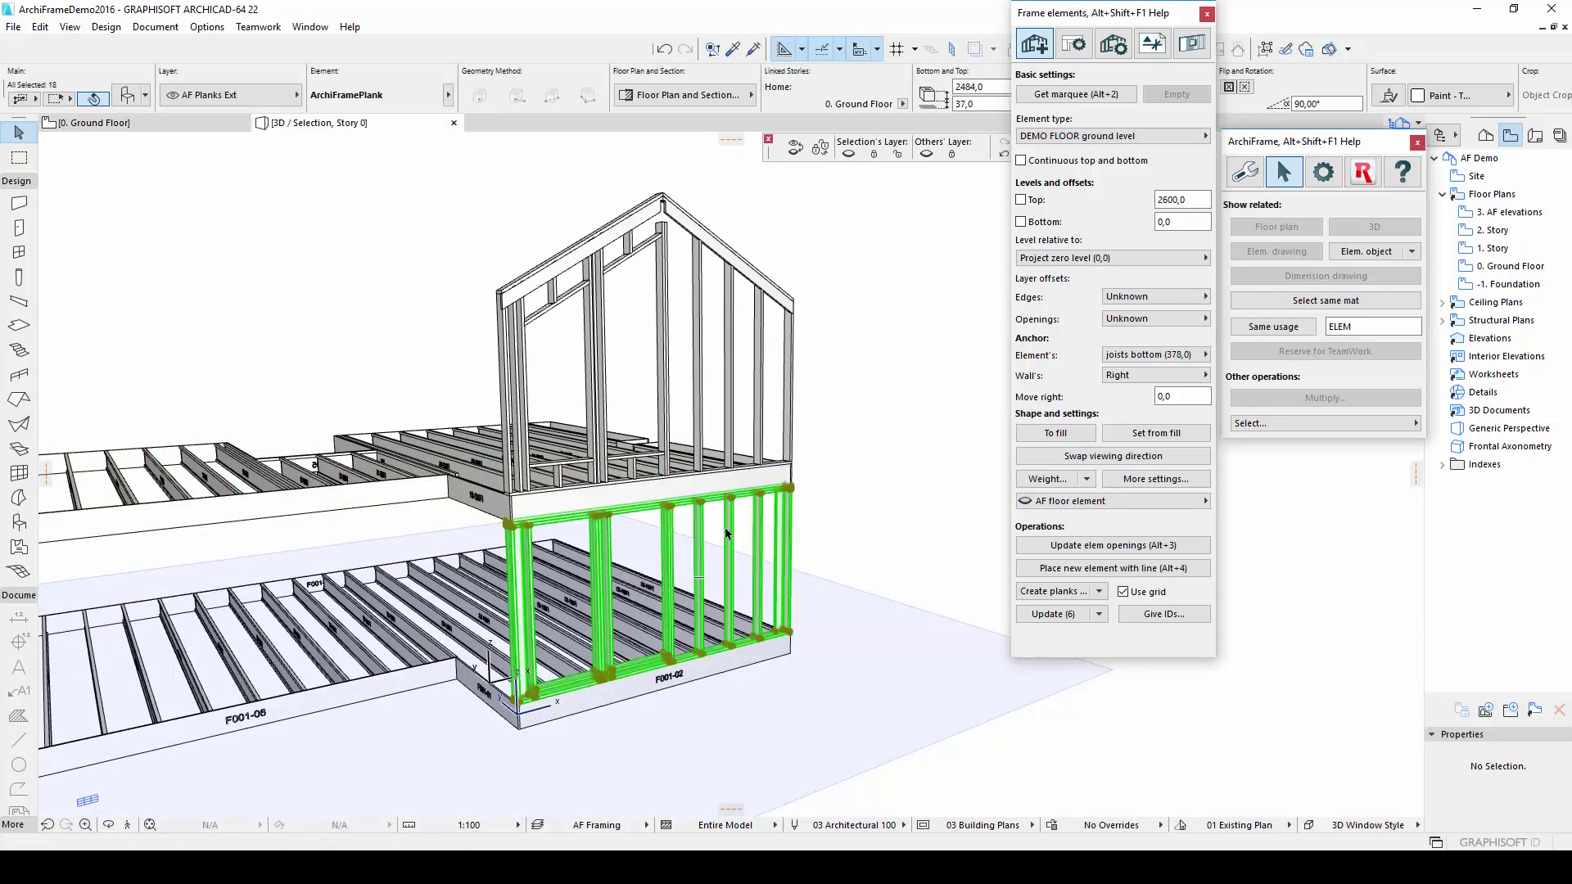
left_click(1112, 49)
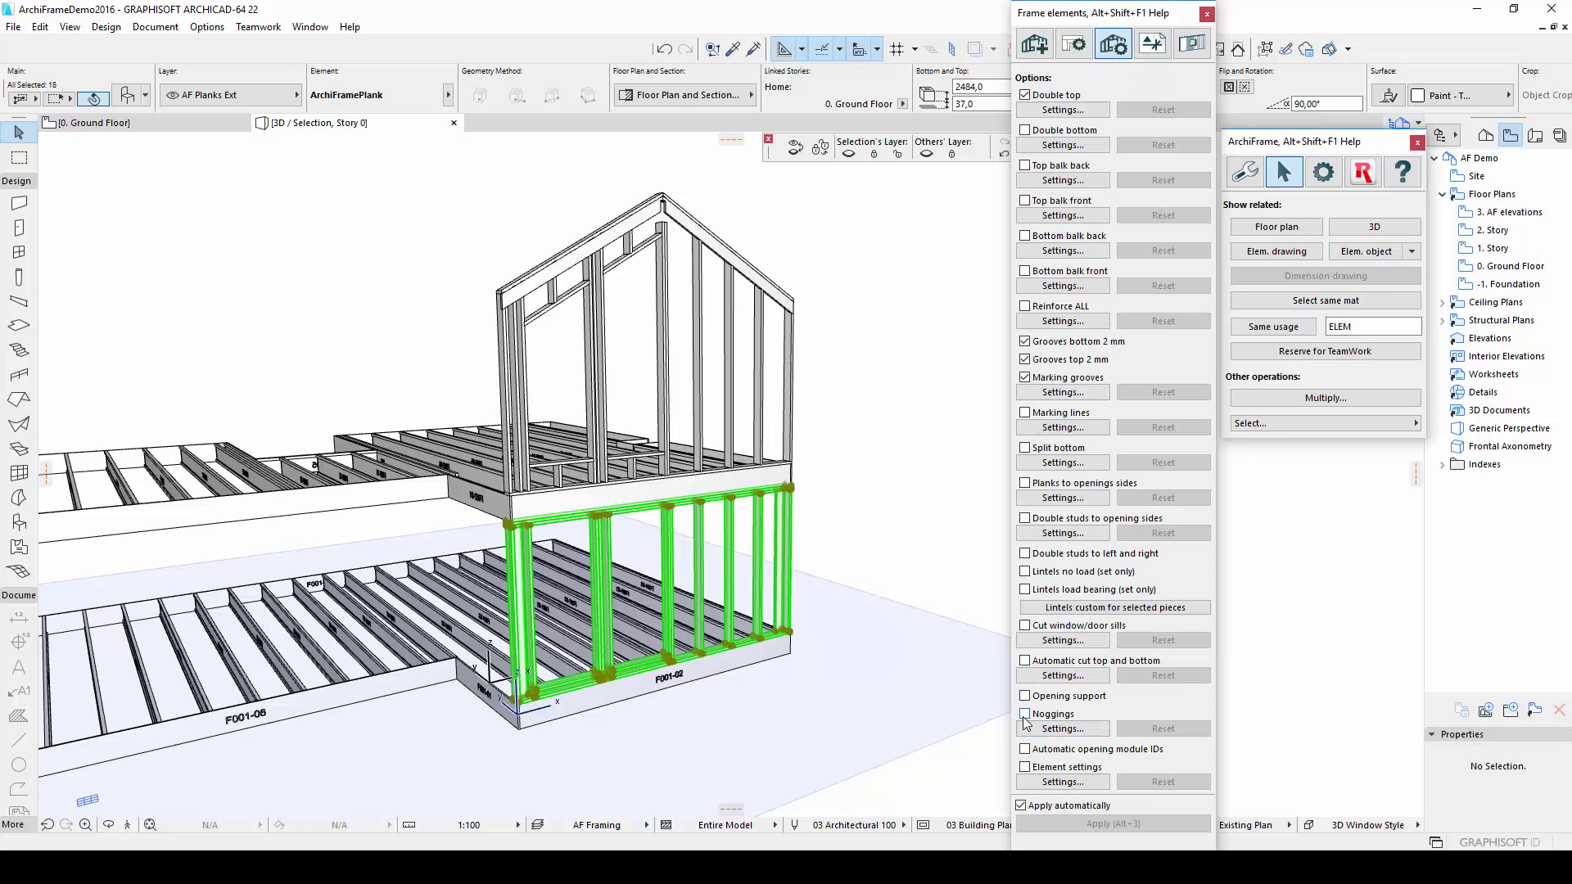
left_click(1024, 715)
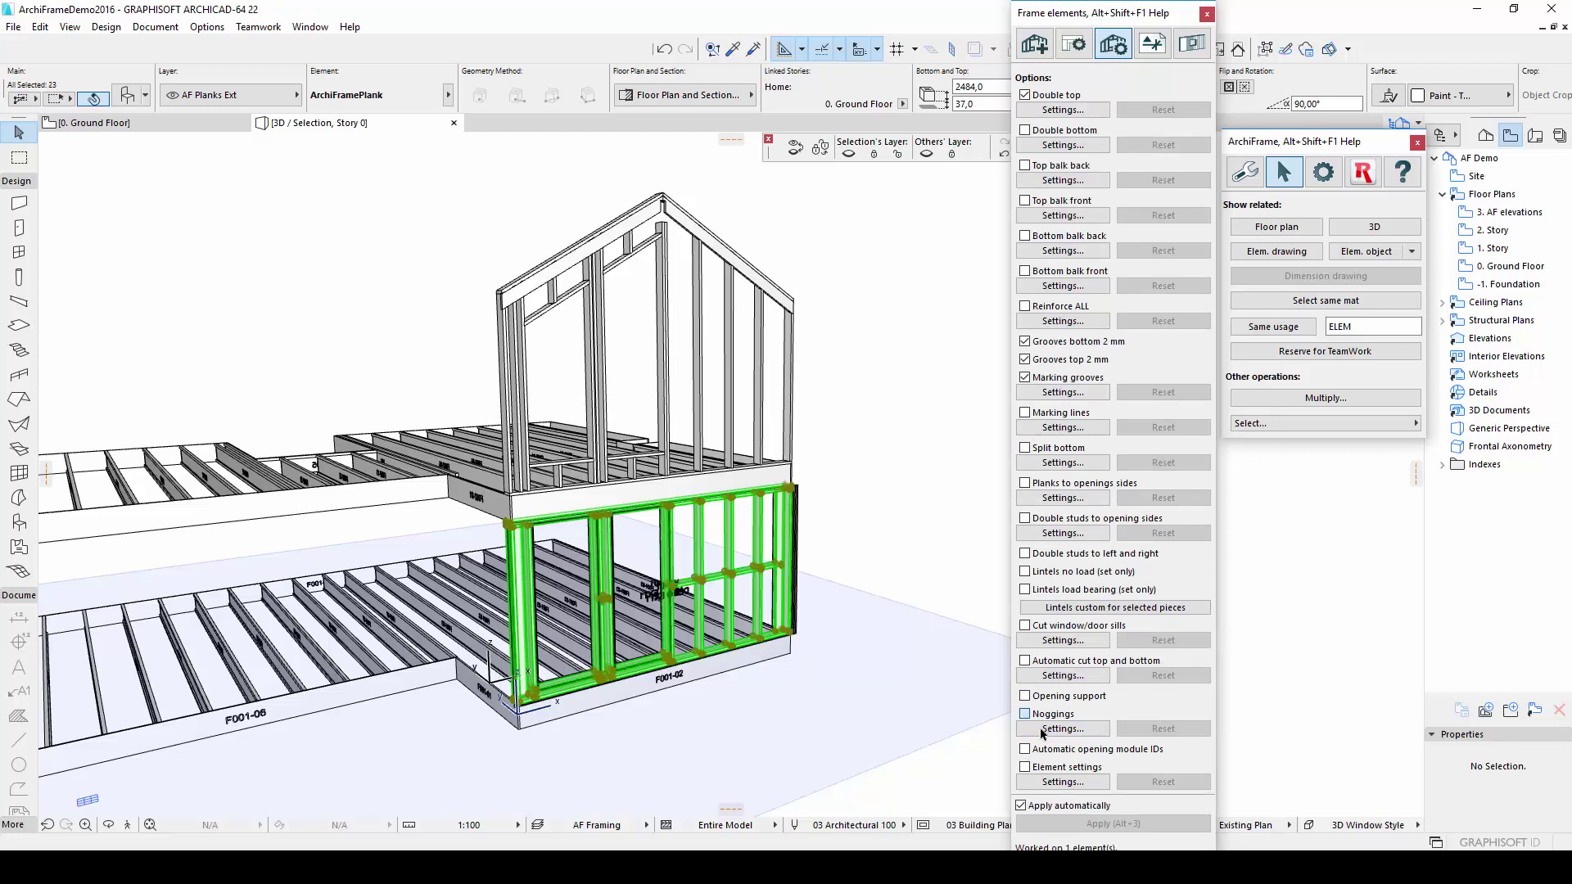
left_click(859, 352)
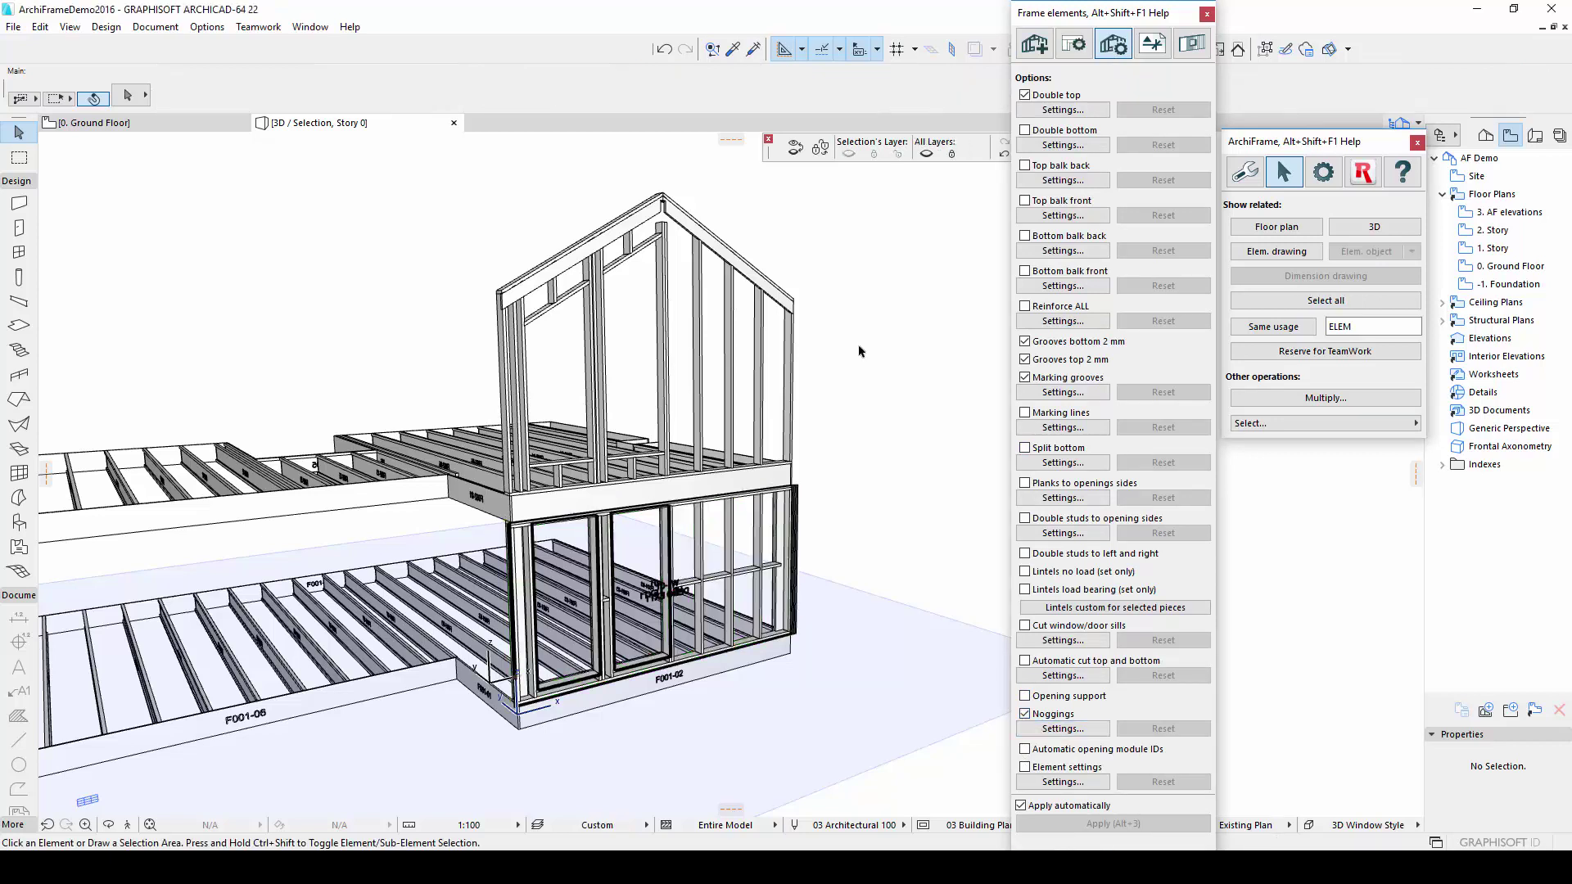
- Adjust the gable wall frame's noggings staggering and rebuild its frame
left_click(735, 377)
left_click(1057, 729)
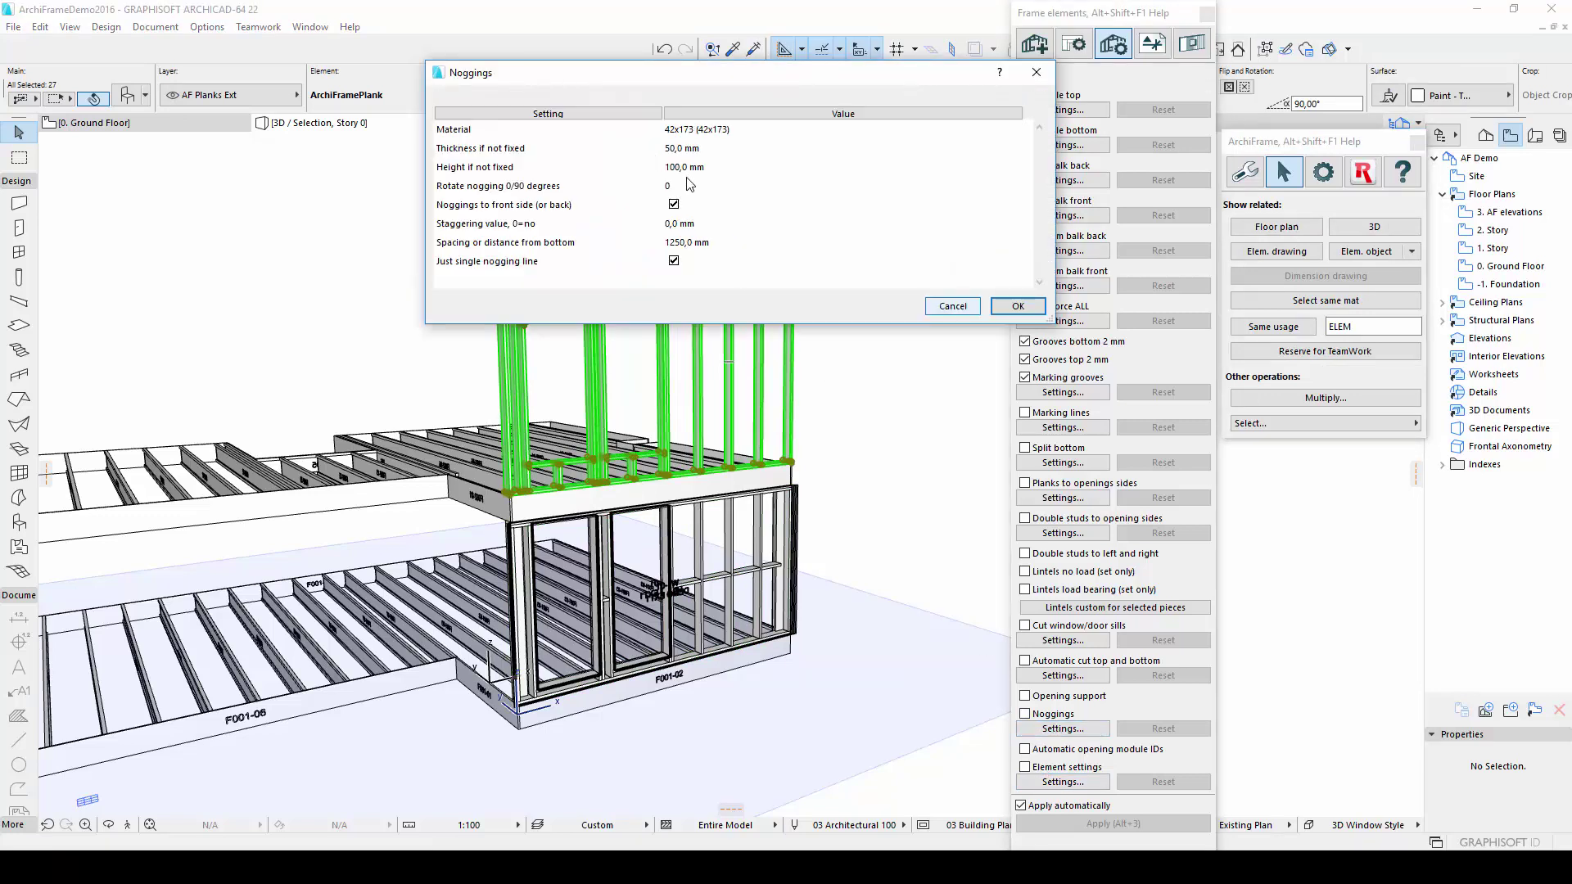
left_click(671, 222)
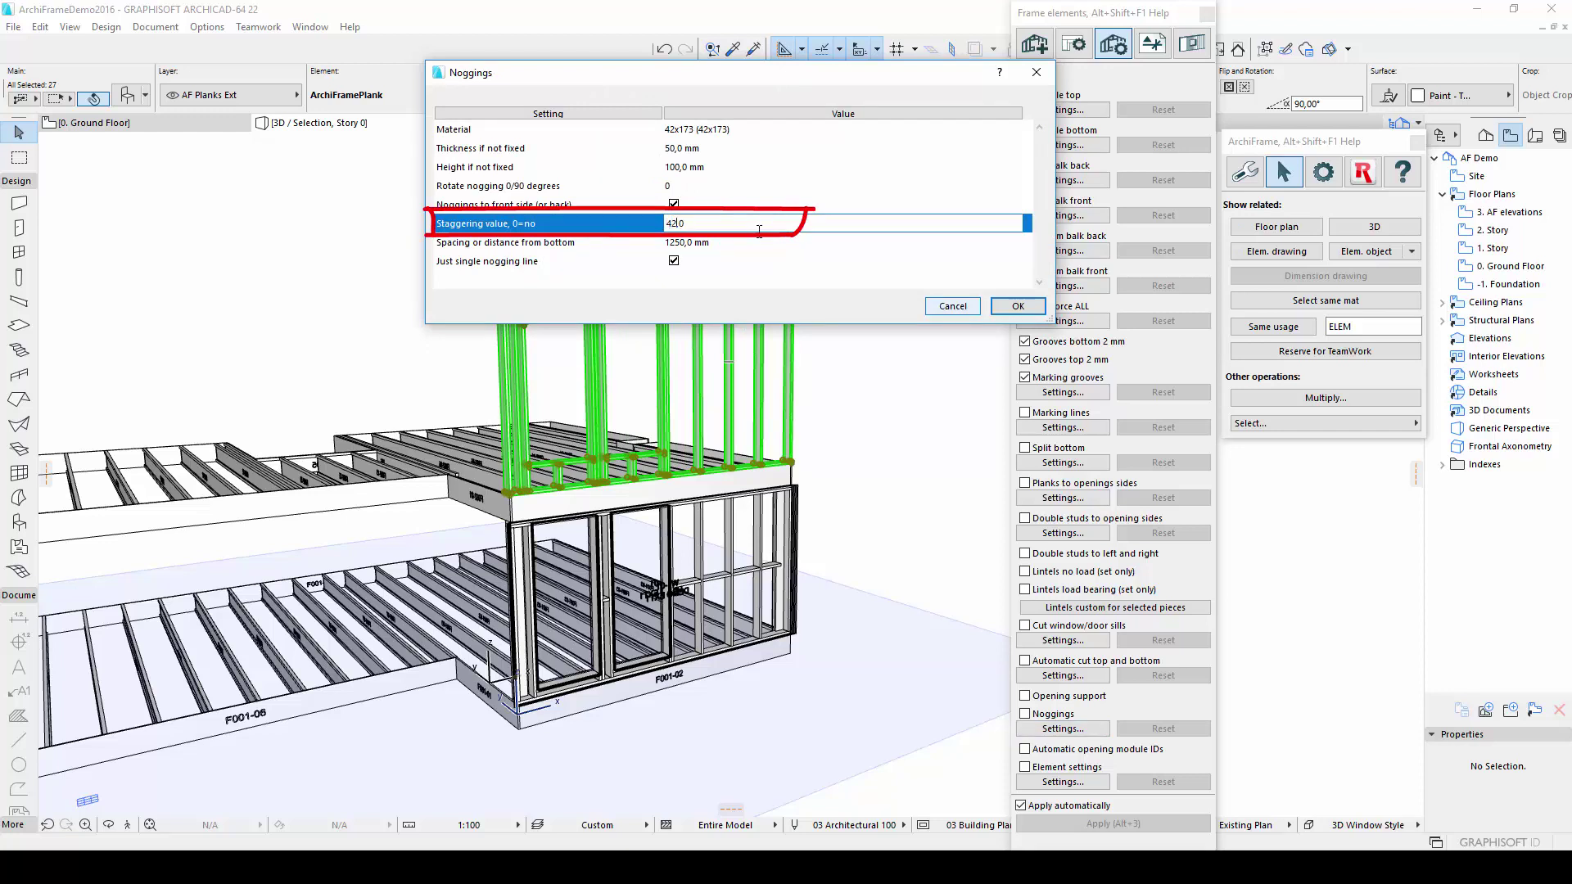
left_click(1015, 305)
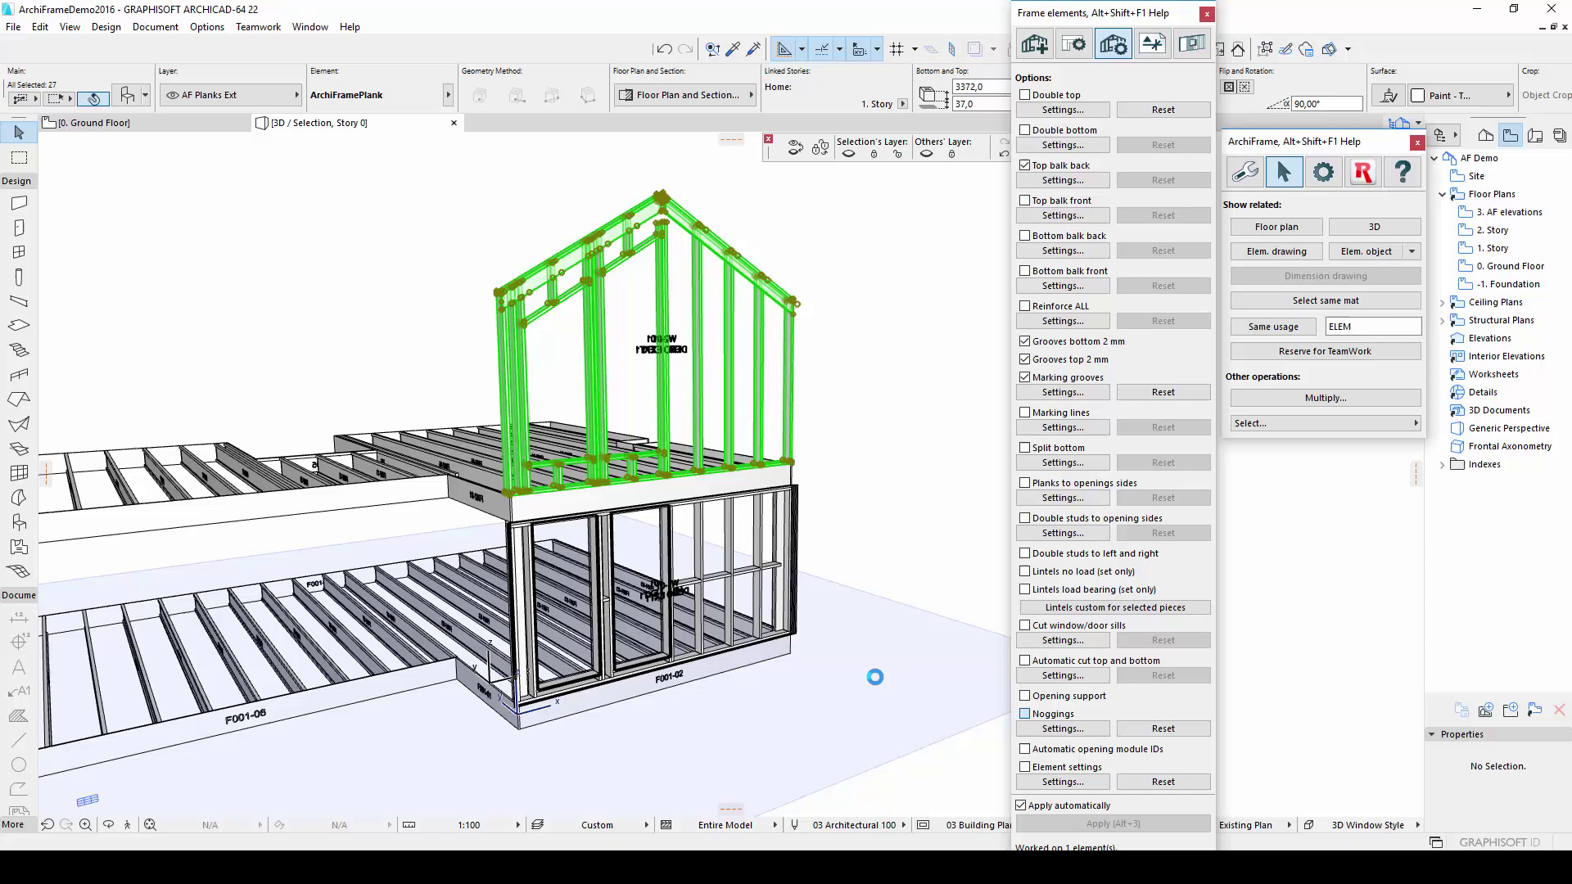
left_click(899, 494)
scroll(743, 584, "up", 2)
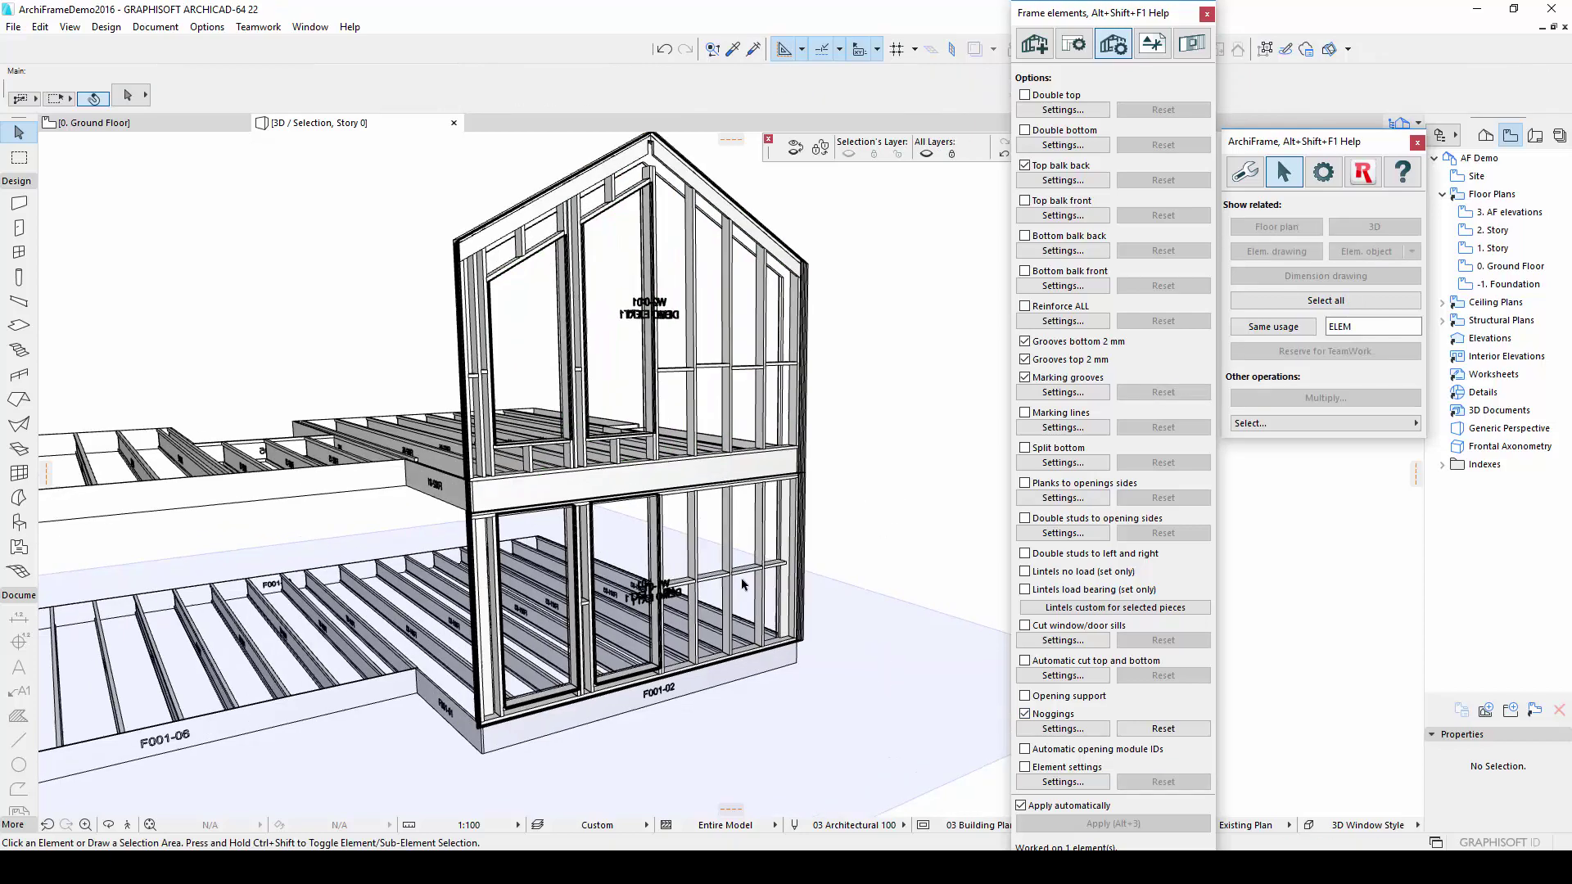
scroll(743, 583, "up", 3)
scroll(743, 584, "down", 5)
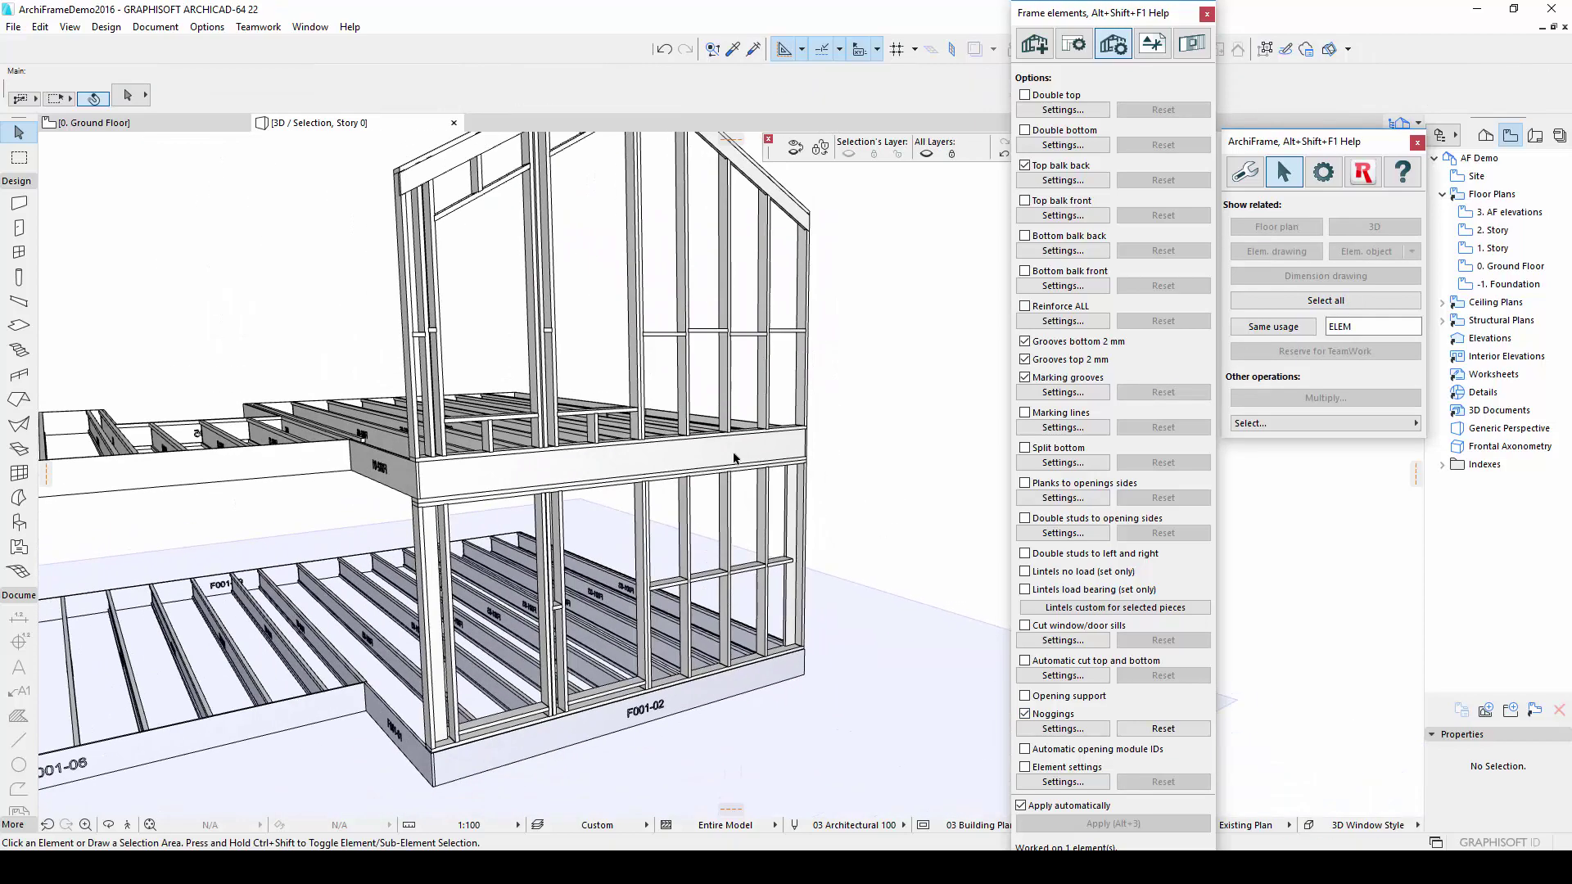
scroll(738, 308, "up", 6)
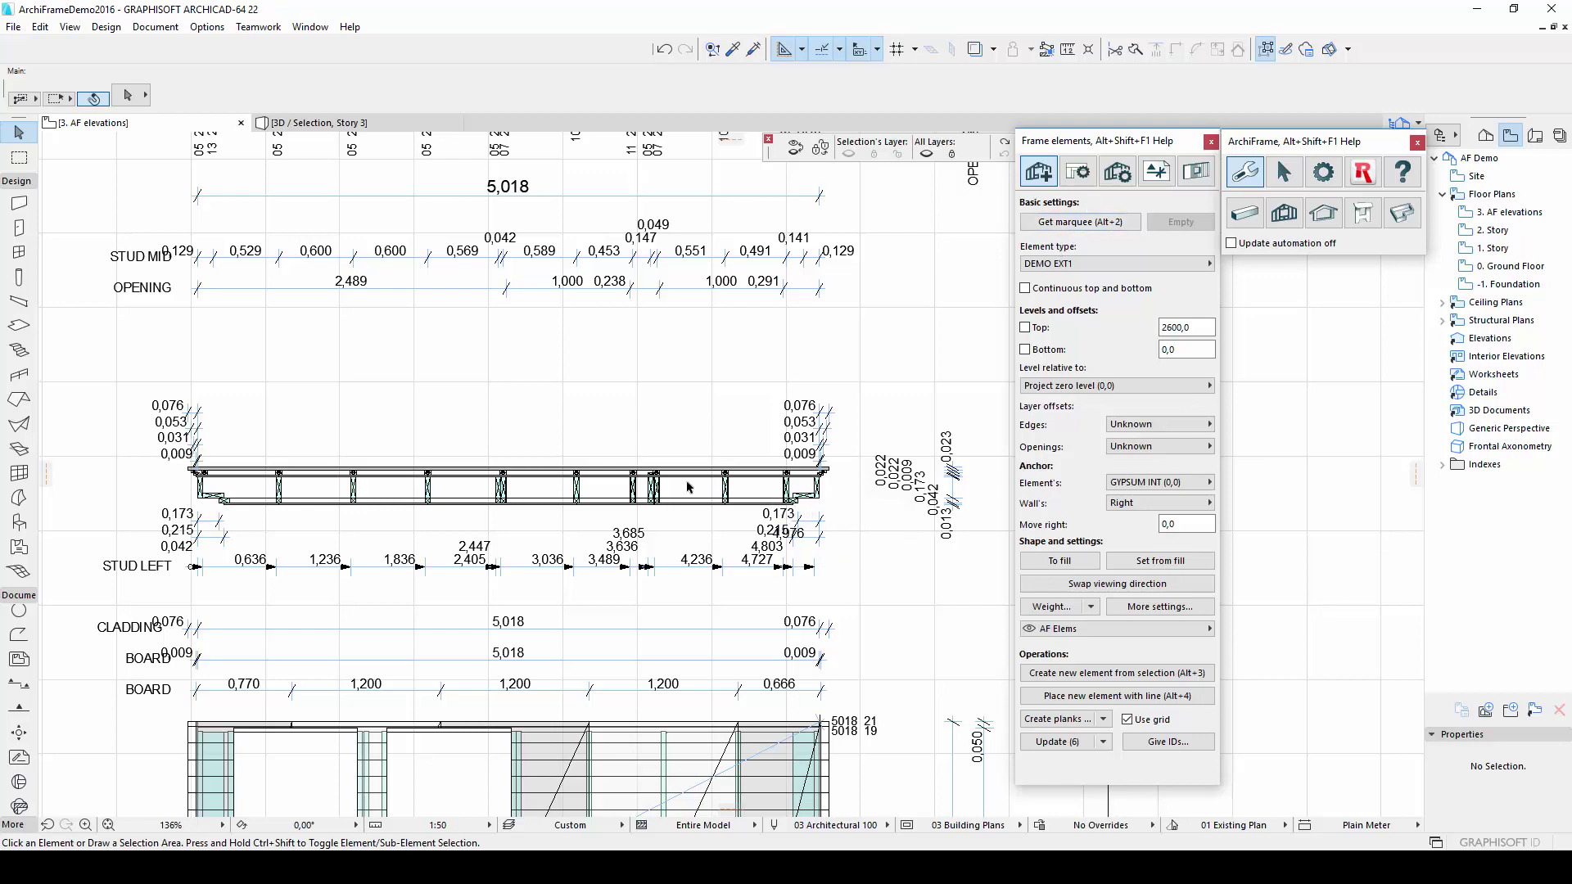
- Marquee-select the 13 cladding elements of the wall section atop the elevation
scroll(839, 498, "up", 5)
left_click(852, 463)
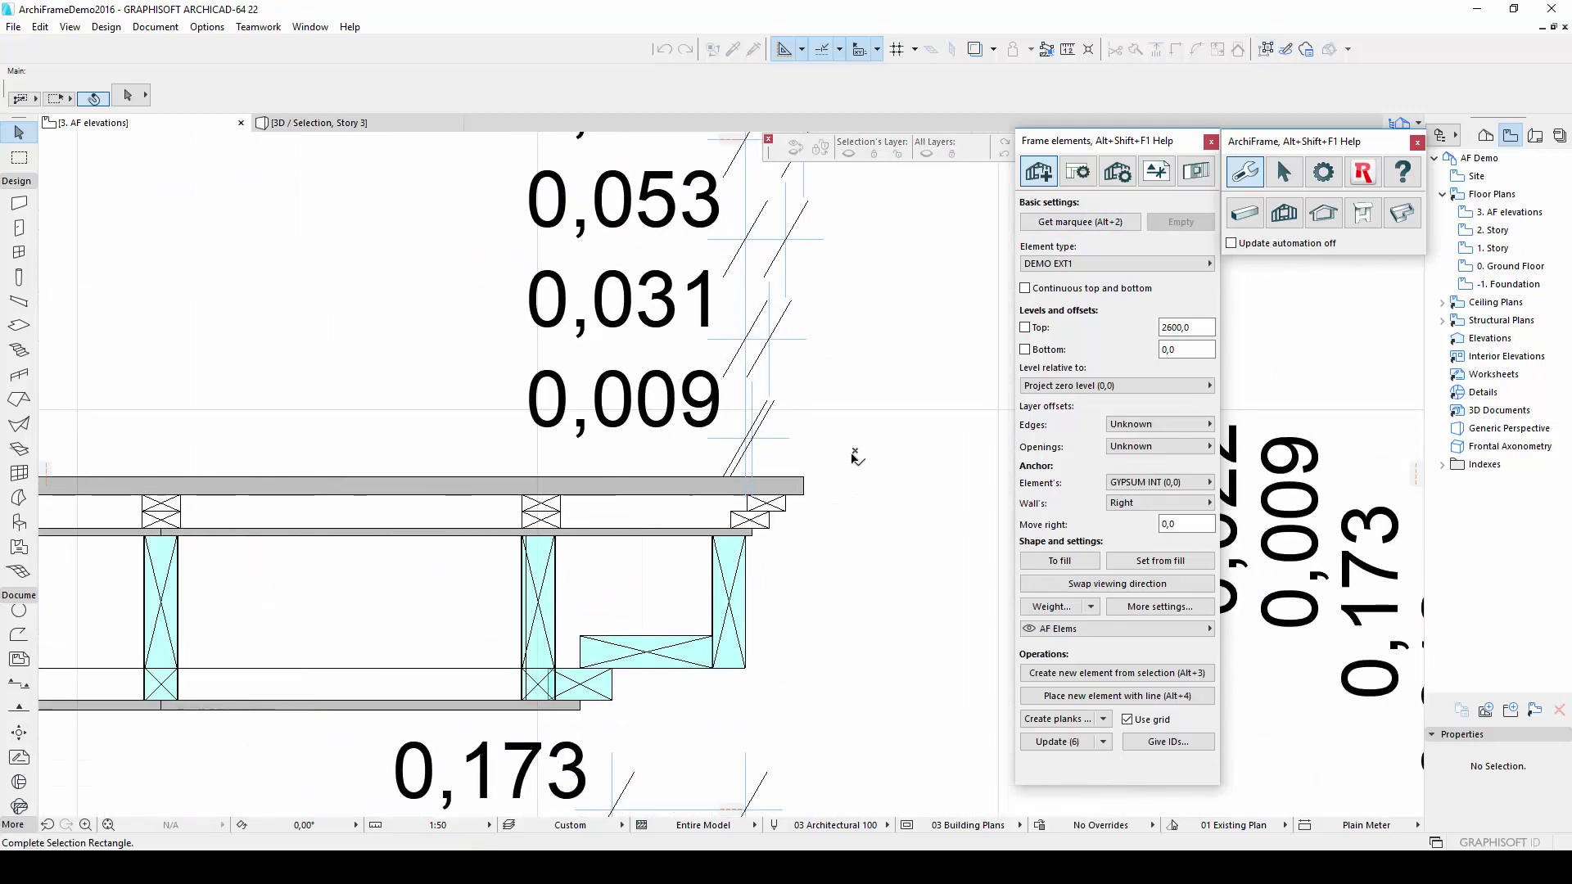
scroll(851, 462, "down", 3)
scroll(856, 460, "down", 3)
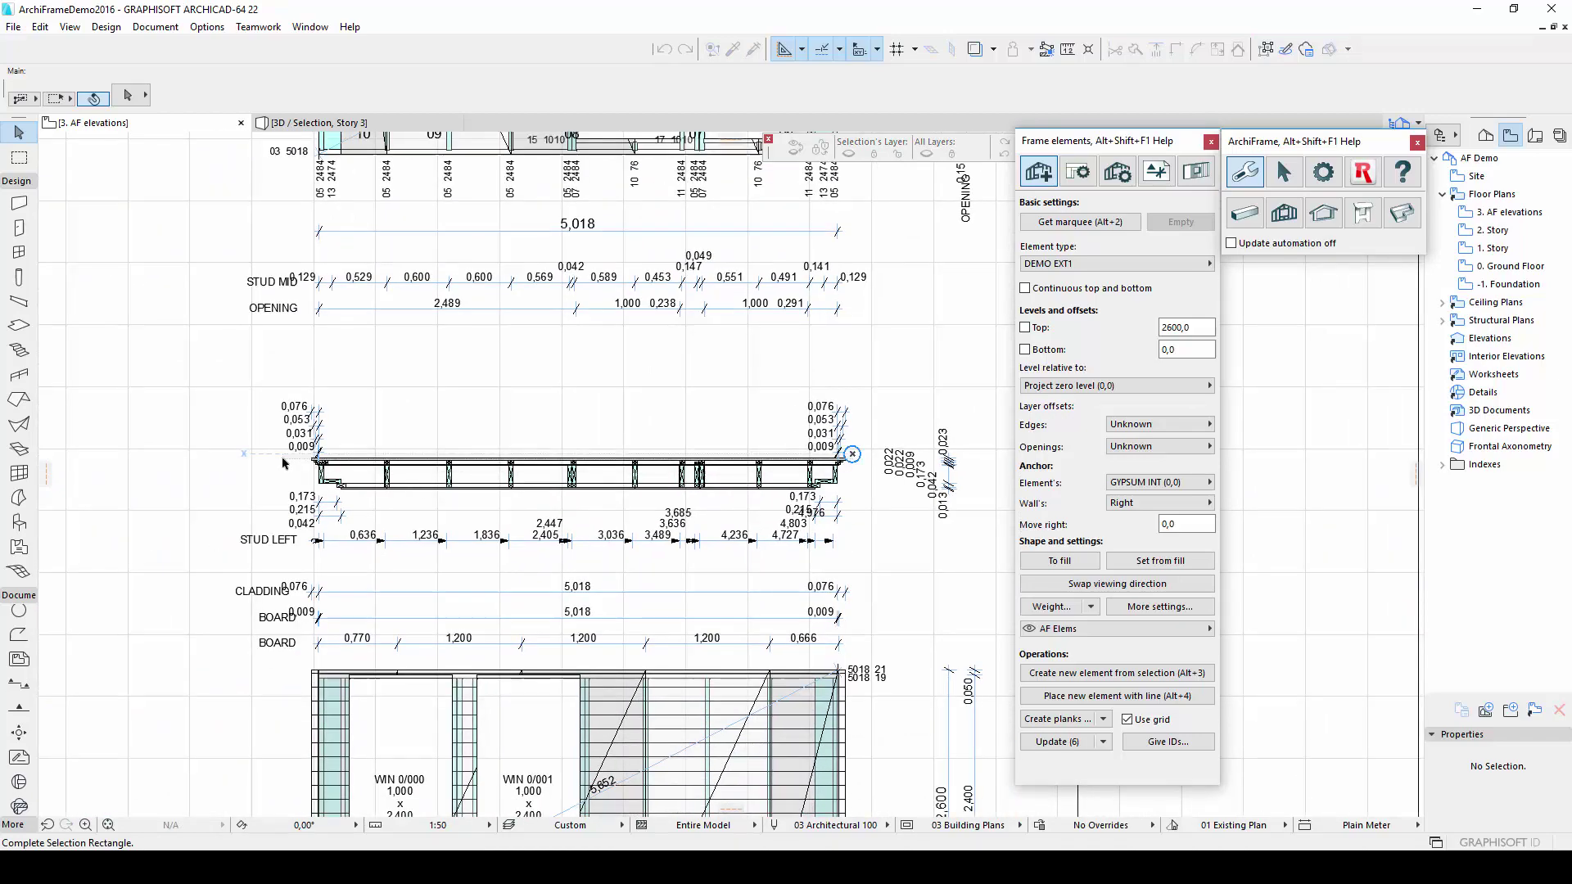
scroll(282, 463, "up", 5)
left_click(386, 469)
scroll(386, 491, "down", 5)
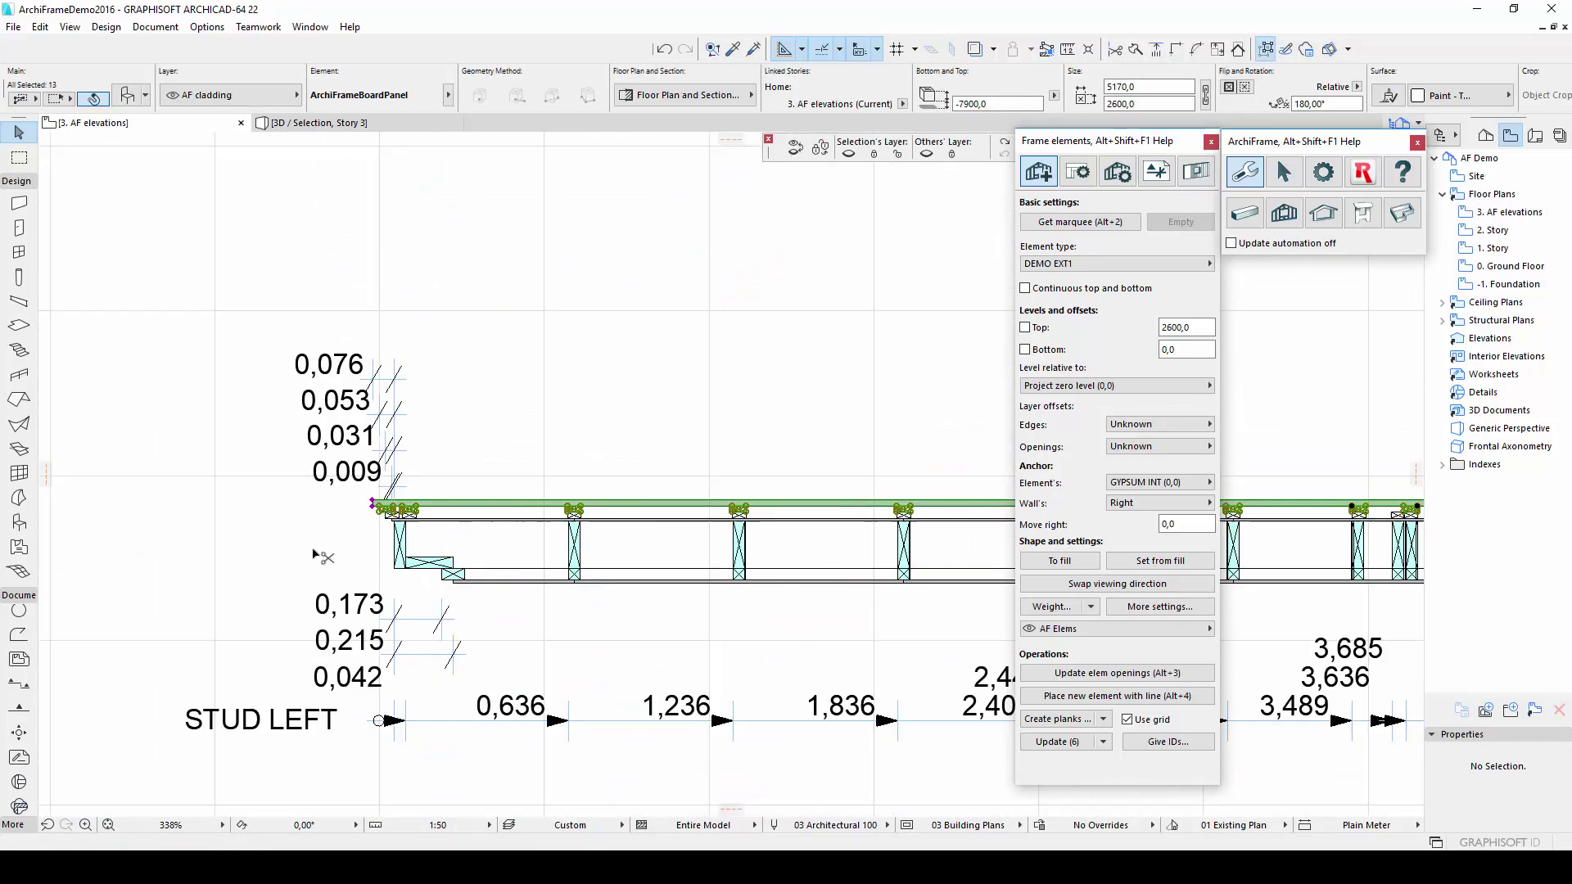
scroll(687, 561, "up", 2)
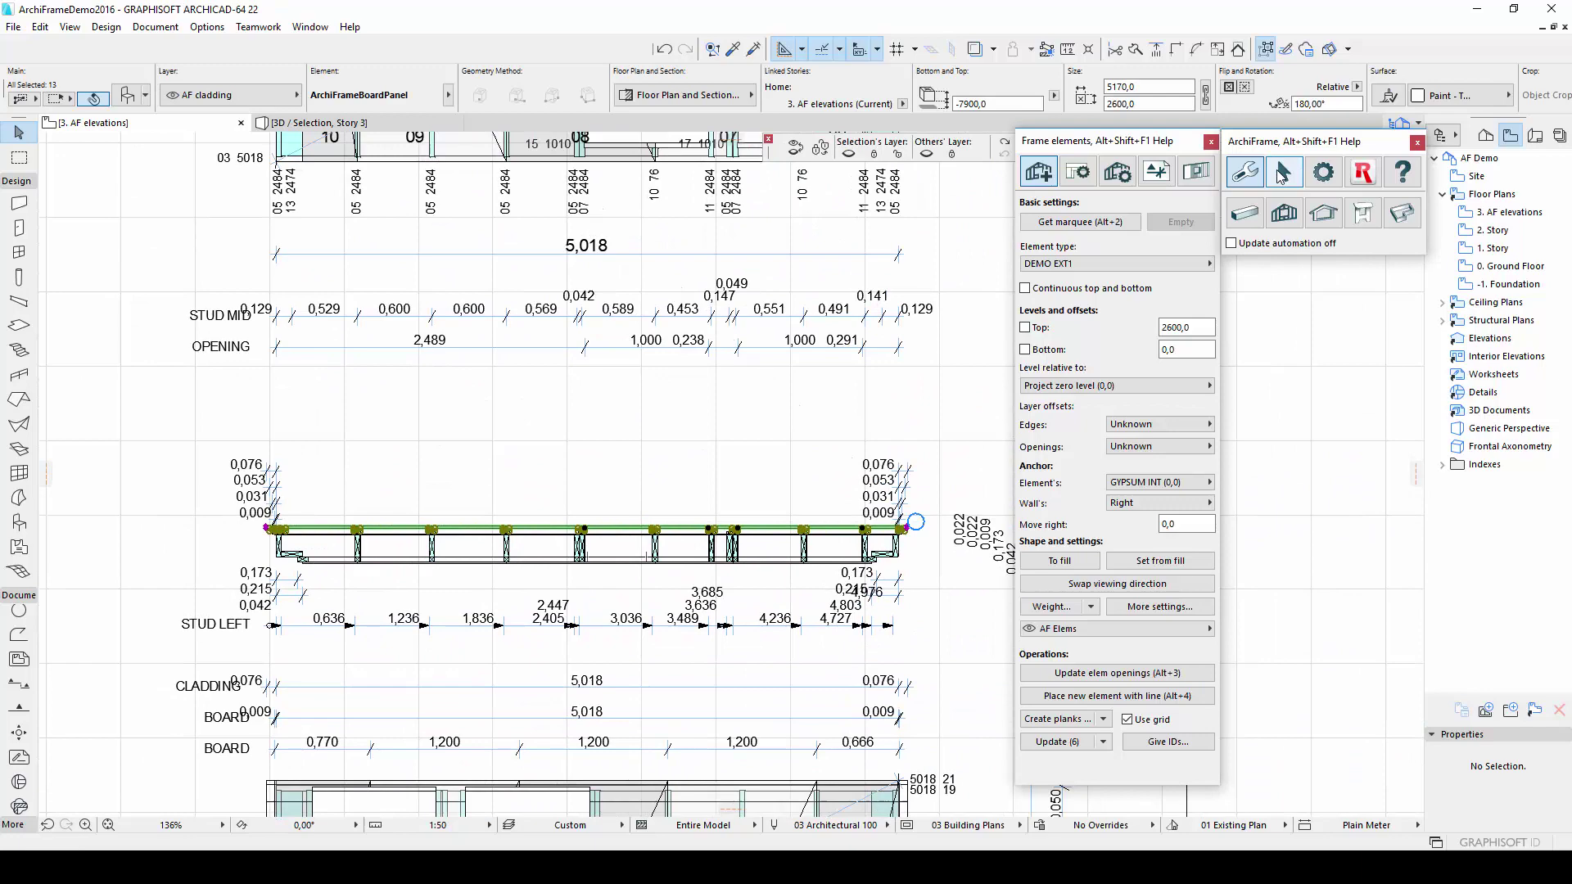
- Show the selected cladding in 3D and orbit to a perspective view of the wall
left_click(1300, 187)
left_click(1375, 227)
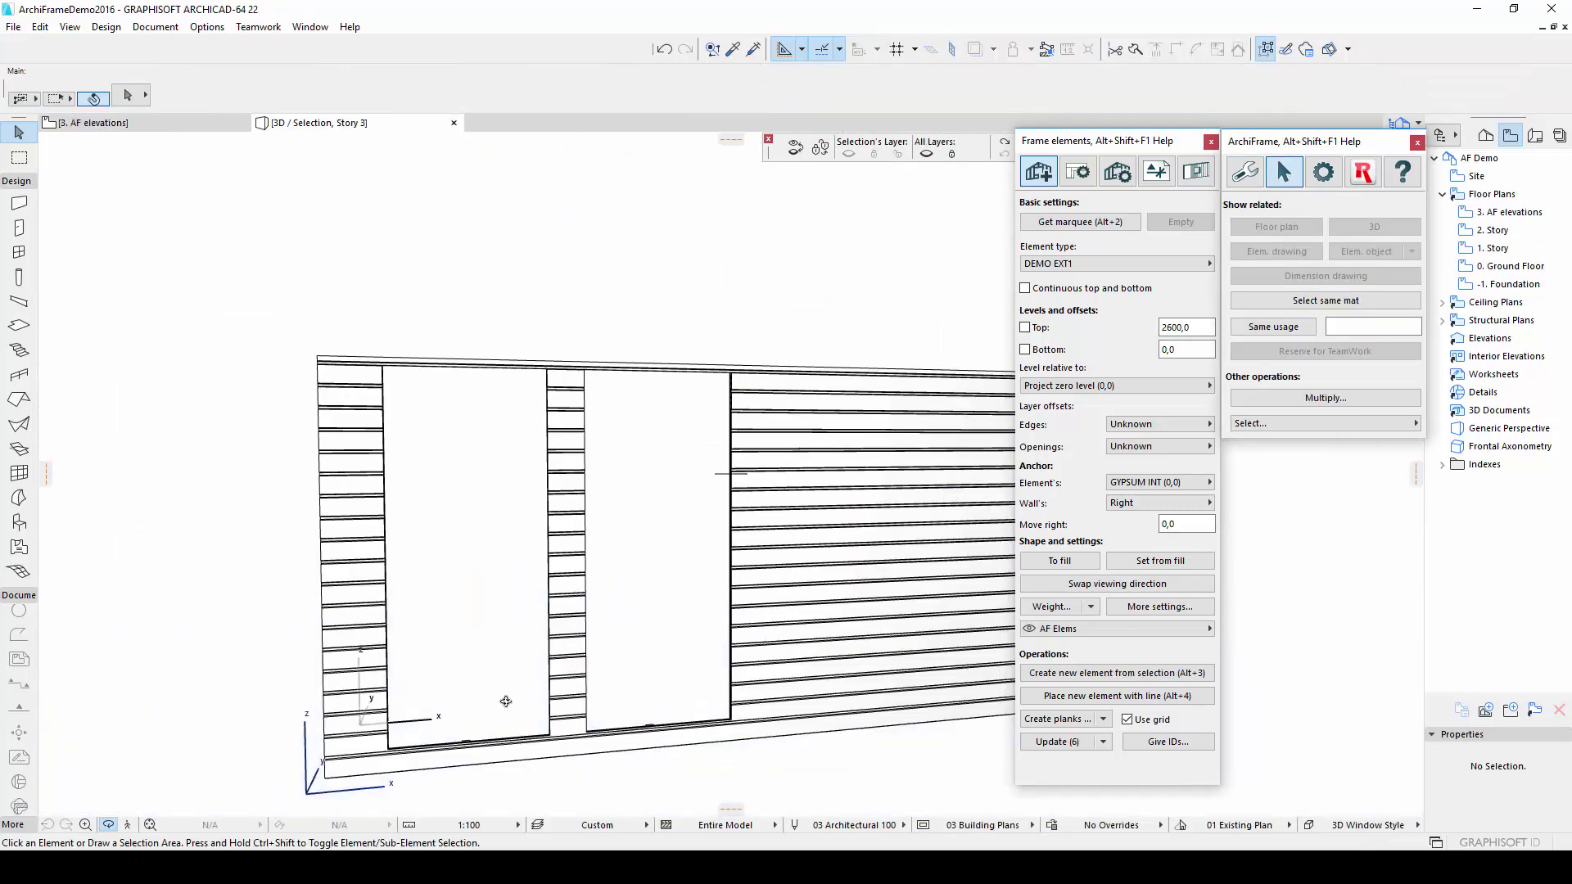
mouse_move(506, 703)
middle_mouse_down("shift")
mouse_move(410, 590)
mouse_move(778, 593)
mouse_move(339, 597)
mouse_move(283, 469)
mouse_move(367, 557)
middle_mouse_up("shift")
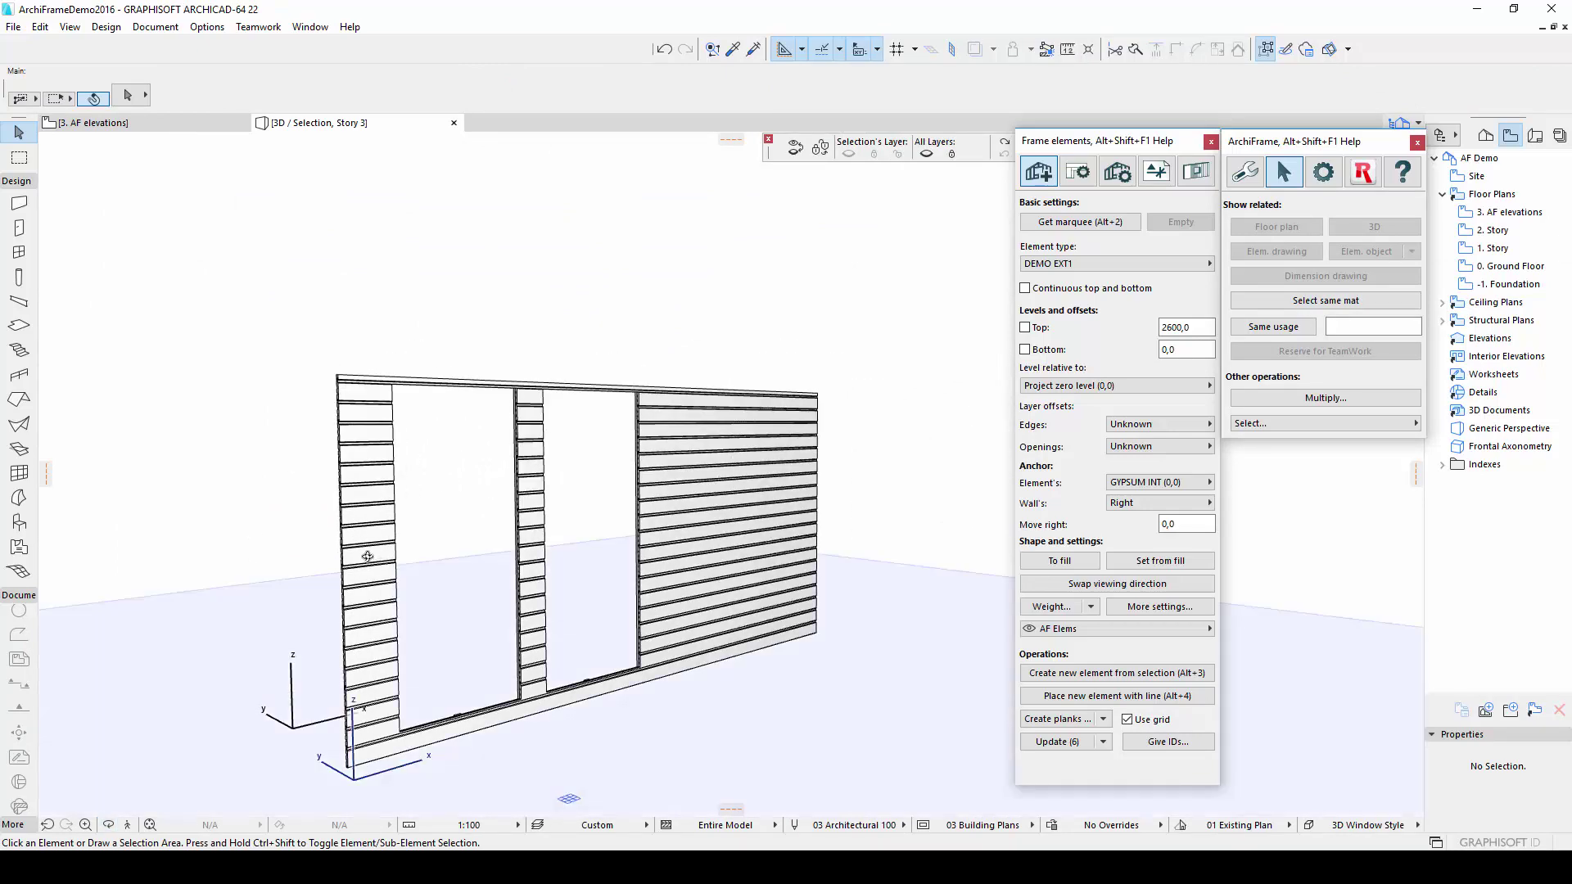
- Explode the cladding board panel into individual planks and select all 72 planks
left_click(368, 557)
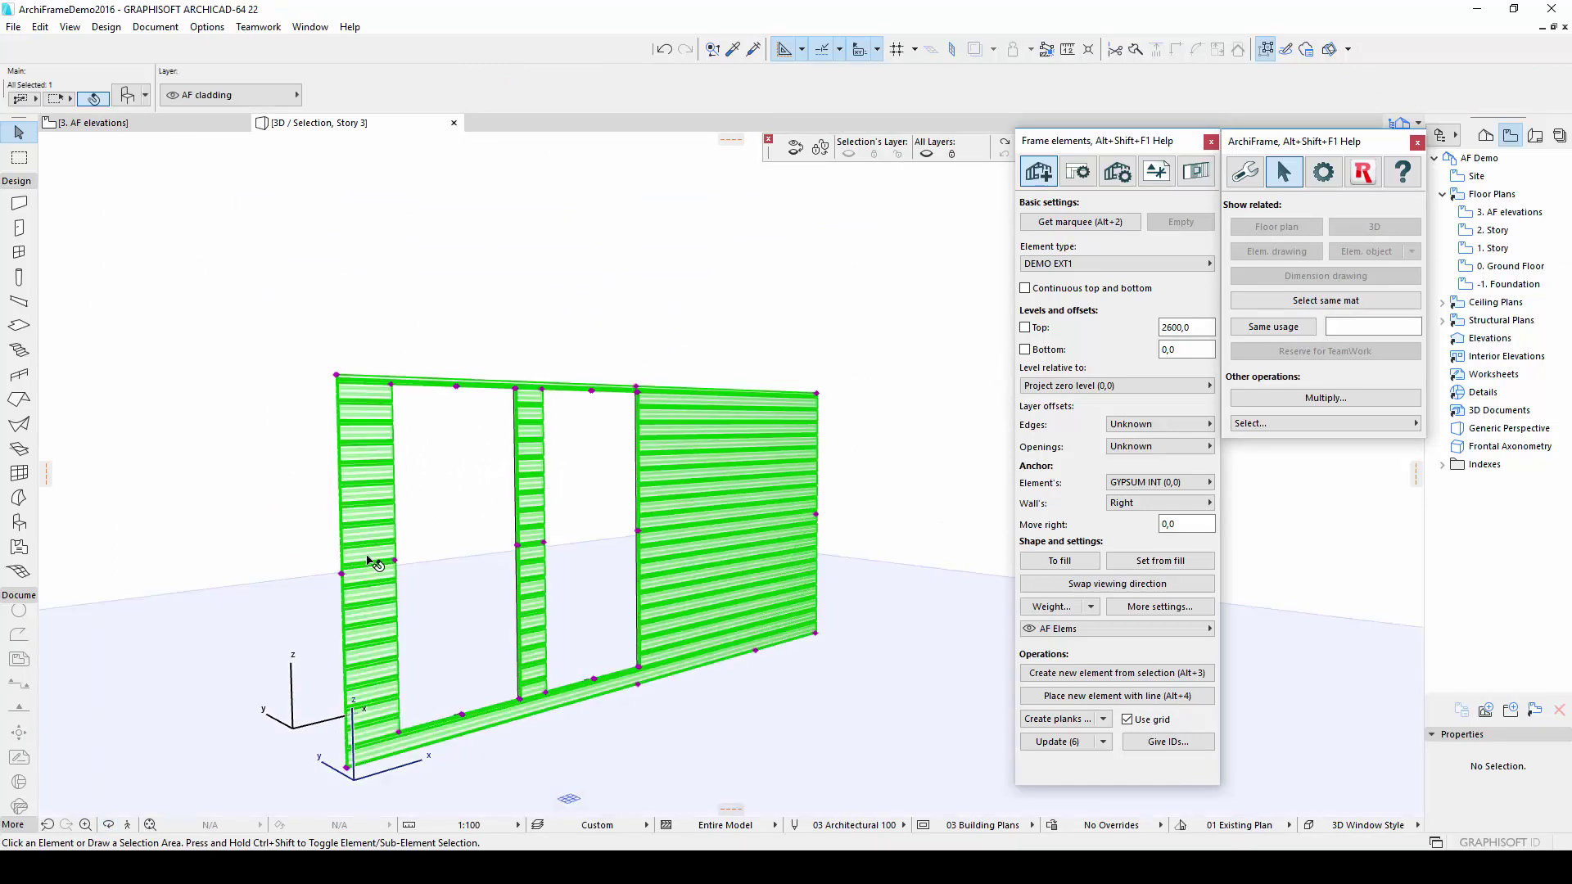
left_click(1196, 170)
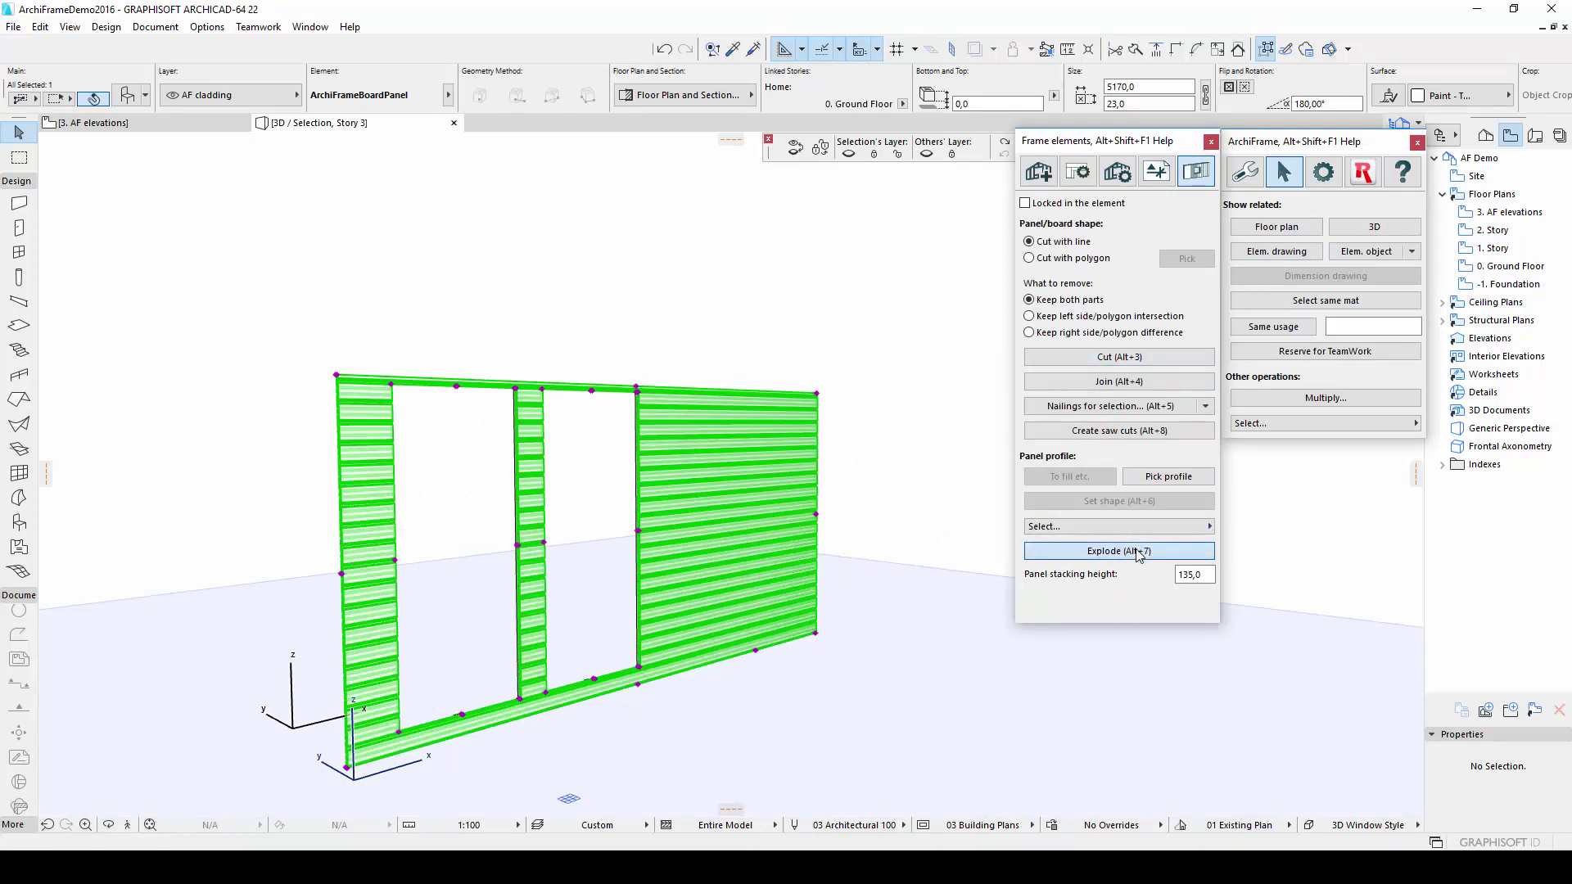
left_click(1139, 552)
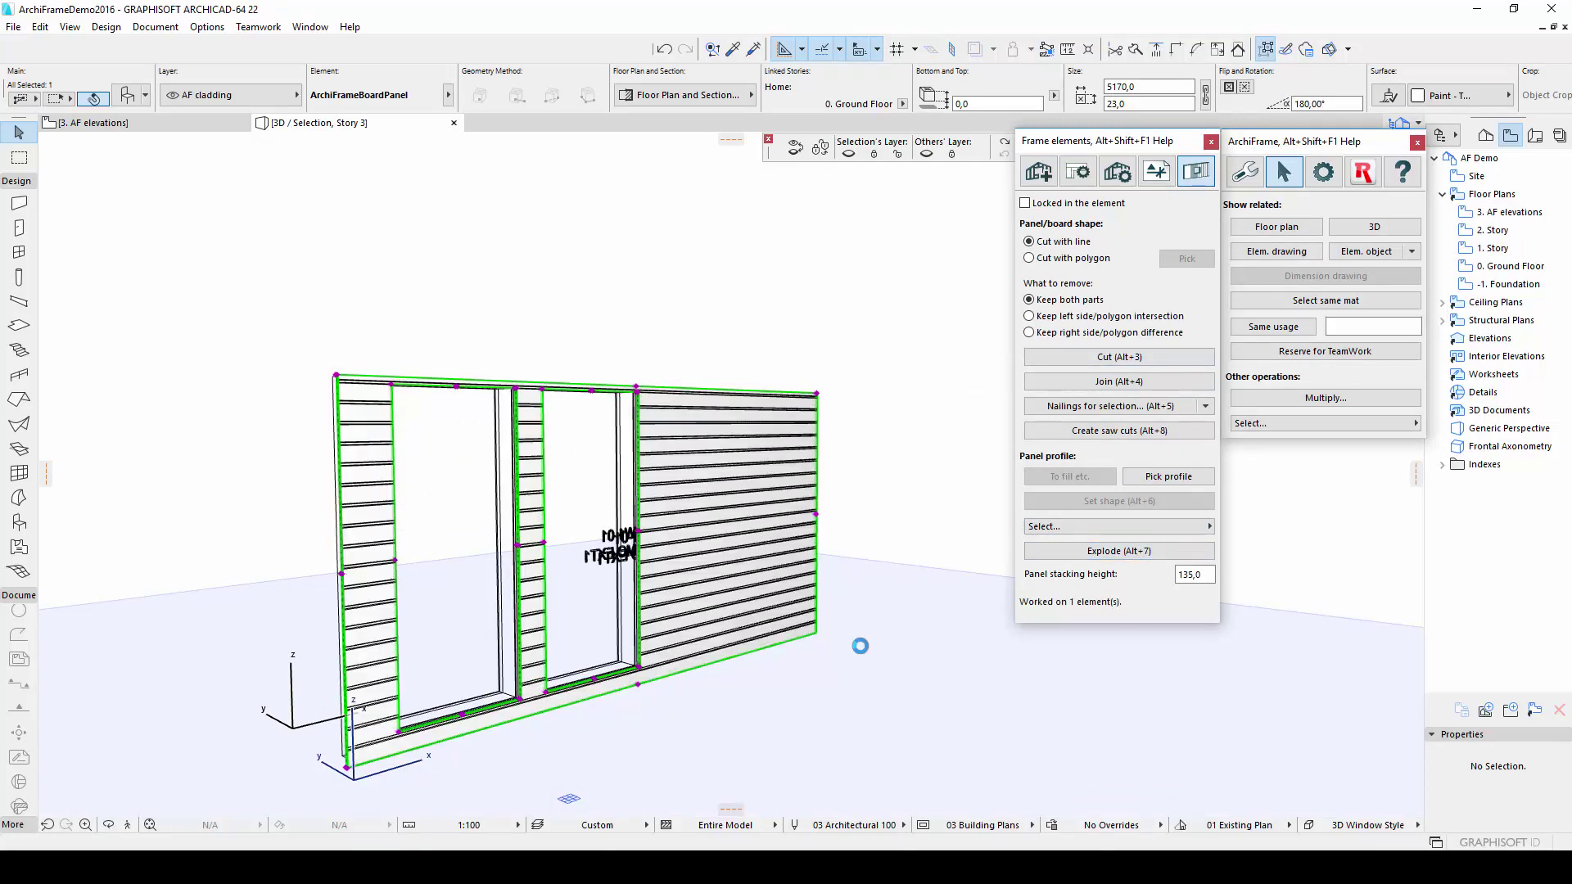
left_click(836, 646)
left_click(782, 615)
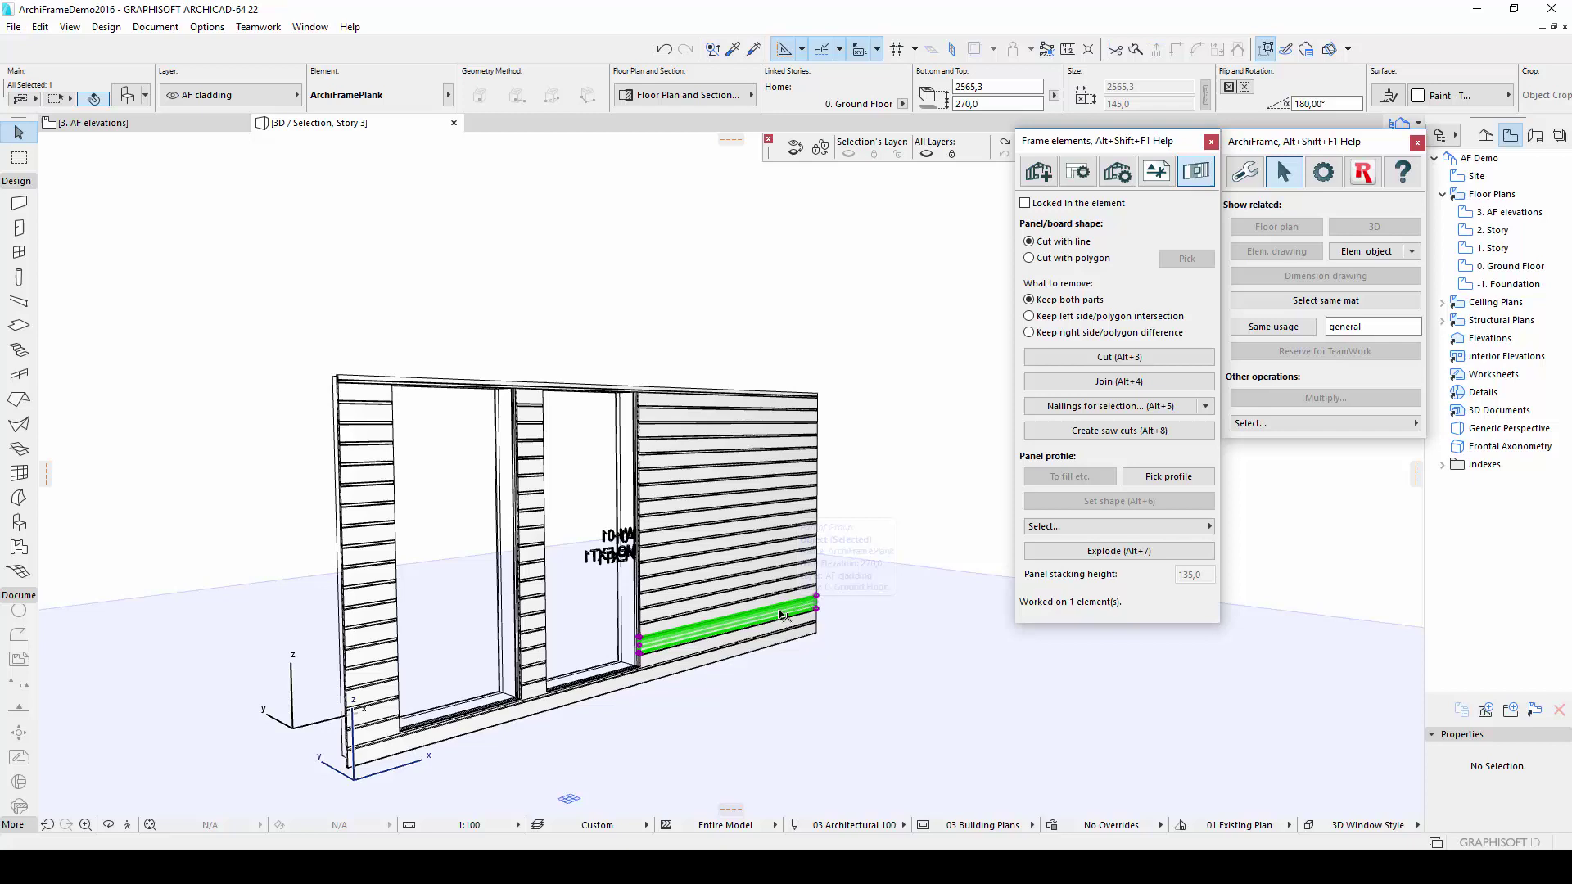
left_click(857, 705)
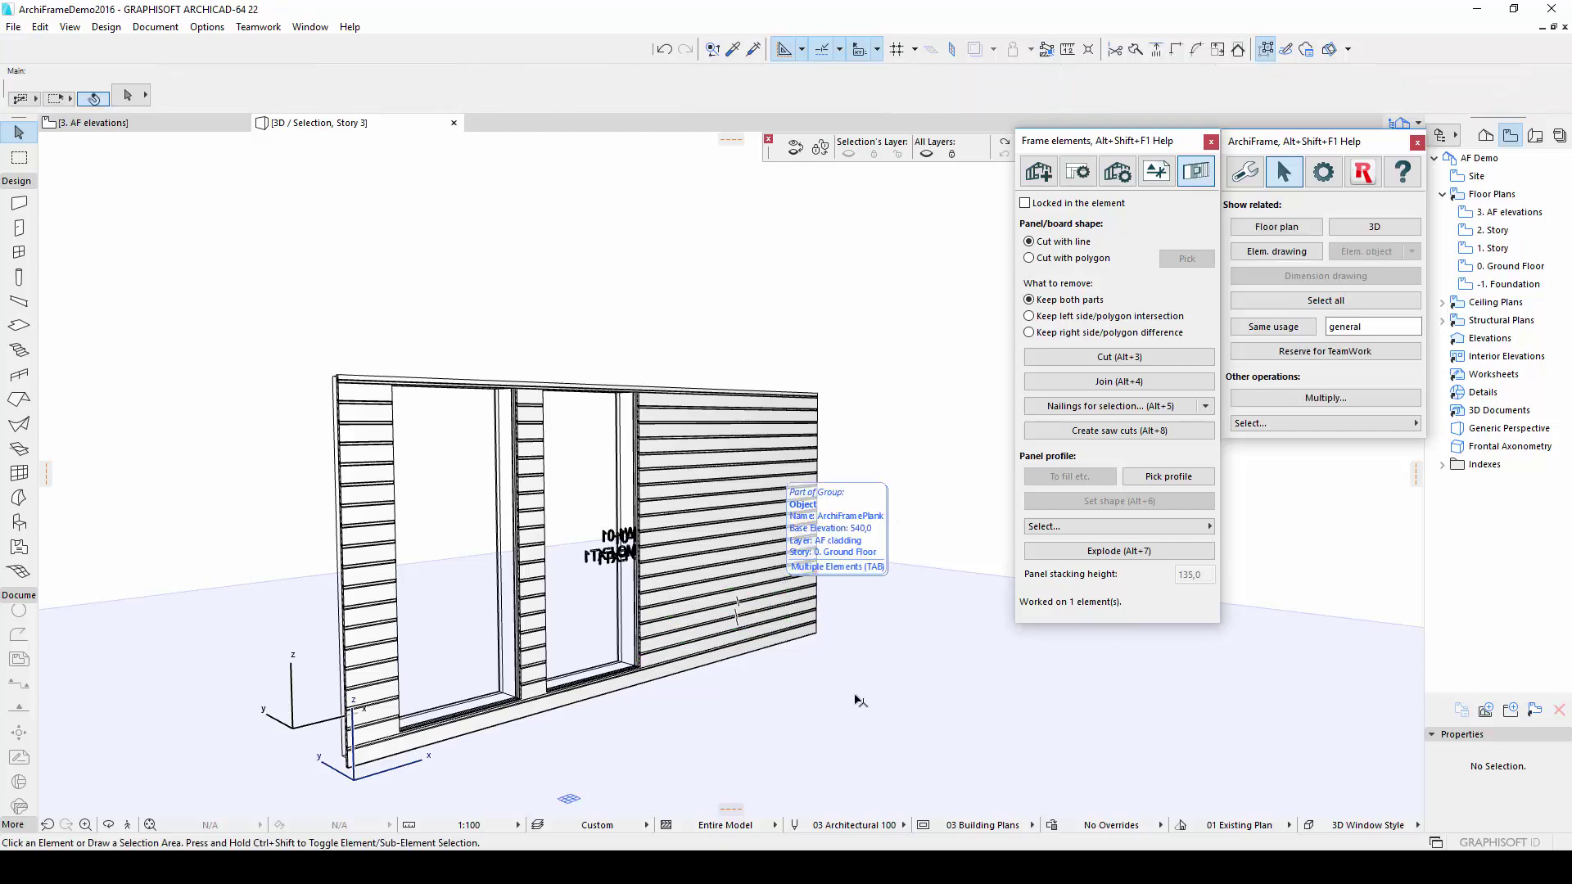
key("ctrl+a")
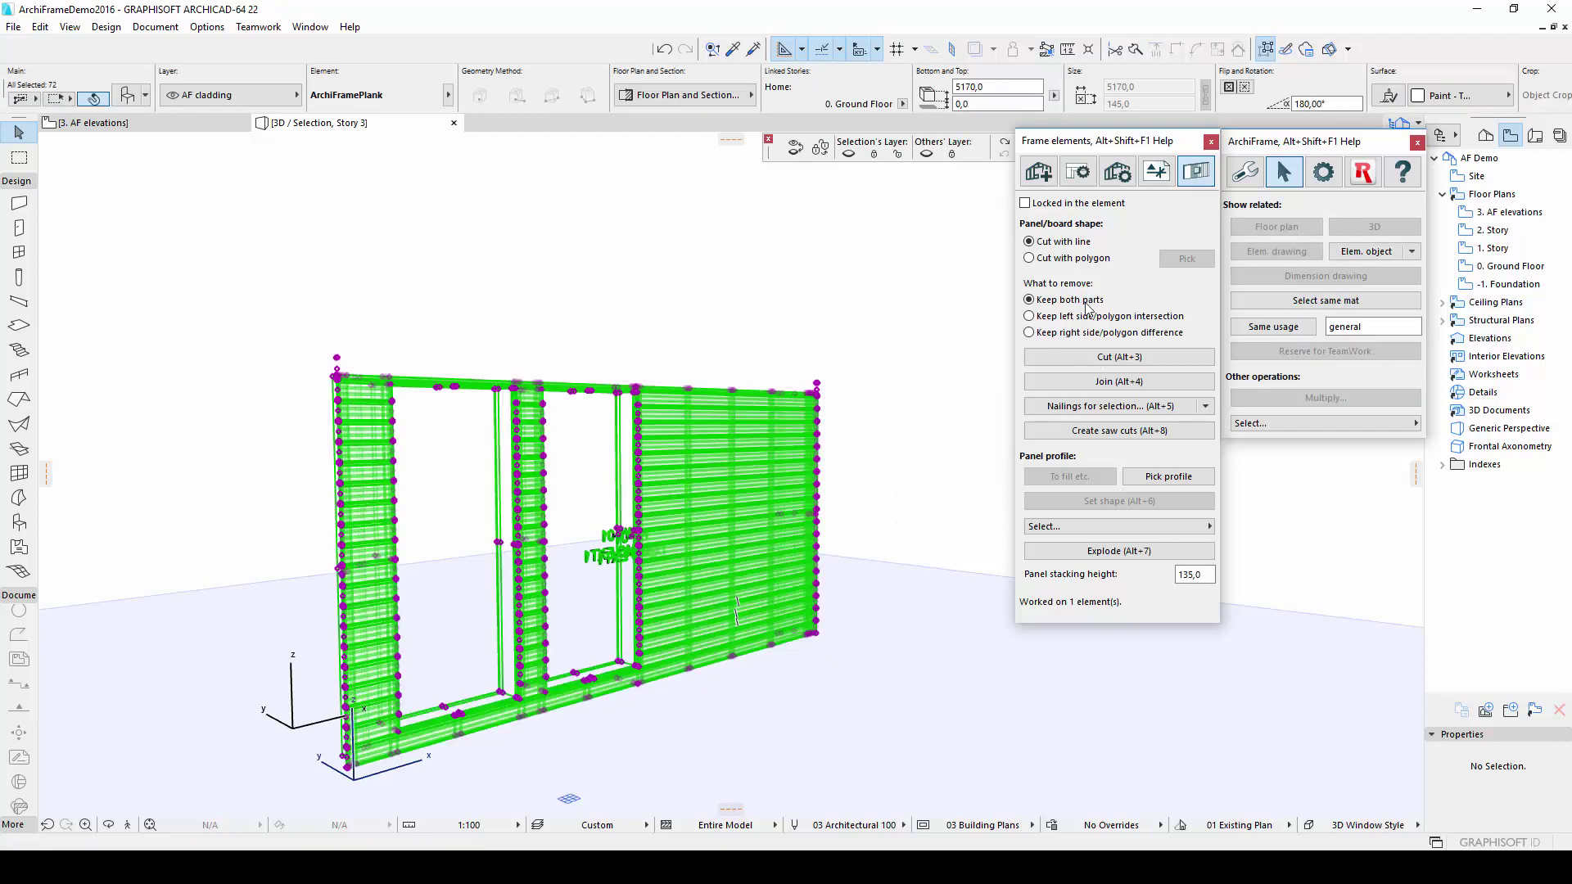
- Nail the PANELING 23x135 planks using the Cladding and battens nailing preset
left_click(1123, 406)
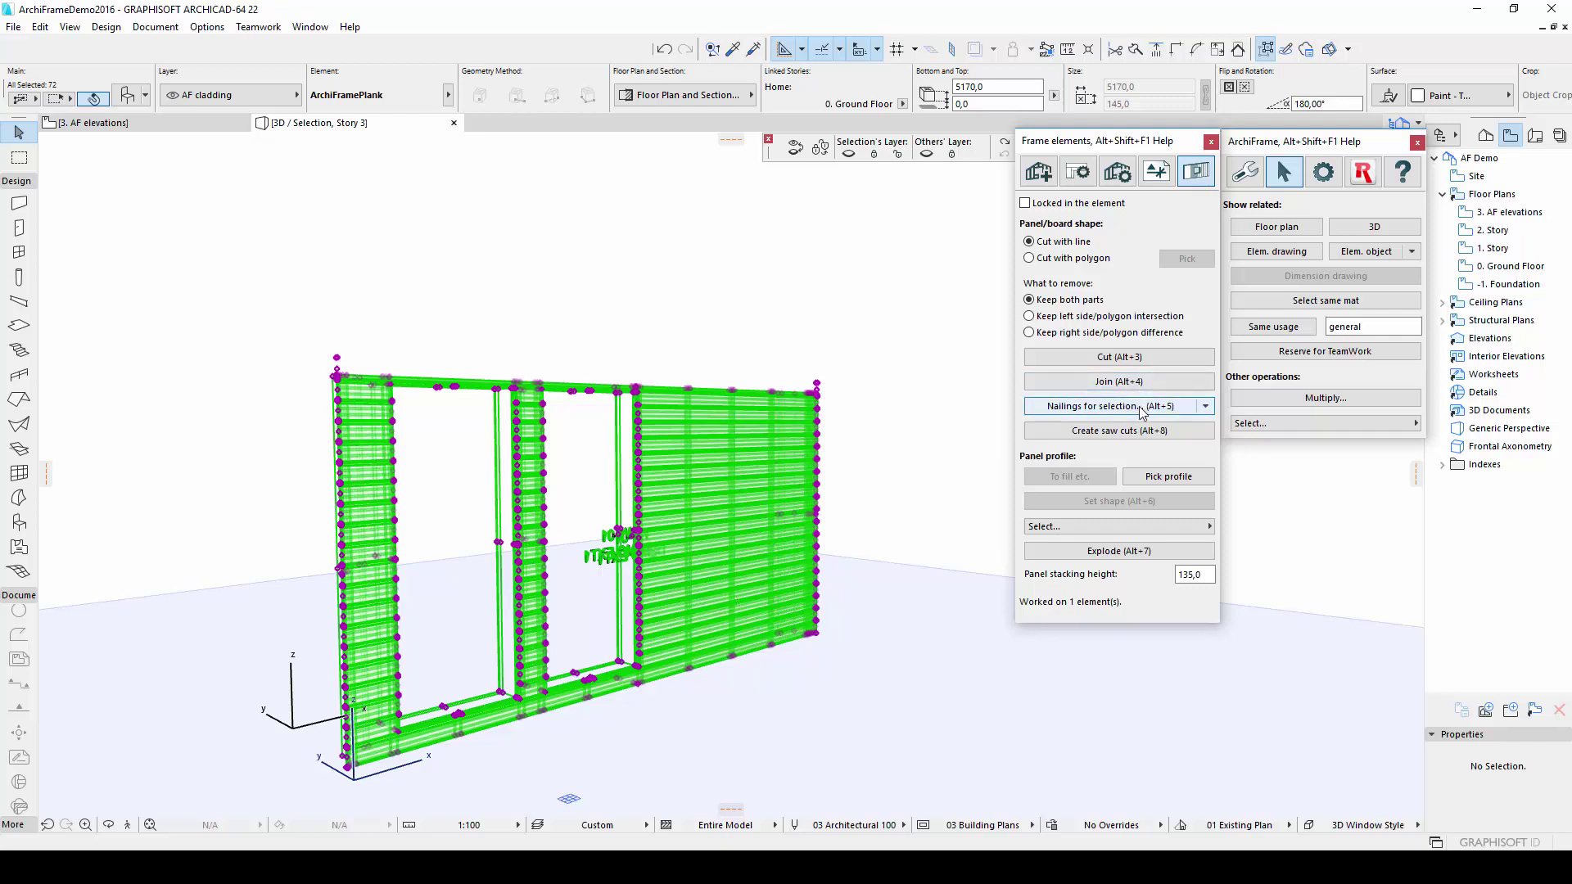
left_click(655, 152)
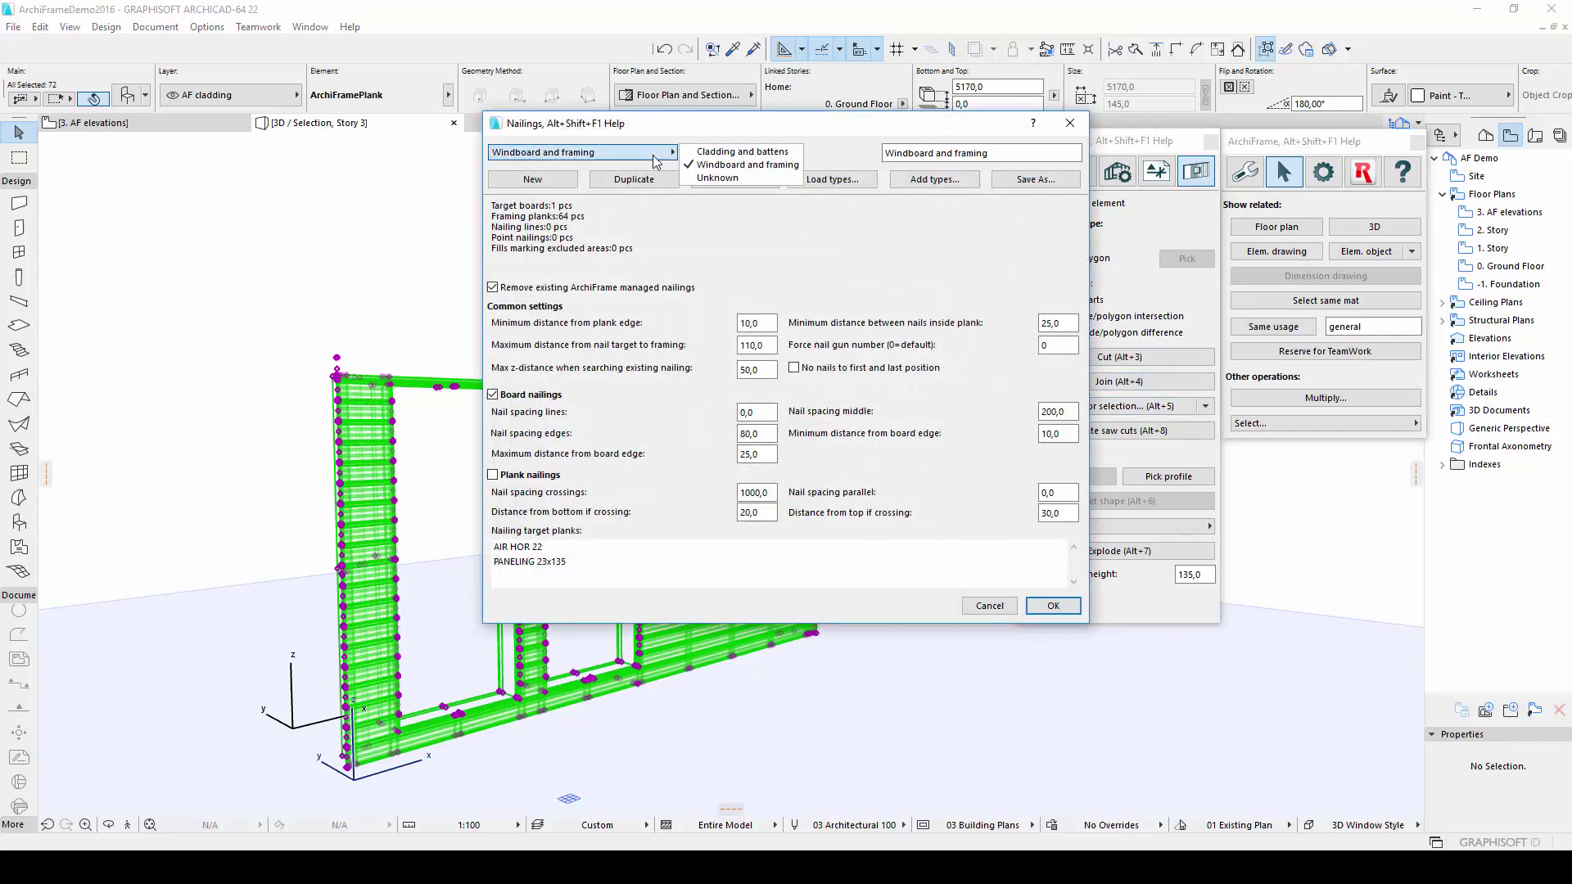
left_click(715, 166)
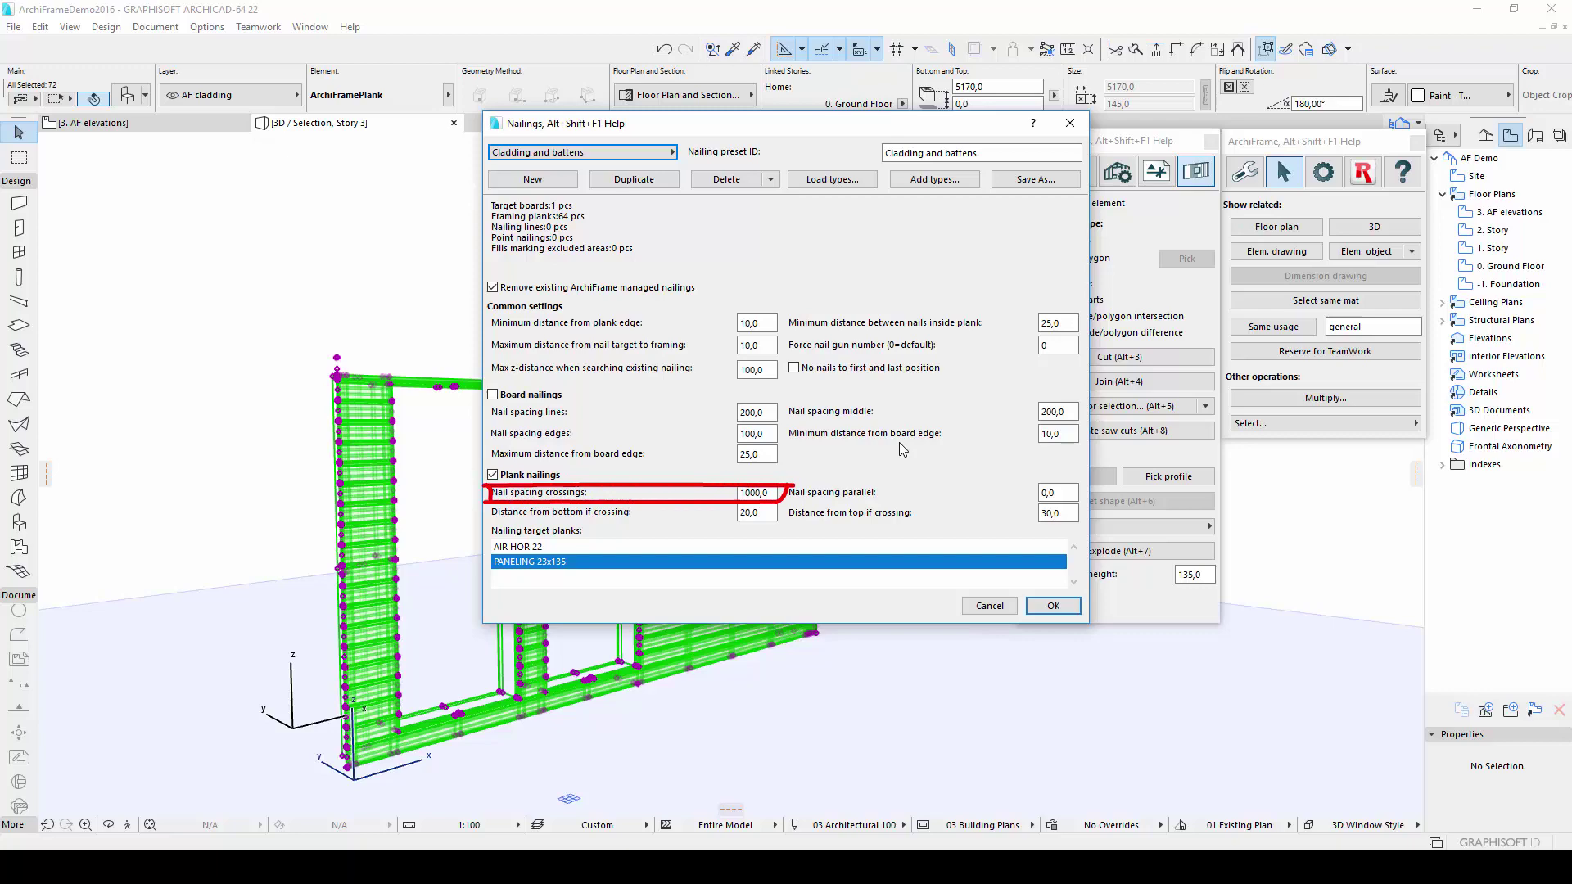
left_click(1053, 606)
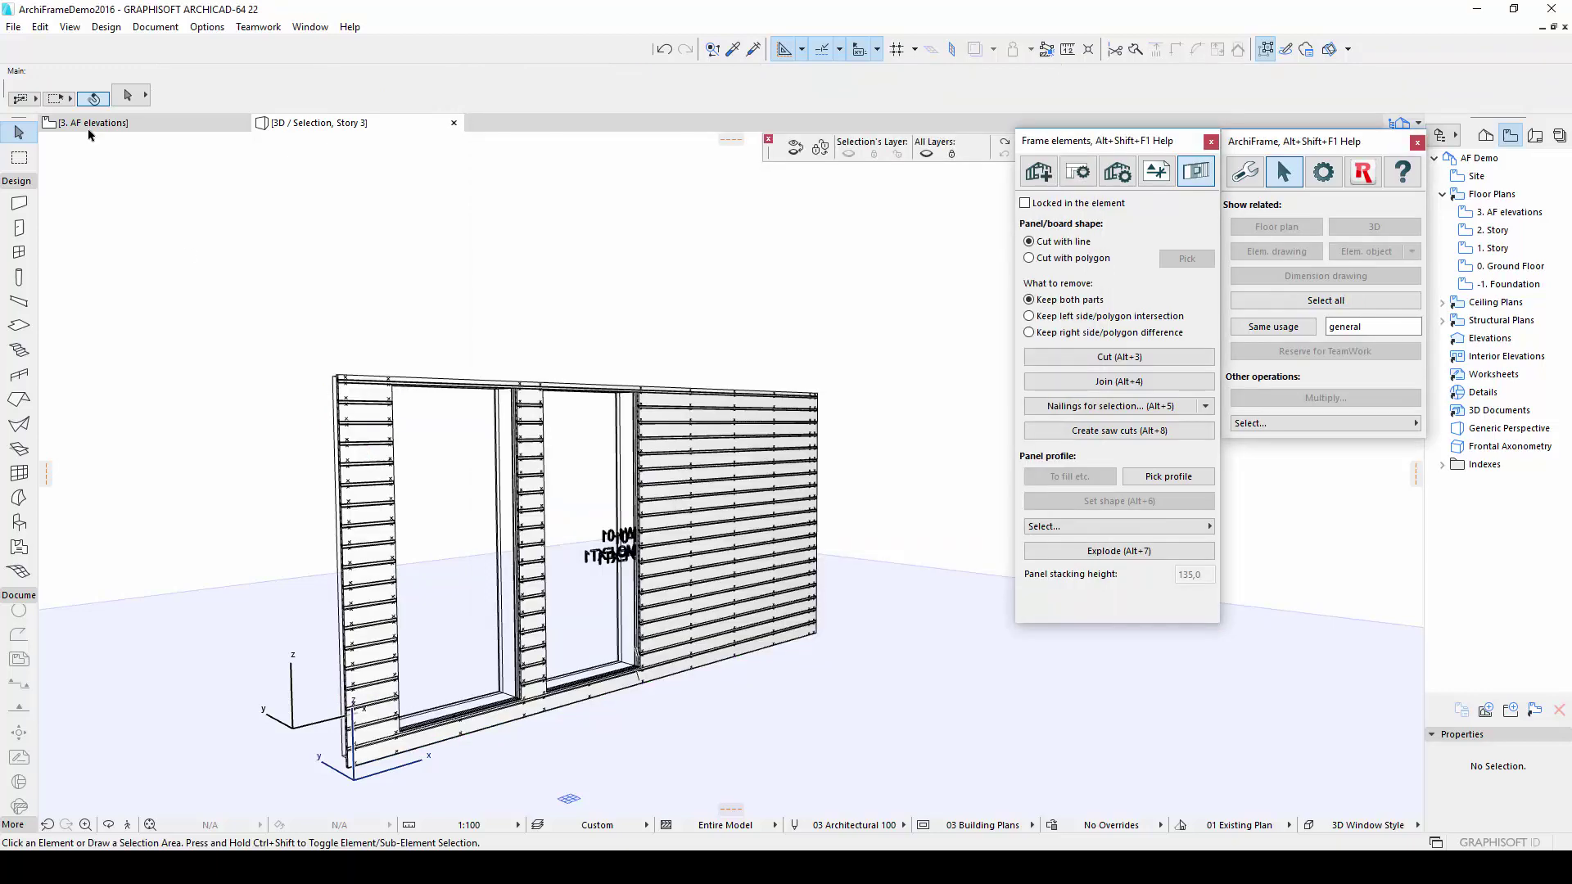
scroll(443, 422, "up", 3)
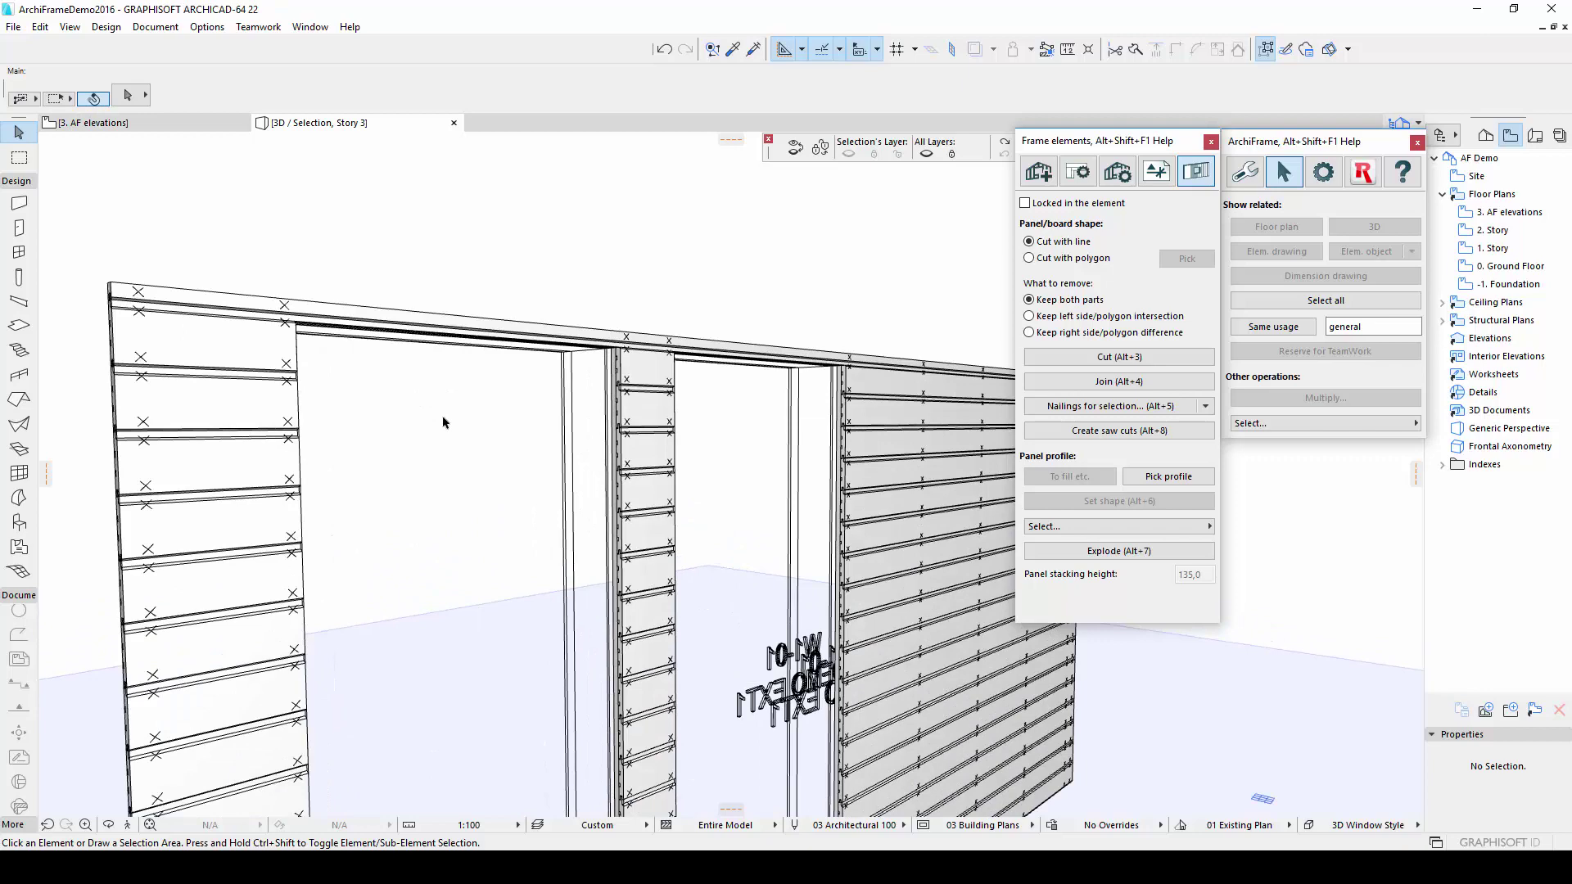
scroll(443, 423, "down", 5)
- Select the whole DEMO EXT1 wall frame and run the ArchiFrame element update on it
left_click(123, 123)
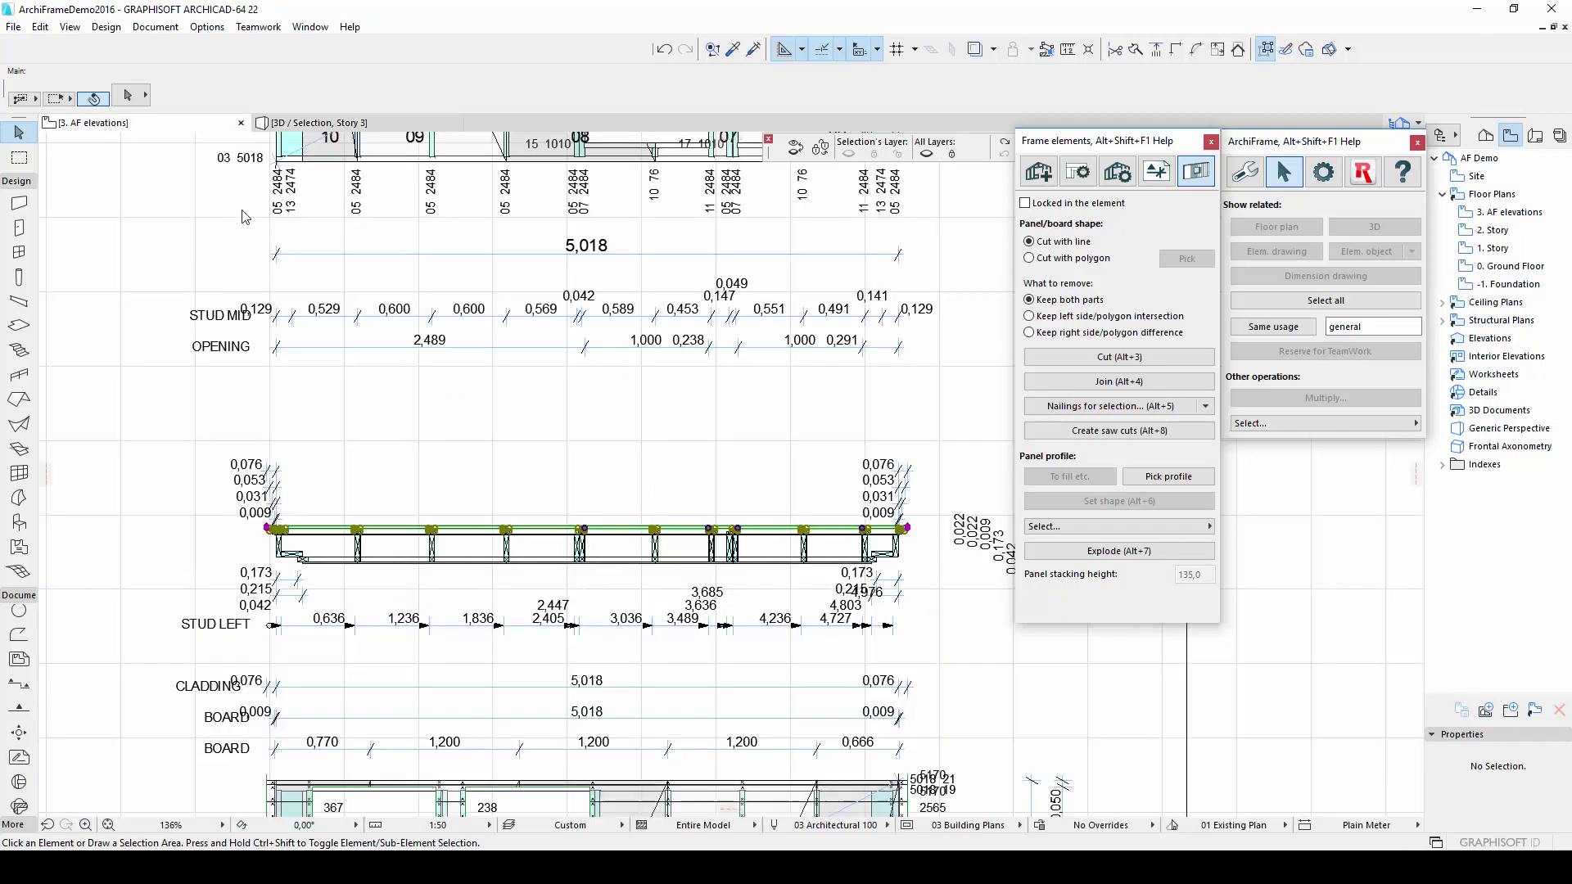
left_click(436, 547)
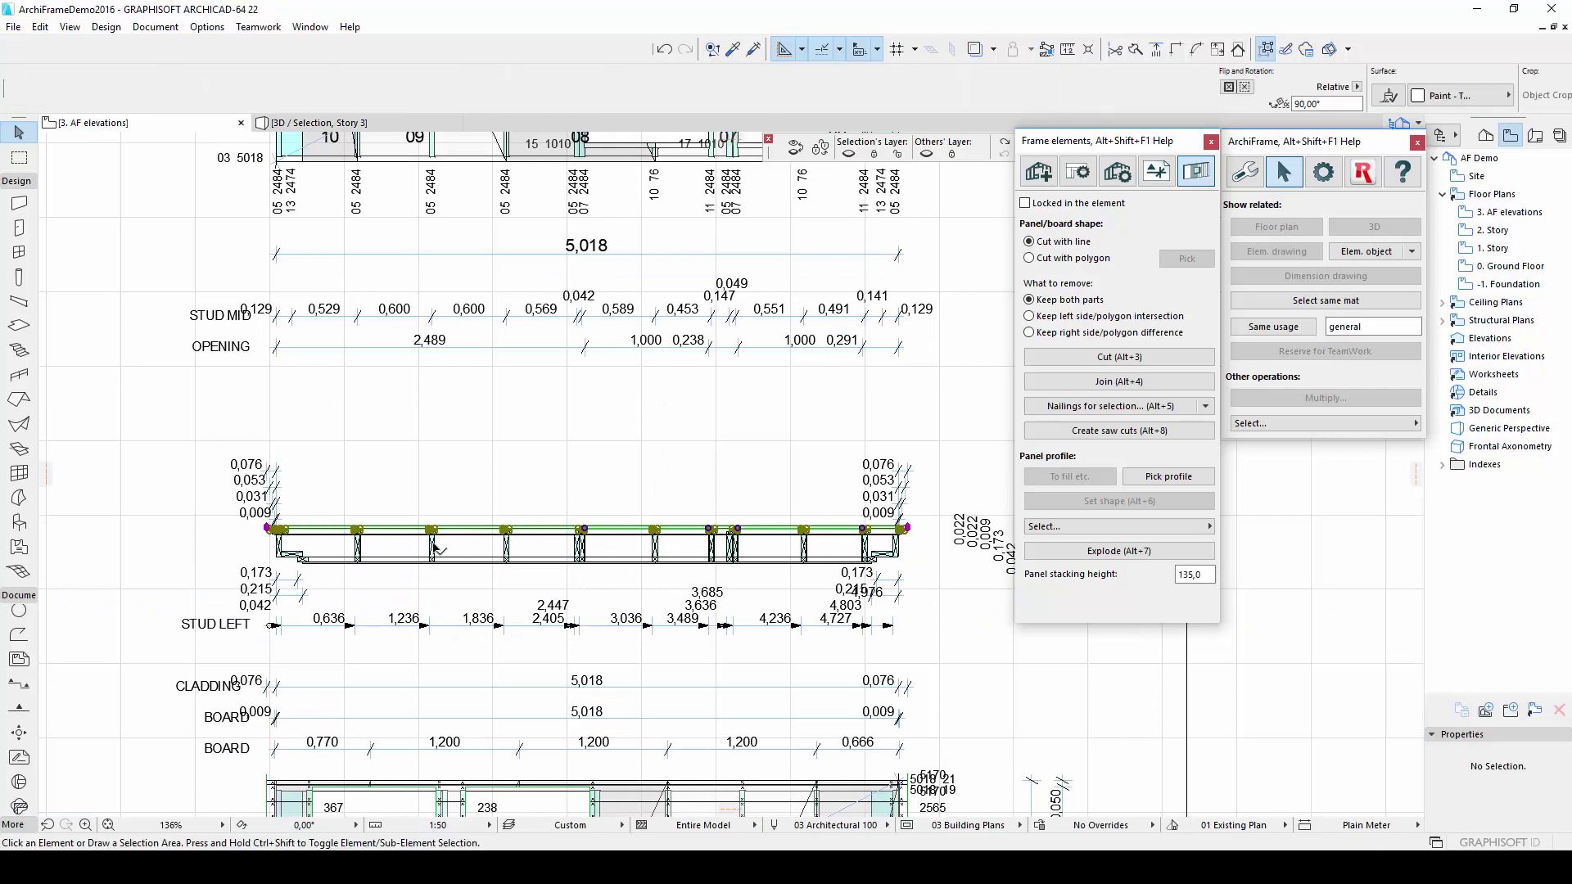
left_click(436, 547)
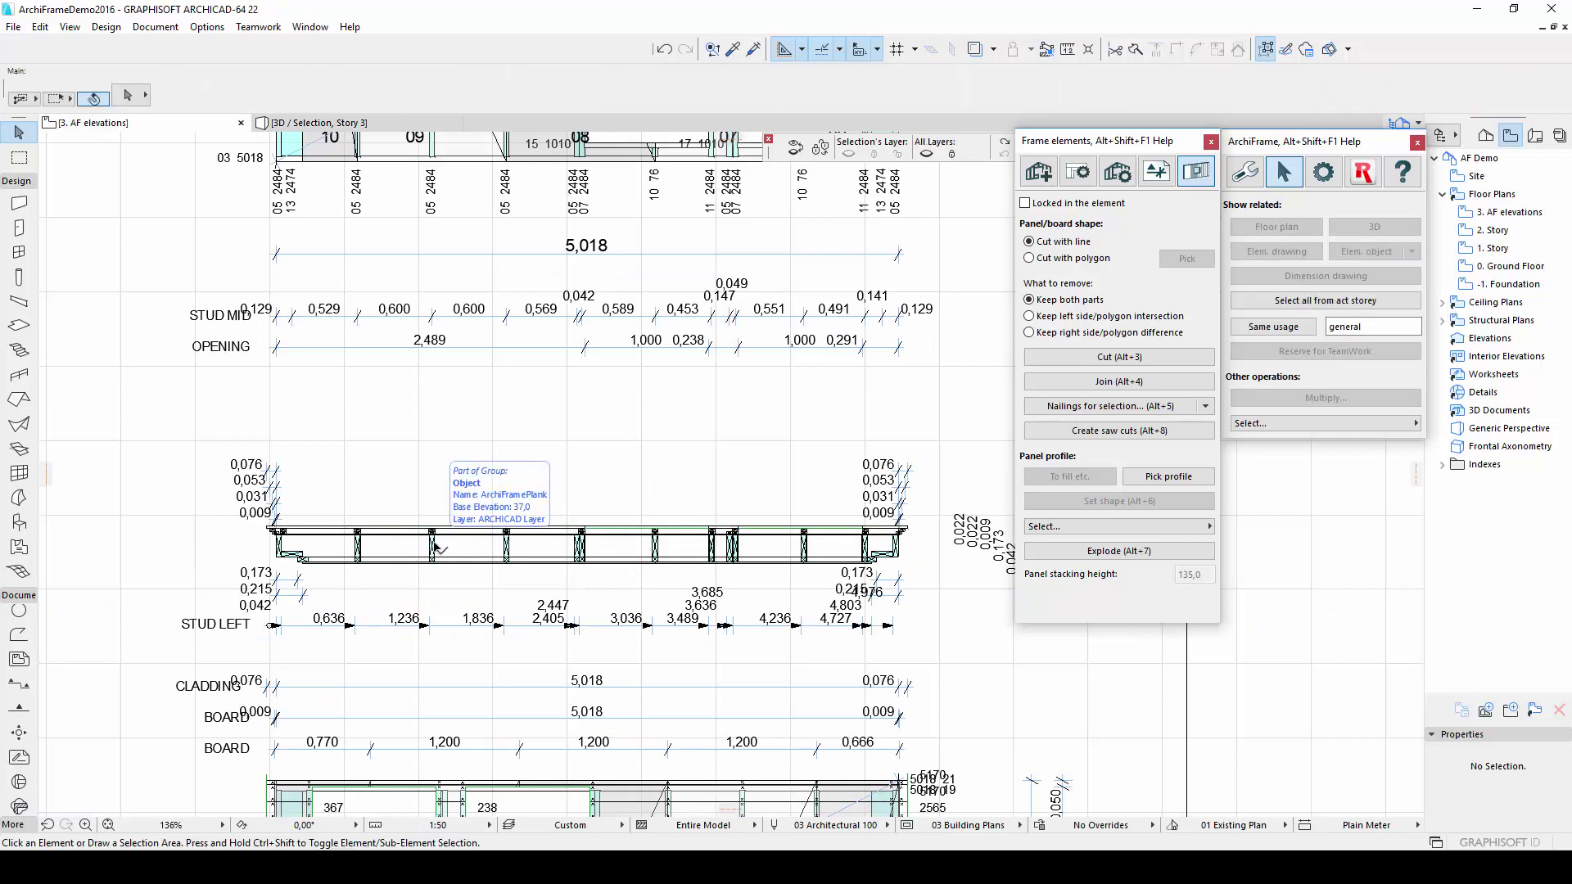
left_click(1038, 171)
left_click(1266, 49)
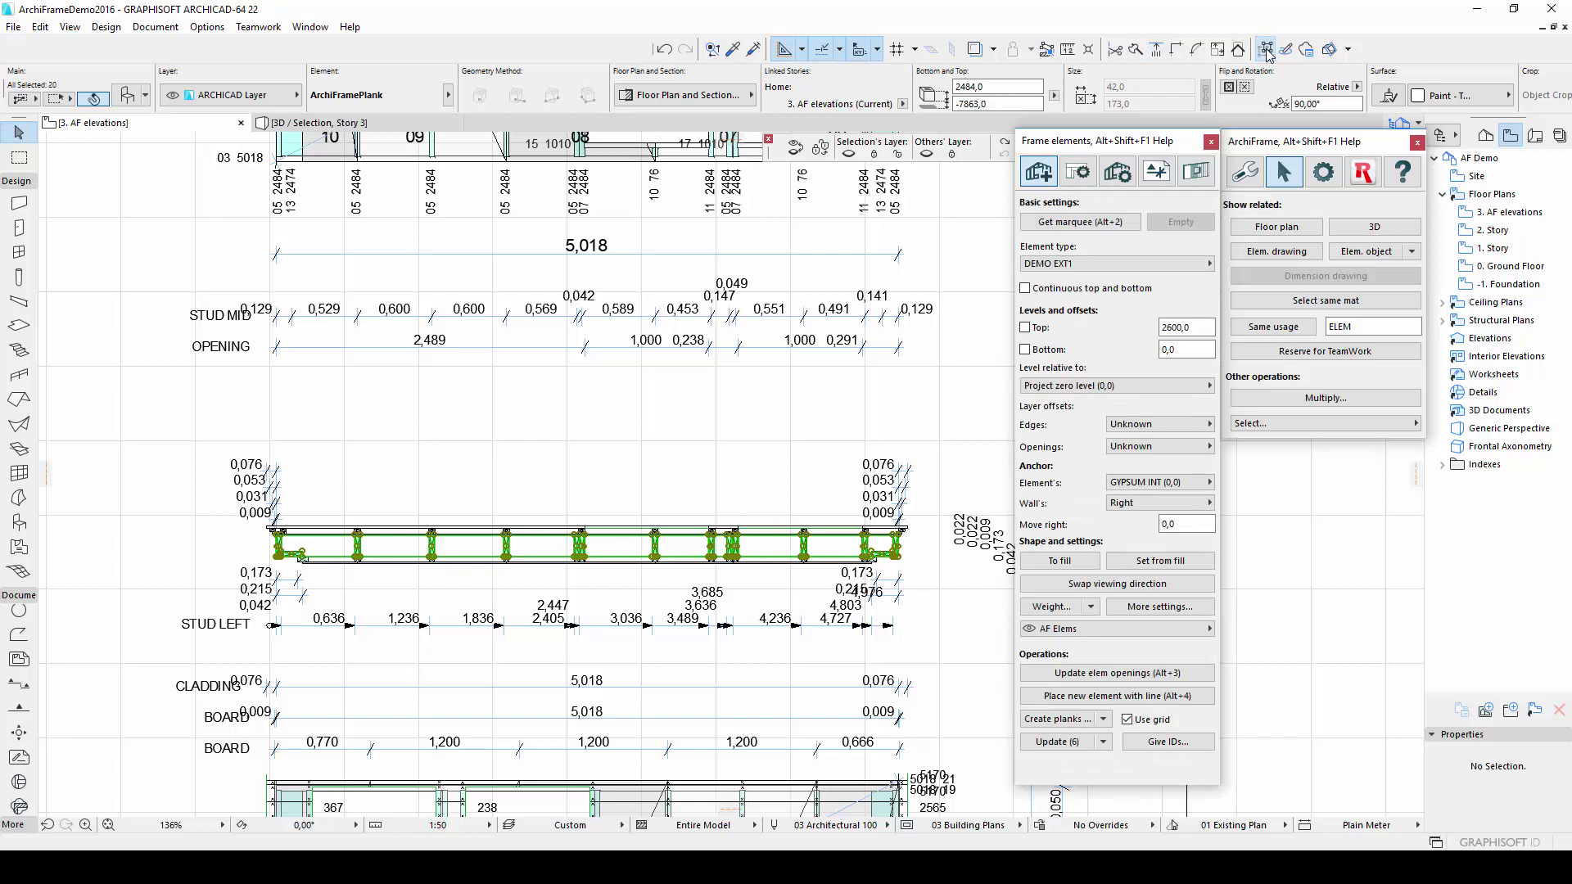
left_click(1070, 746)
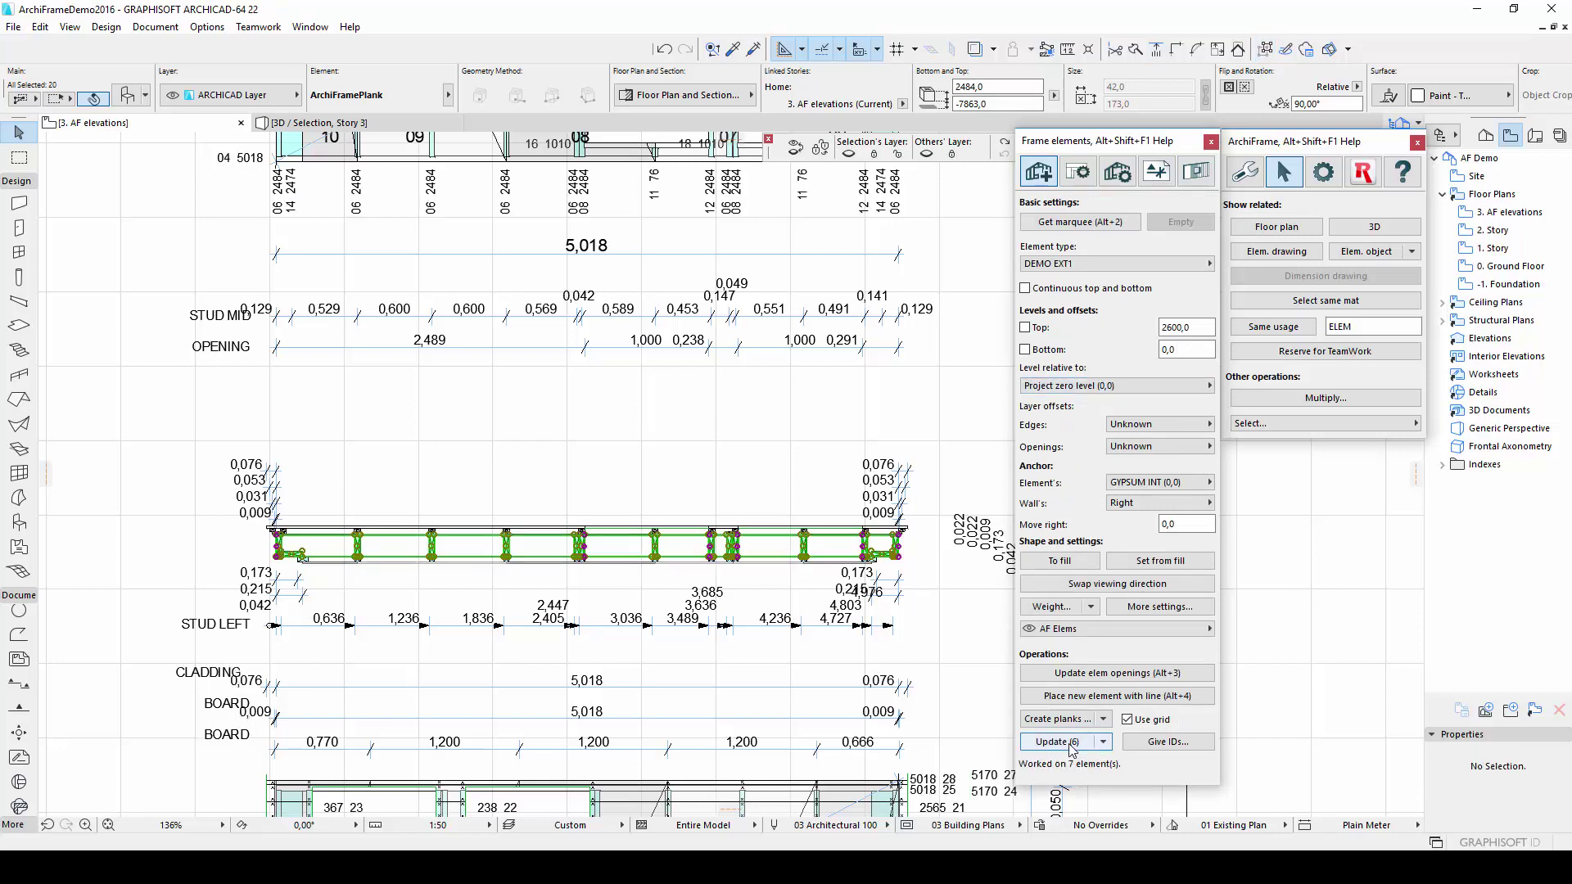
- Box-select the wall section's elements so the wall appears in the 3D view
left_click(814, 545)
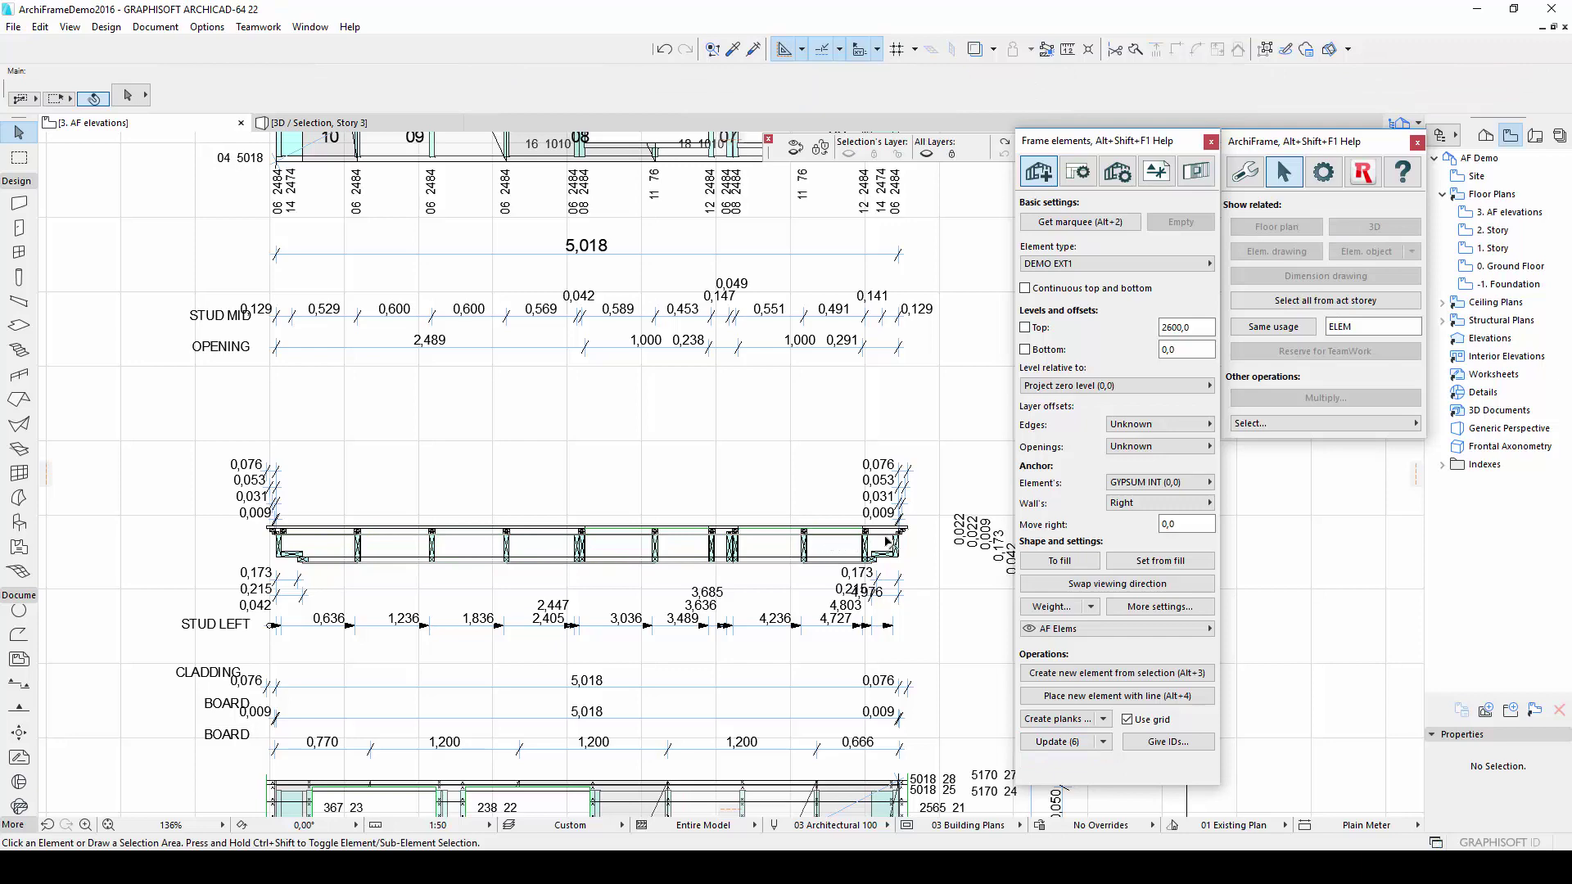
scroll(887, 540, "up", 5)
left_click(958, 500)
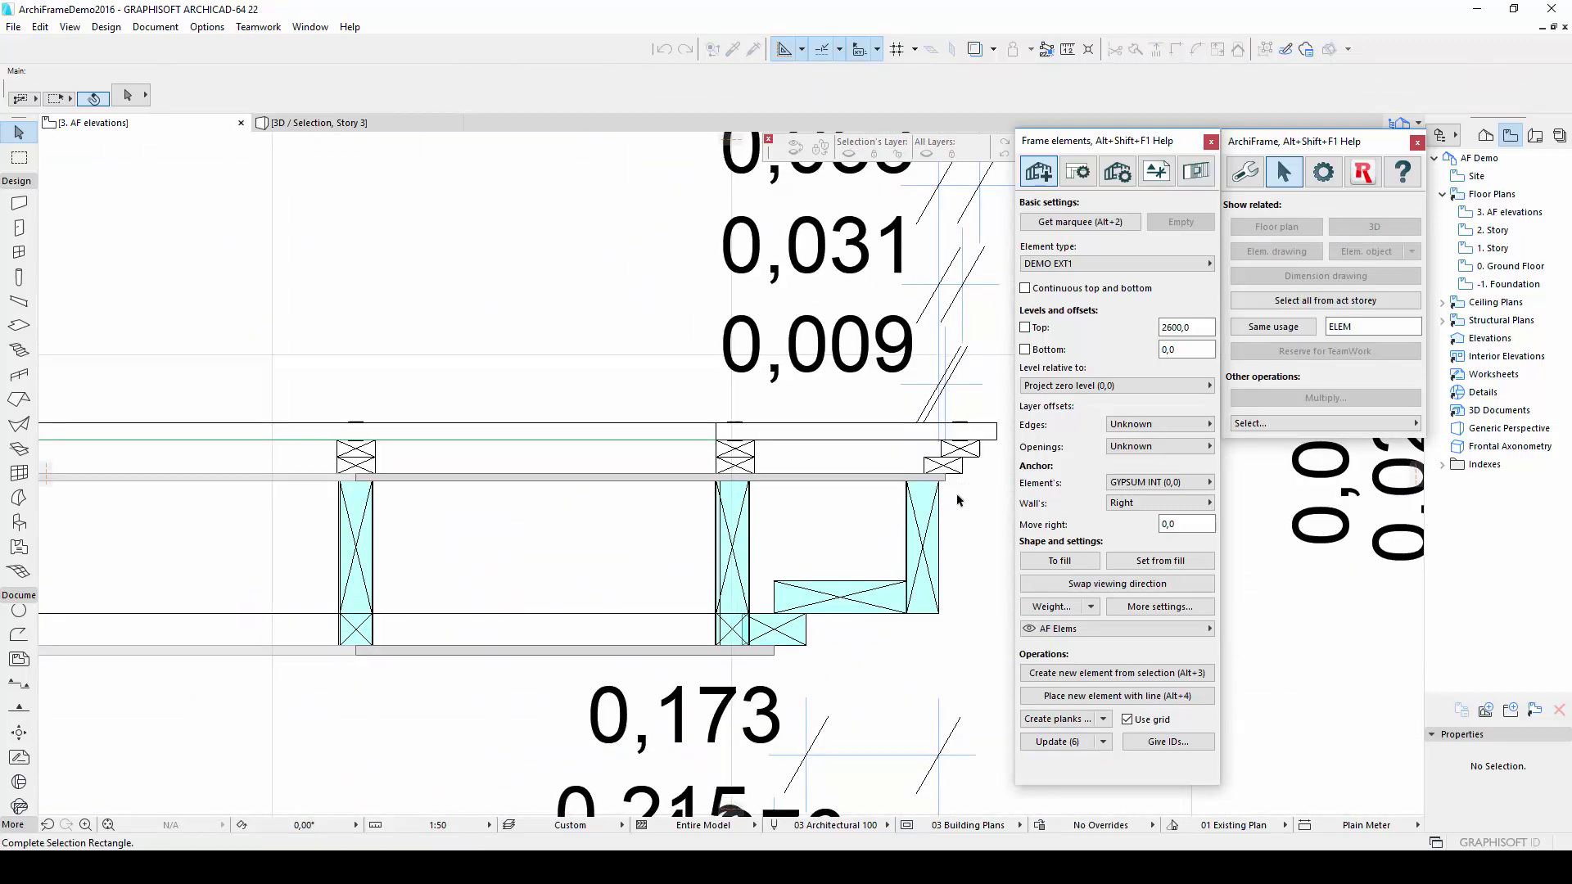
scroll(958, 499, "down", 6)
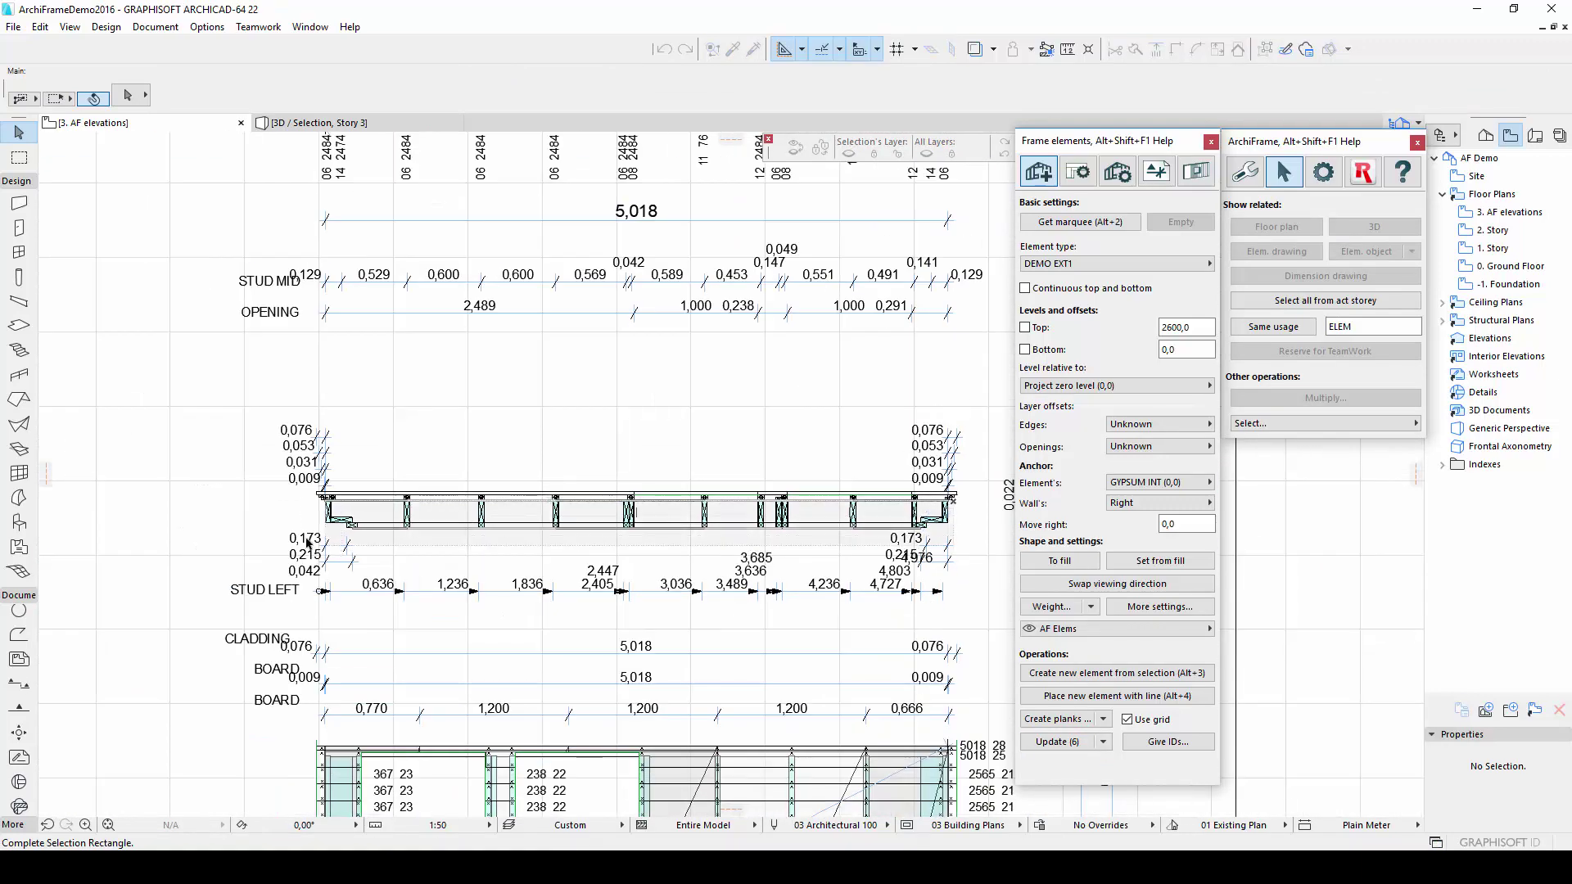
scroll(308, 542, "up", 5)
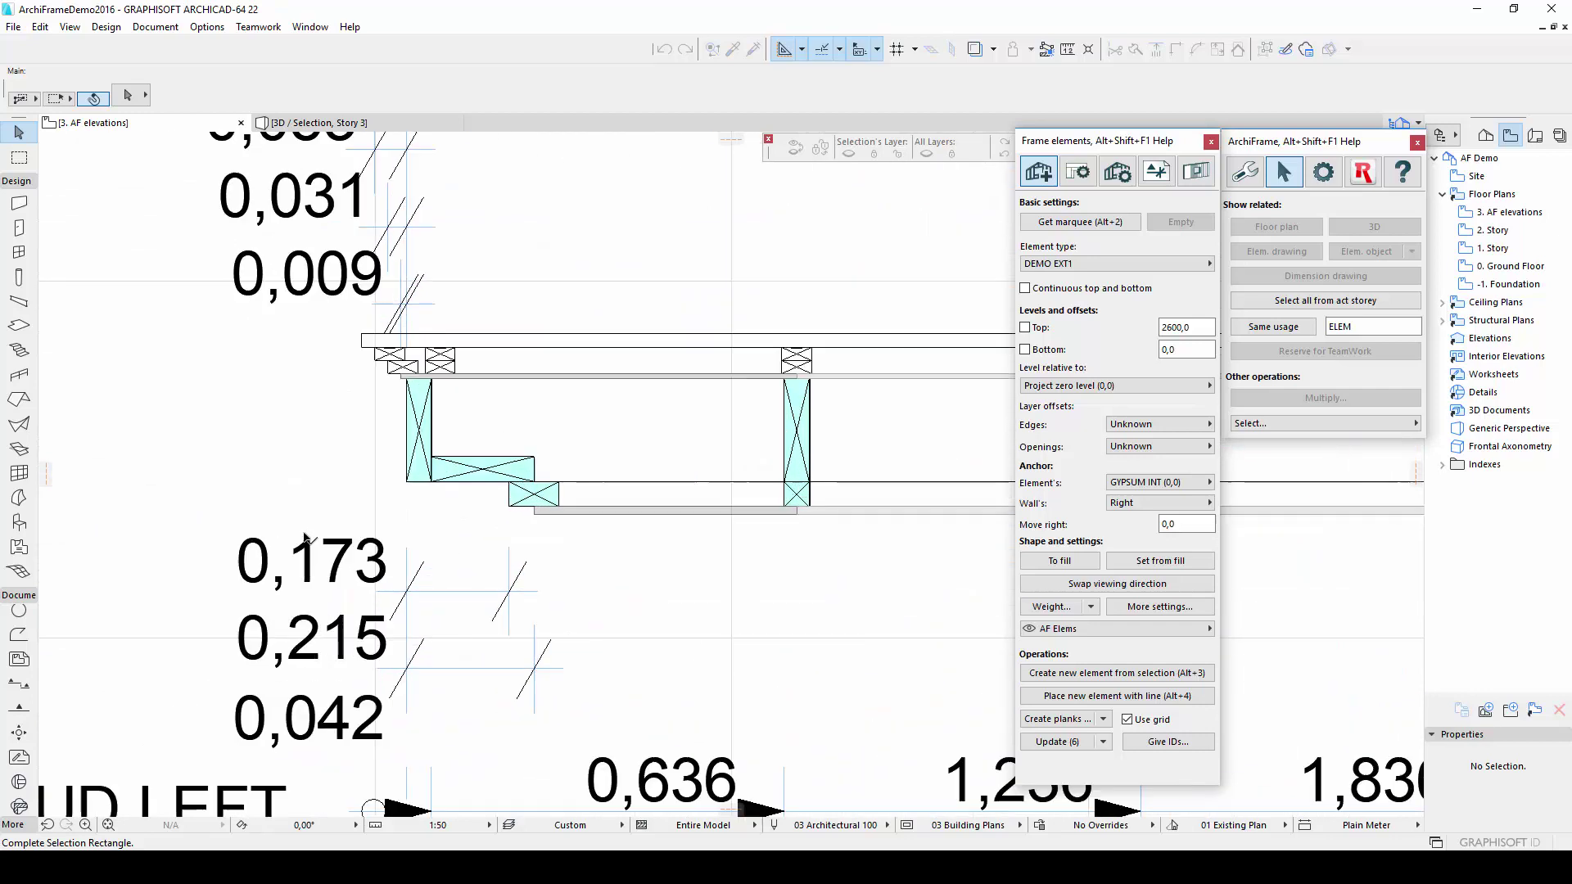
left_click(354, 479)
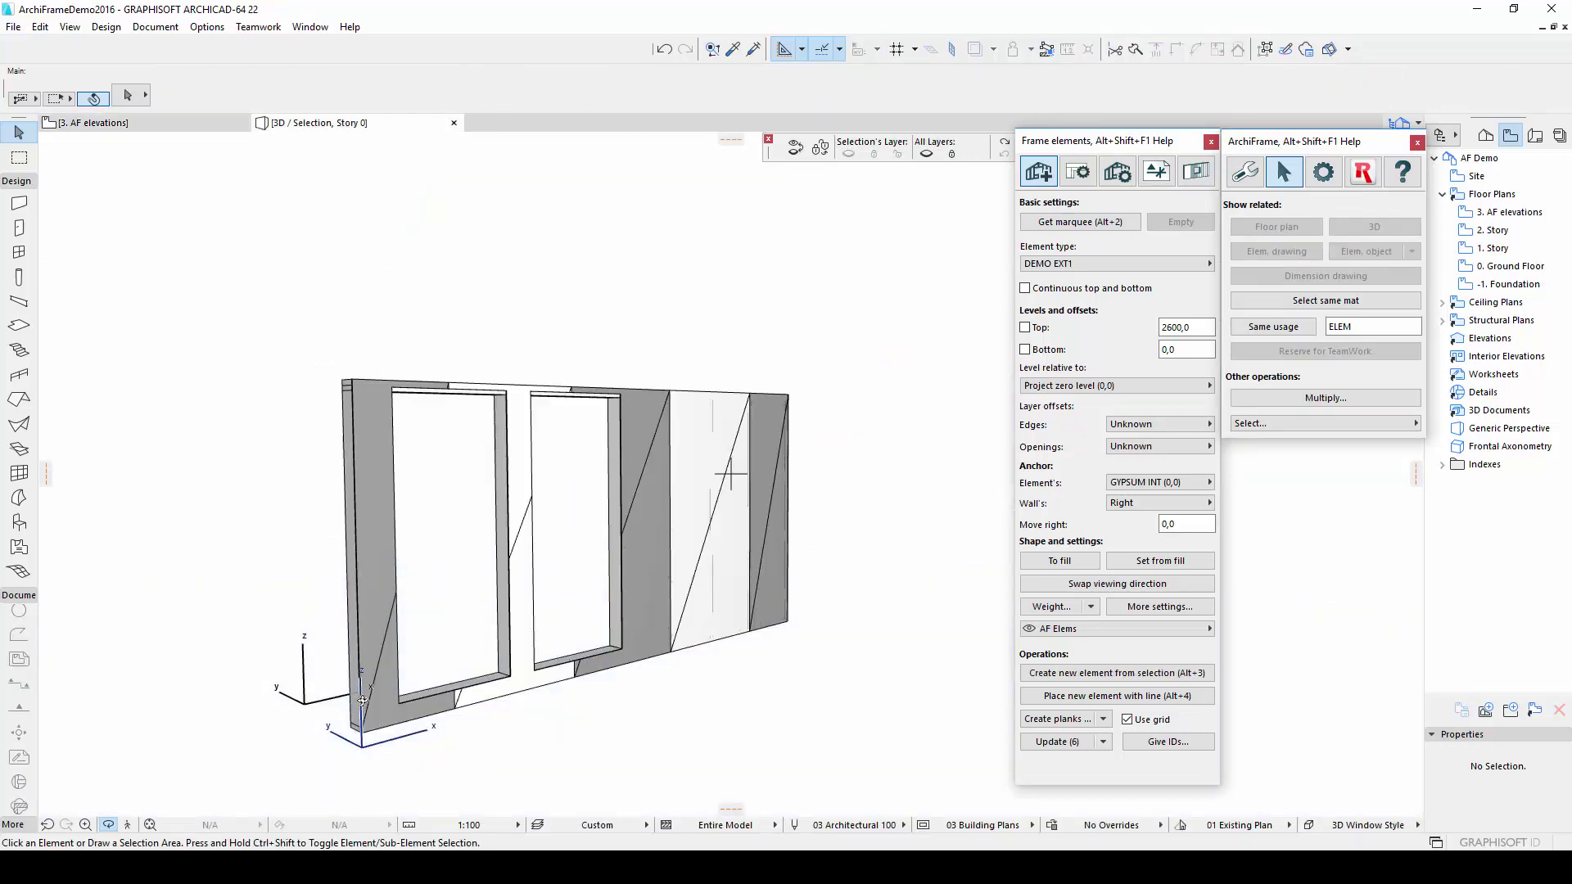
- Apply the Windboard and framing nailing preset to all of the wall's planks
left_click_drag(529, 681, 399, 670)
left_click(399, 670)
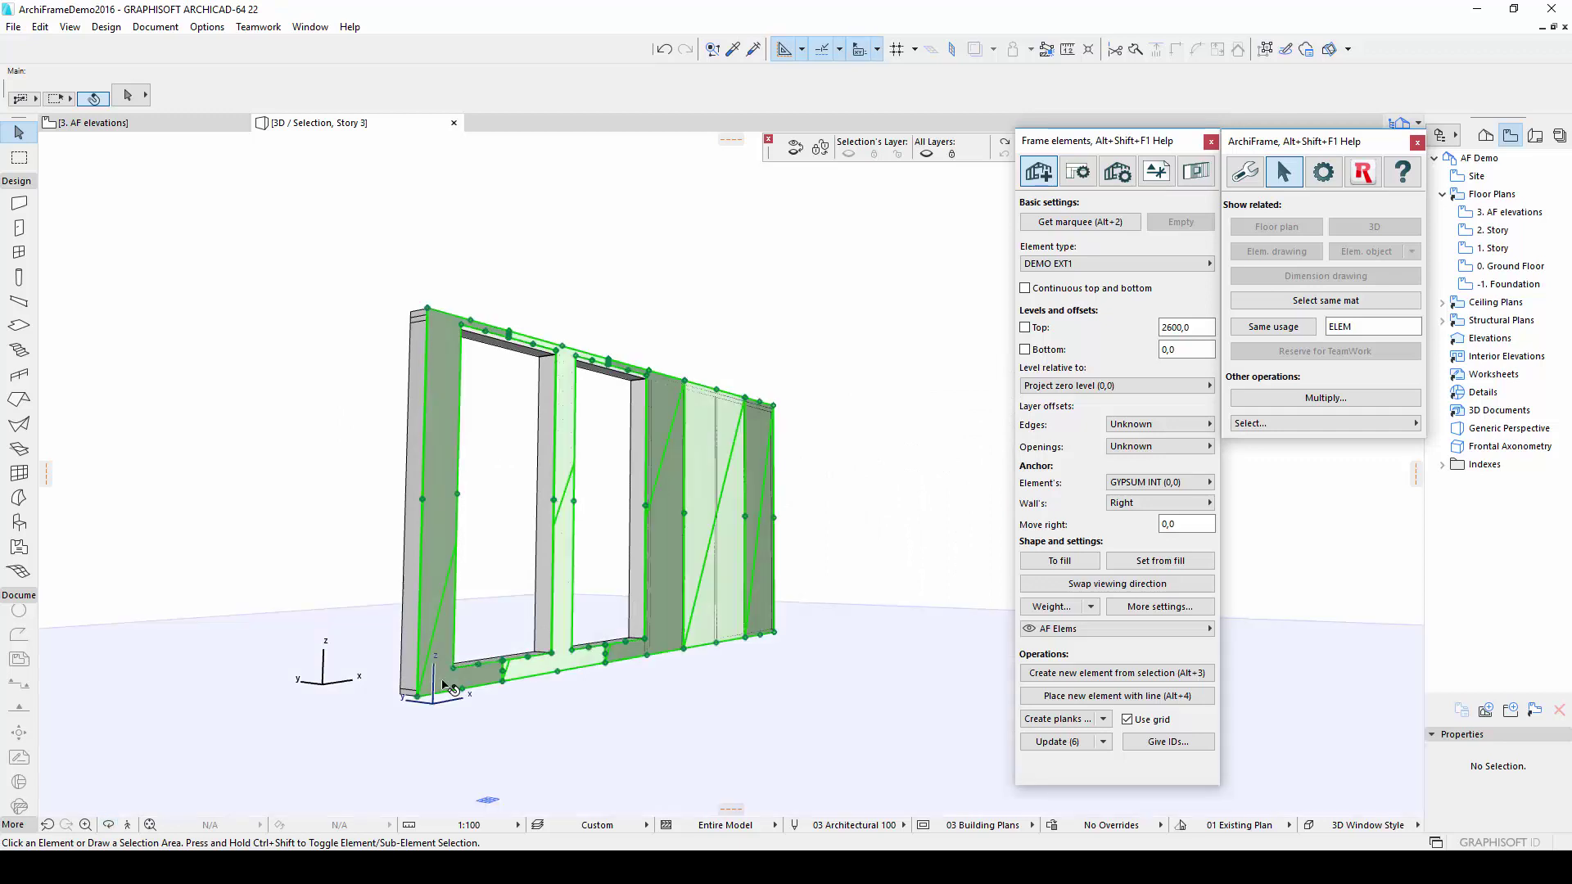
key("ctrl+a")
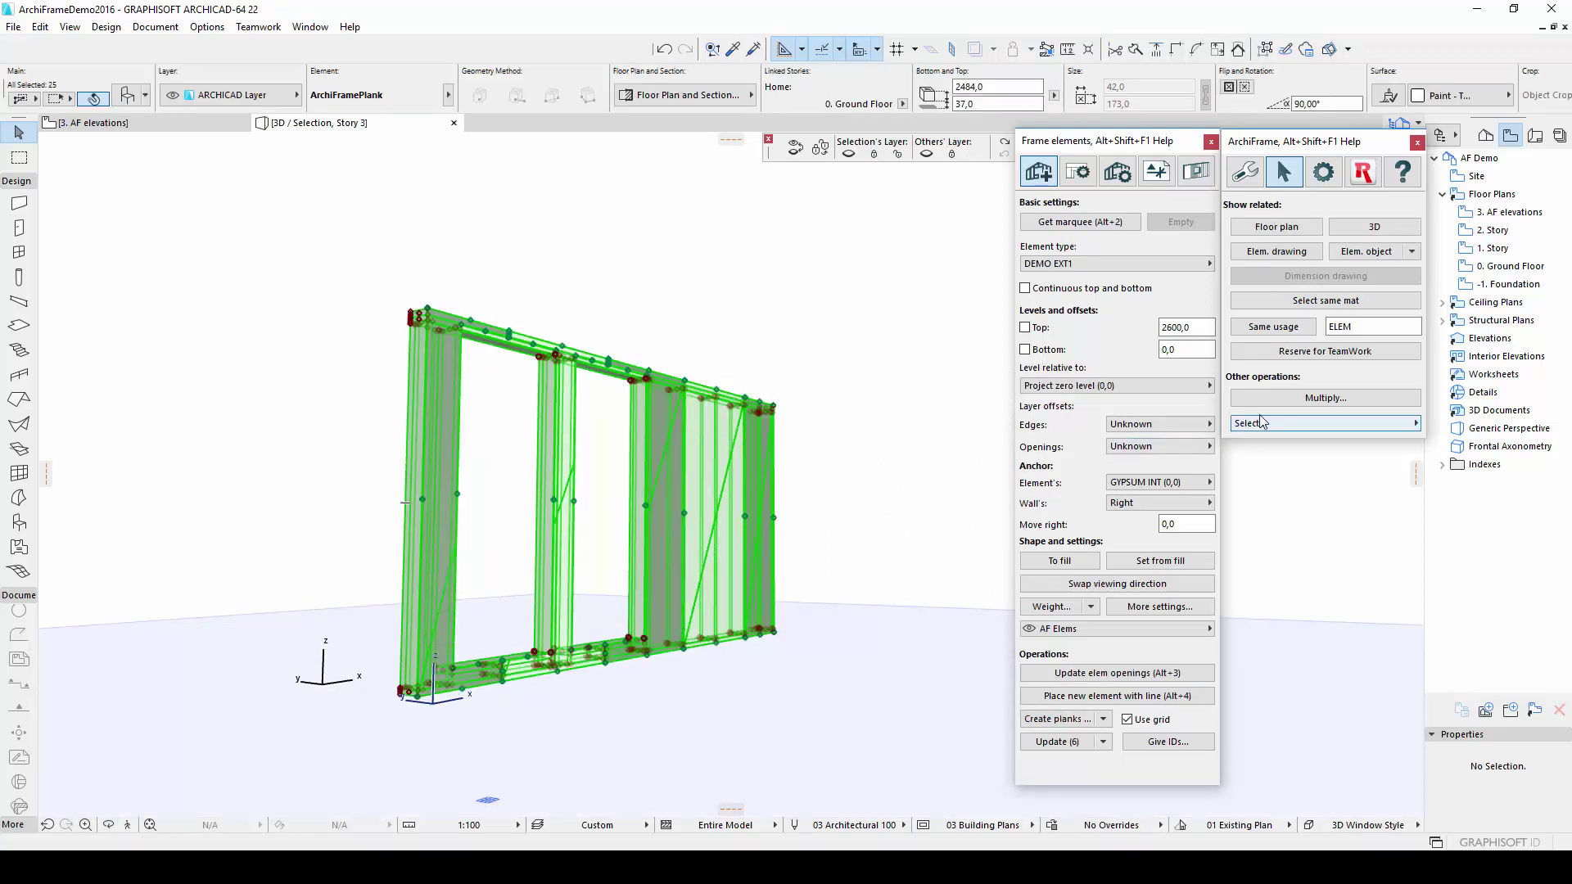
left_click(1196, 171)
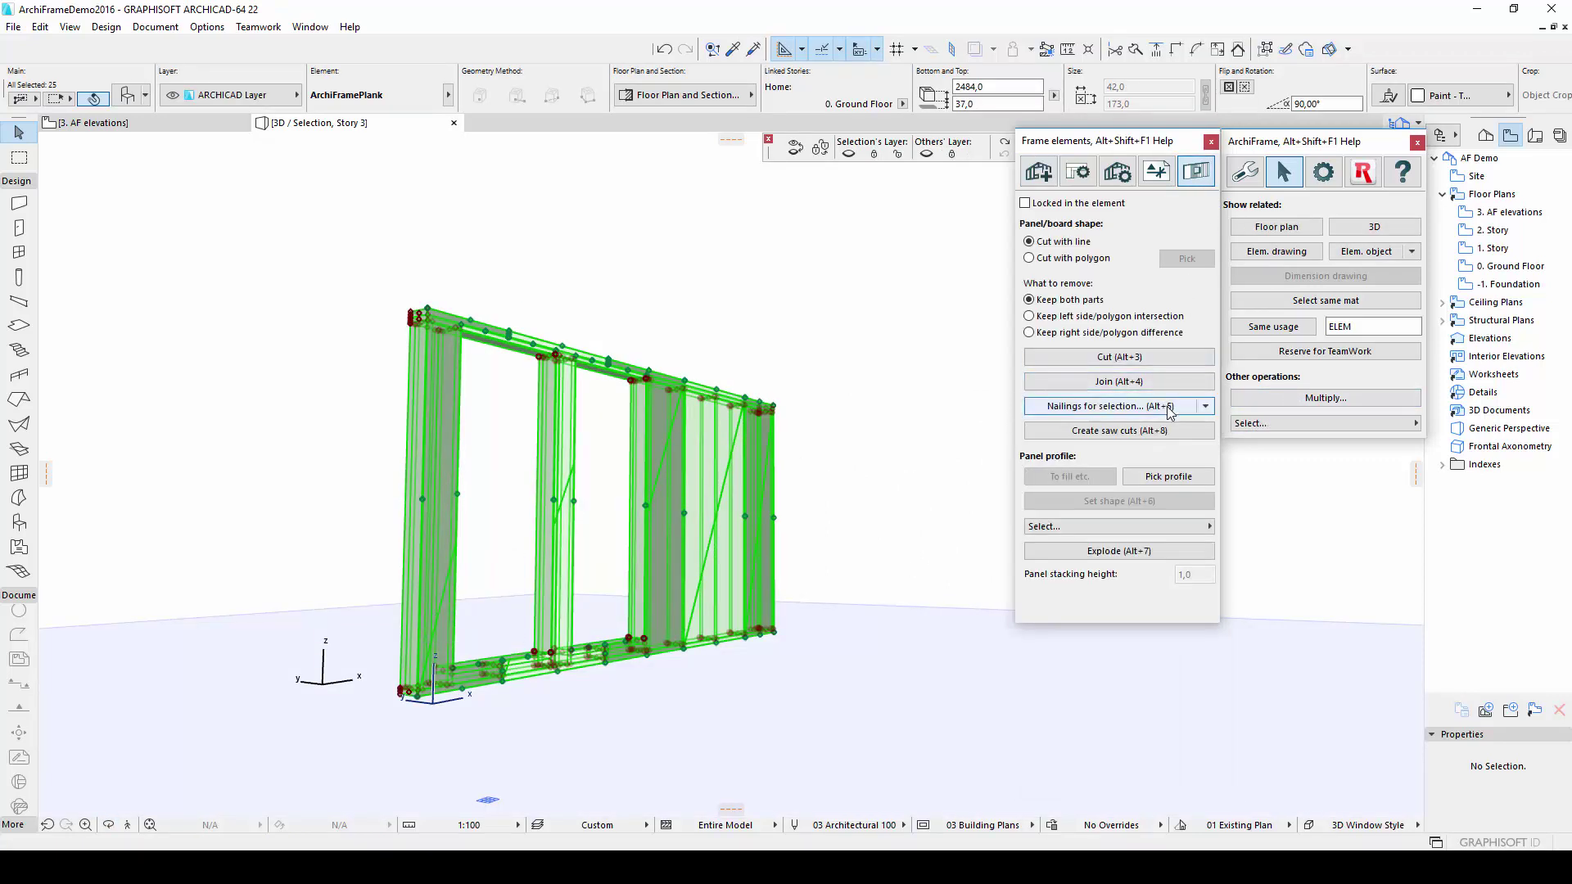
left_click(1163, 412)
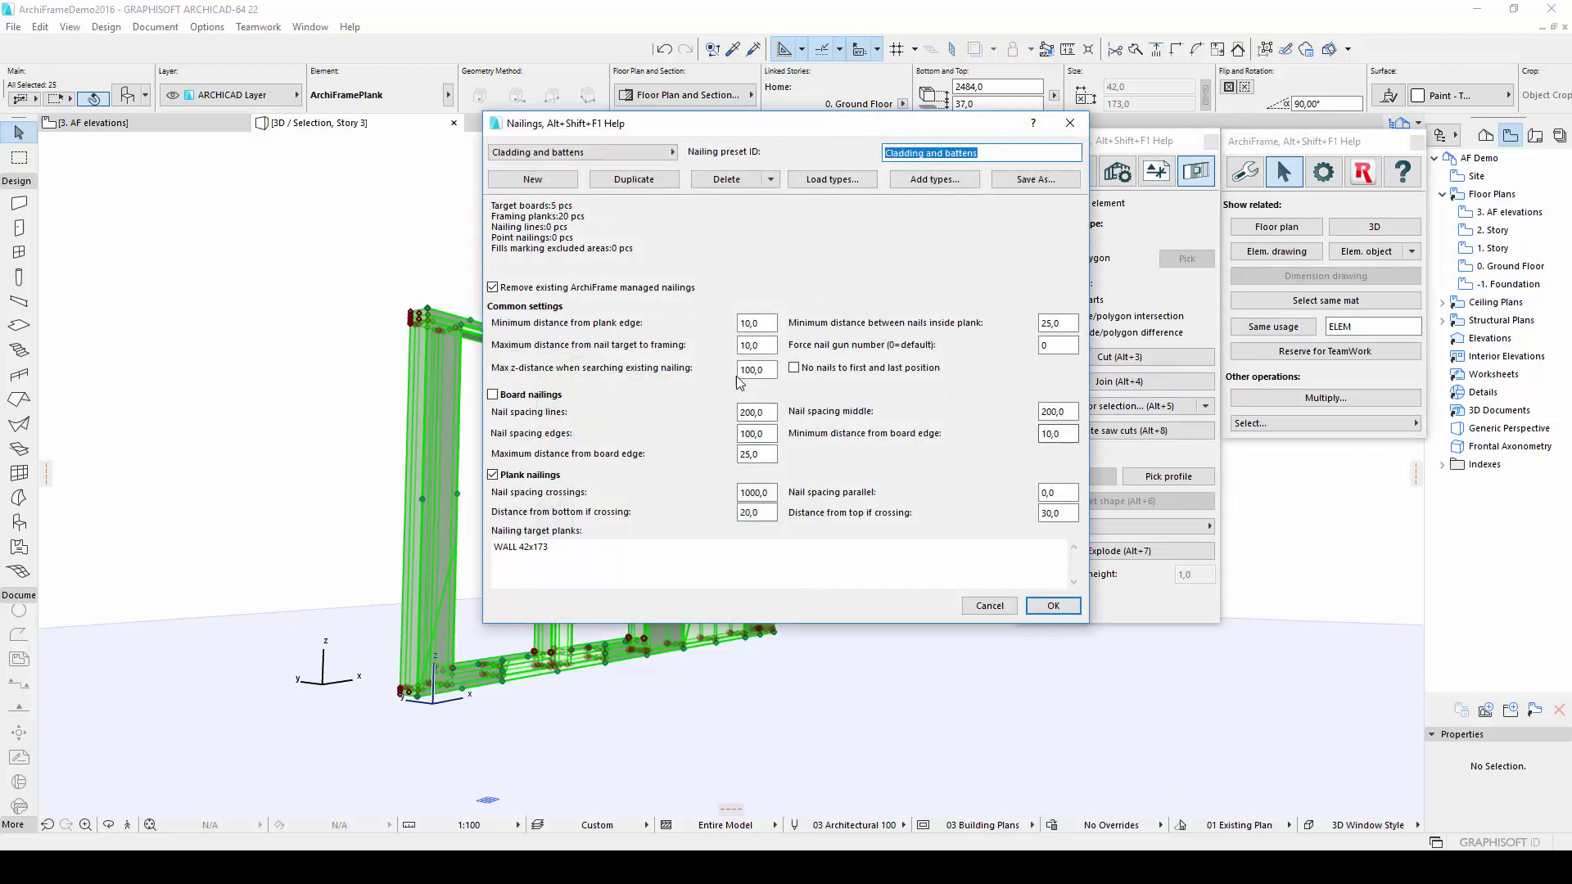
left_click(637, 153)
left_click(709, 170)
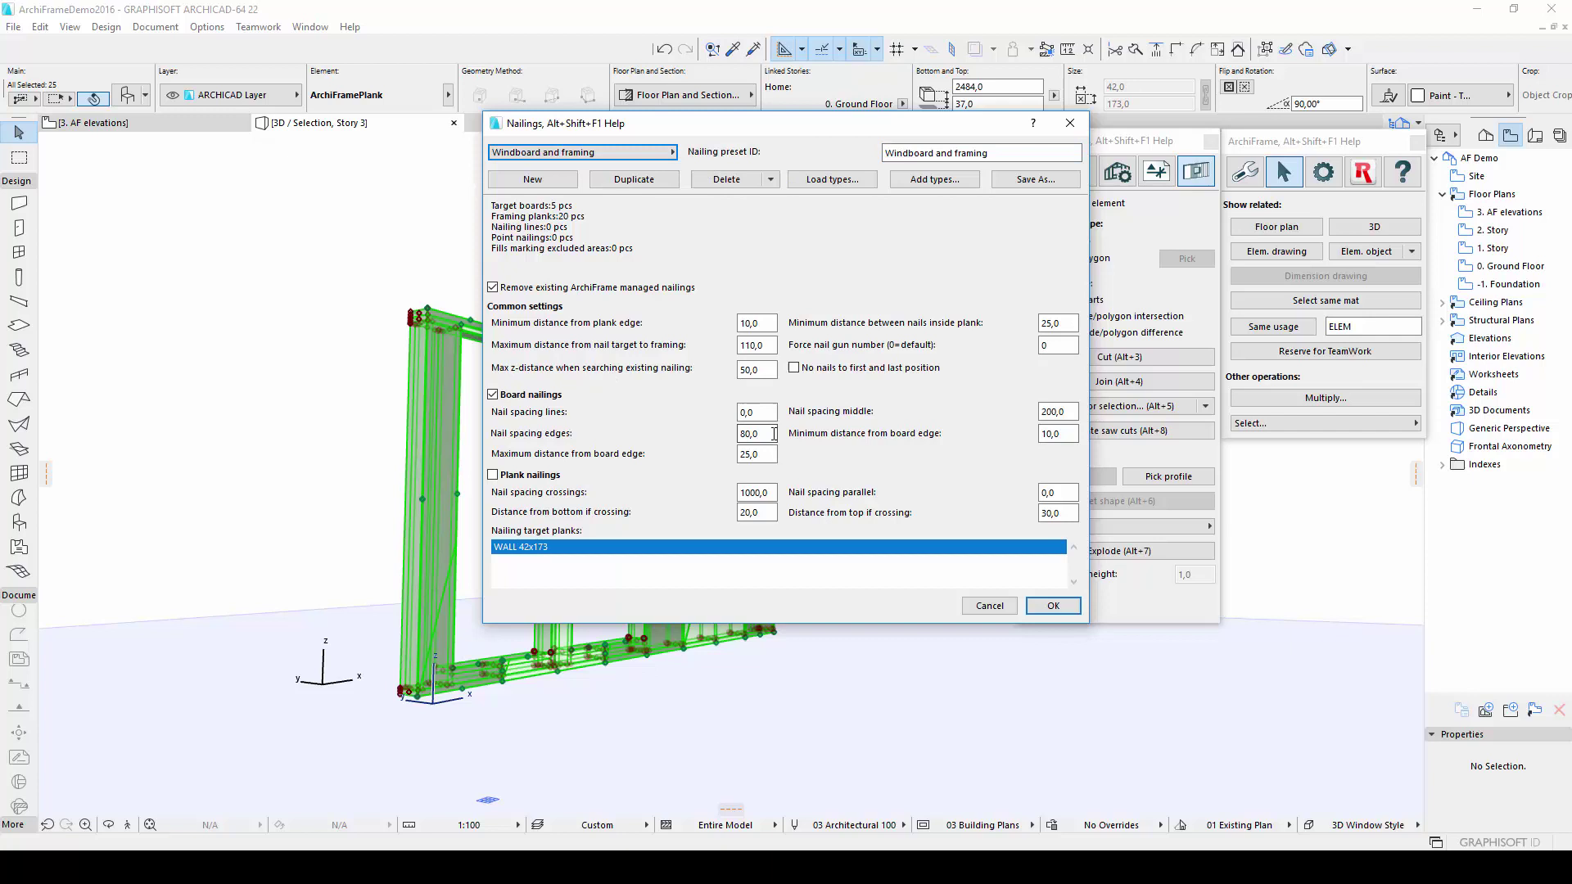
left_click(1053, 606)
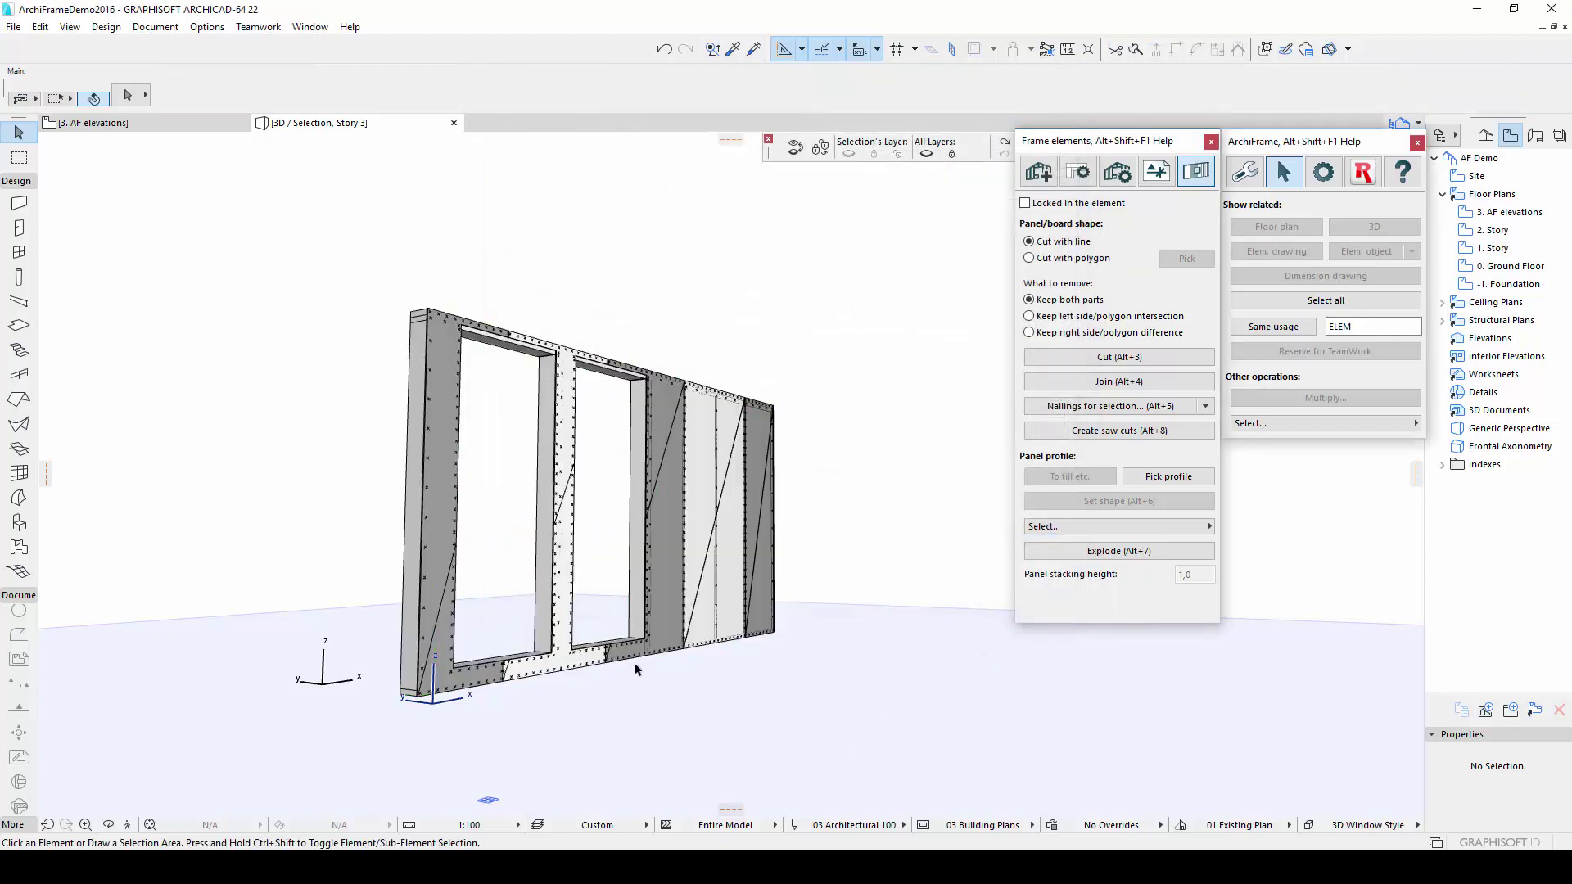
- Orbit to check the new nails, then select all and open the wall's elevation drawing
key("o")
left_click_drag(695, 653, 524, 686)
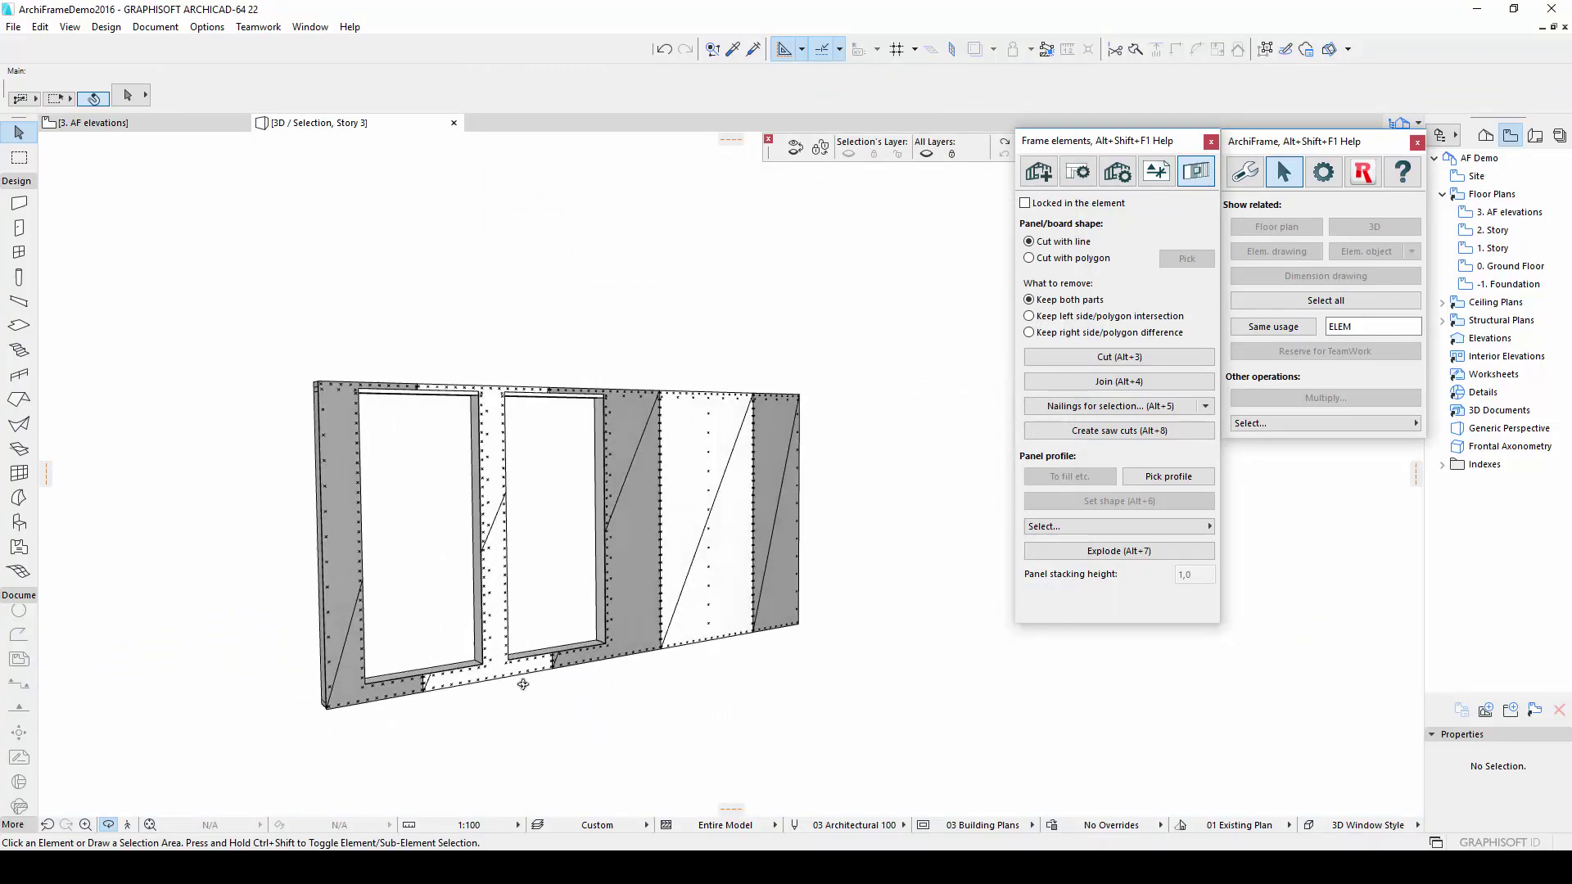
key("Escape")
key("ctrl+a")
left_click(1286, 257)
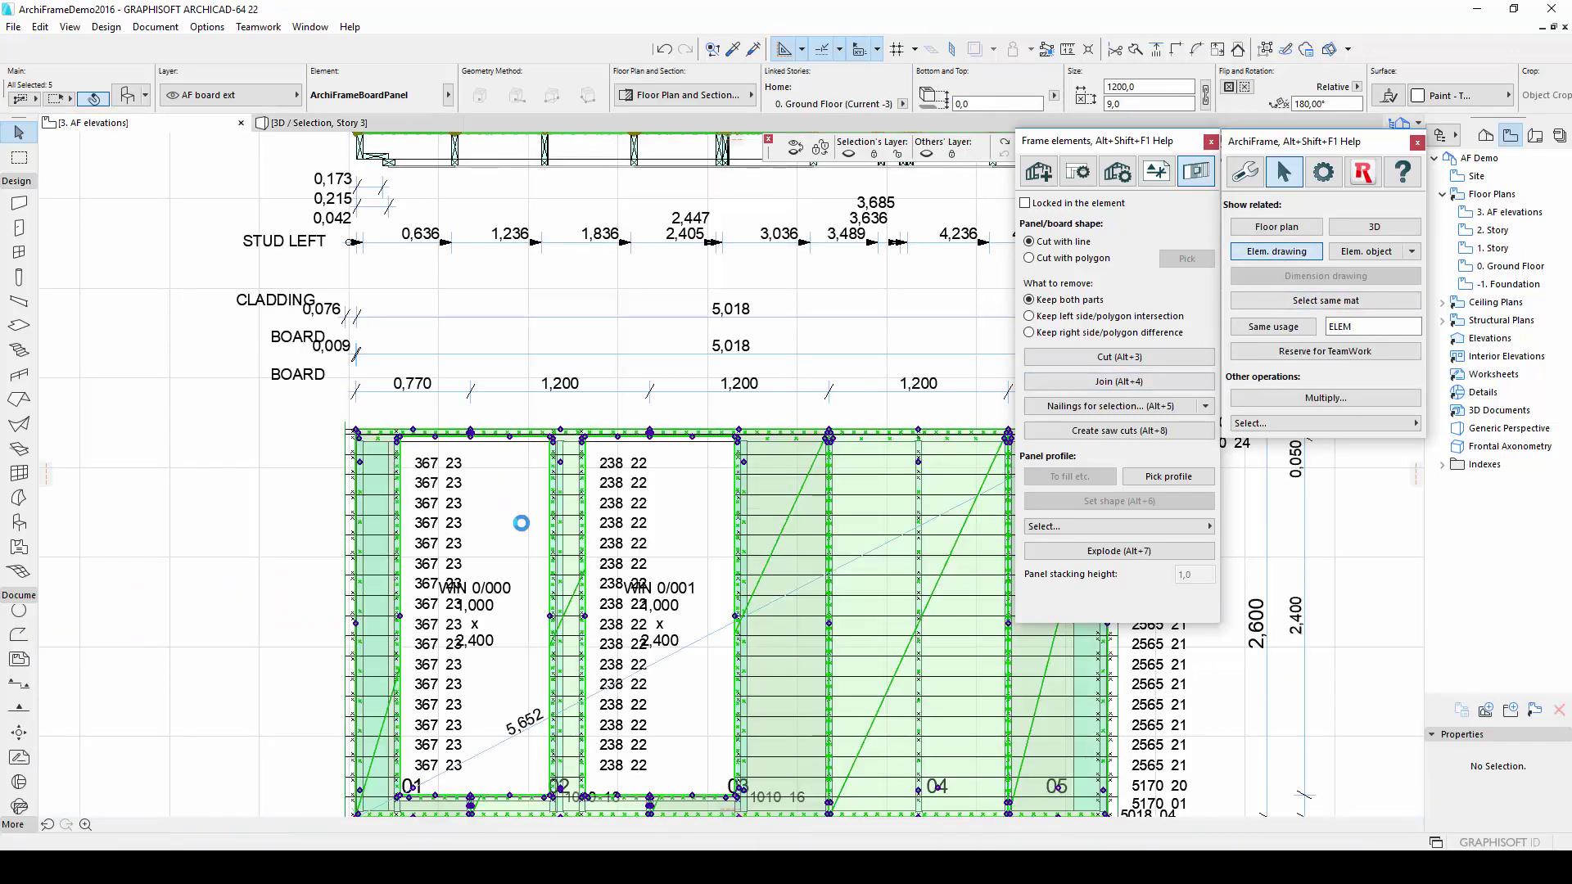
- Select every element in the DEMO EXT1 wall section and bring up the ArchiFrame tools page
scroll(522, 523, "down", 3)
key("Escape")
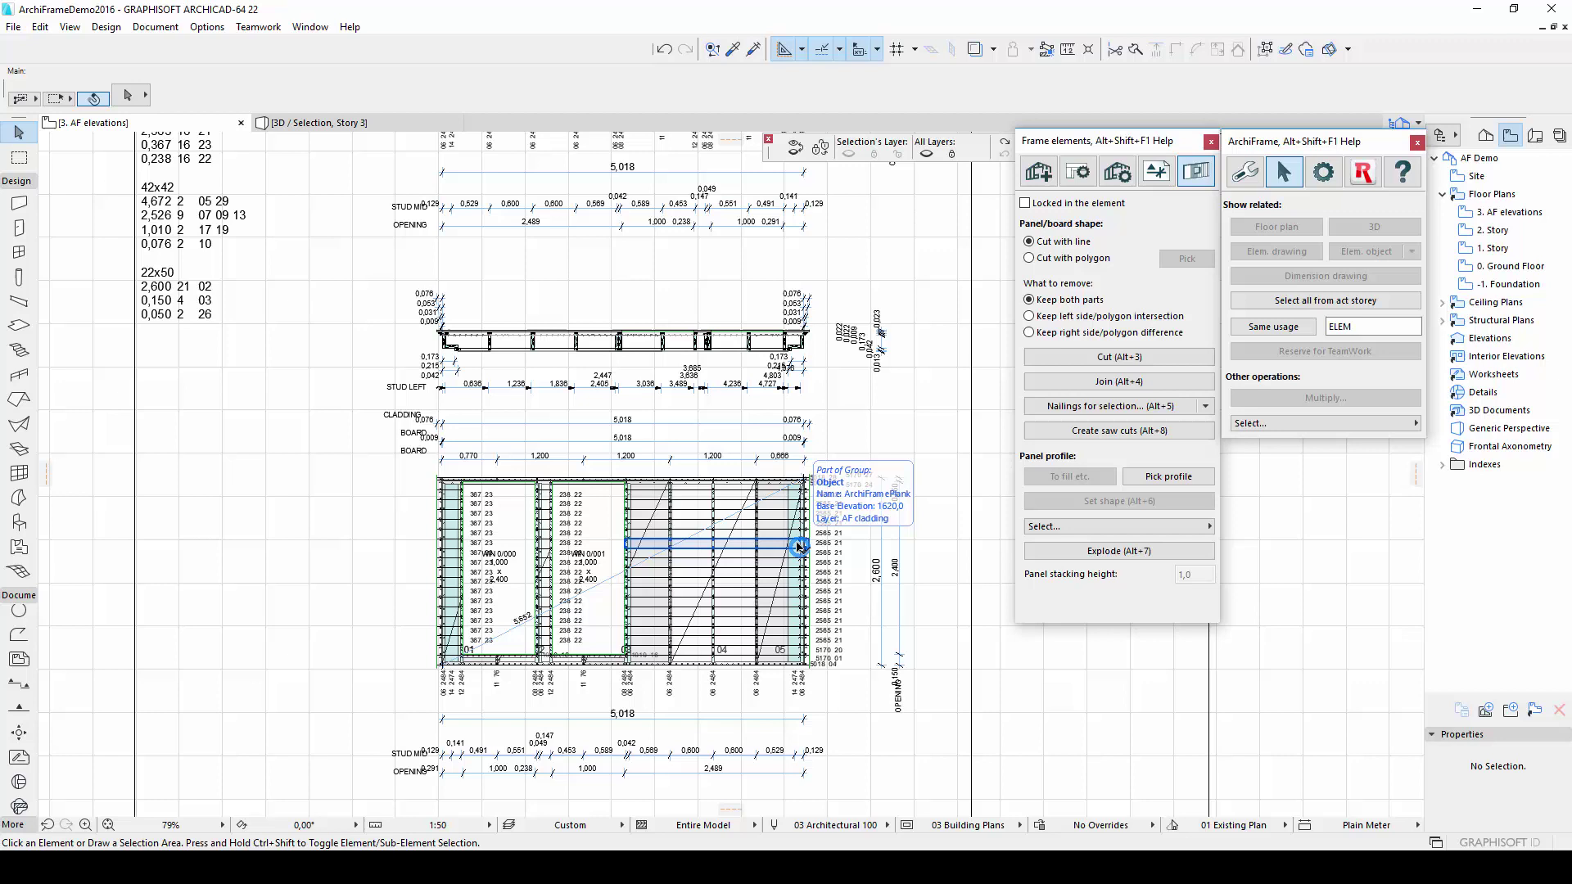
key("ctrl+a")
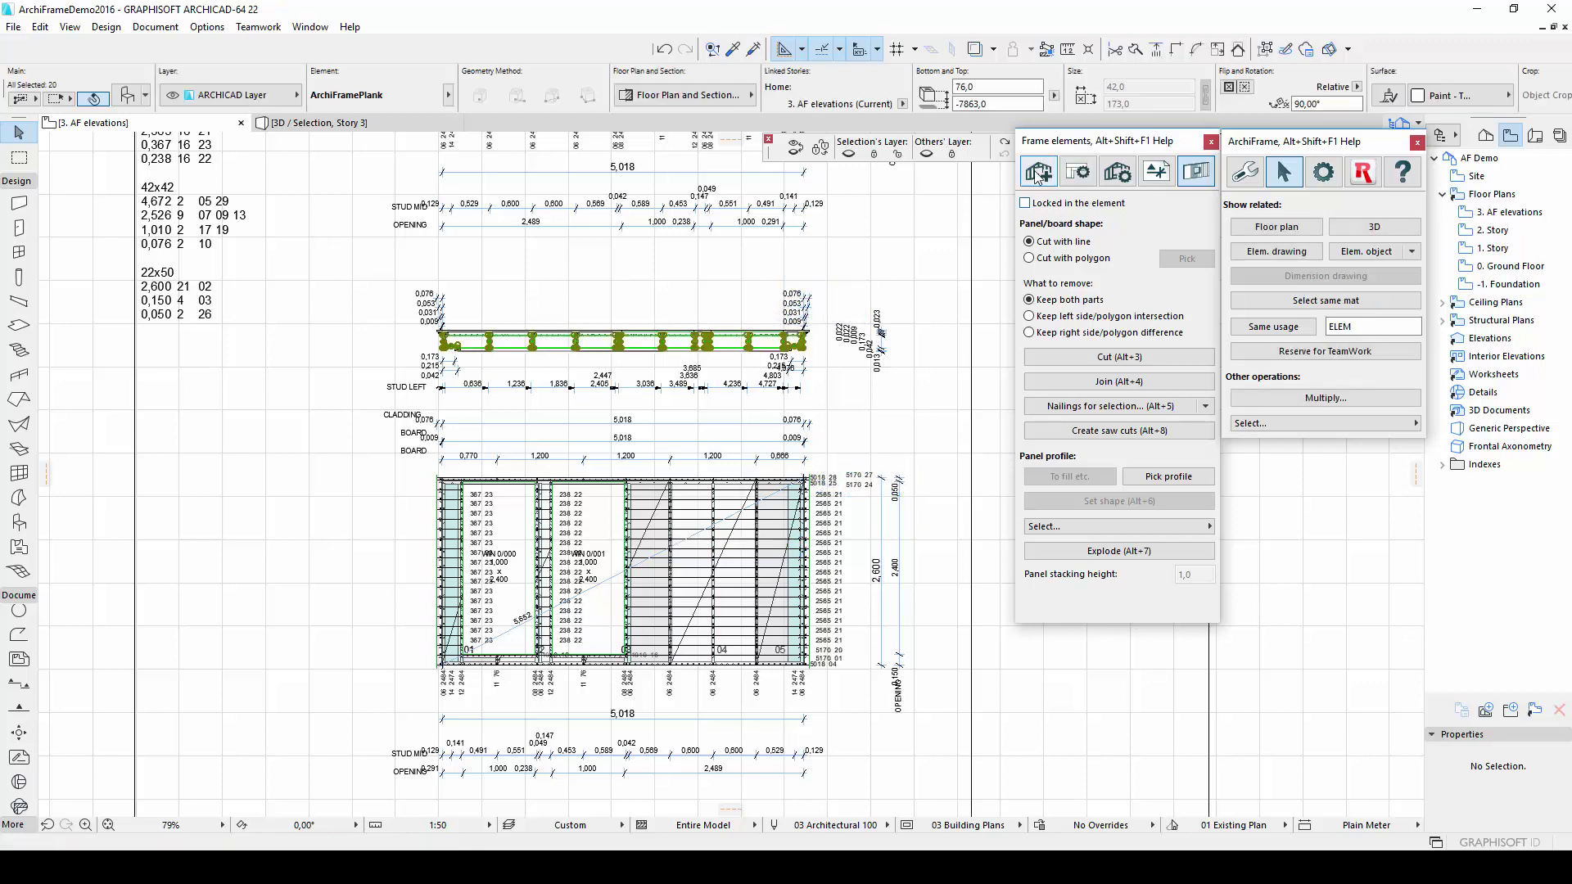
left_click(1039, 173)
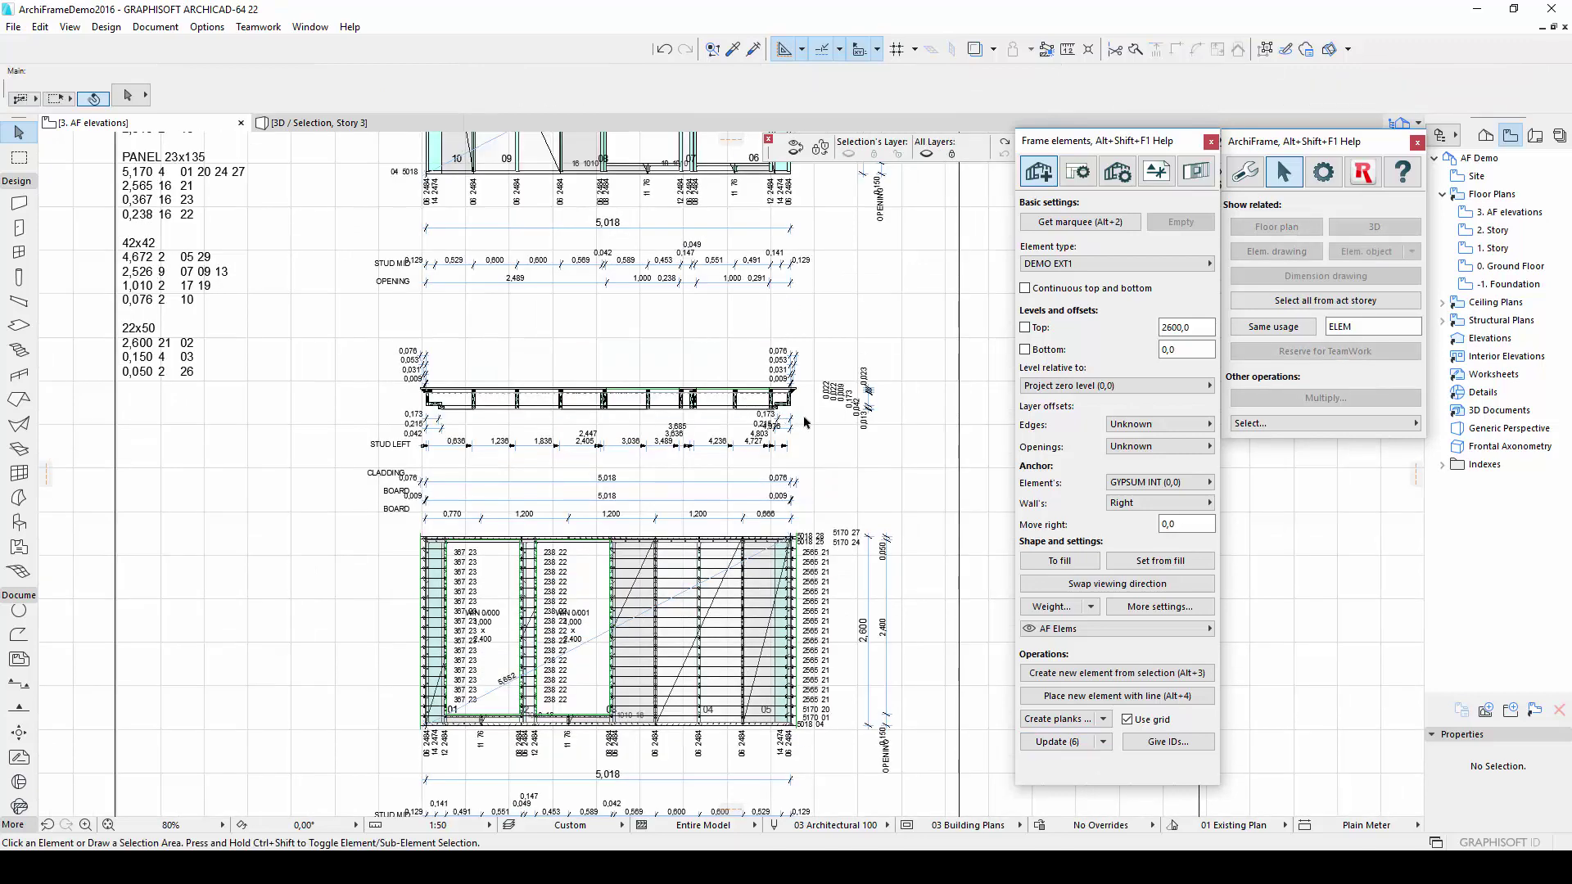
scroll(470, 407, "up", 4)
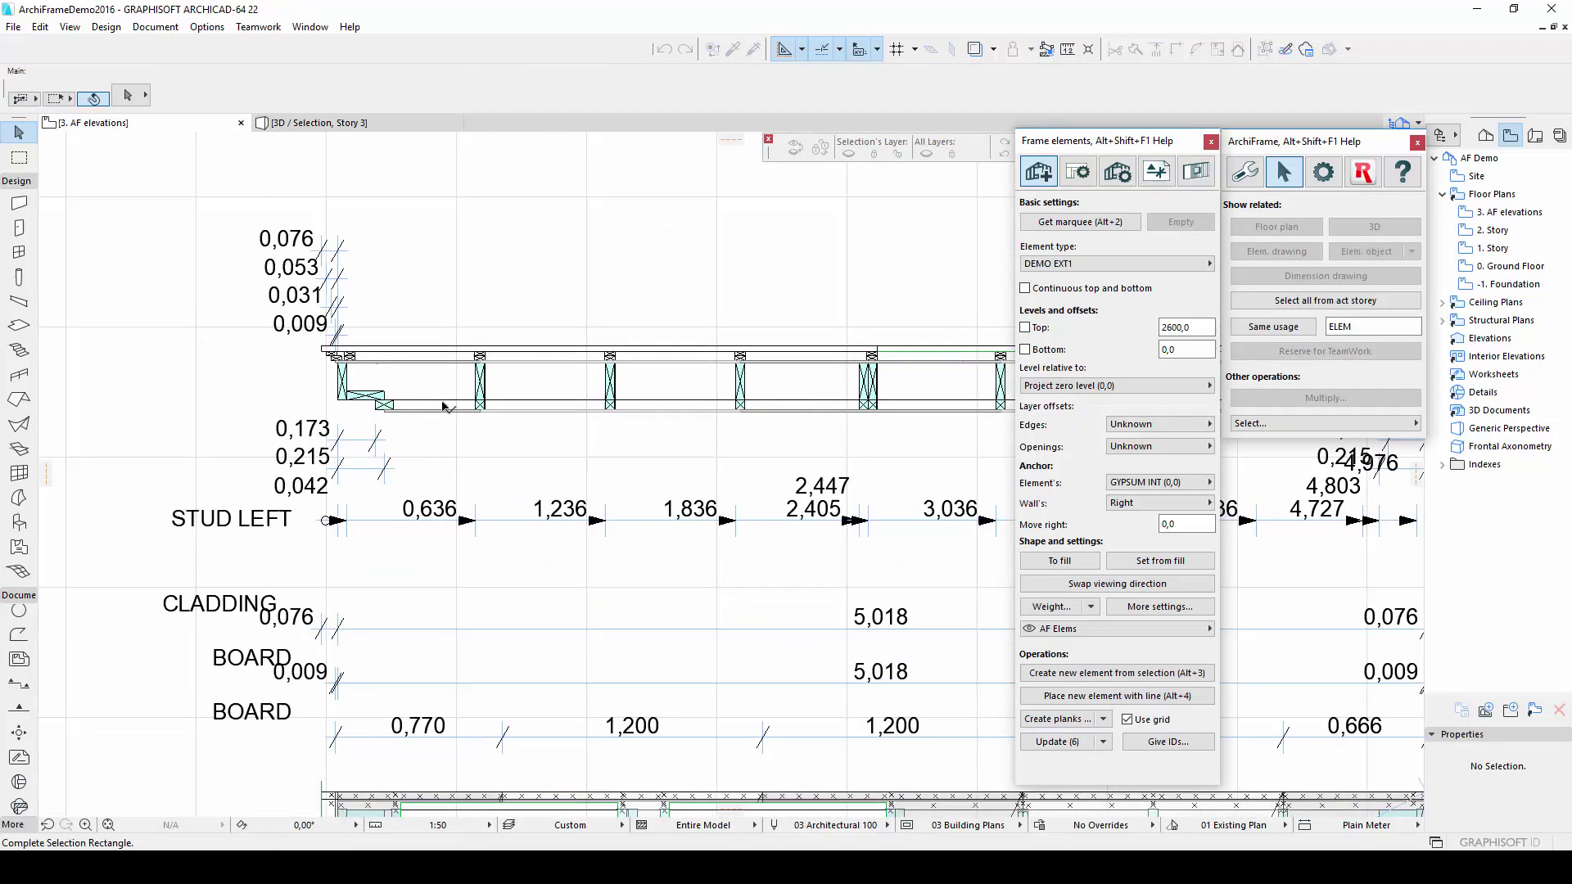
left_click(308, 345)
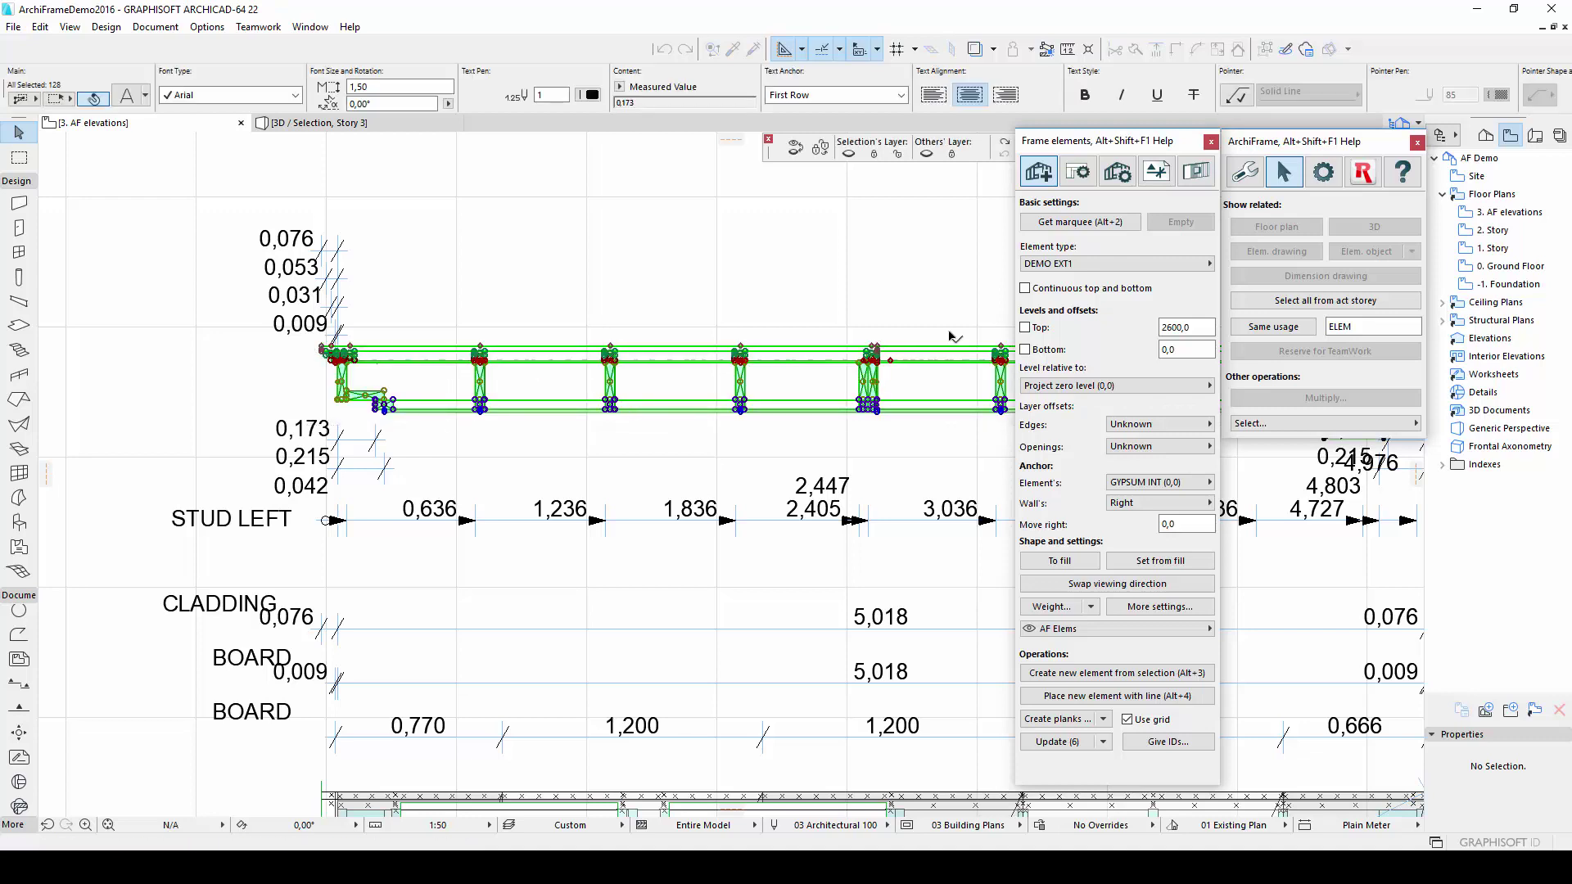
left_click(1249, 171)
- Write the wall to a Wup CNC file saved as wup4, accepting the WUP-writing settings
left_click(1257, 218)
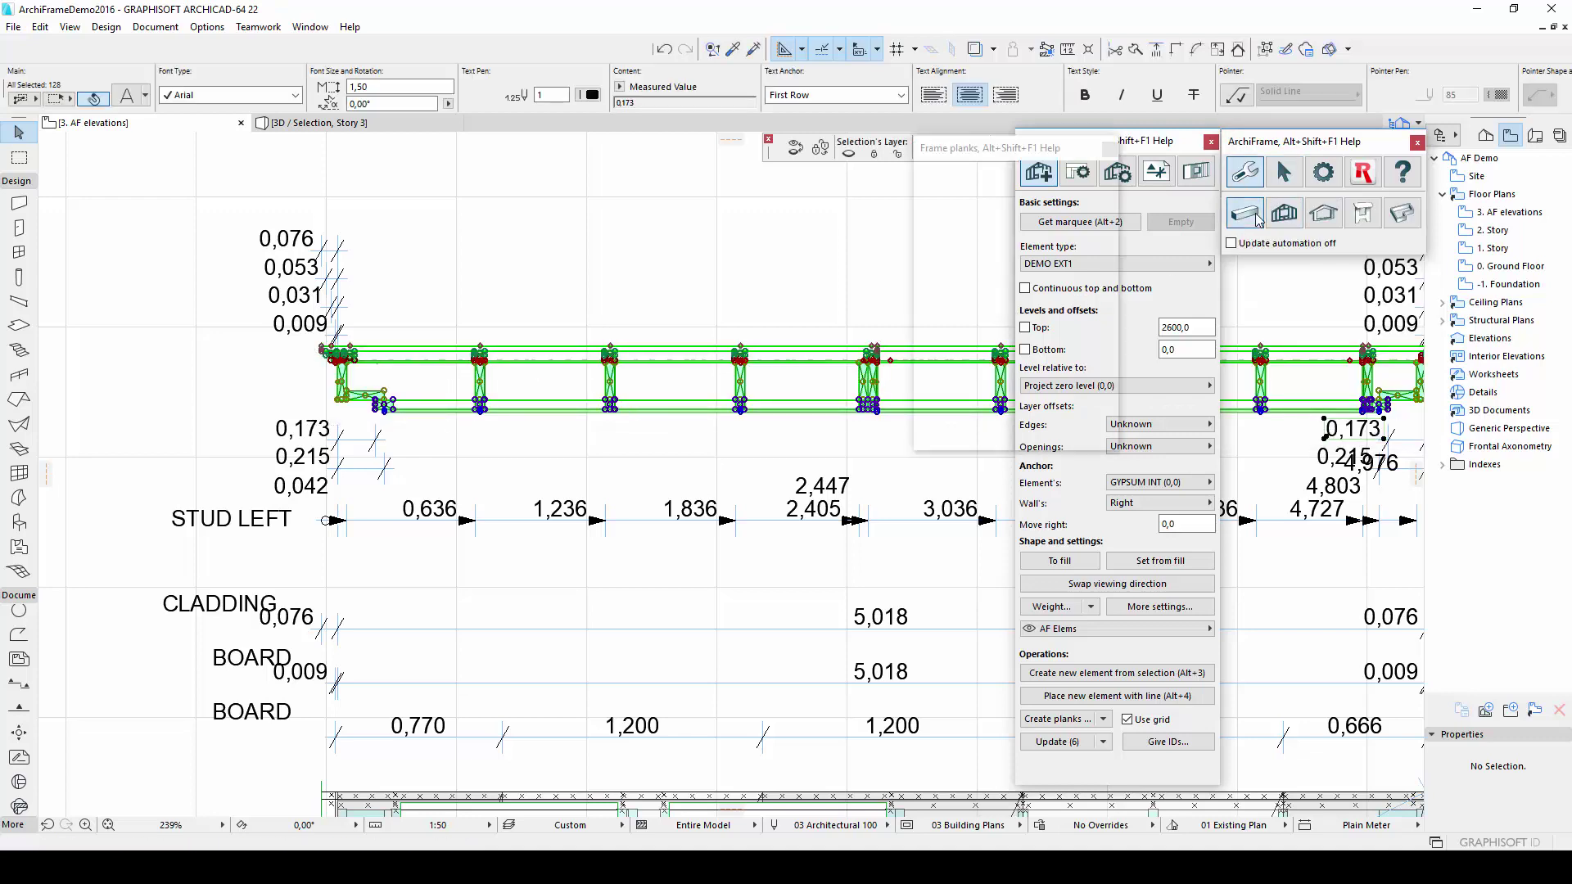
left_click(1072, 341)
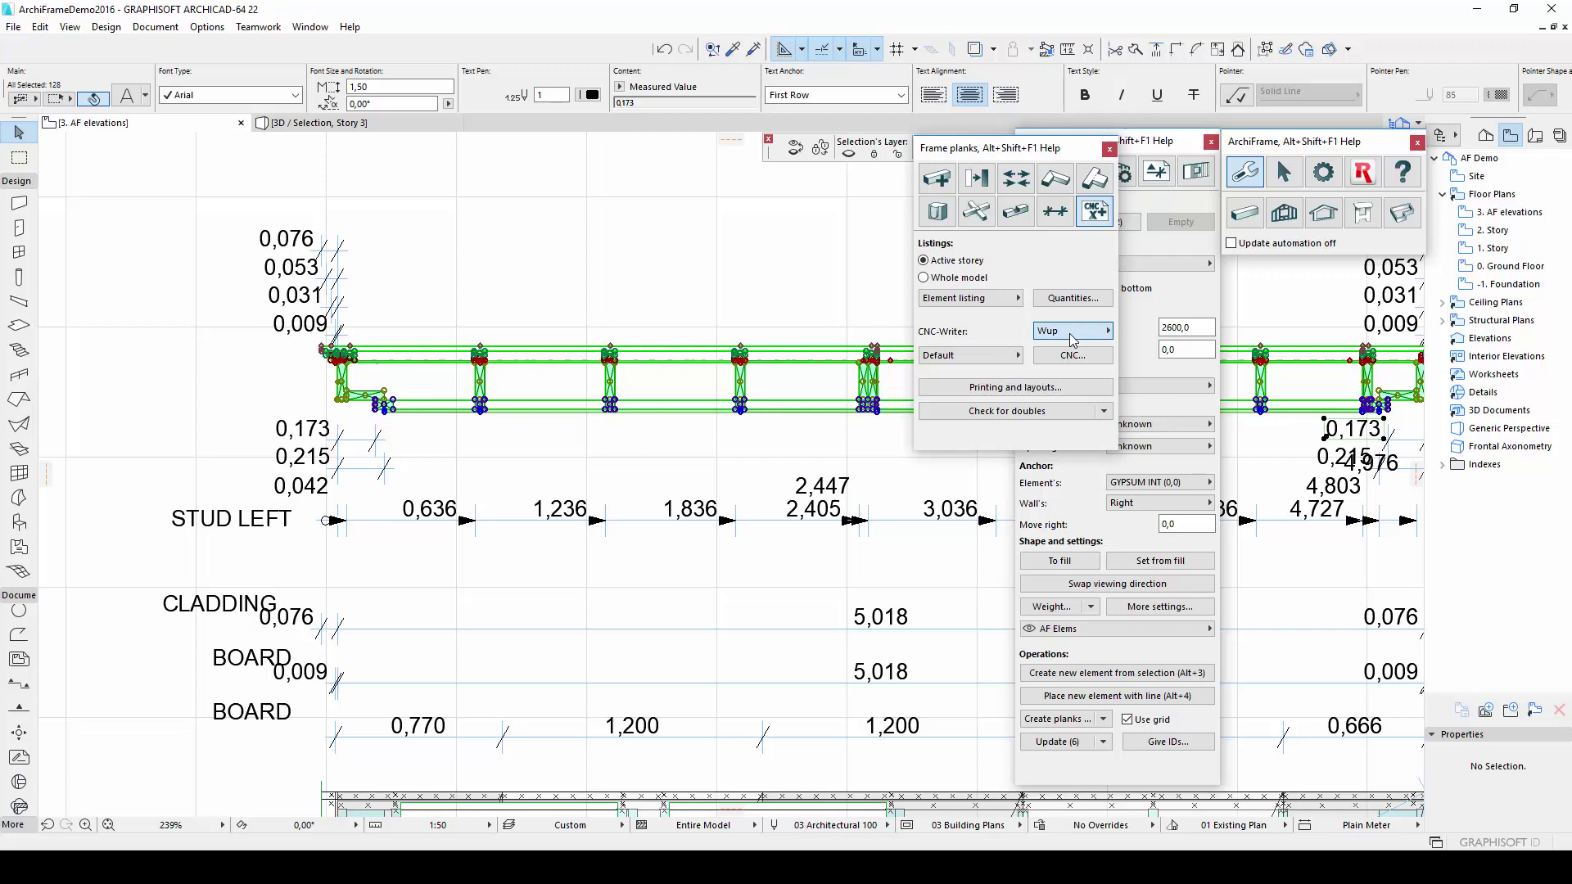
left_click(1072, 341)
left_click(1072, 357)
type("wup4")
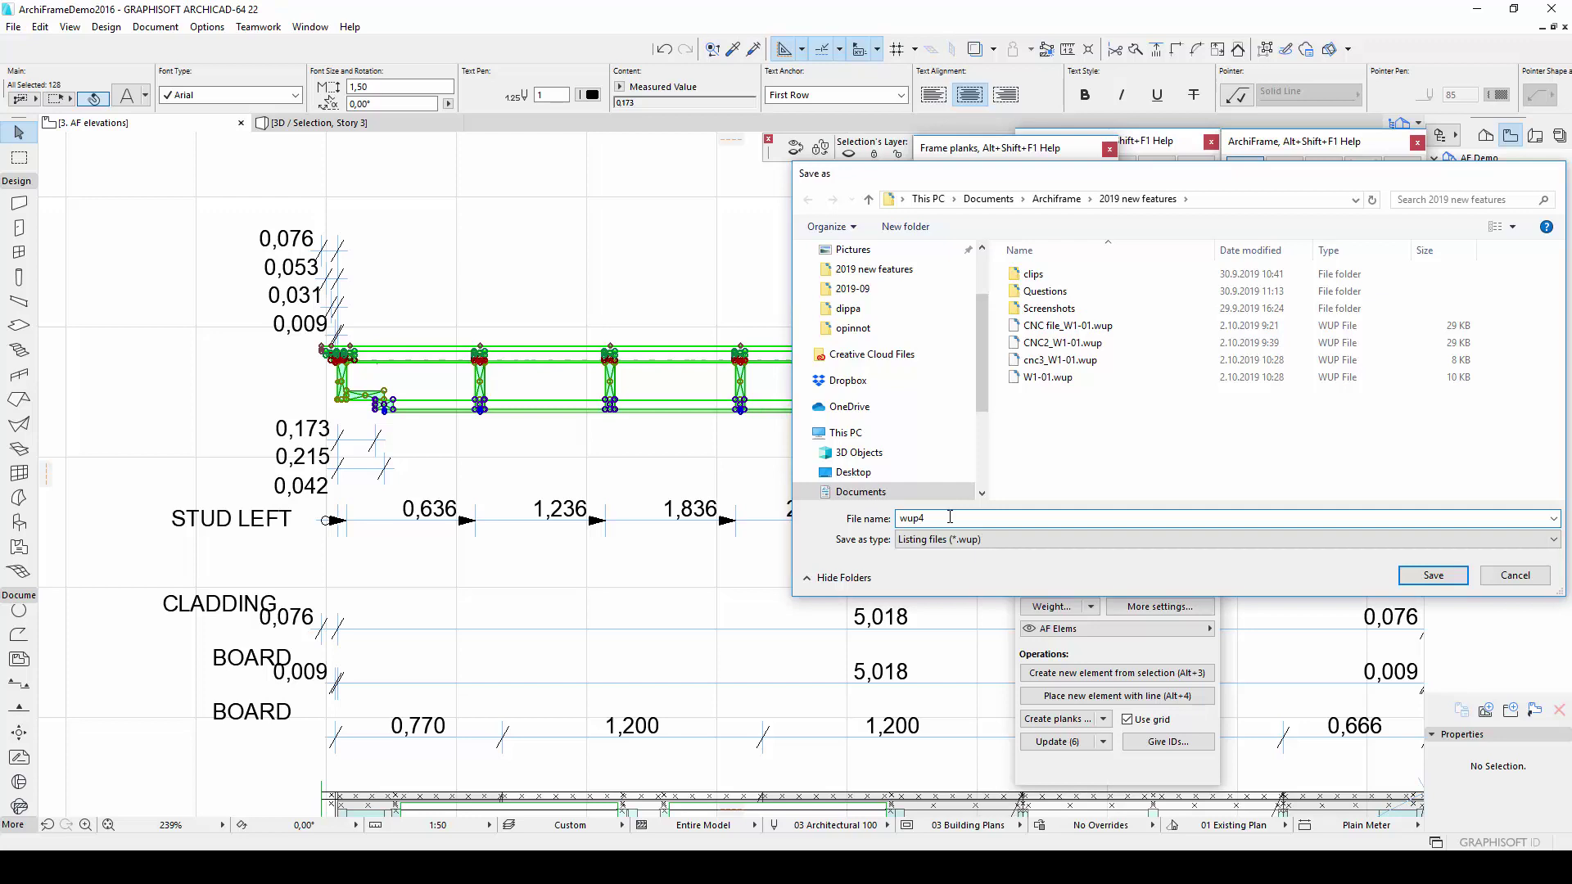
key("Return")
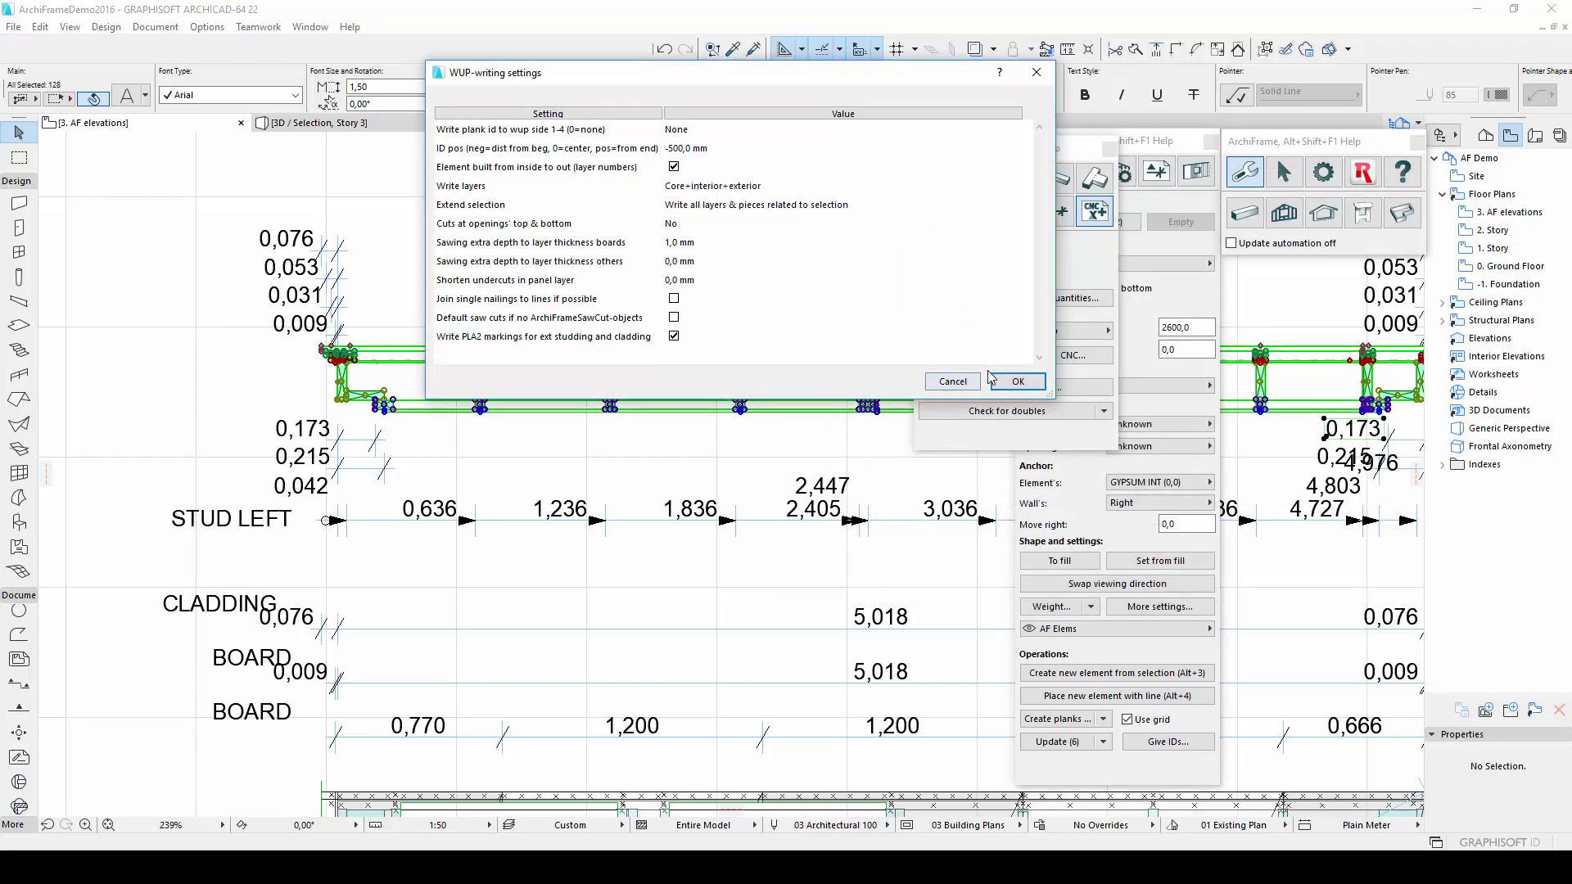
left_click(1013, 383)
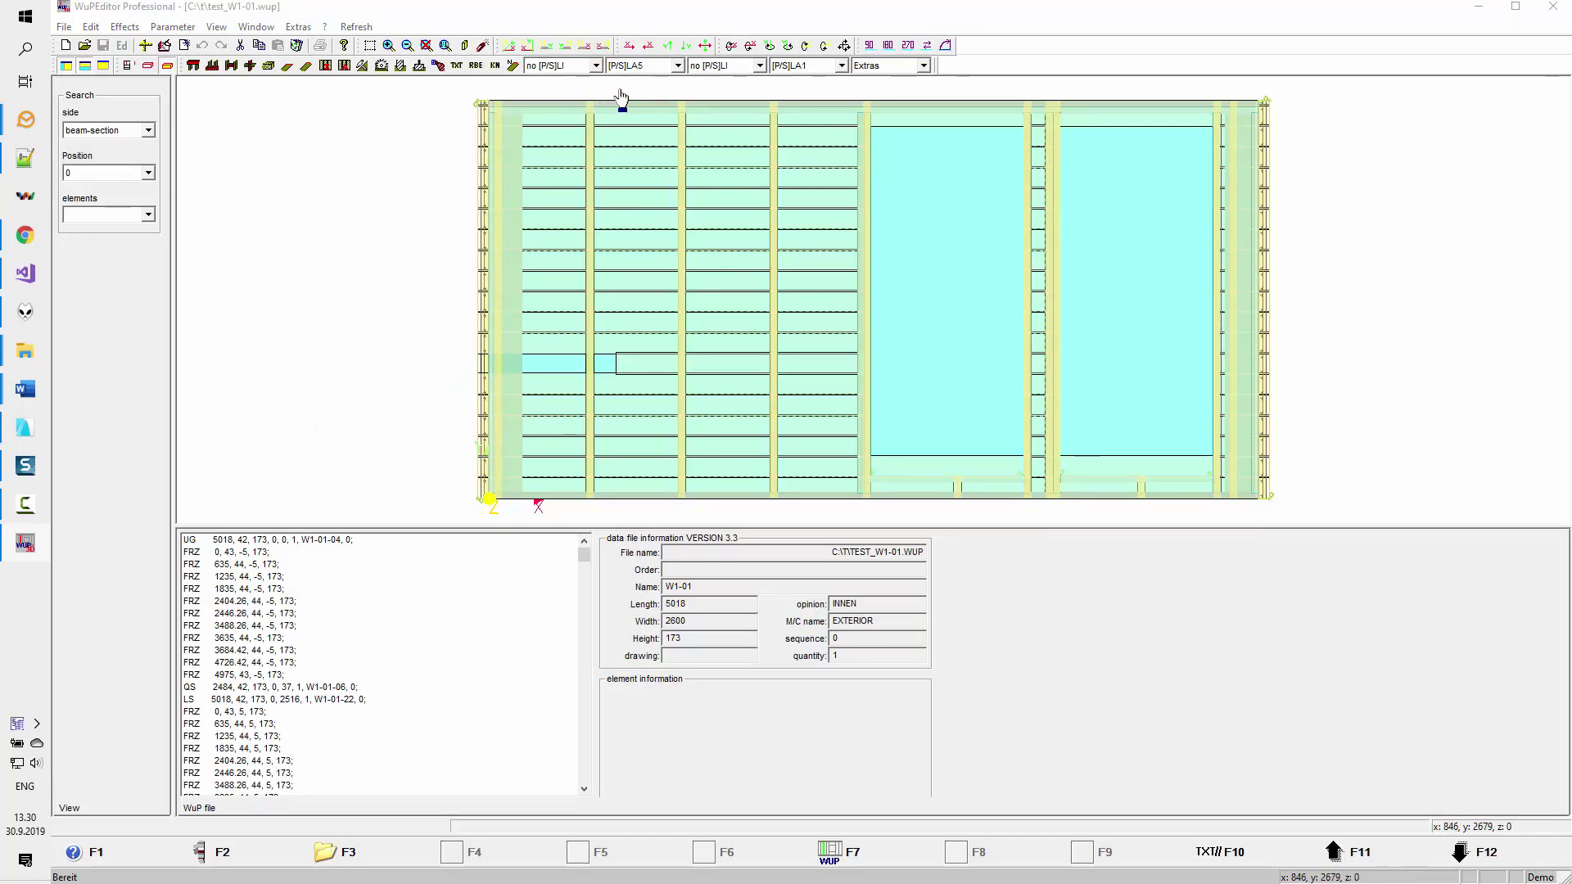
- Mirror to the back view and show plate W1-01-17's details (plate_A_5, 2565.26 × 145 × 23)
left_click(529, 46)
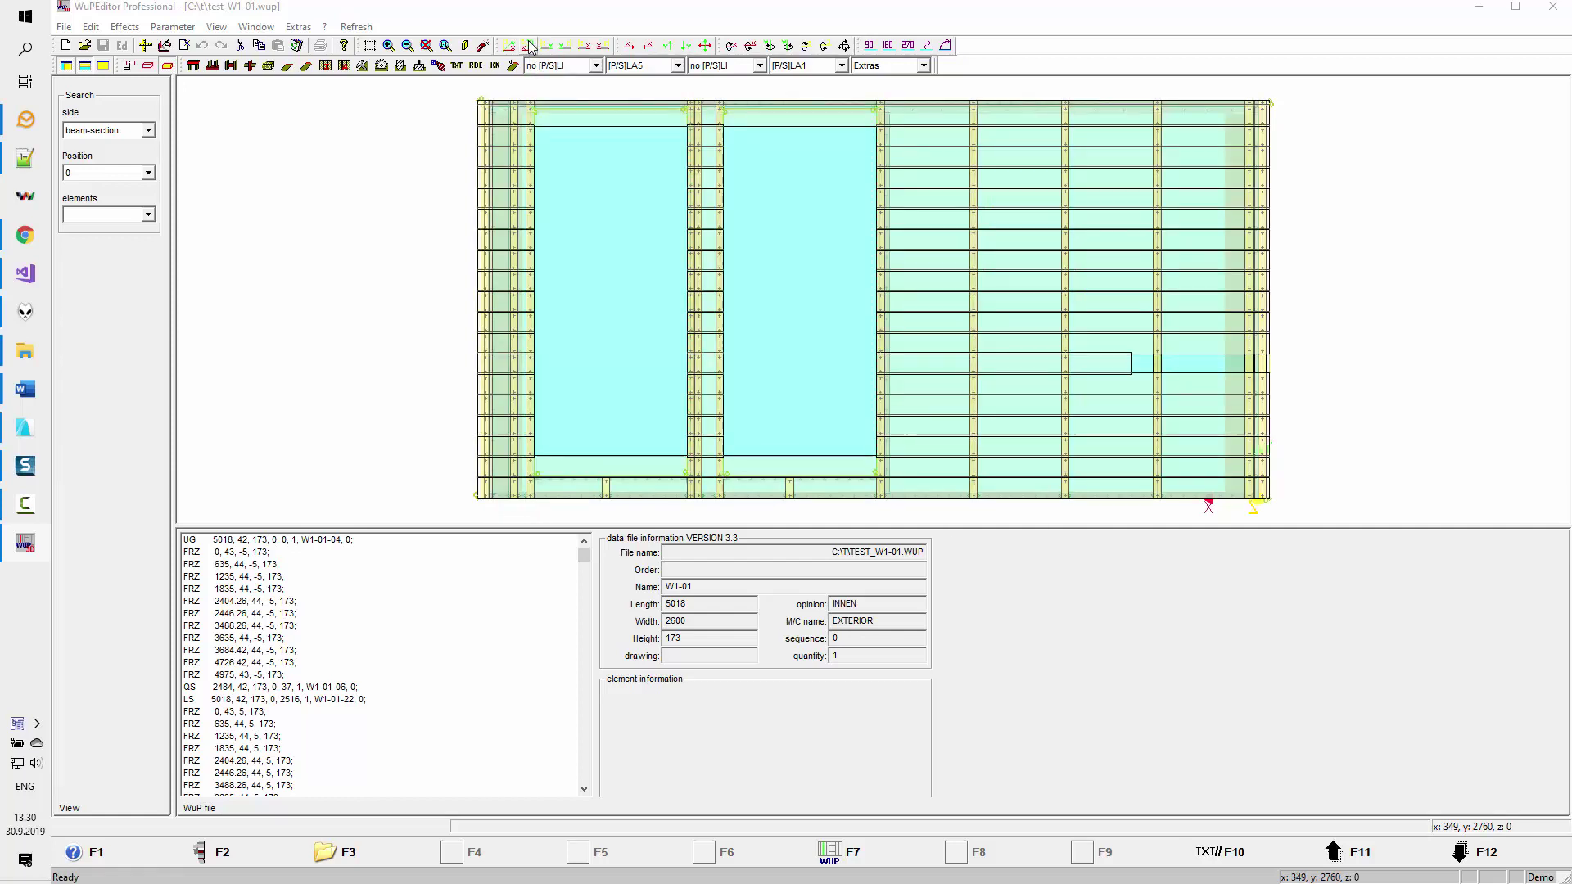
left_click(966, 332)
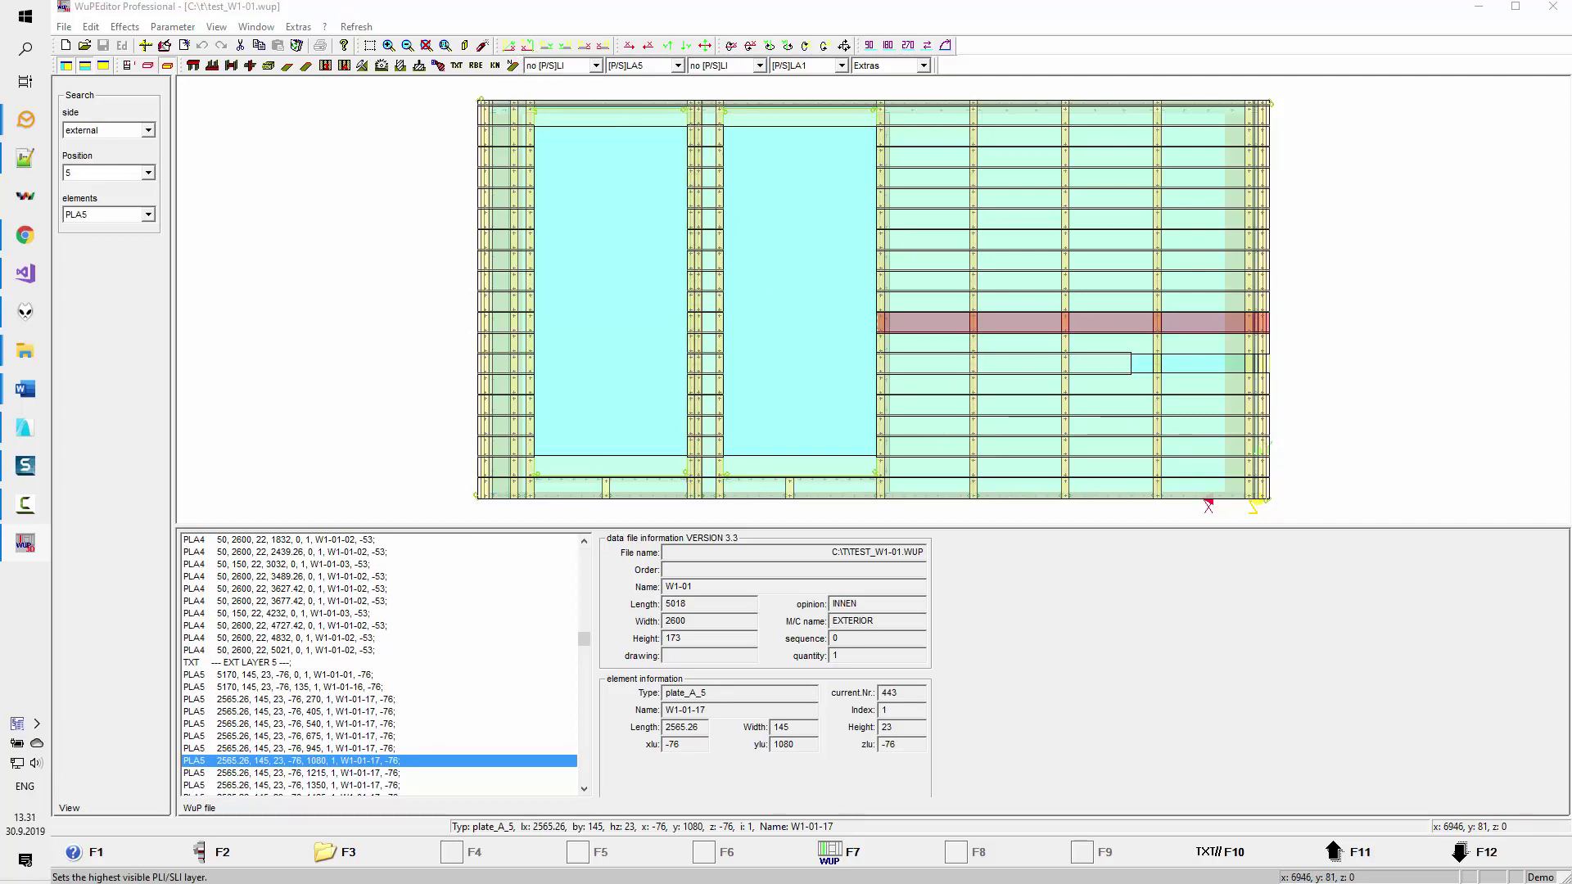
- Cycle through side, front, back and top-edge views, exploding and collapsing the wall's layers once
left_click(547, 47)
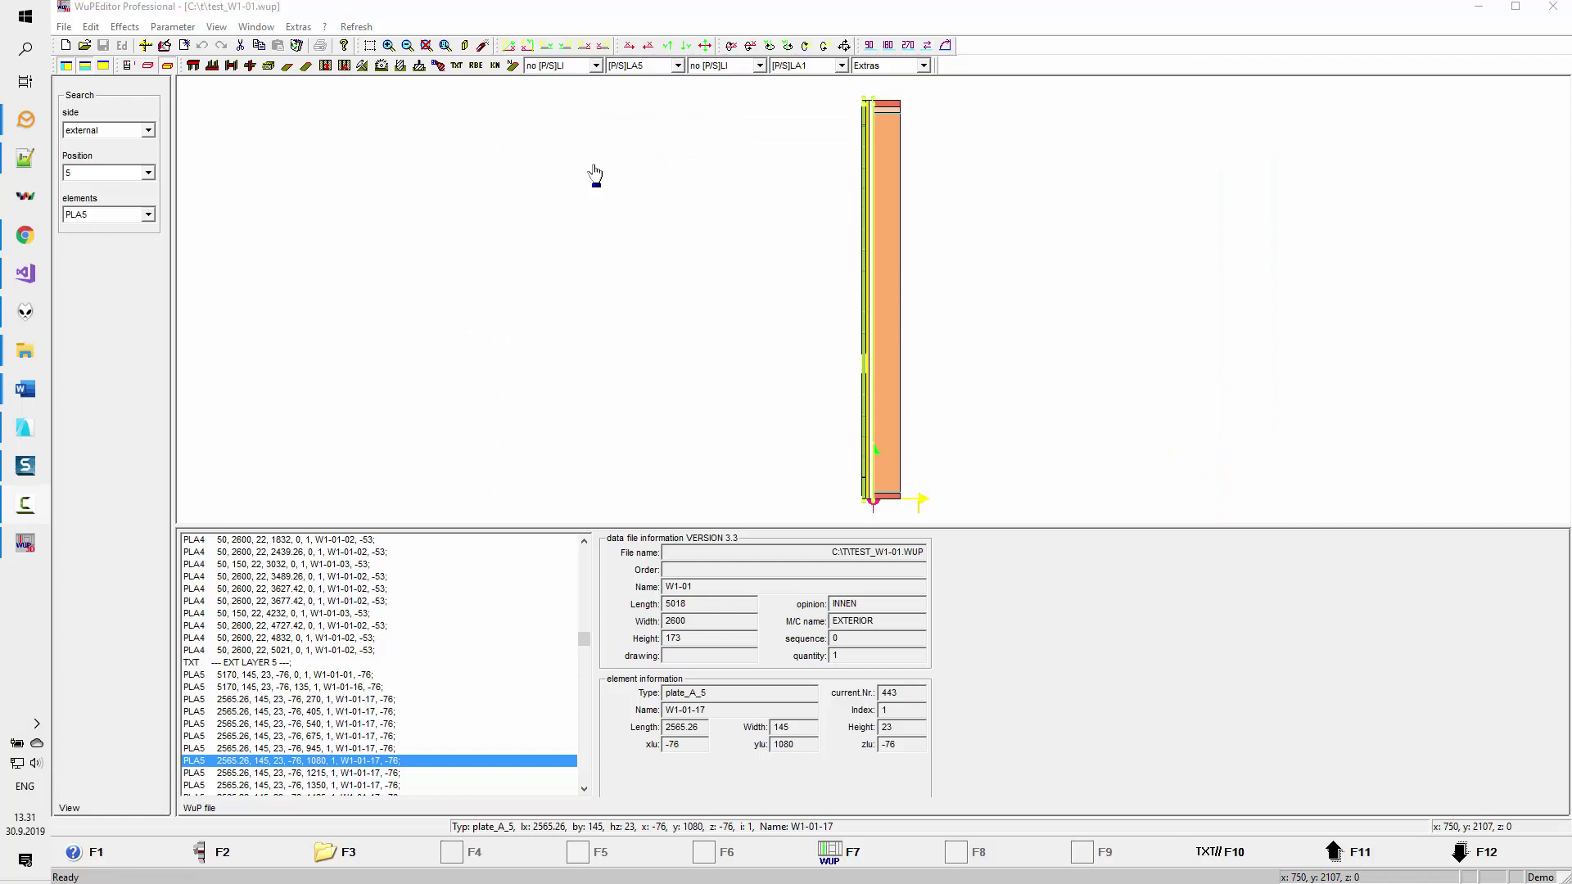
left_click(509, 46)
left_click(528, 46)
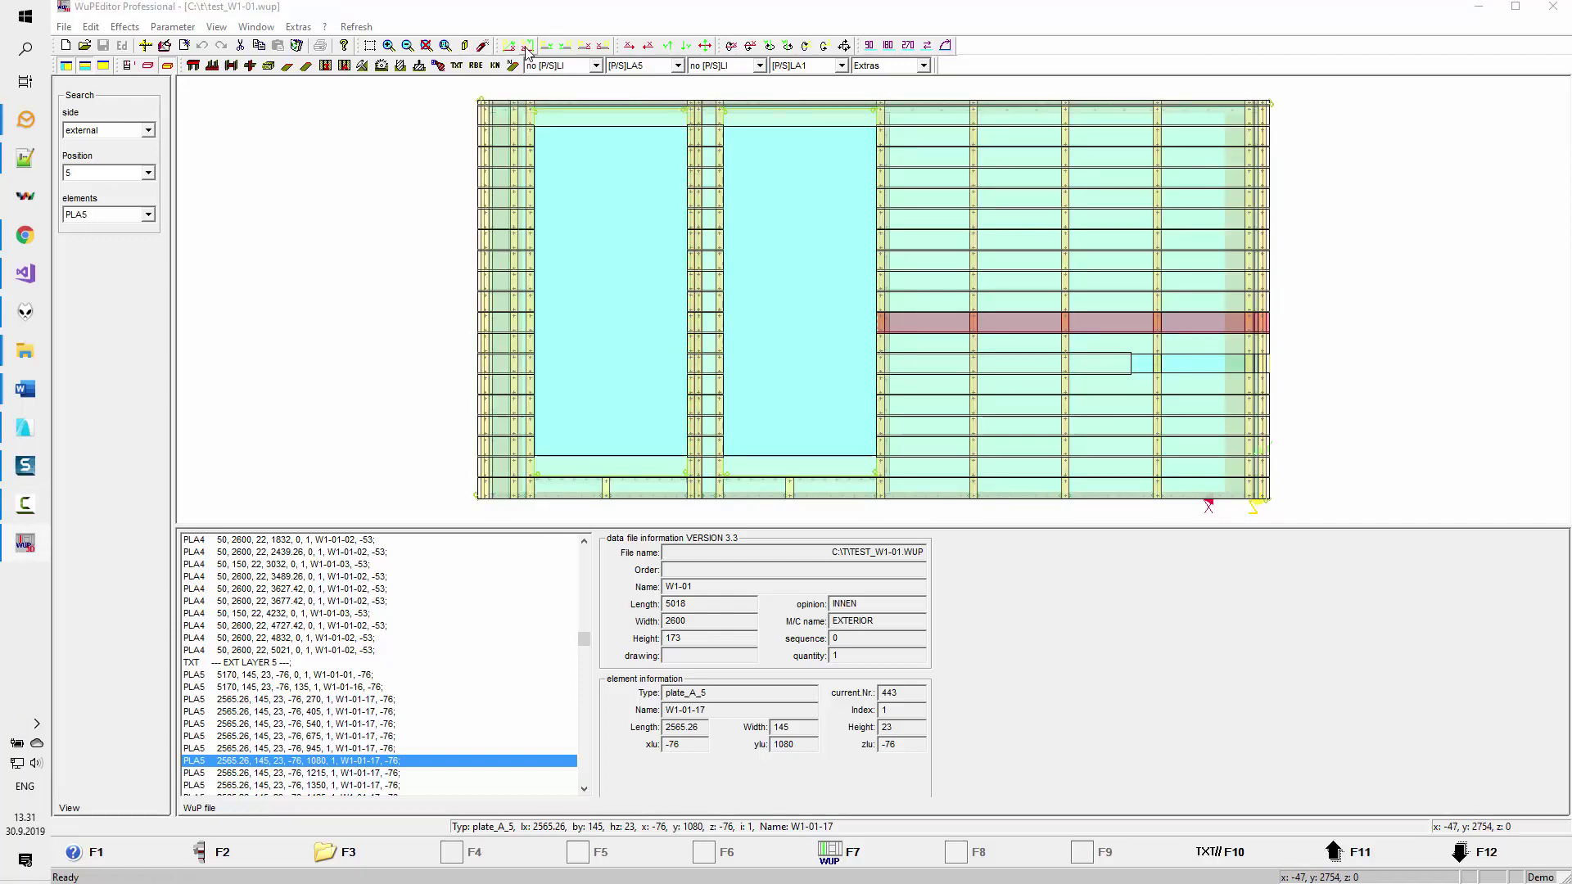
left_click(547, 47)
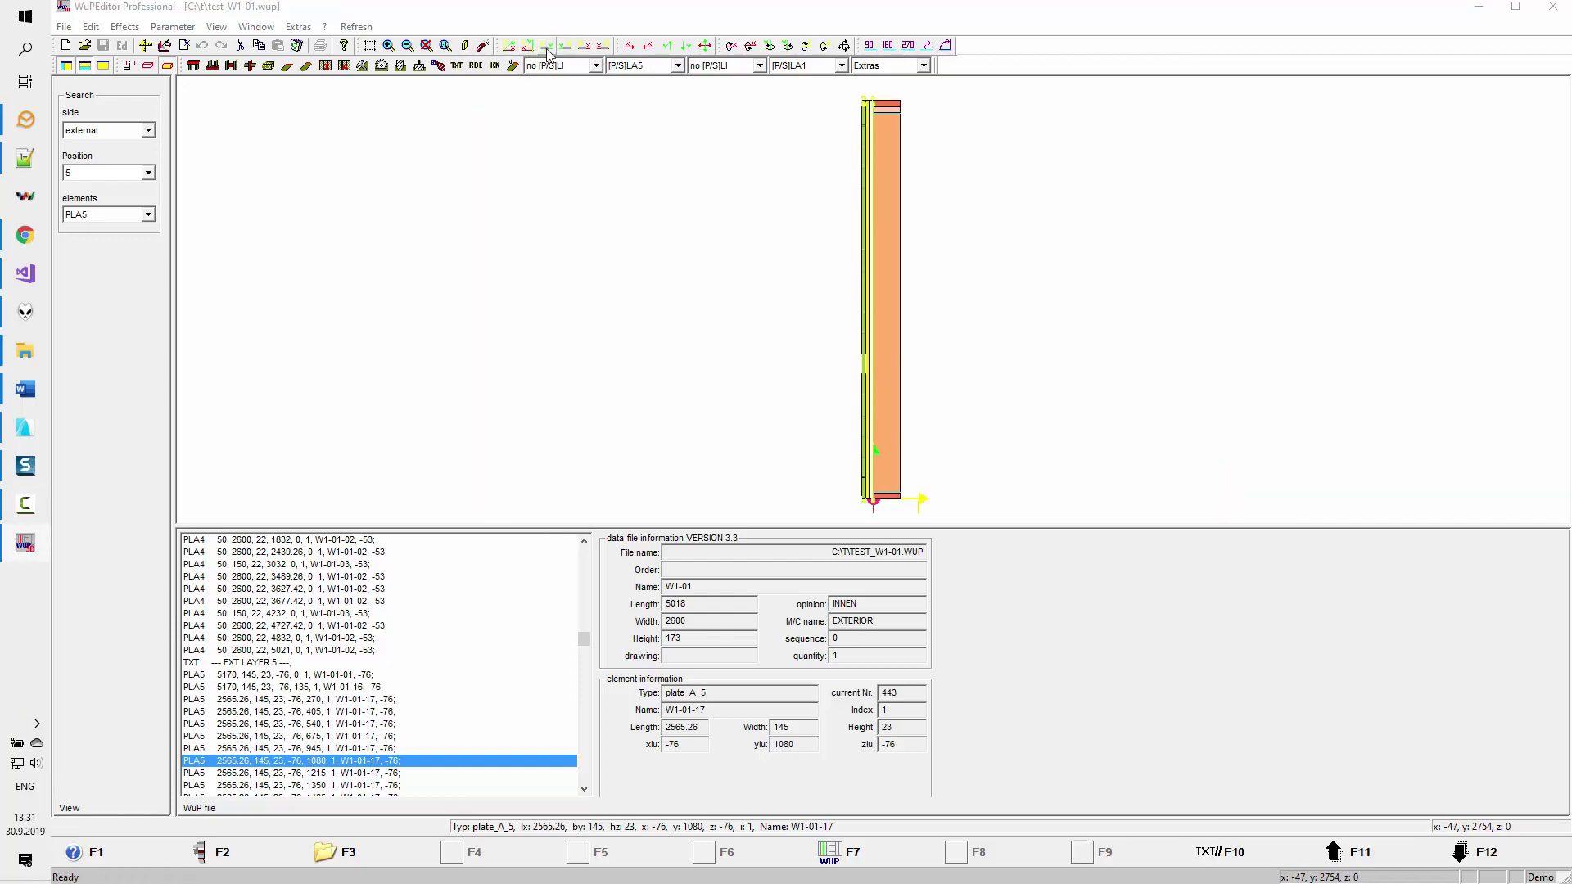
left_click(479, 48)
left_click(479, 48)
left_click(564, 47)
left_click(587, 49)
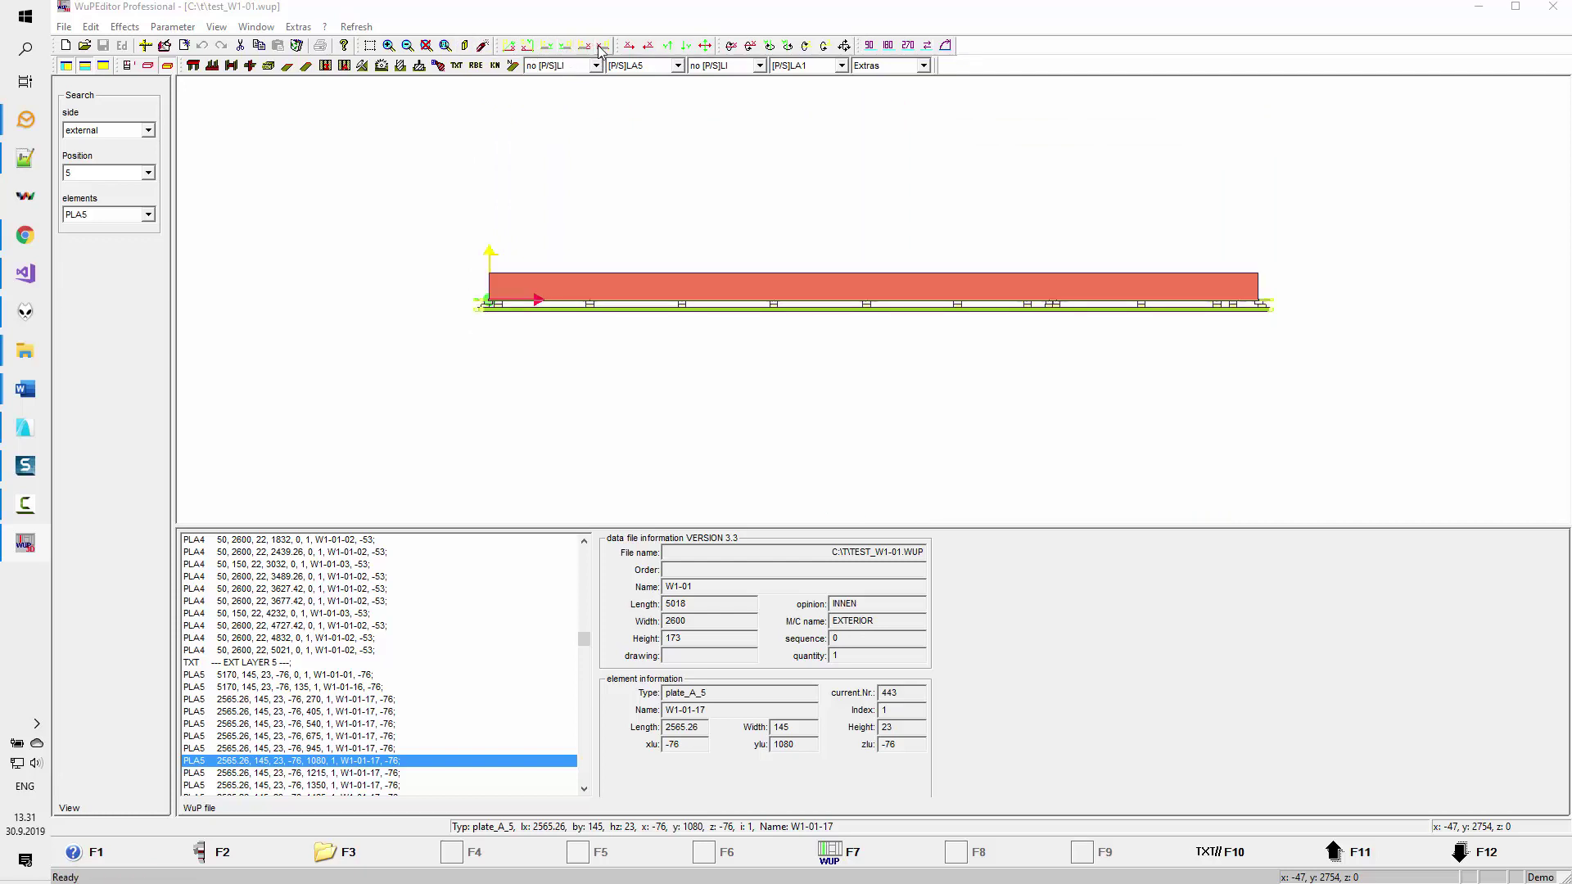
left_click(603, 46)
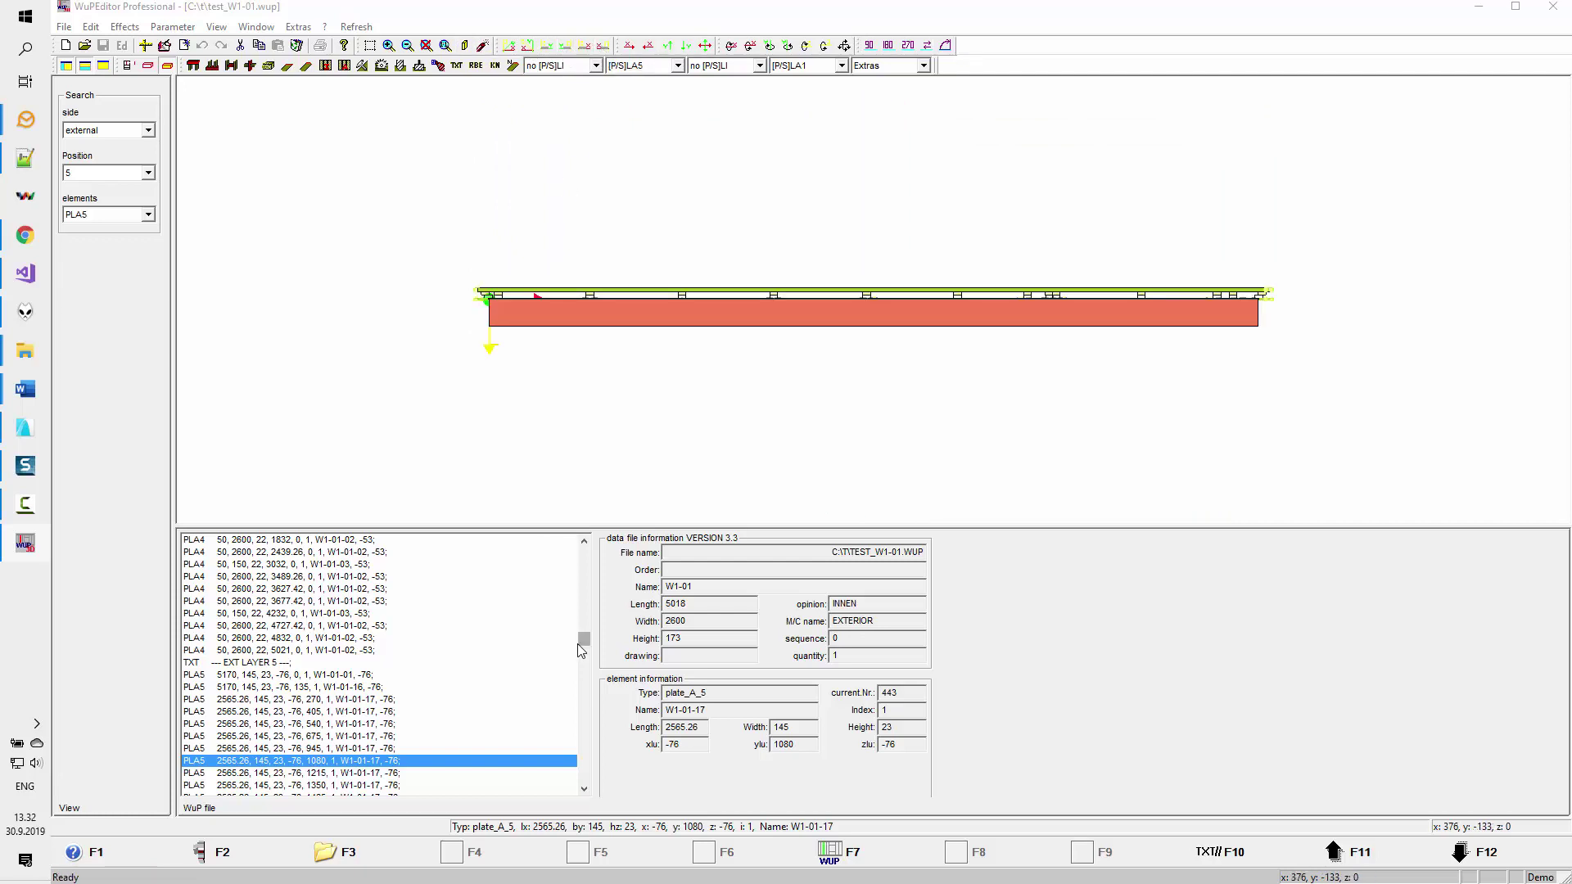